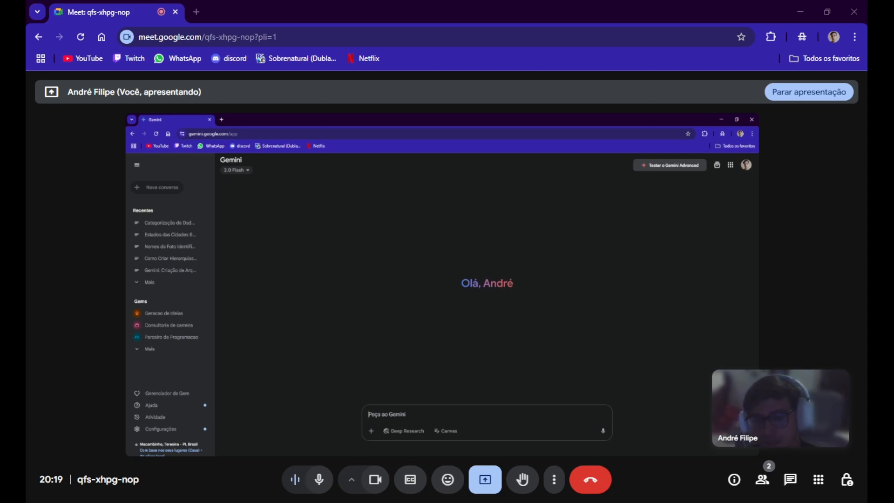
Begin a Gemini prompt with "Crie uma planilha que contenha dados como Estados do Brasil".
{"action": "type", "text": "Crie uma planil"}
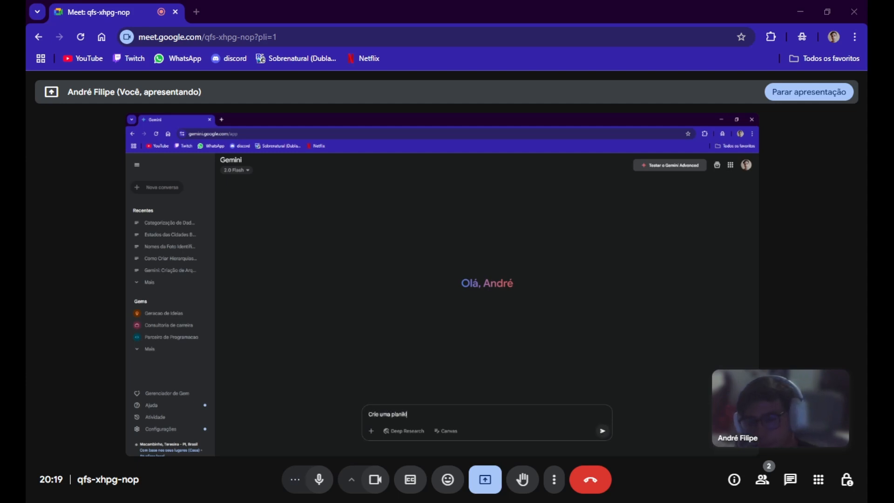
{"action": "type", "text": "ha q"}
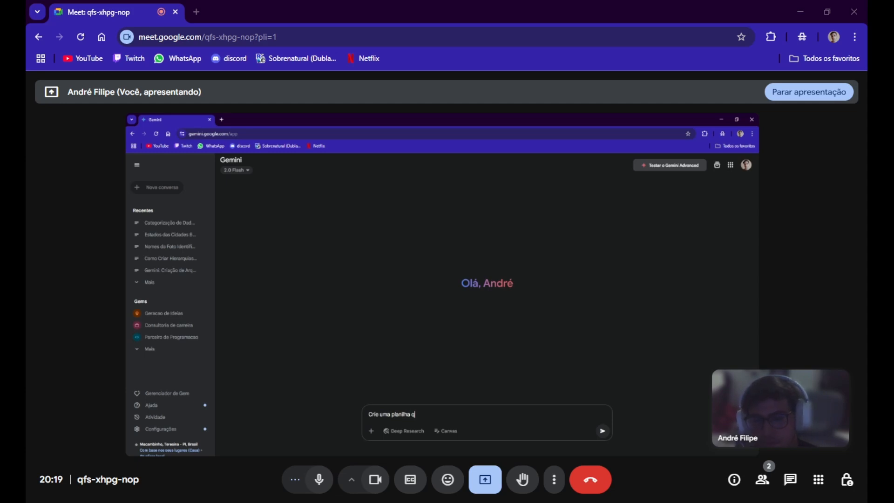
{"action": "type", "text": "ue contenha"}
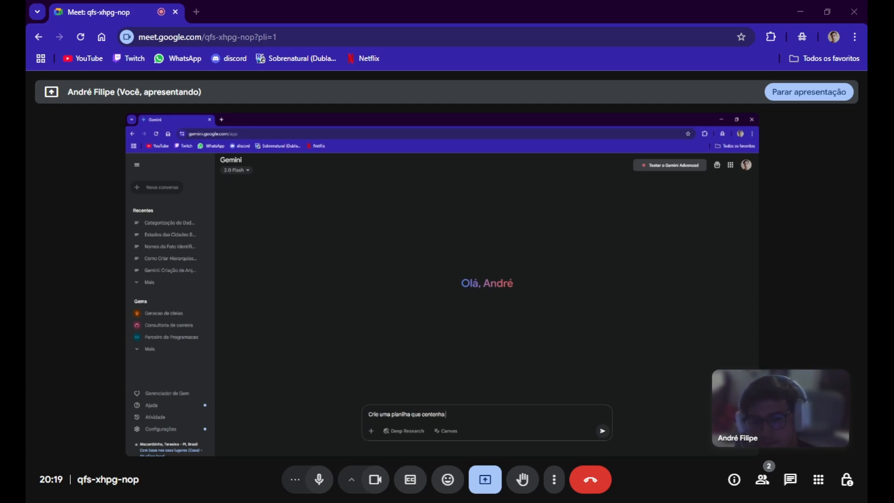
{"action": "type", "text": " dados como Estados do bra"}
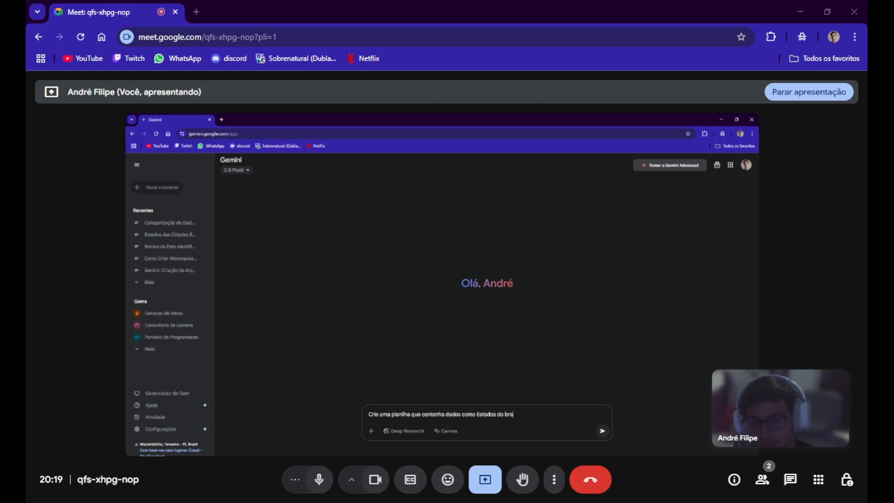
{"action": "key", "text": "BackSpace"}
{"action": "key", "text": "BackSpace"}
{"action": "key", "text": "BackSpace"}
{"action": "type", "text": "Br"}
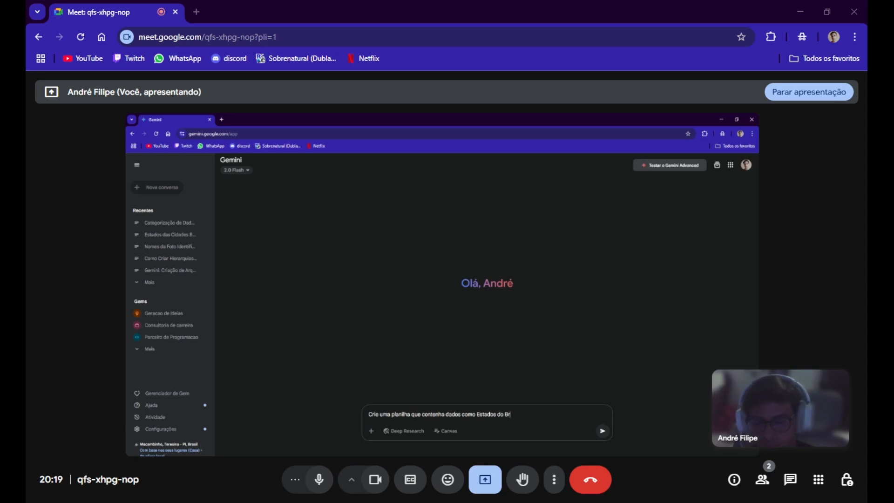
{"action": "type", "text": "asil, pedidos"}
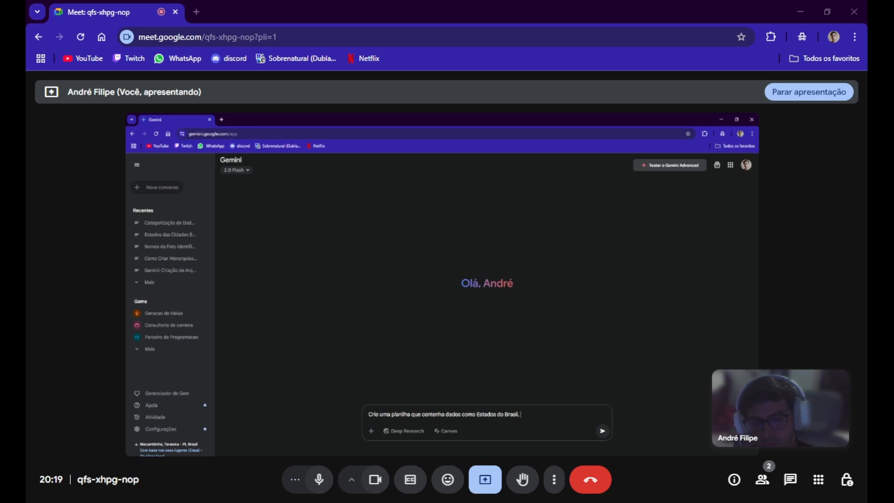
Continue the prompt with ", Pedidos de produtos,", capitalising "Pedidos".
{"action": "key", "text": "BackSpace"}
{"action": "key", "text": "BackSpace"}
{"action": "key", "text": "BackSpace"}
{"action": "key", "text": "BackSpace"}
{"action": "key", "text": "BackSpace"}
{"action": "key", "text": "BackSpace"}
{"action": "key", "text": "BackSpace"}
{"action": "type", "text": "Pedidos de"}
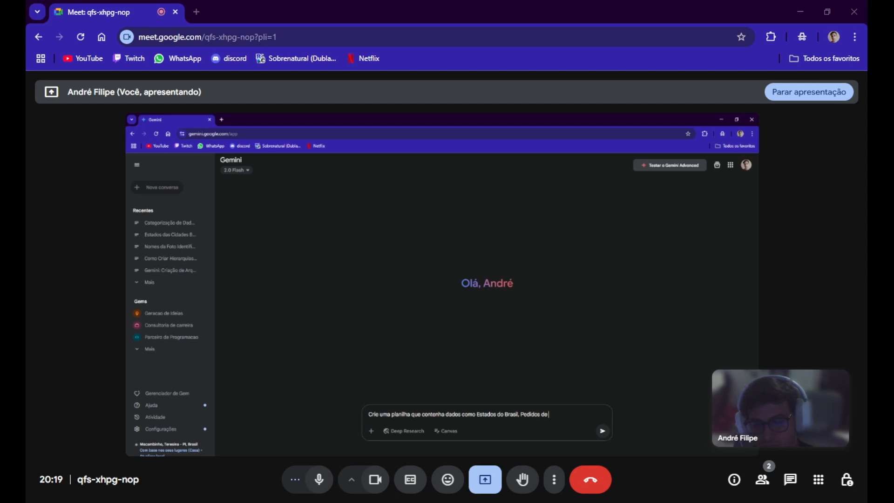
{"action": "type", "text": " produtos, Pro"}
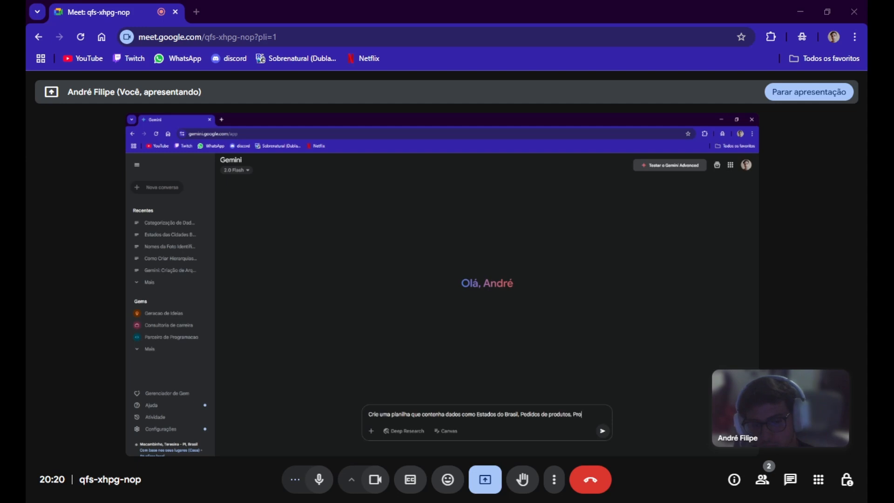
Add "Categoria de produtos" as the next kind of data in the prompt.
{"action": "key", "text": "BackSpace"}
{"action": "key", "text": "BackSpace"}
{"action": "key", "text": "BackSpace"}
{"action": "type", "text": "Categoria de"}
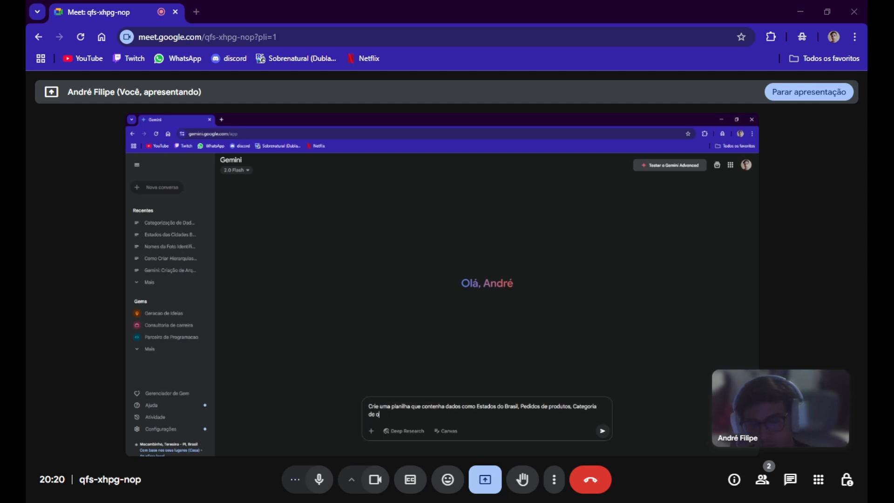
{"action": "type", "text": " produtos e p"}
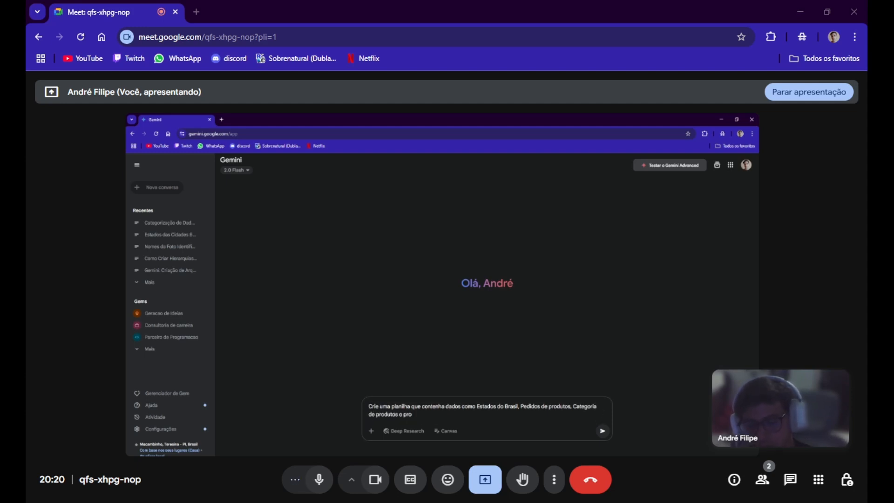
Finish the prompt with "e Produtos baseados em escritorio." and submit it.
{"action": "key", "text": "BackSpace"}
{"action": "type", "text": "Produtos base"}
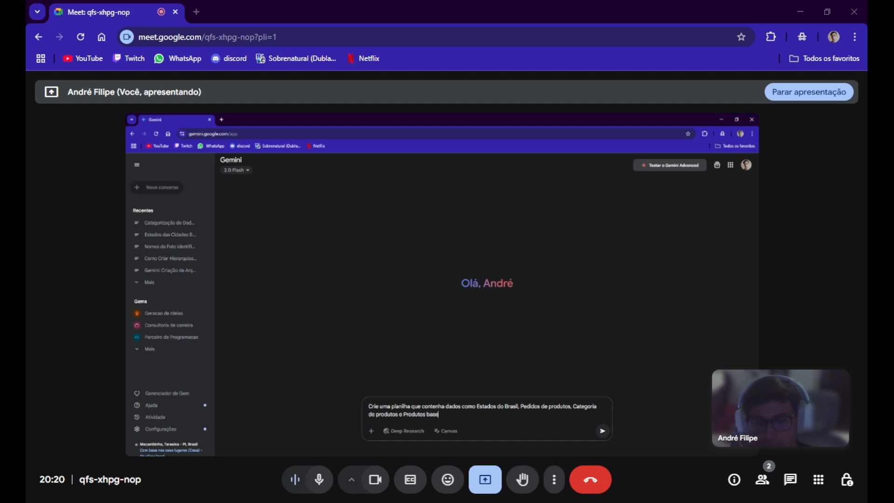
{"action": "type", "text": "ados em escritorio."}
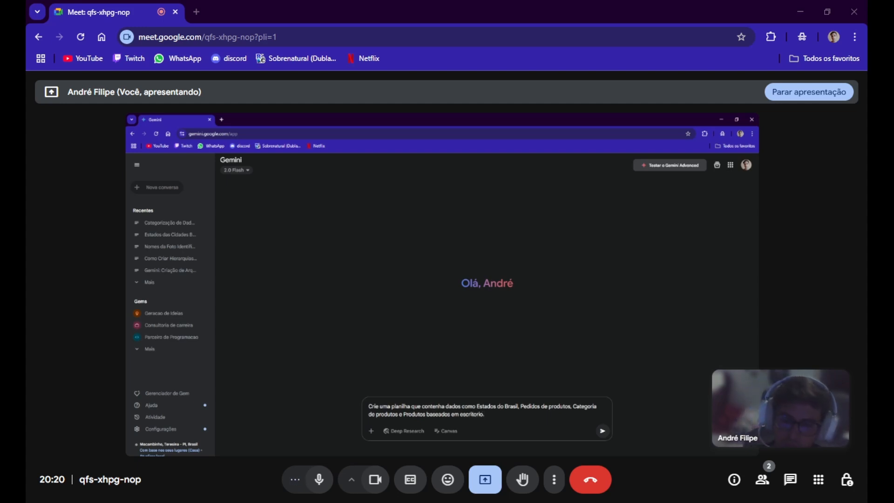
{"action": "key", "text": "Return"}
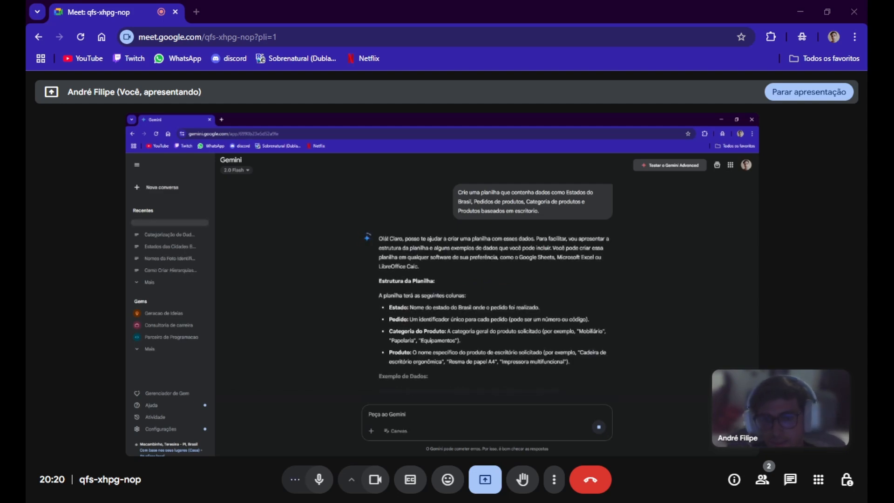
Export the generated example data table to Google Sheets and open the new spreadsheet.
{"action": "scroll", "coordinate": [365, 292], "scroll_direction": "up", "scroll_amount": 2}
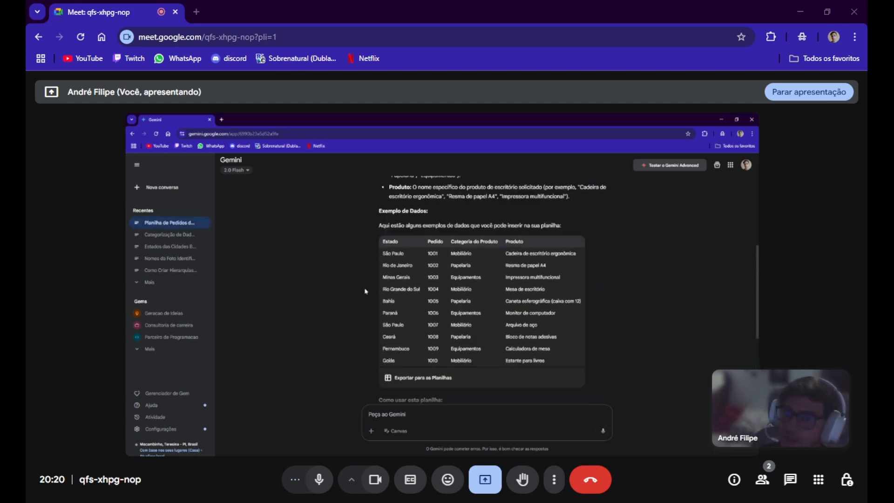
{"action": "left_click", "coordinate": [407, 381]}
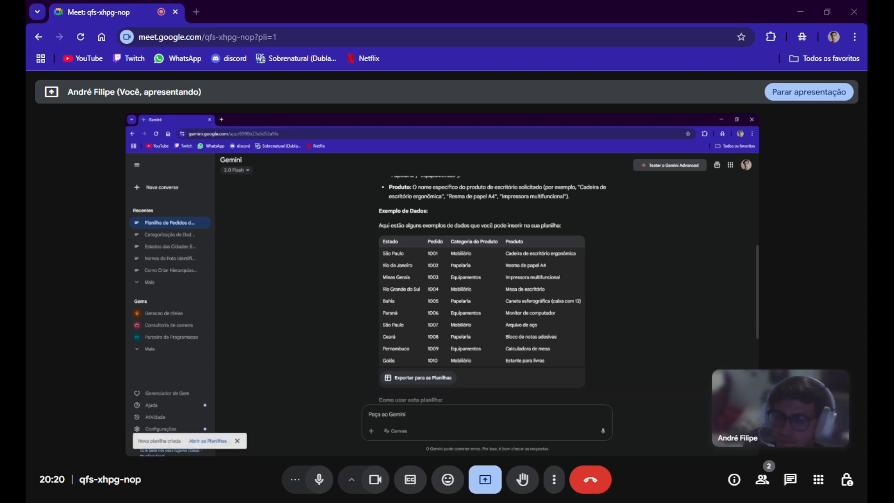
{"action": "left_click", "coordinate": [207, 440]}
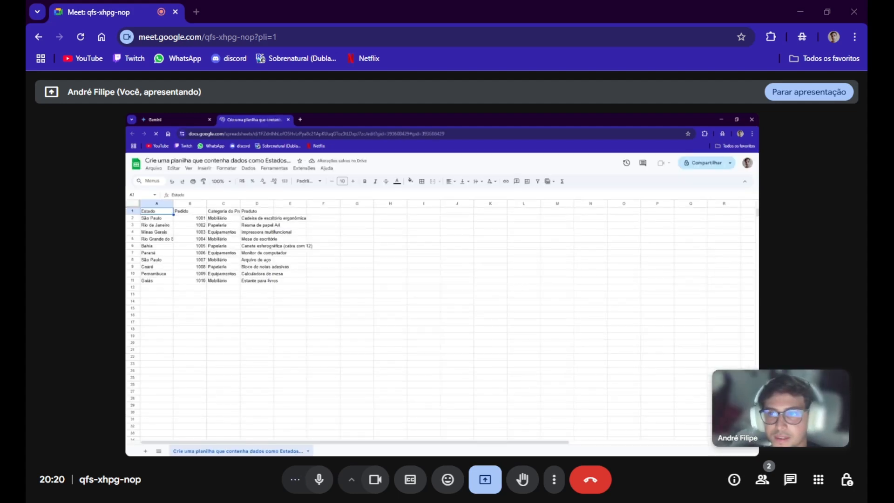
{"action": "left_click", "coordinate": [303, 292]}
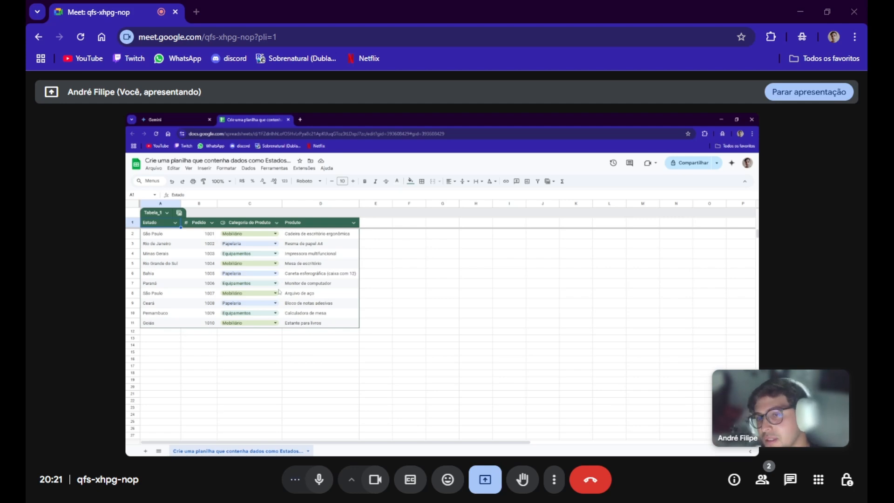
View the file formats offered for downloading the spreadsheet, then close the list without downloading.
{"action": "left_click", "coordinate": [154, 168]}
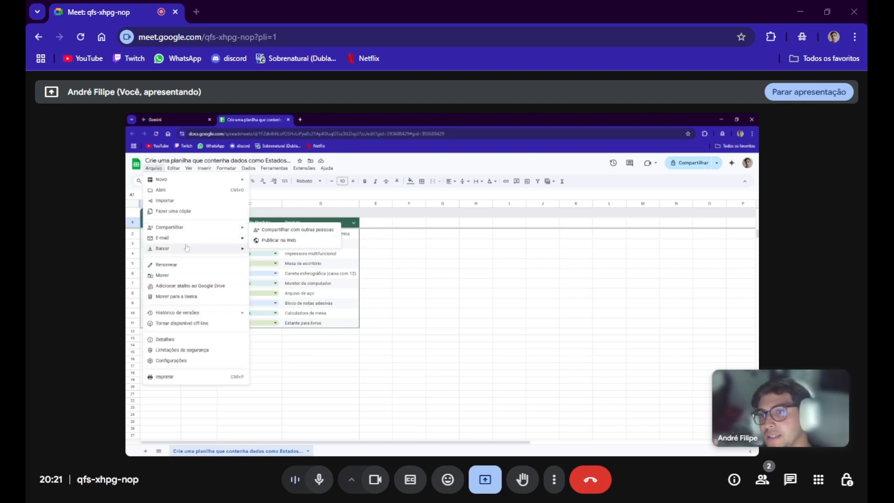
{"action": "mouse_move", "coordinate": [190, 254]}
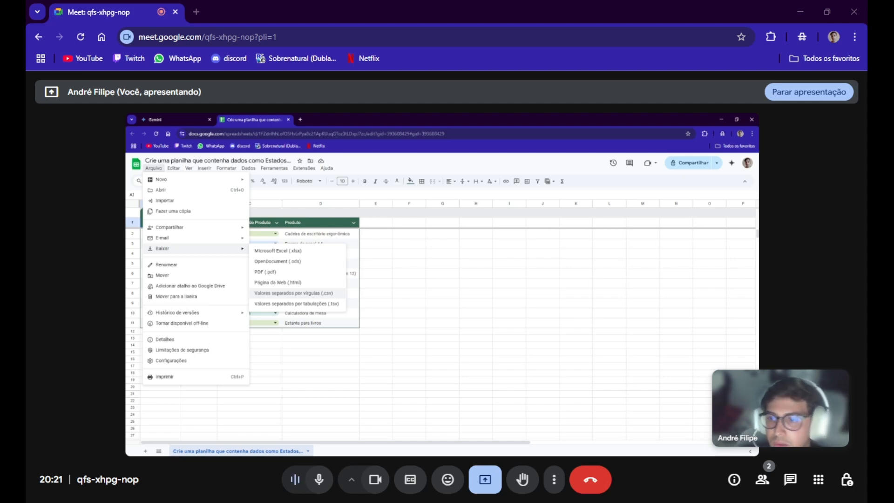
{"action": "left_click", "coordinate": [375, 295]}
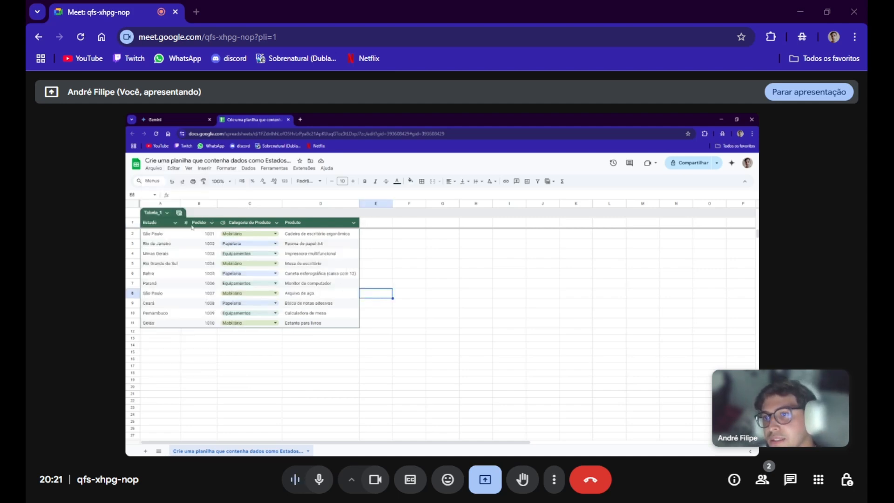
Examine the column options of the Estado, Pedido and Categoria de Produto headers and the category choices in the first data row.
{"action": "left_click", "coordinate": [175, 223]}
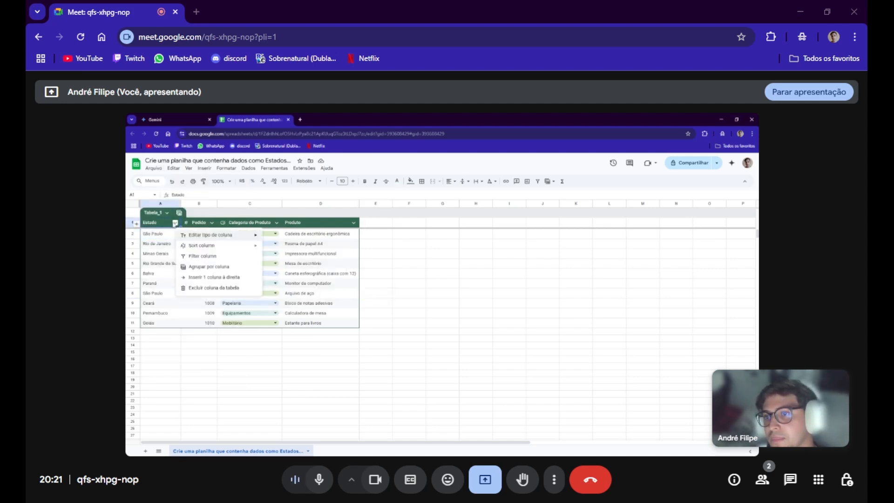
{"action": "left_click", "coordinate": [215, 223]}
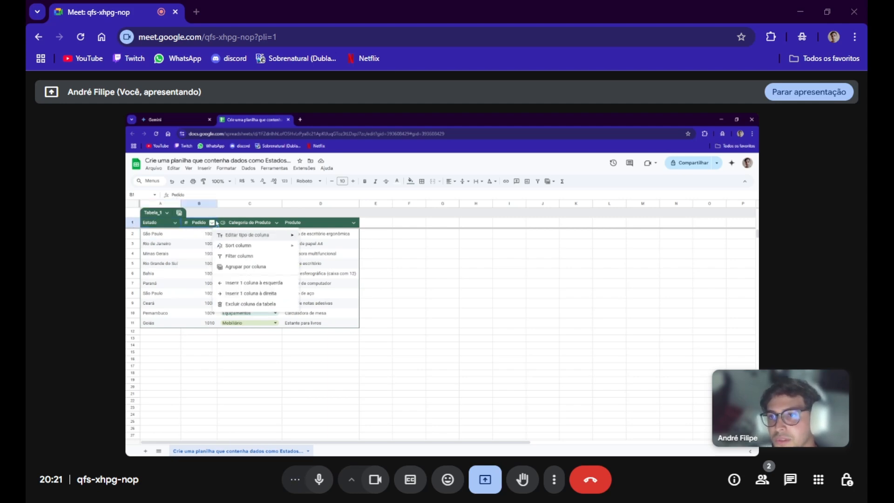
{"action": "left_click", "coordinate": [197, 224]}
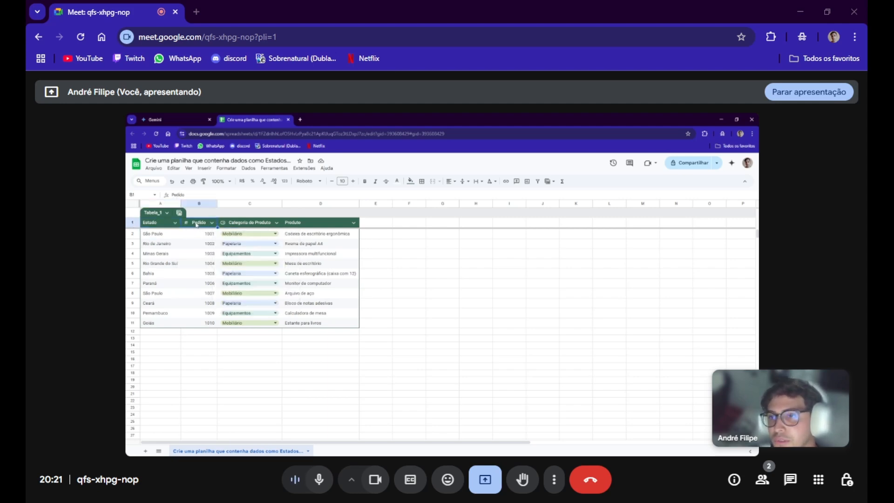
{"action": "left_click", "coordinate": [278, 223]}
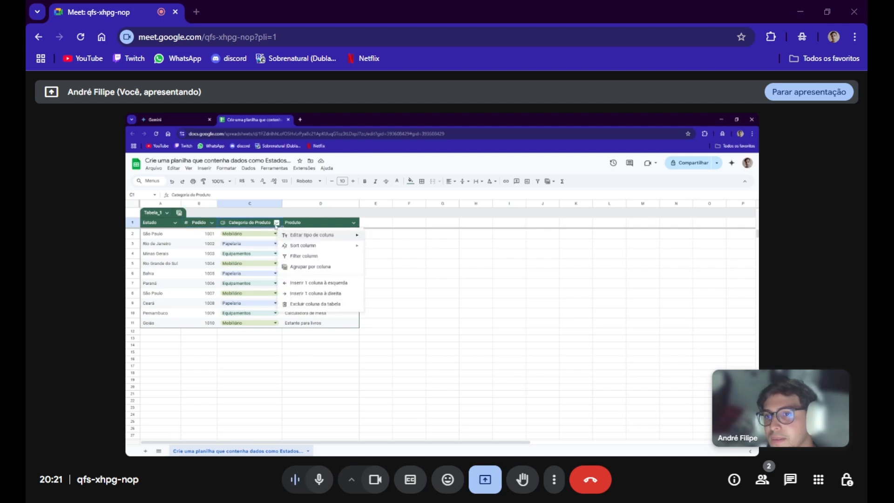
{"action": "left_click", "coordinate": [223, 223]}
{"action": "double_click", "coordinate": [224, 224]}
{"action": "left_click", "coordinate": [275, 234]}
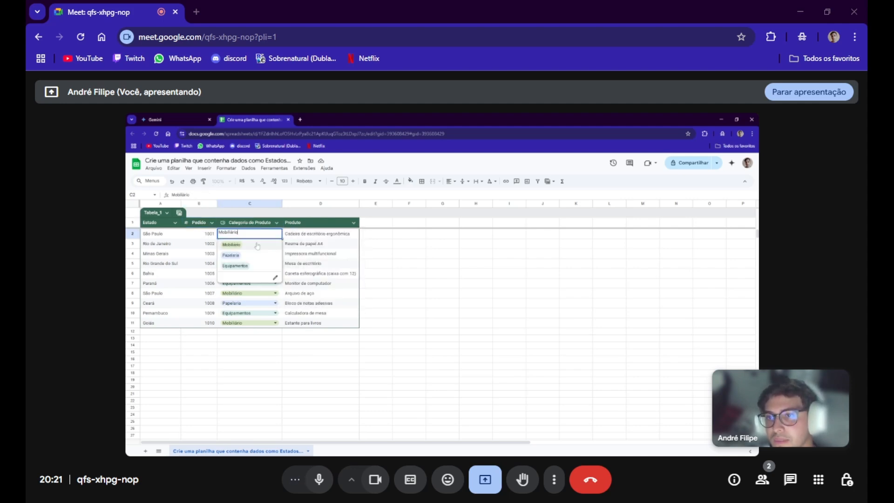
{"action": "left_click", "coordinate": [160, 234]}
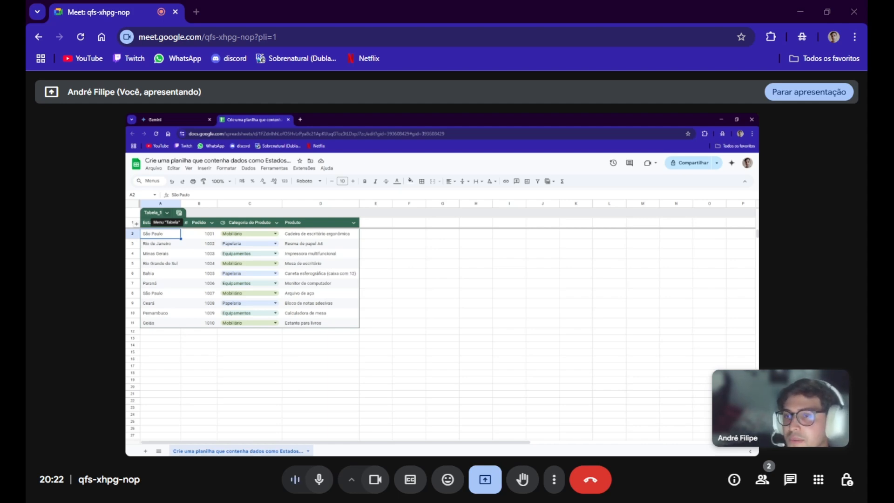
{"action": "left_click", "coordinate": [336, 233]}
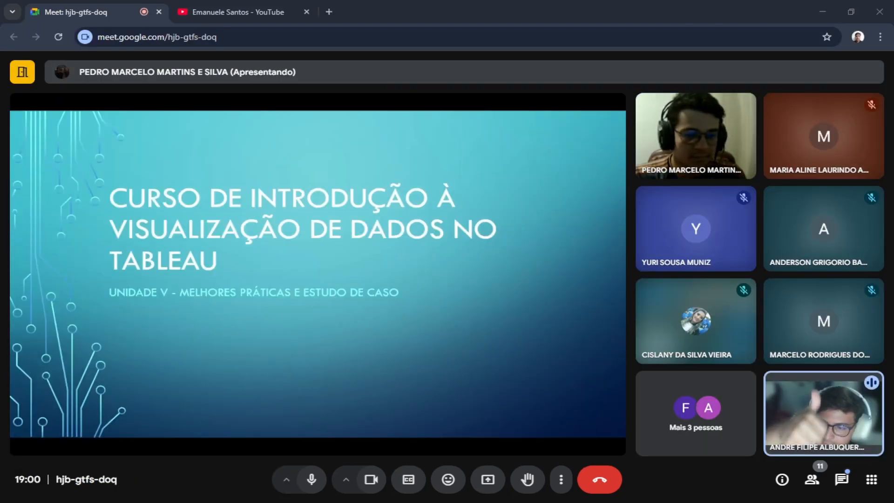
{"action": "key", "text": "alt+Tab"}
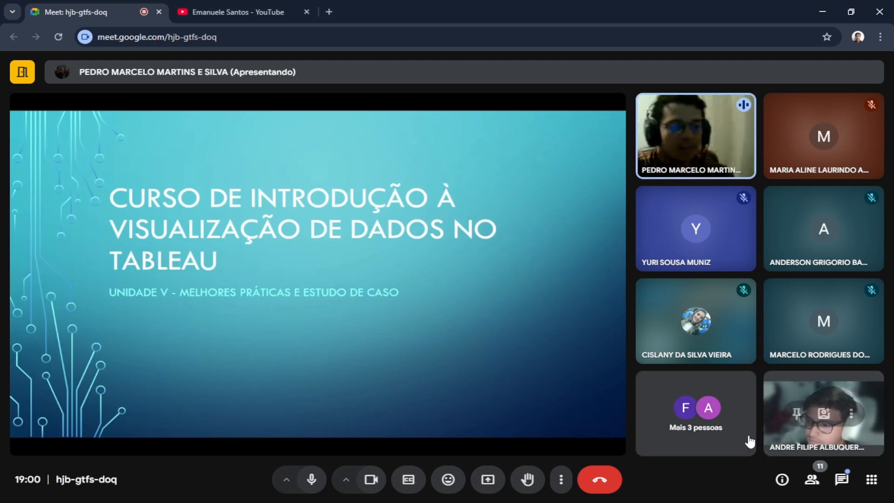
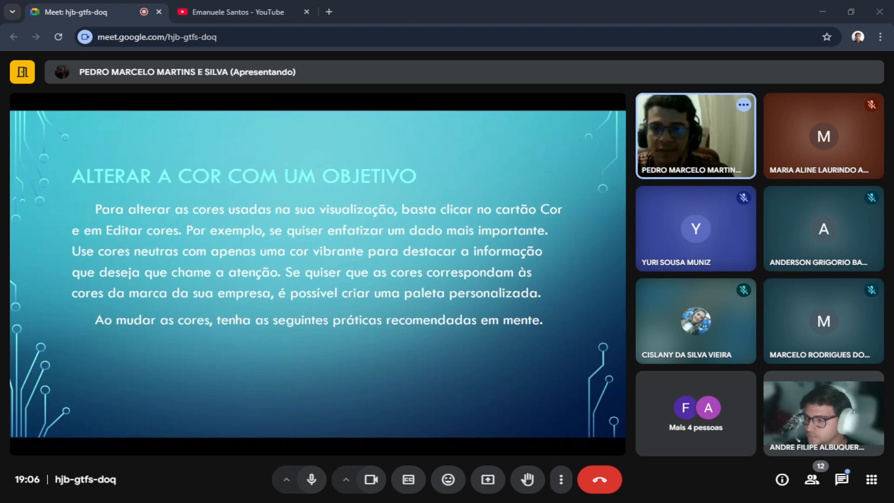
Mute the meeting microphone and turn it back on.
{"action": "left_click", "coordinate": [312, 484]}
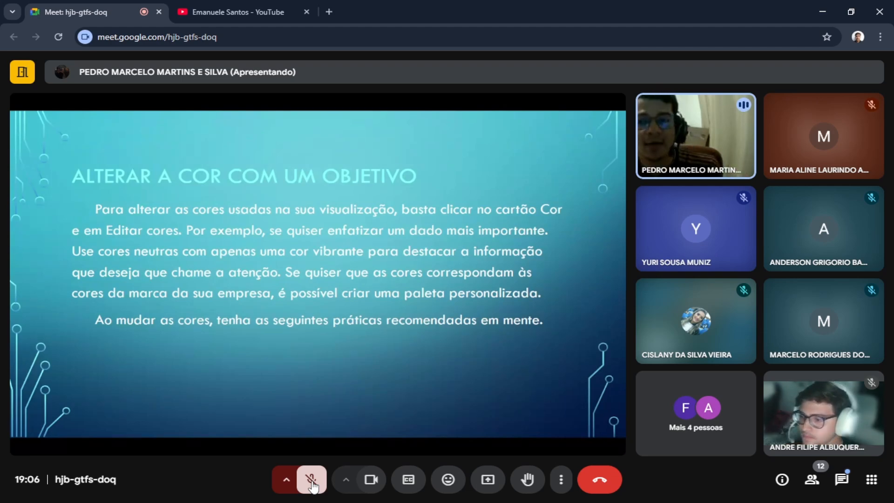
{"action": "left_click", "coordinate": [311, 480]}
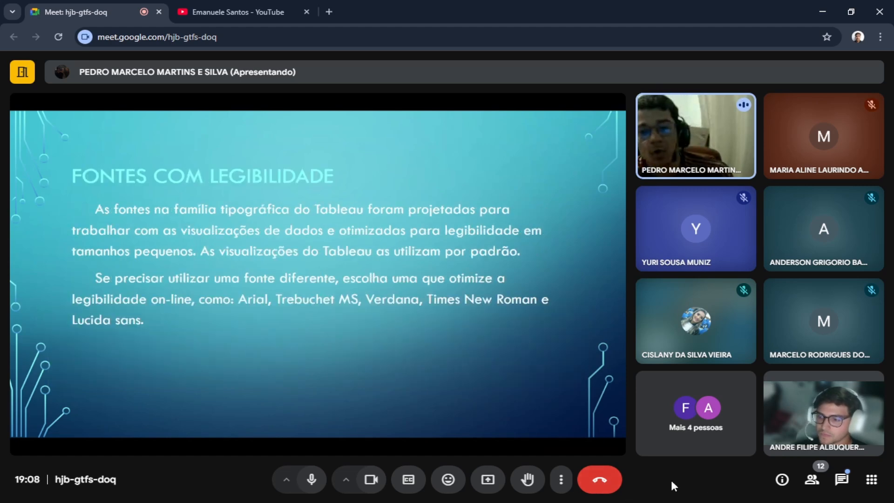
Send the message "Pode ate associar a uma palheta de cores" in the meeting chat.
{"action": "left_click", "coordinate": [842, 480]}
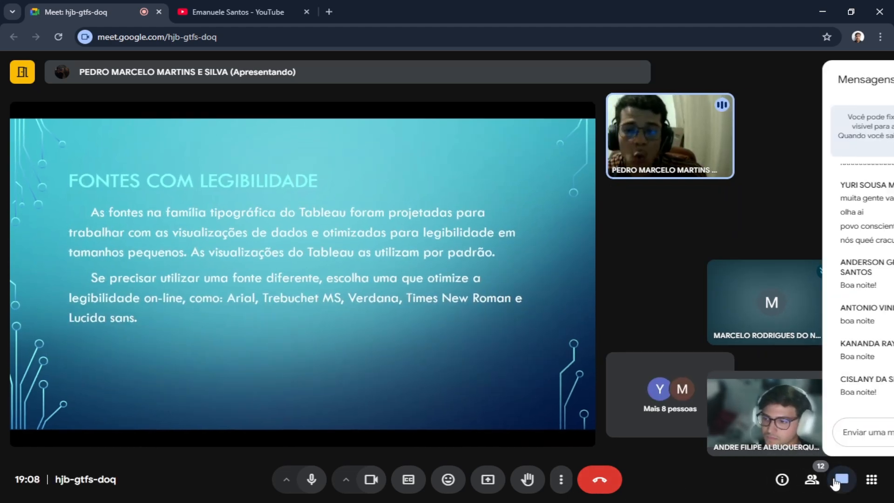
{"action": "type", "text": "Pode a"}
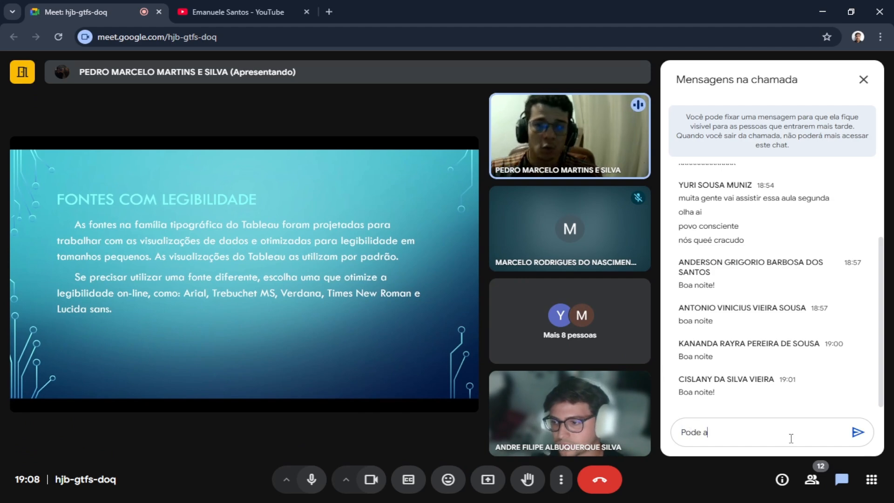
{"action": "type", "text": "te associar a "}
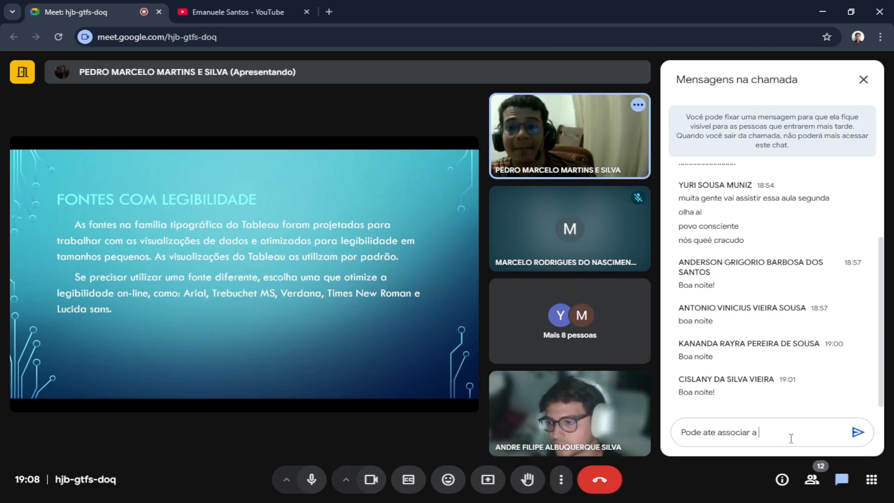
{"action": "type", "text": "uma palheta"}
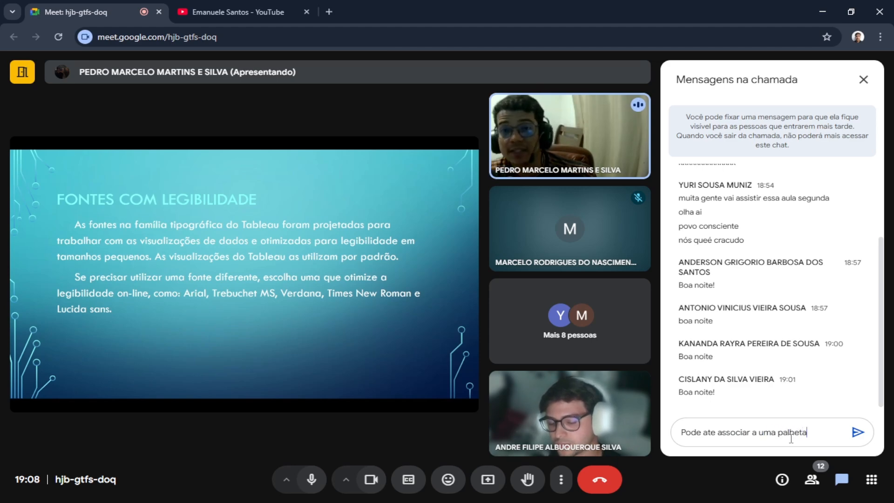
{"action": "type", "text": " de cores"}
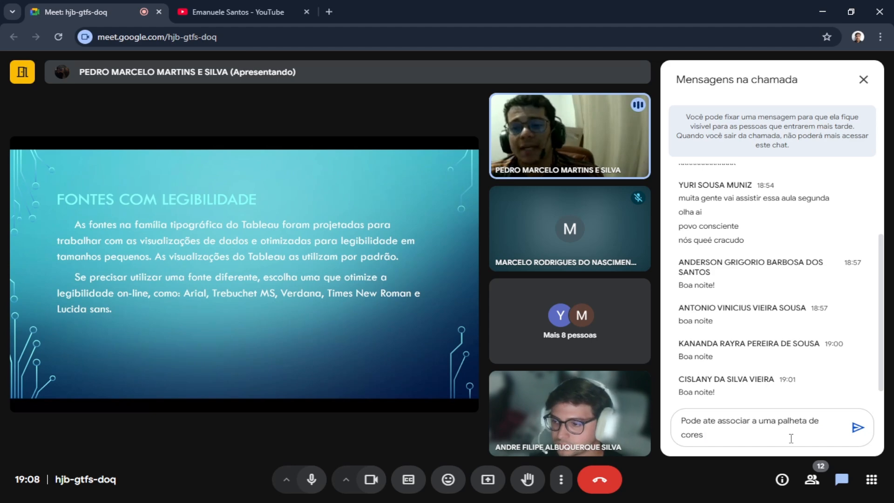
{"action": "key", "text": "Return"}
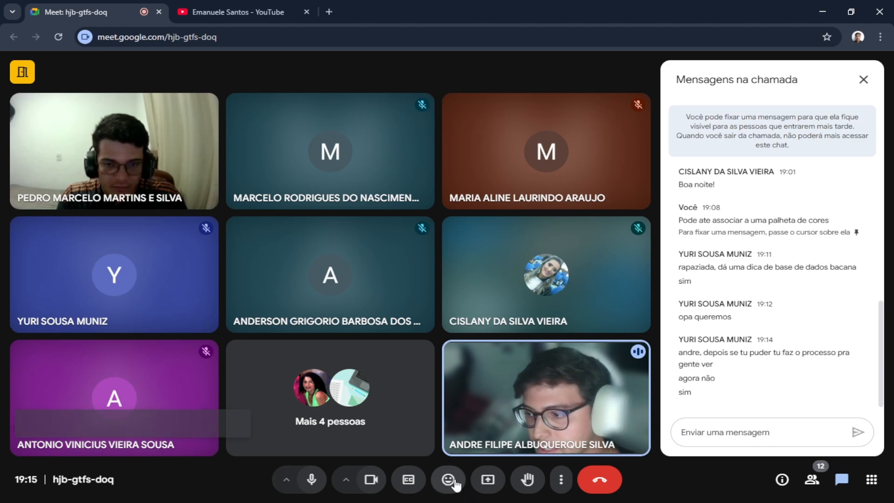
Present the full screen Tela 1 in the meeting, ignore the mirroring warning and close the chat.
{"action": "left_click", "coordinate": [487, 482]}
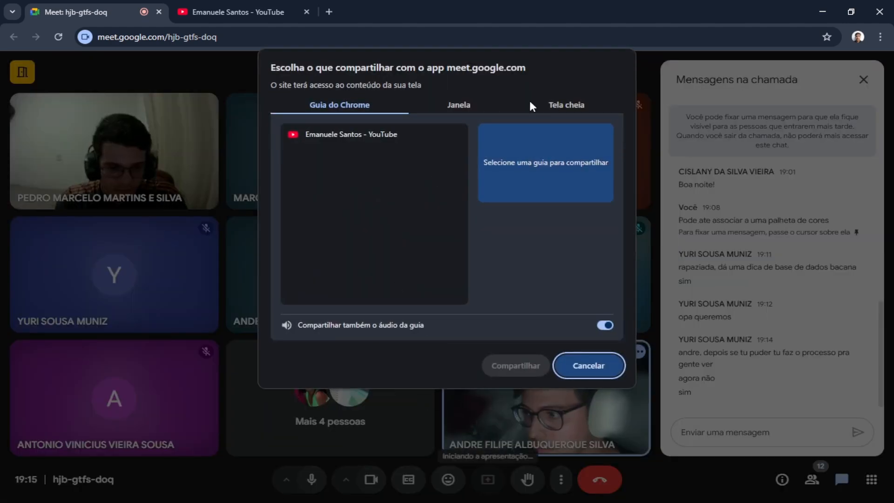
{"action": "left_click", "coordinate": [532, 106]}
{"action": "left_click", "coordinate": [373, 204]}
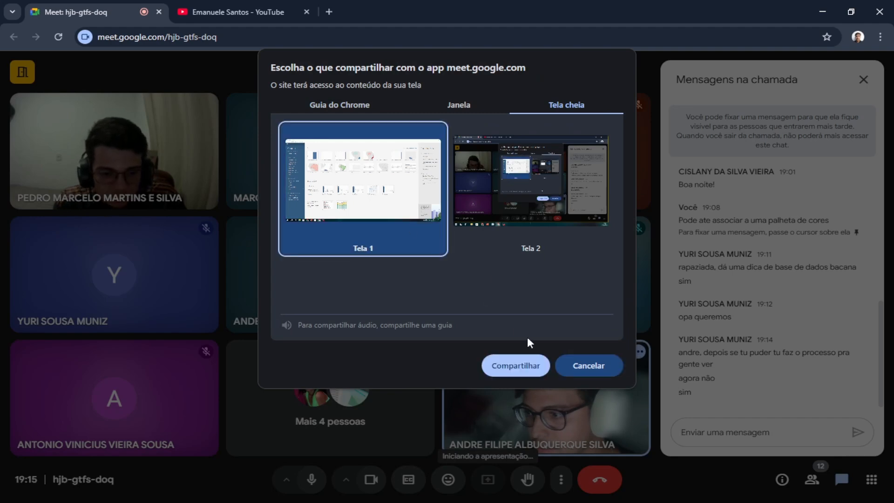
{"action": "left_click", "coordinate": [515, 367]}
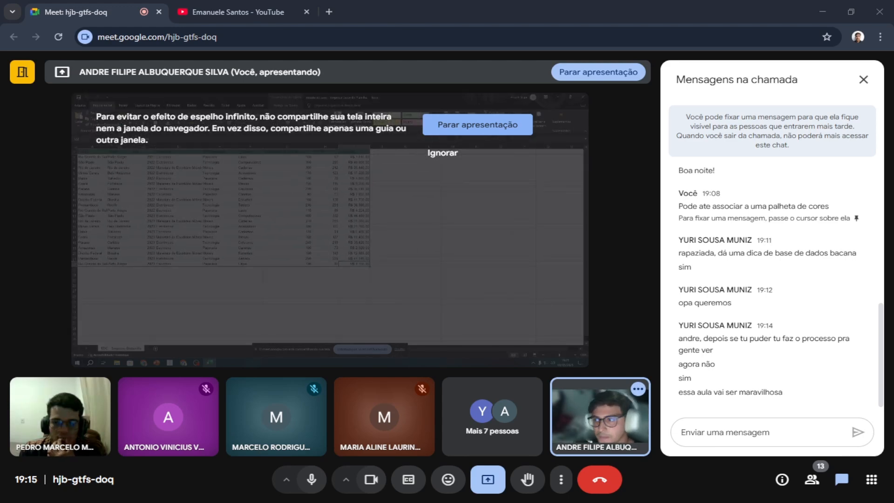
{"action": "left_click", "coordinate": [442, 153]}
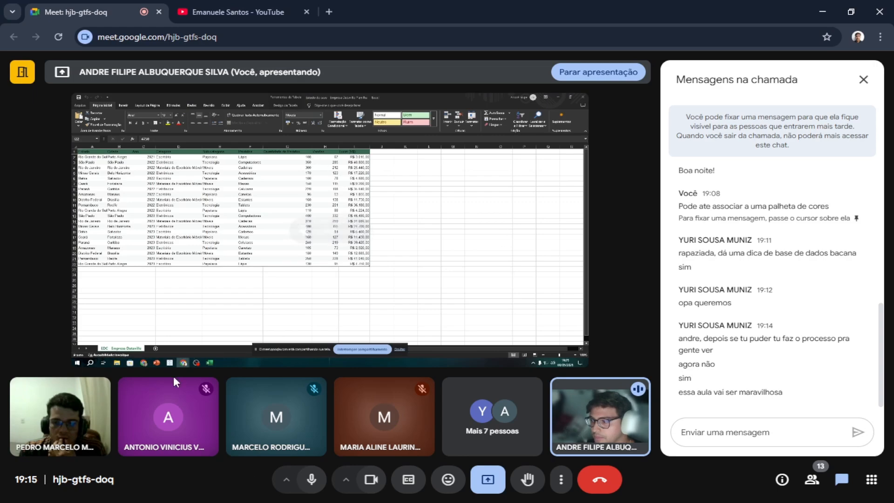
{"action": "left_click", "coordinate": [864, 80]}
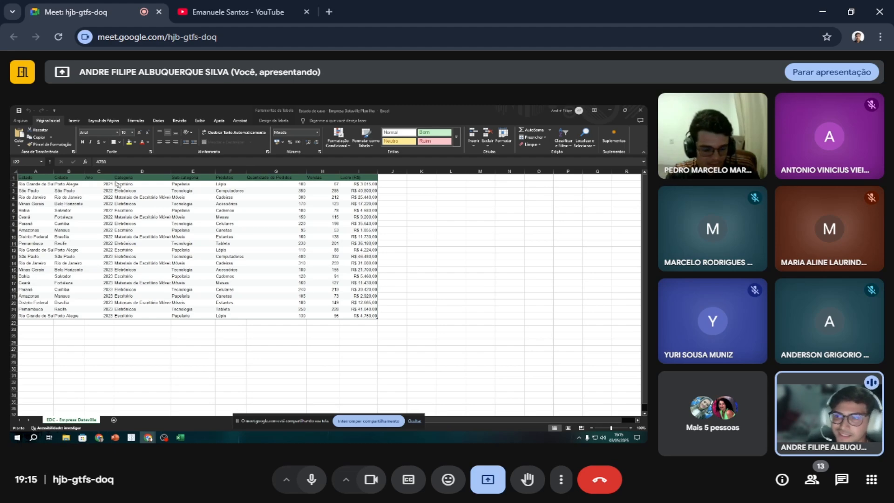
Review the Estado, Produtos, Categoria and Vendas column headers in the Empresa Dataville worksheet.
{"action": "key", "text": "F2"}
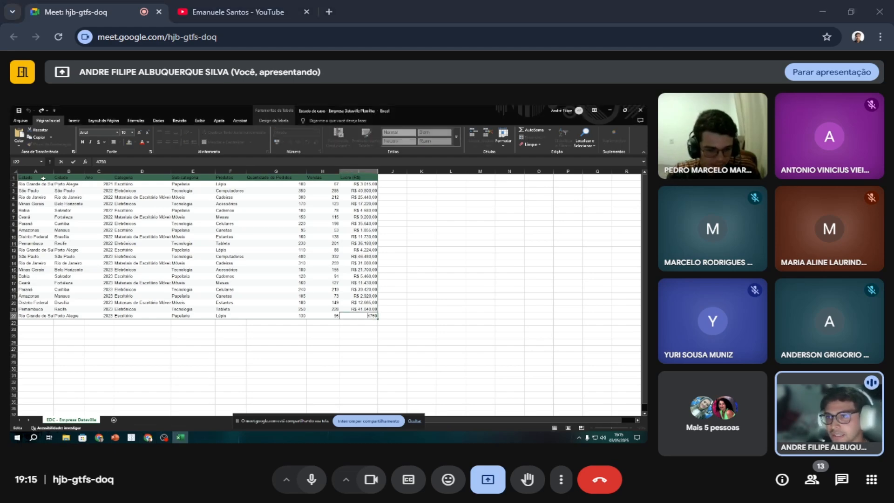
{"action": "left_click", "coordinate": [43, 178]}
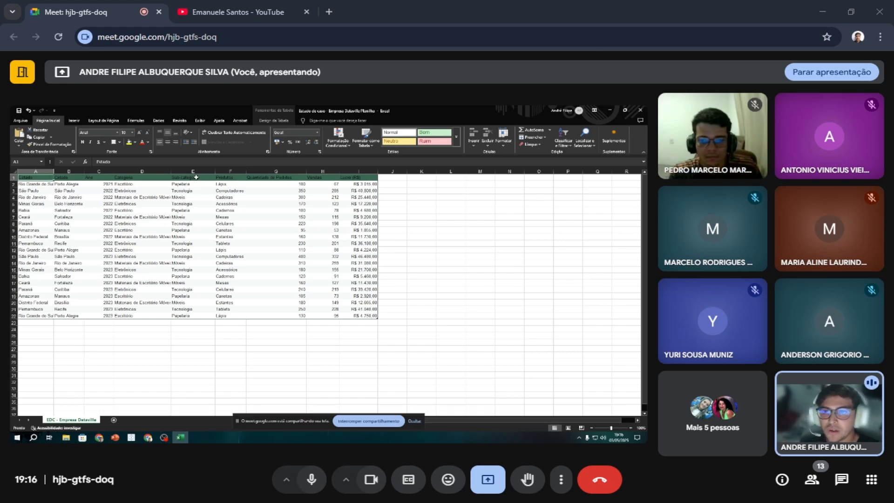
{"action": "left_click", "coordinate": [224, 177]}
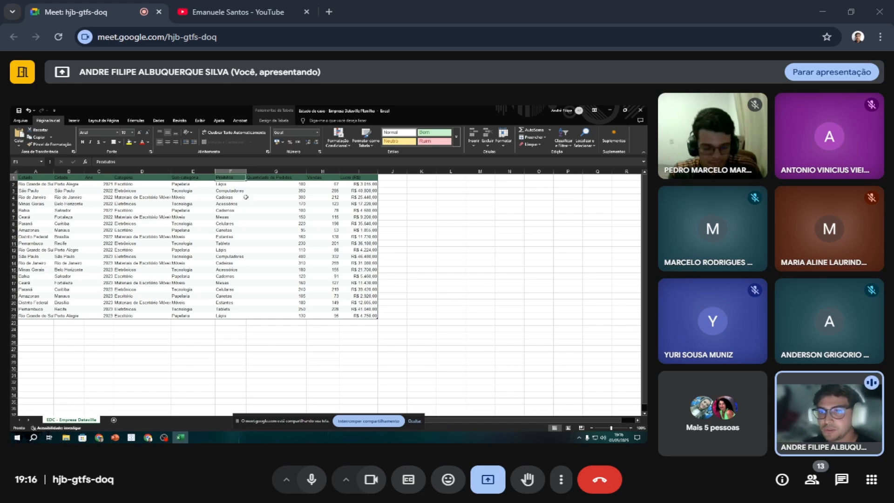
{"action": "left_click", "coordinate": [170, 177]}
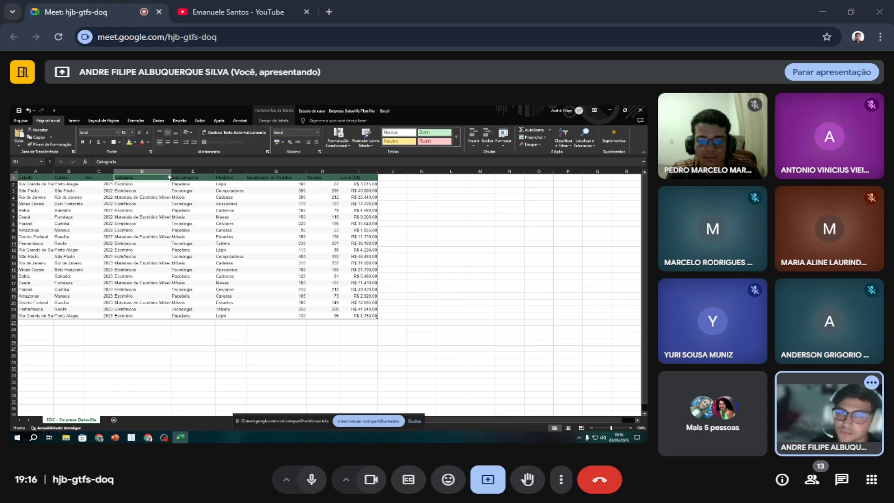
{"action": "left_click", "coordinate": [326, 178]}
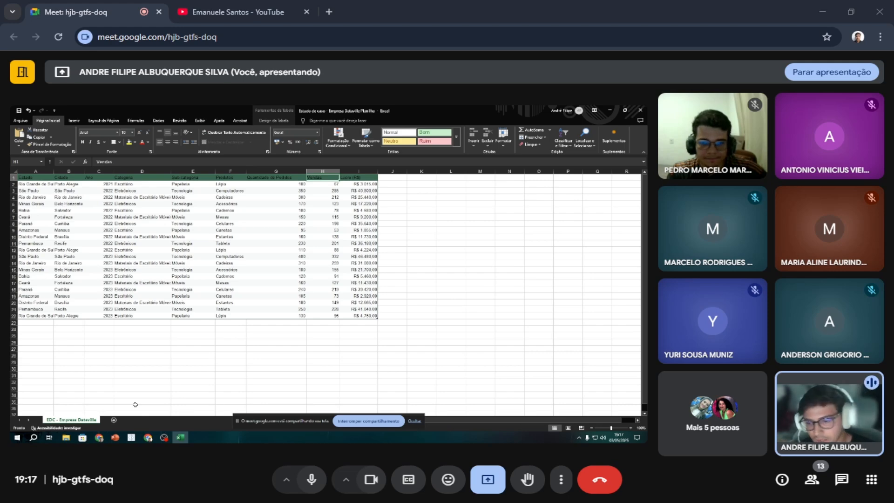
Switch to the Tableau workbook Livro1 and connect it to the Excel file "Estudo de caso - Empresa Dataville Planilha".
{"action": "mouse_move", "coordinate": [131, 438]}
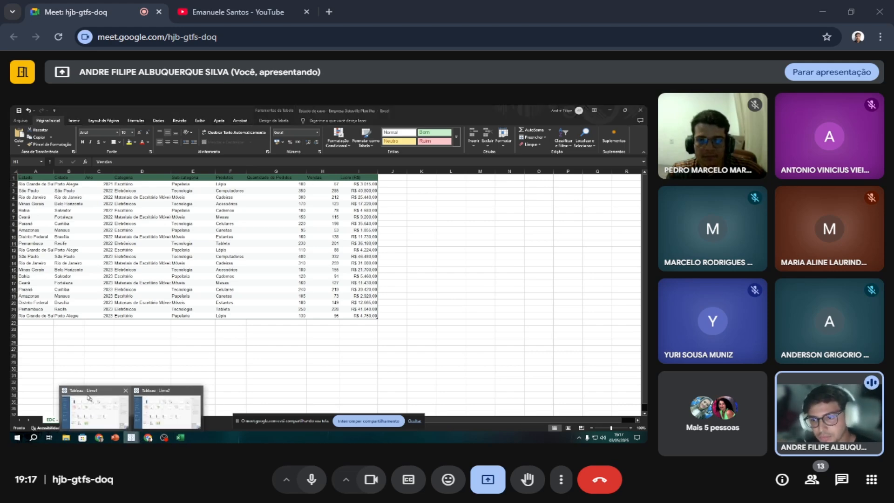
{"action": "left_click", "coordinate": [89, 397]}
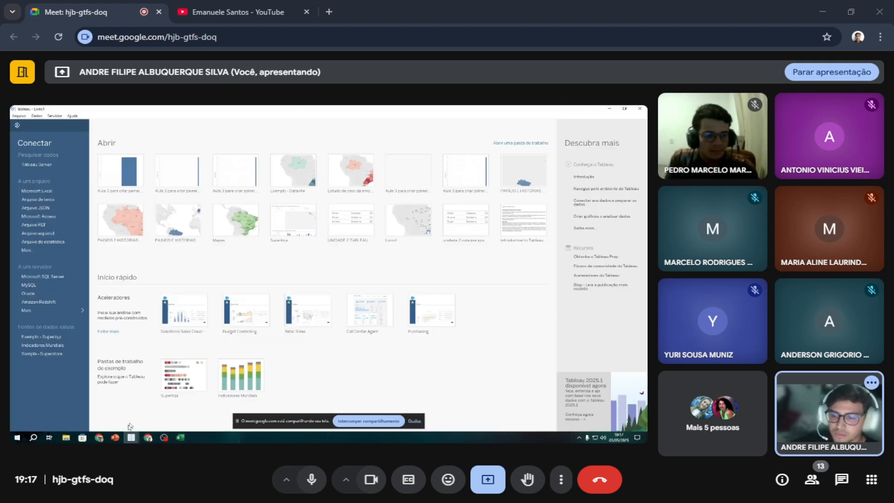
{"action": "mouse_move", "coordinate": [201, 392]}
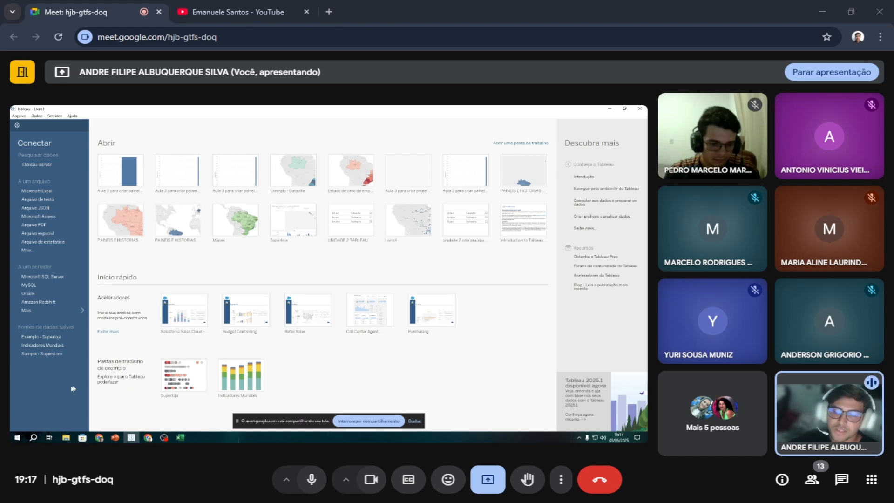
{"action": "left_click", "coordinate": [59, 192]}
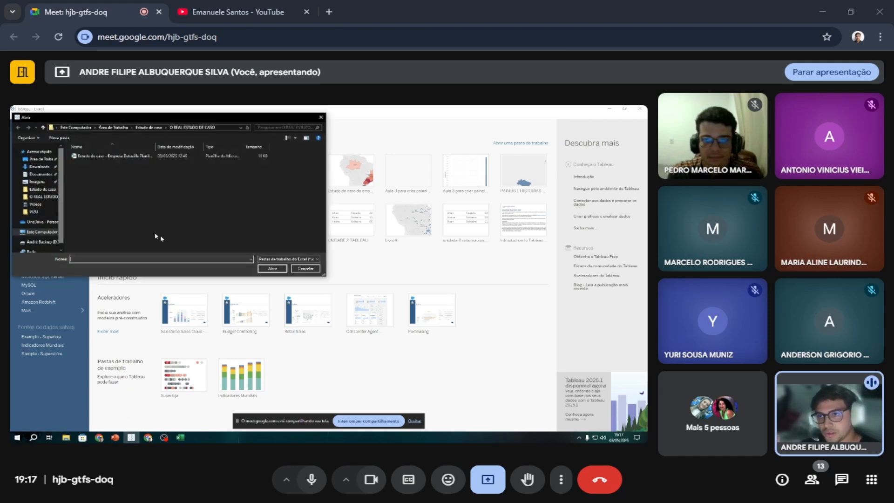
{"action": "left_click", "coordinate": [139, 156]}
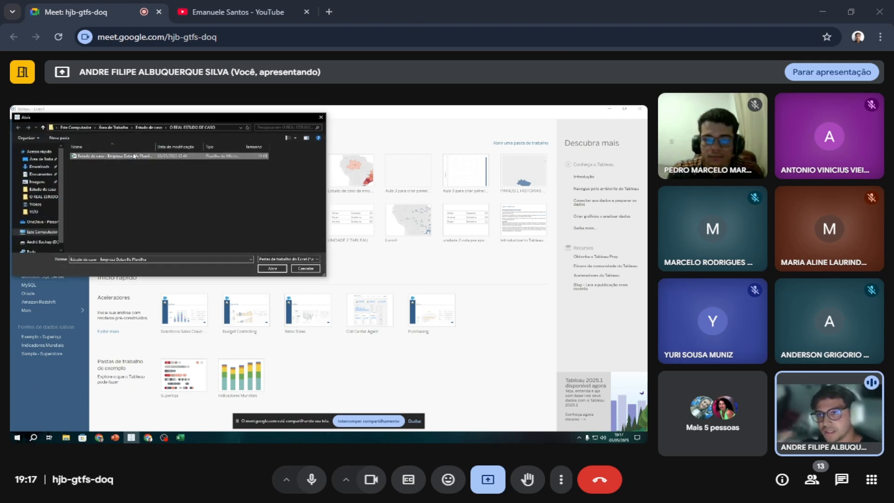
{"action": "left_click", "coordinate": [270, 269]}
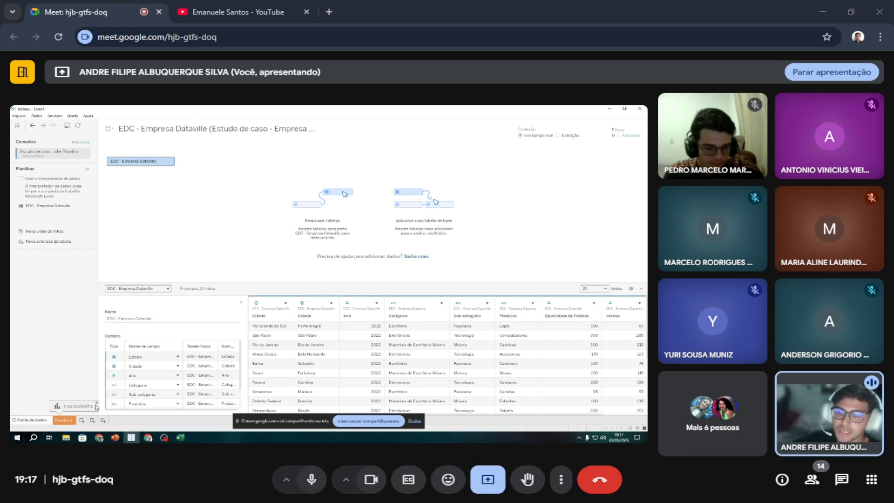
Open the Planilha 1 worksheet with a wider data pane and view the data types offered for the Ano field.
{"action": "left_click", "coordinate": [64, 420]}
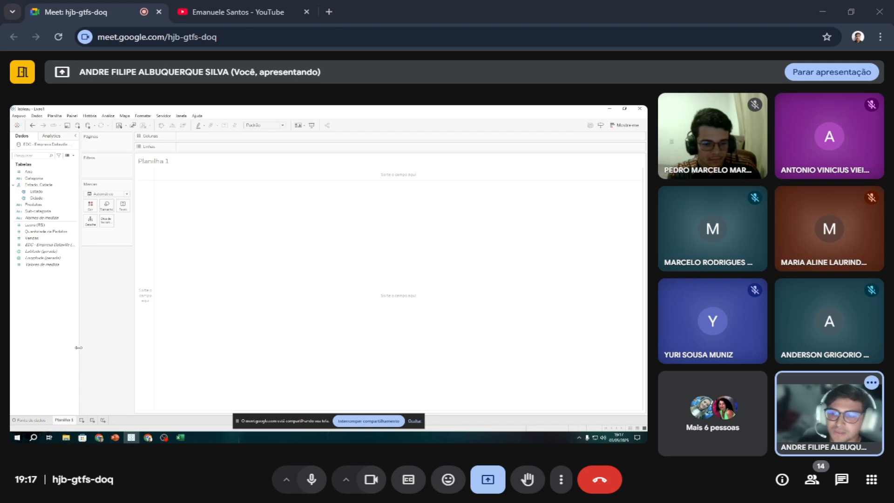
{"action": "left_click_drag", "start_coordinate": [78, 349], "coordinate": [93, 344]}
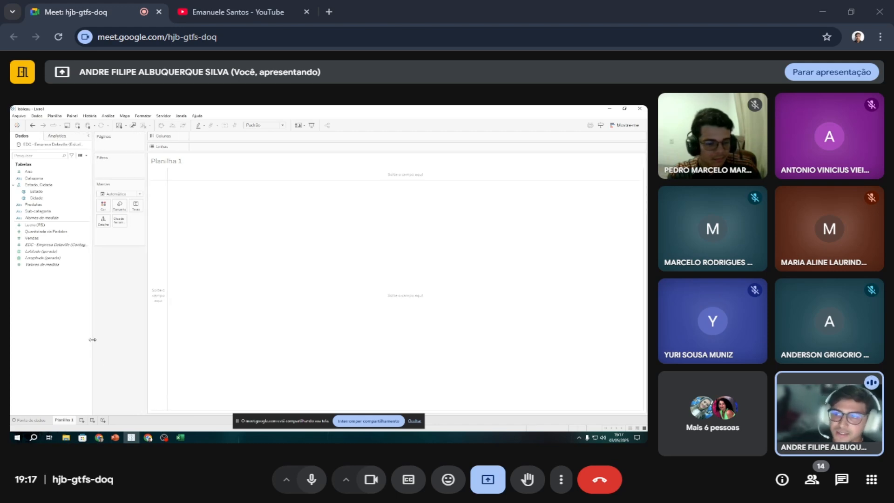
{"action": "left_click", "coordinate": [20, 173]}
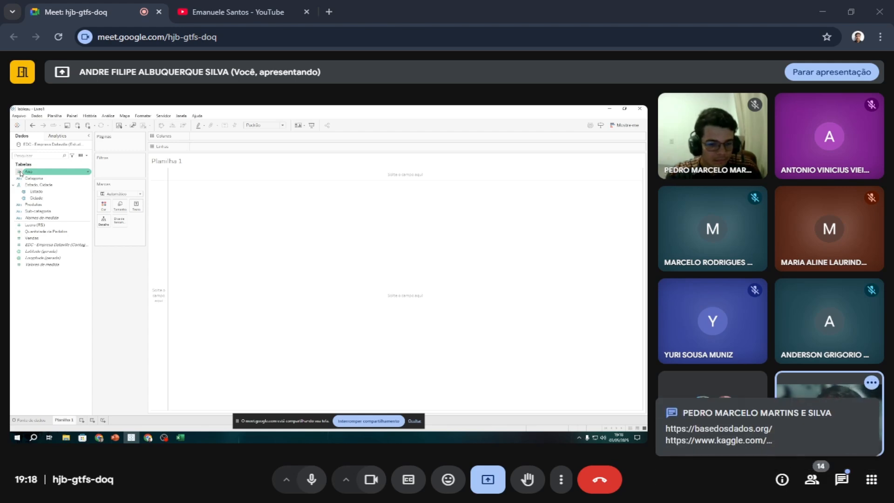
{"action": "left_click", "coordinate": [20, 172]}
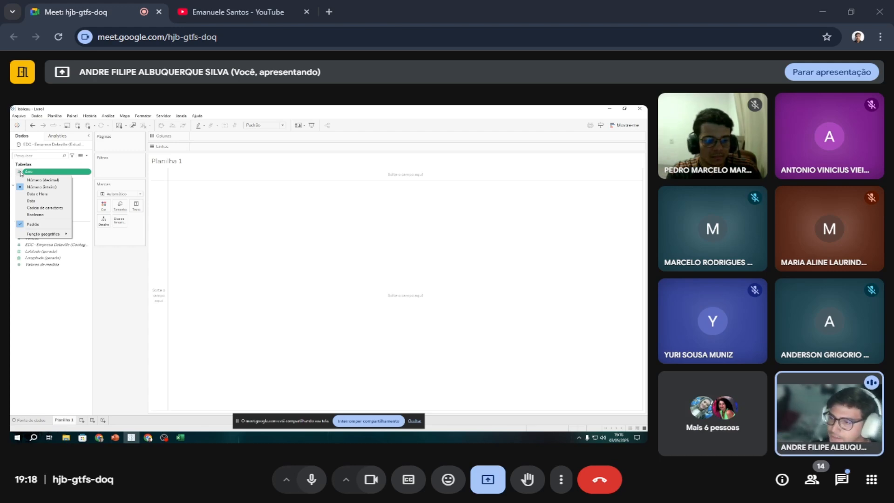
{"action": "left_click", "coordinate": [84, 298]}
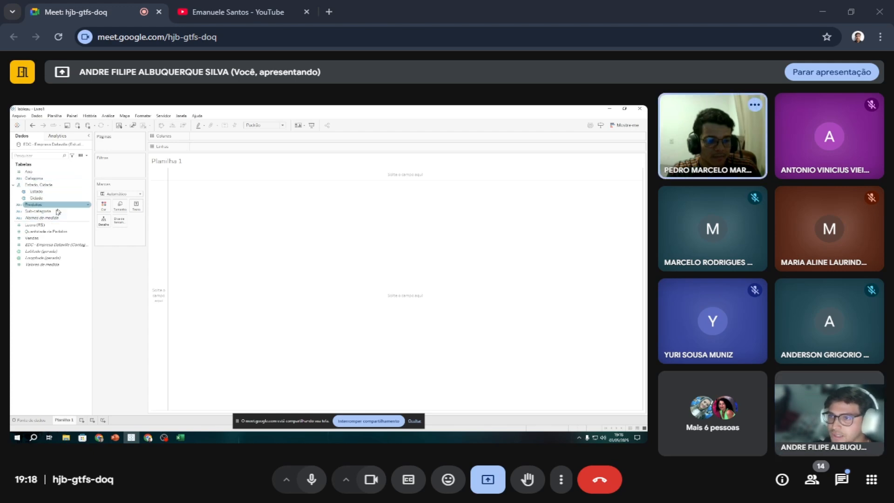
Add the Ano field to the columns of Planilha 1 and change its data type to Data.
{"action": "left_click", "coordinate": [28, 171]}
{"action": "left_click", "coordinate": [18, 171]}
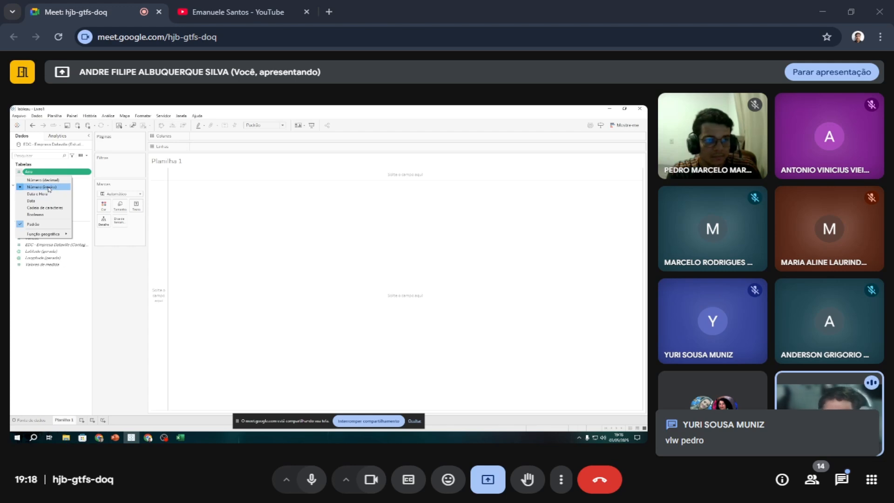
{"action": "double_click", "coordinate": [19, 173]}
{"action": "left_click", "coordinate": [19, 173]}
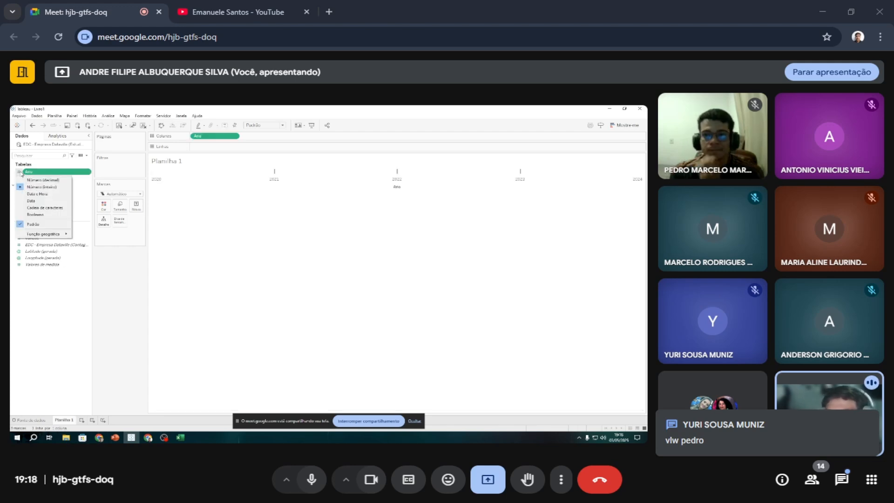
{"action": "left_click", "coordinate": [41, 205]}
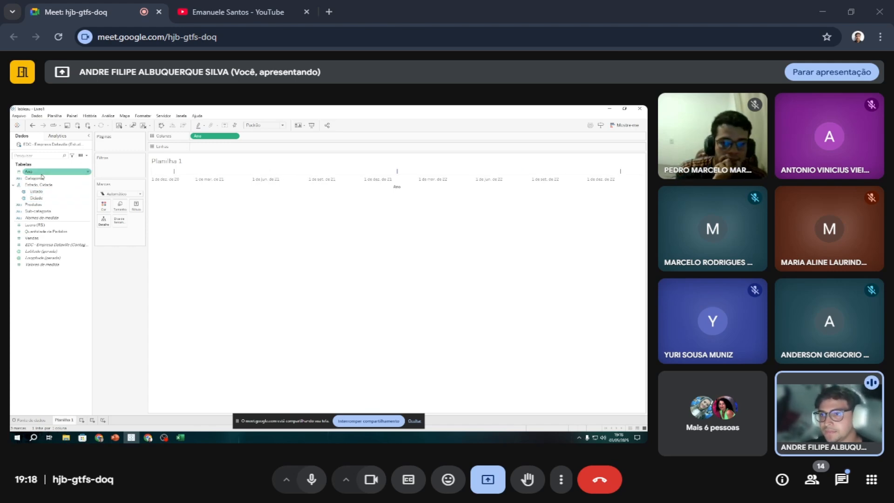
Convert the Ano field to discrete.
{"action": "right_click", "coordinate": [41, 175]}
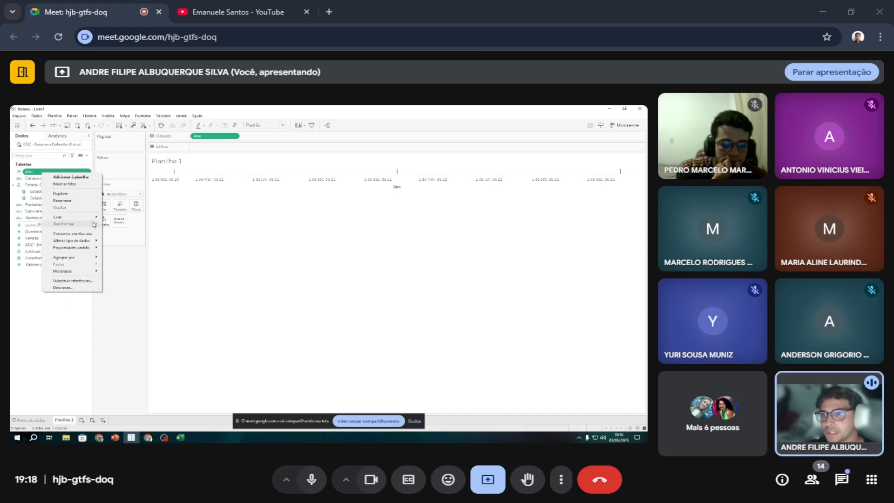
{"action": "left_click", "coordinate": [82, 235]}
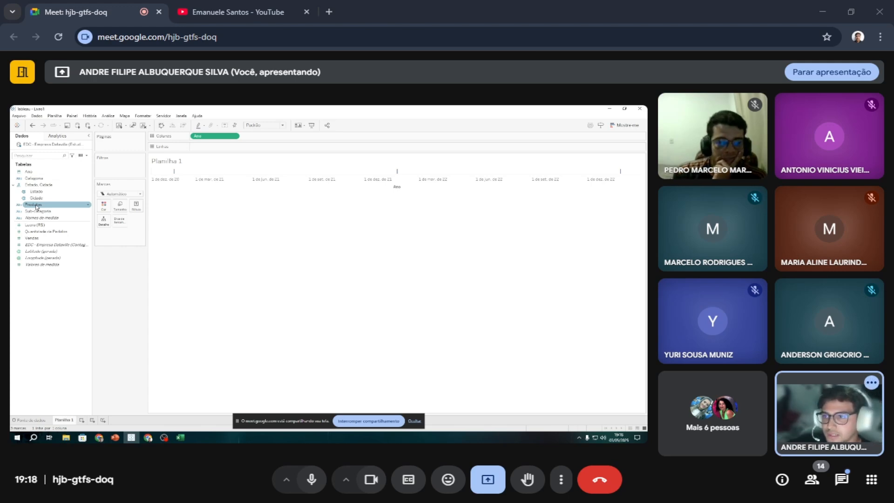
{"action": "left_click_drag", "start_coordinate": [36, 207], "coordinate": [36, 212]}
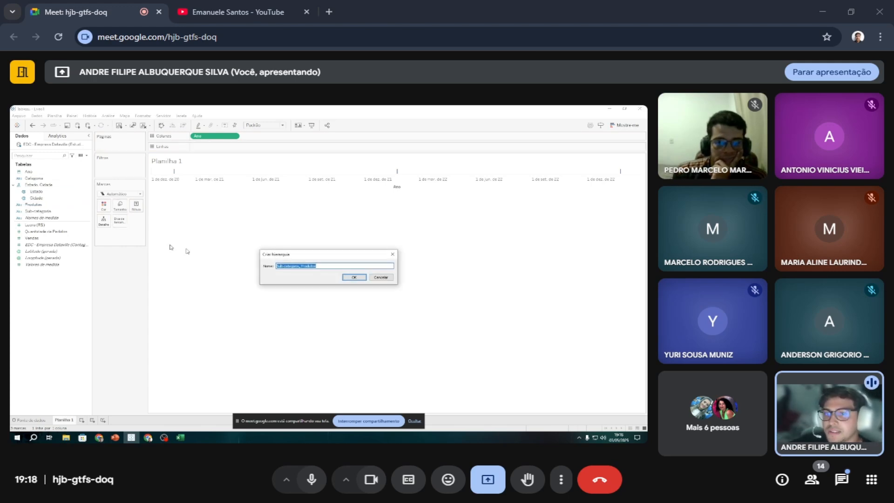
{"action": "key", "text": "Return"}
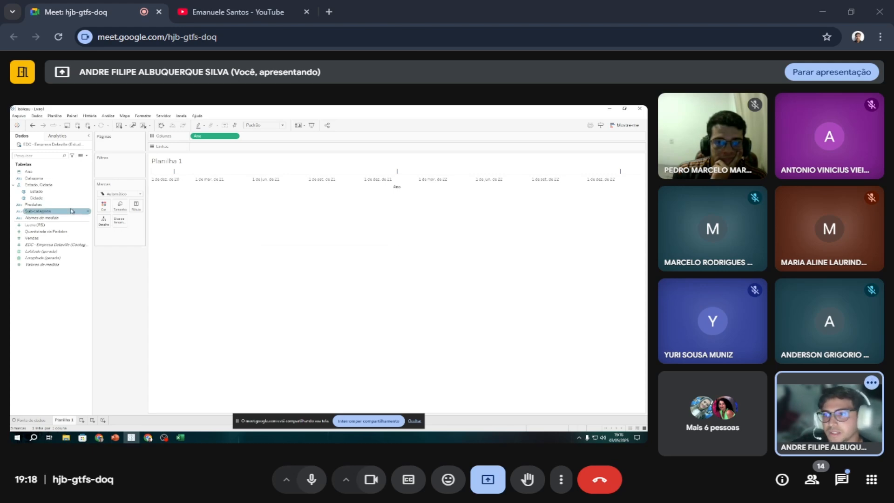
{"action": "right_click", "coordinate": [37, 206]}
{"action": "left_click", "coordinate": [135, 257]}
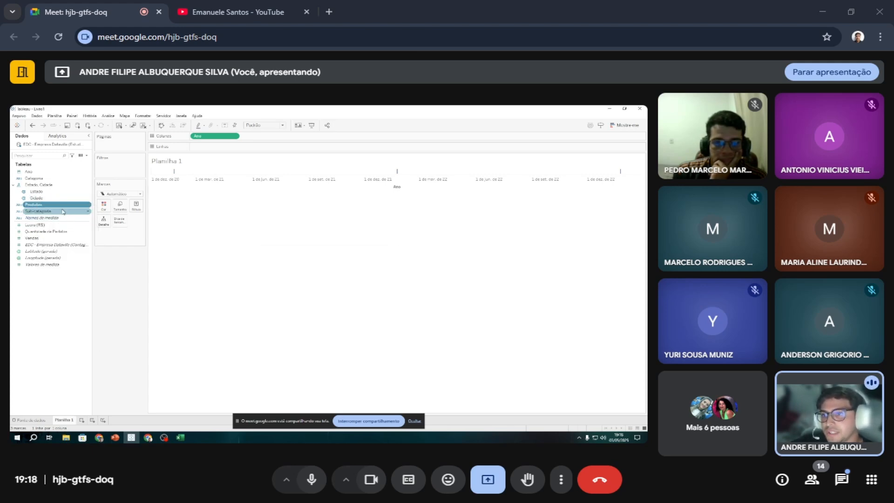
{"action": "left_click_drag", "start_coordinate": [61, 205], "coordinate": [59, 212]}
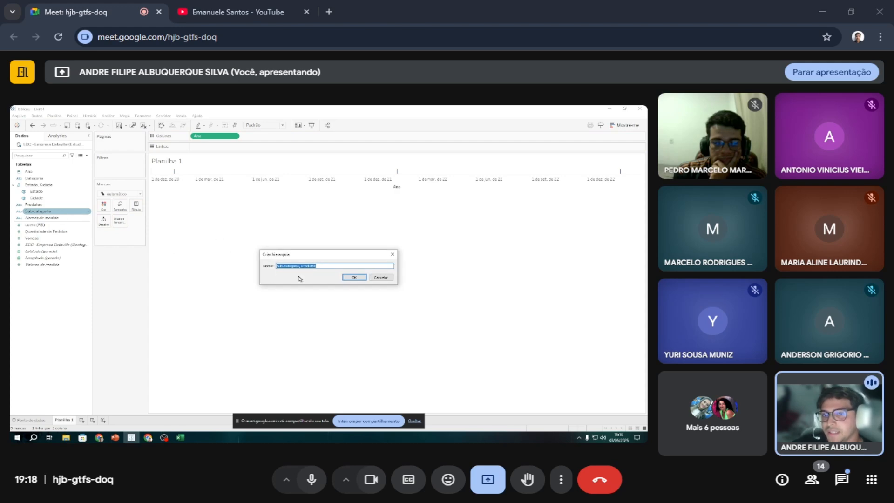
{"action": "left_click", "coordinate": [392, 255]}
Create a hierarchy named Produtos from the Produtos field and add Categoria and Sub-categoria to it.
{"action": "right_click", "coordinate": [39, 207]}
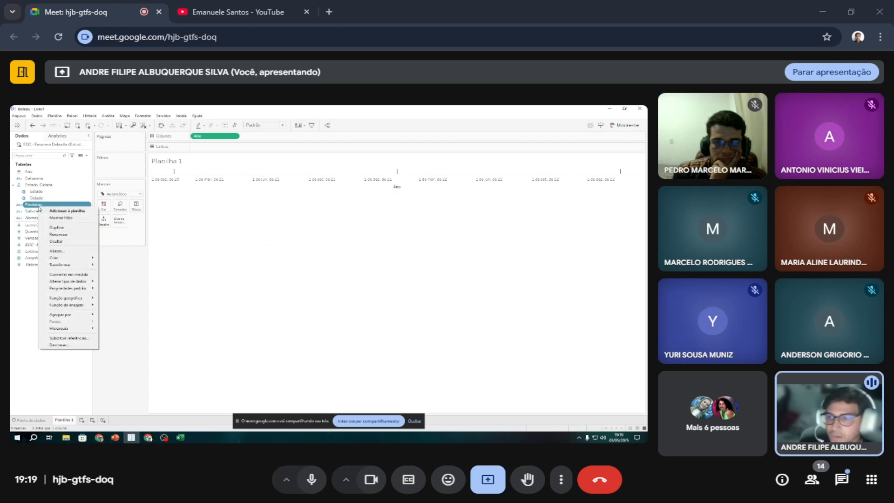
{"action": "mouse_move", "coordinate": [93, 328]}
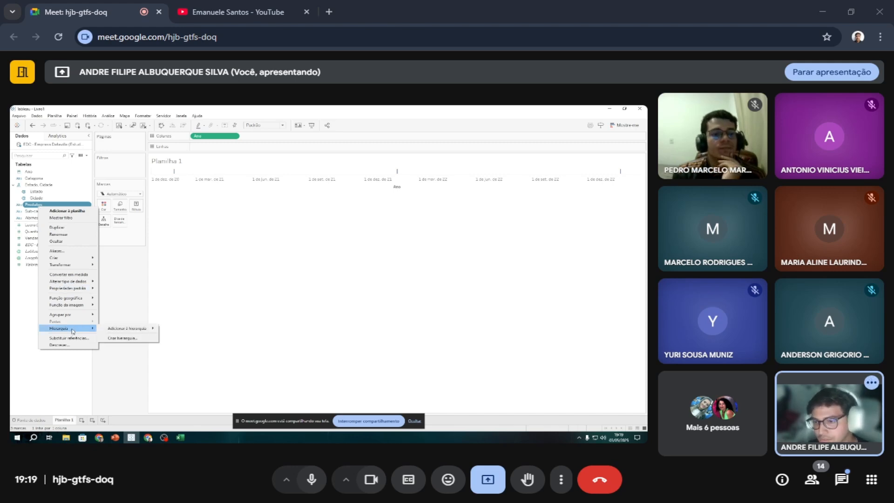
{"action": "left_click", "coordinate": [118, 338]}
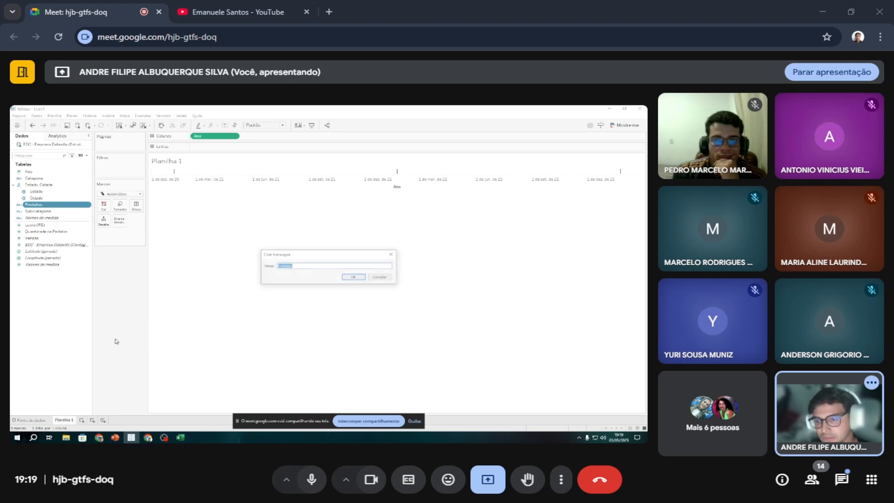
{"action": "left_click", "coordinate": [362, 278]}
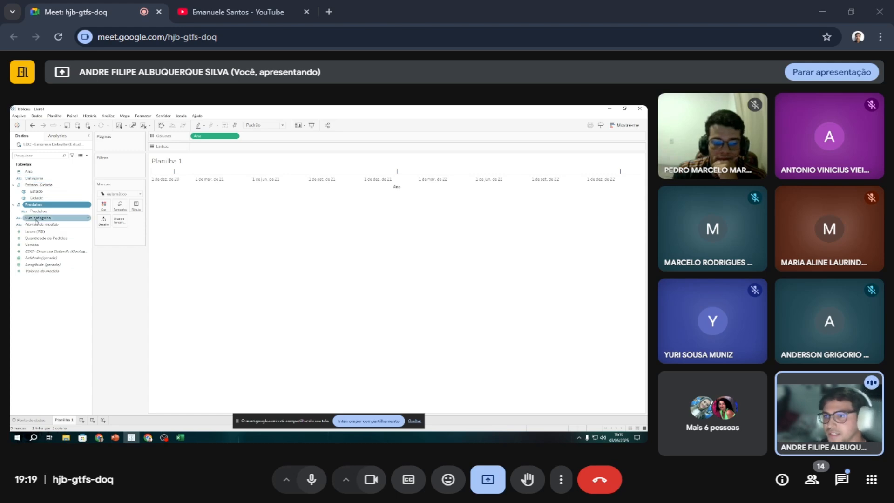
{"action": "left_click_drag", "start_coordinate": [44, 179], "coordinate": [47, 209]}
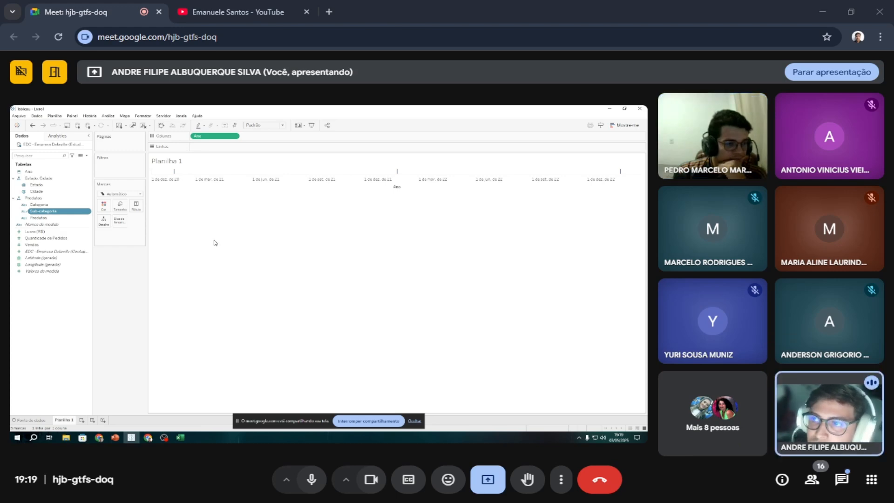
{"action": "left_click", "coordinate": [26, 116]}
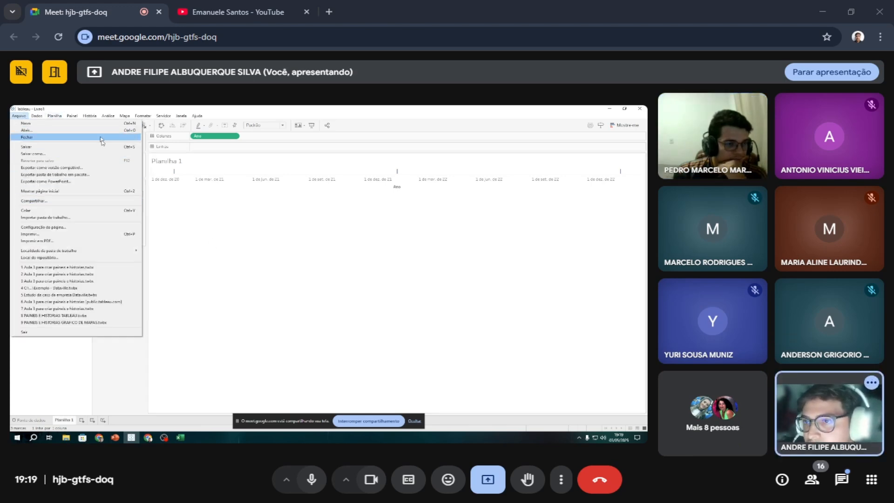
{"action": "left_click", "coordinate": [223, 277]}
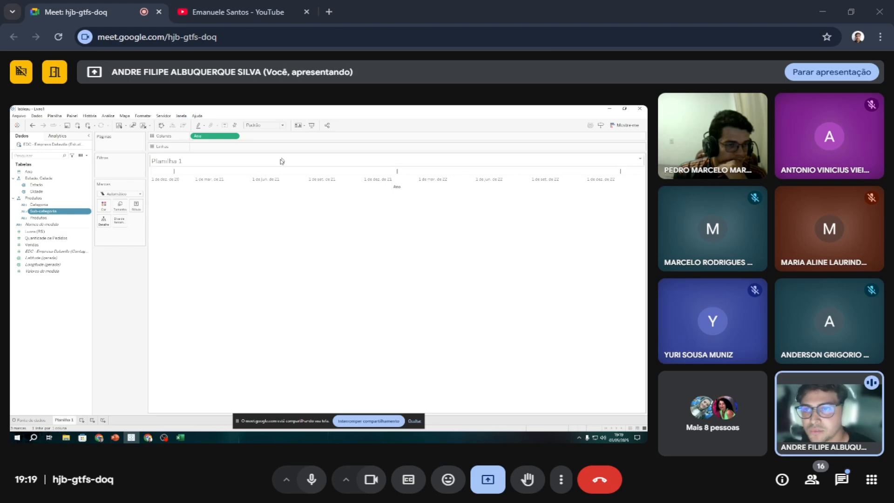
{"action": "right_click", "coordinate": [141, 294]}
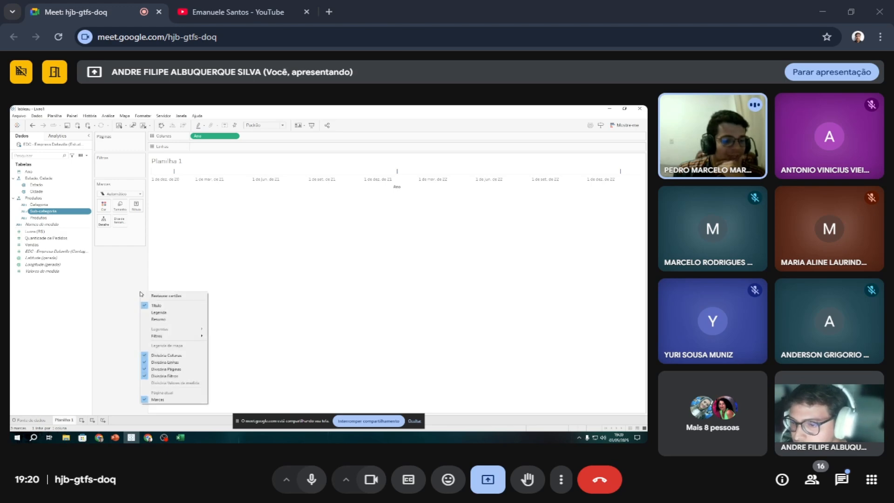
{"action": "left_click", "coordinate": [109, 289]}
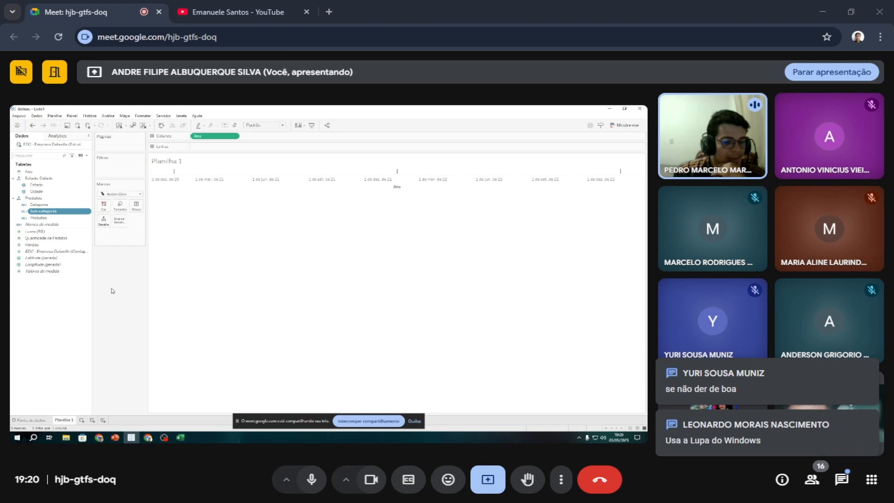
Try magnifying the shared screen with the Windows Magnifier (Lupa) and close the tool.
{"action": "key", "text": "super"}
{"action": "type", "text": "lupa"}
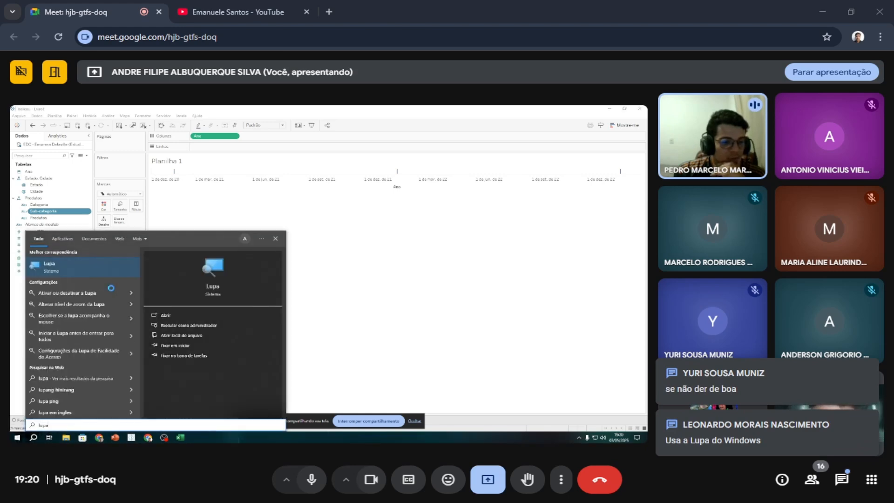
{"action": "key", "text": "Return"}
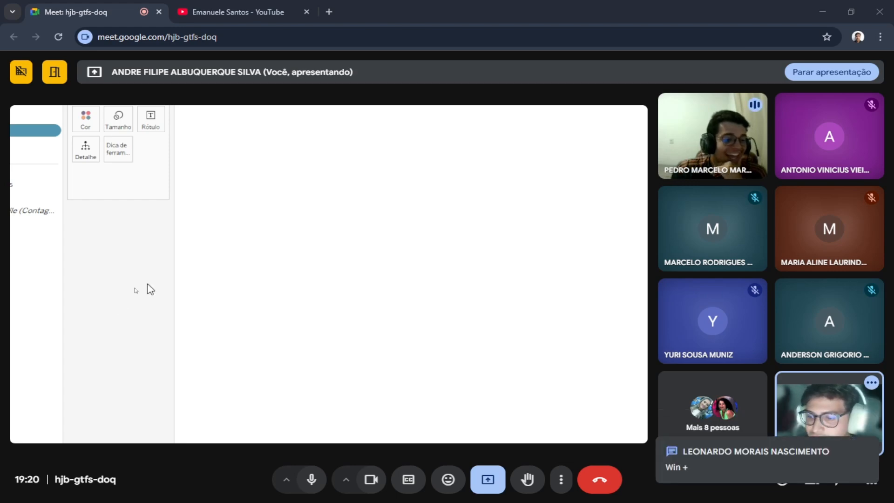
{"action": "key", "text": "super"}
{"action": "key", "text": "super"}
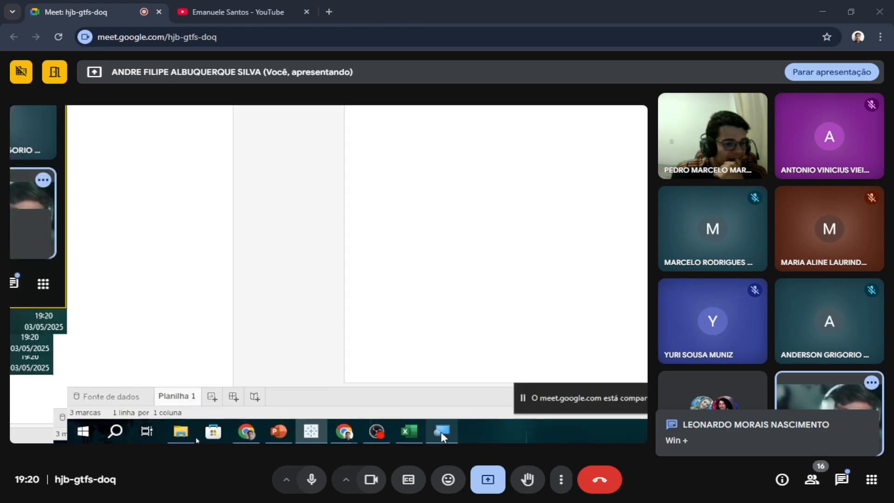
{"action": "left_click", "coordinate": [441, 431]}
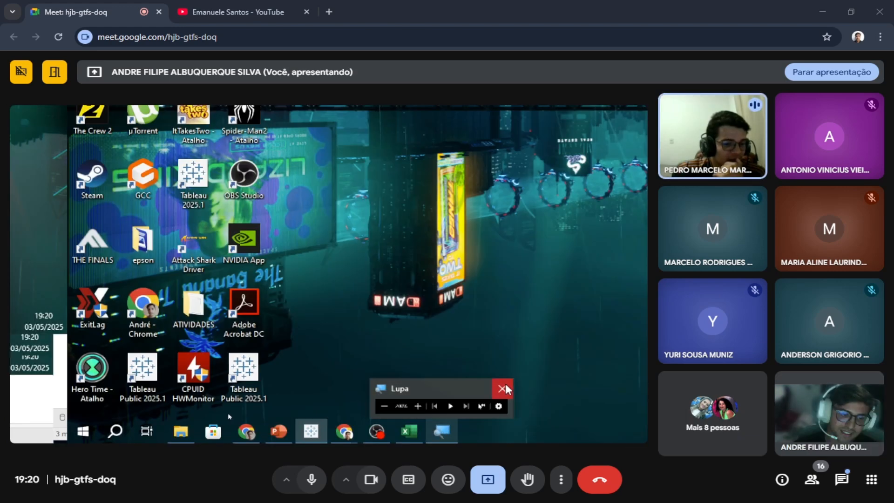
{"action": "left_click", "coordinate": [505, 385]}
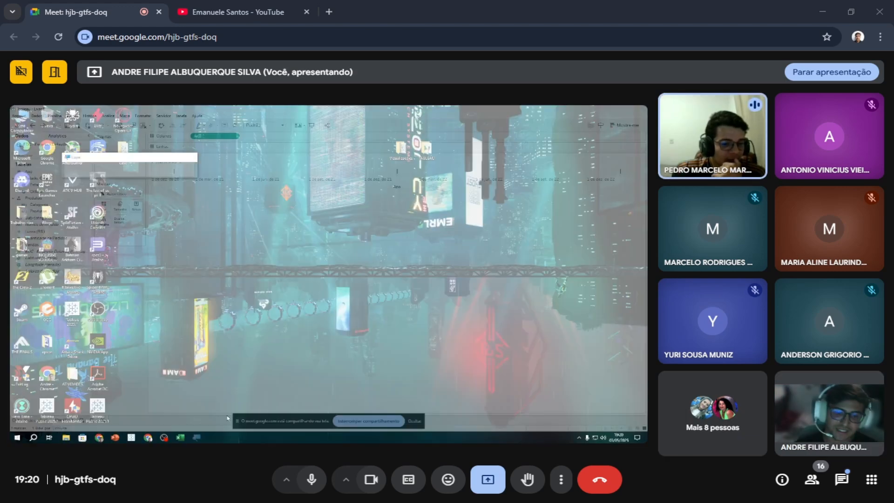
Hide the Google Meet screen-sharing notice and open the Windows Magnifier (Lupa) again.
{"action": "left_click", "coordinate": [413, 422]}
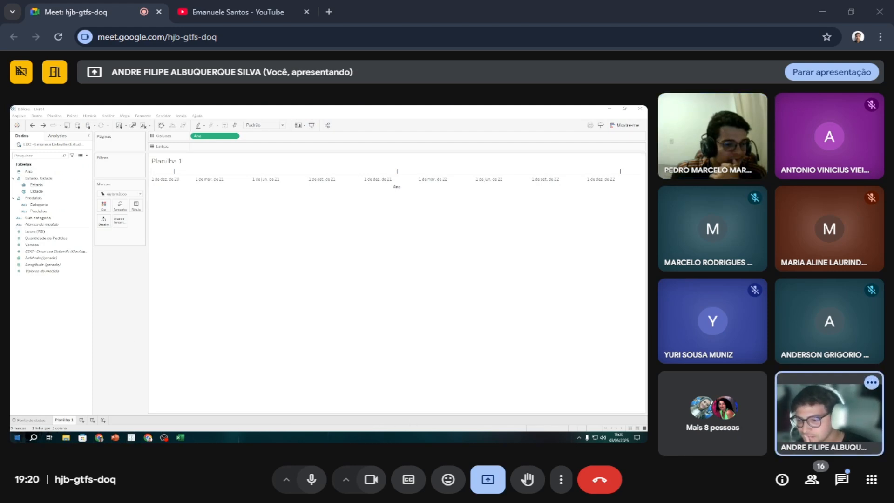
{"action": "left_click", "coordinate": [16, 437]}
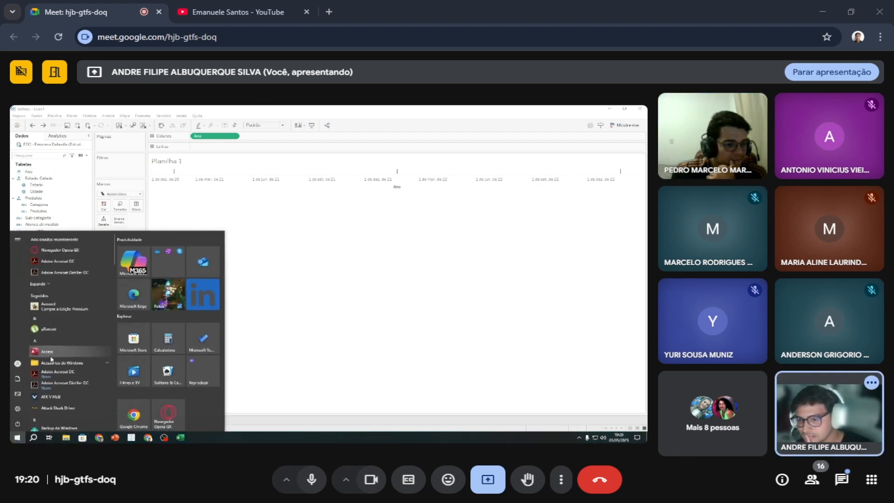
{"action": "left_click", "coordinate": [276, 364]}
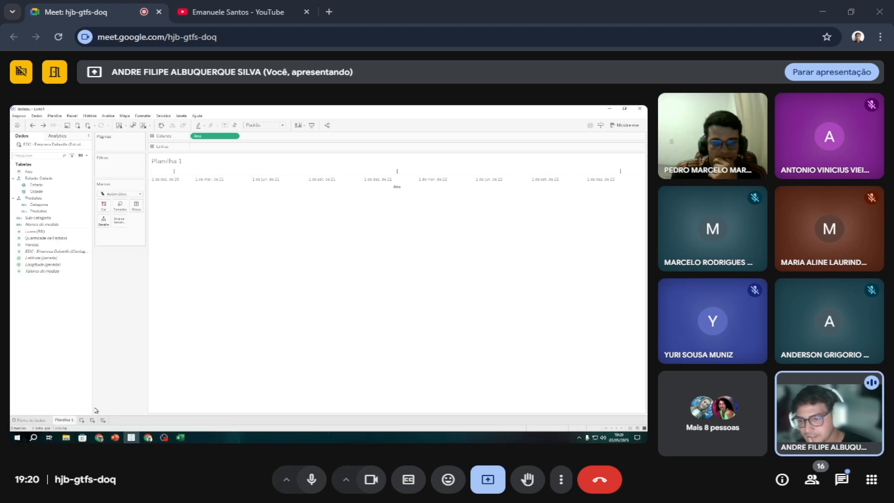
{"action": "left_click", "coordinate": [18, 437]}
{"action": "type", "text": "luoa"}
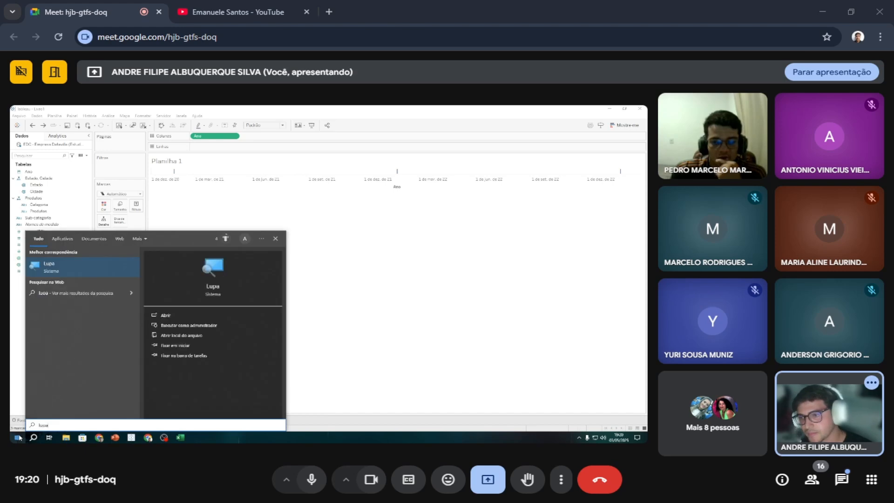
{"action": "key", "text": "Return"}
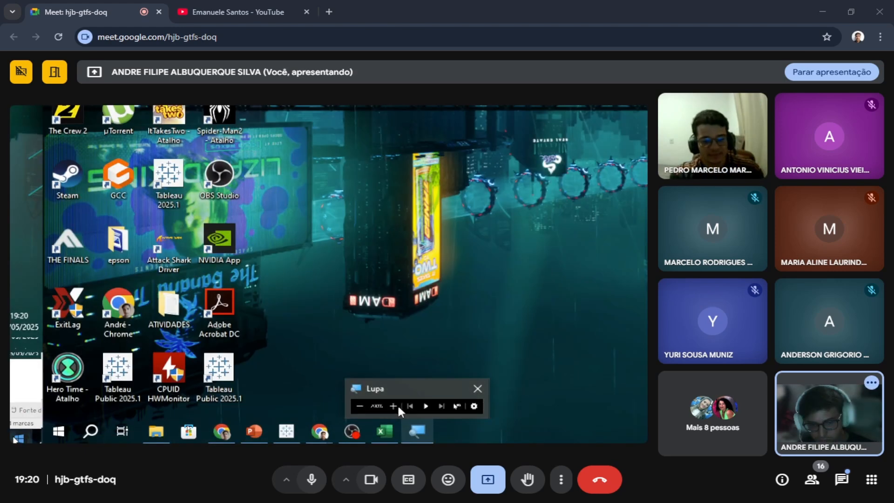
Test the Lupa magnification on the worksheet by switching between 100% and 200%, ending at 200%.
{"action": "left_click", "coordinate": [393, 406]}
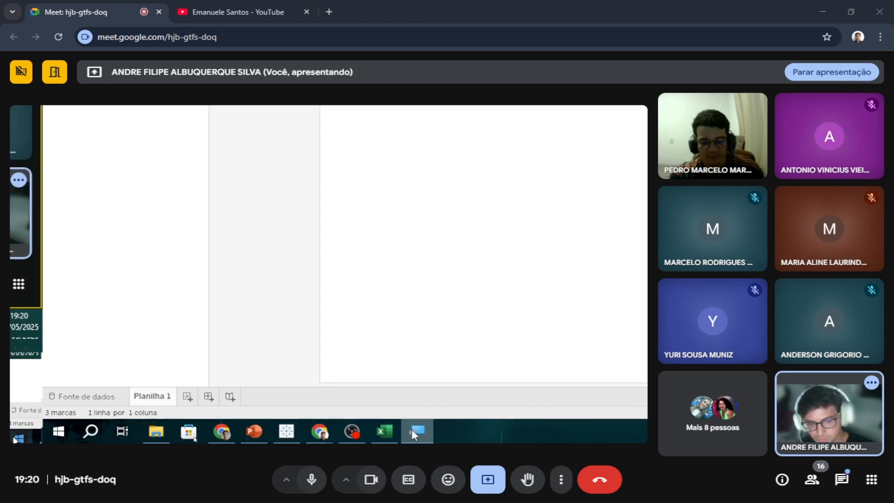
{"action": "mouse_move", "coordinate": [412, 430]}
{"action": "left_click", "coordinate": [361, 406]}
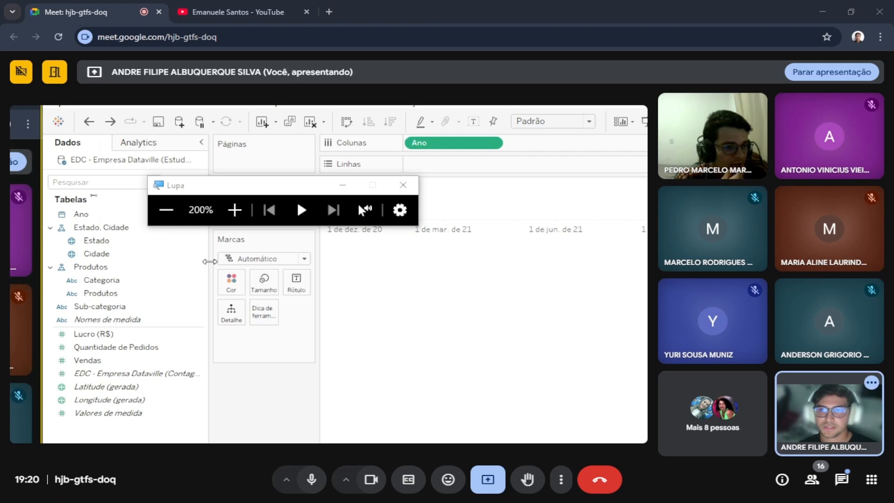
{"action": "left_click", "coordinate": [176, 211]}
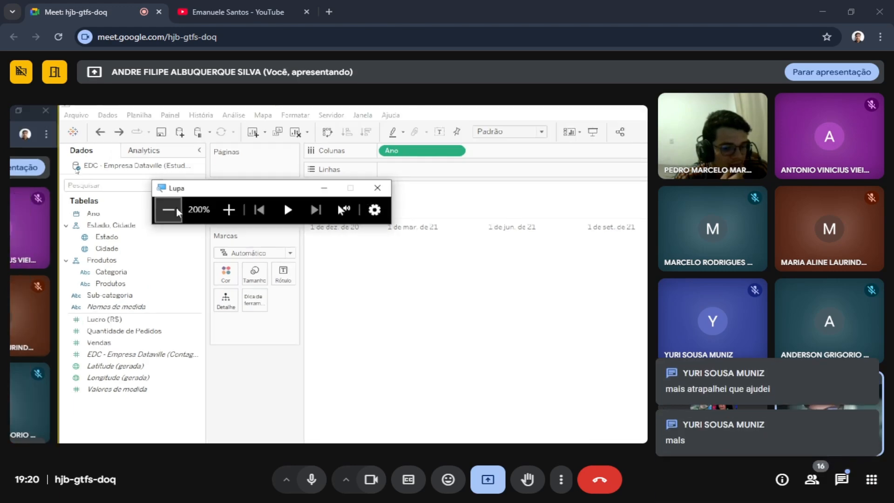
{"action": "left_click", "coordinate": [177, 210]}
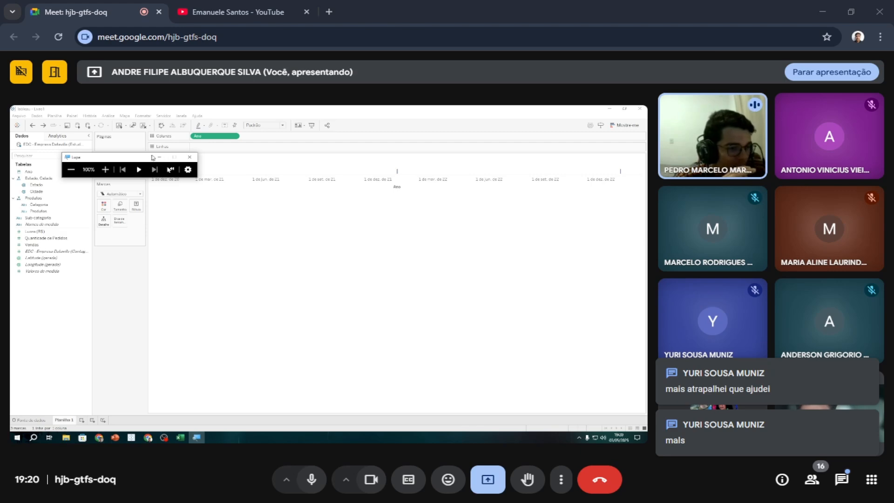
{"action": "left_click", "coordinate": [105, 170]}
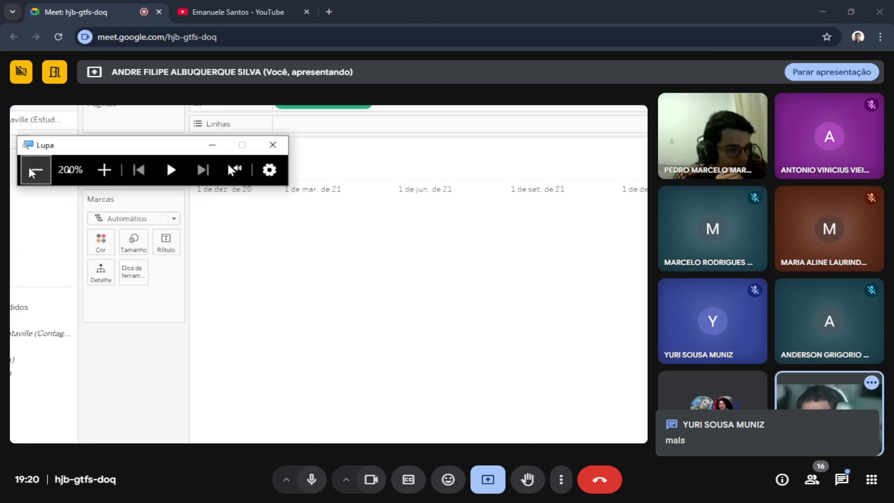
{"action": "left_click", "coordinate": [38, 170]}
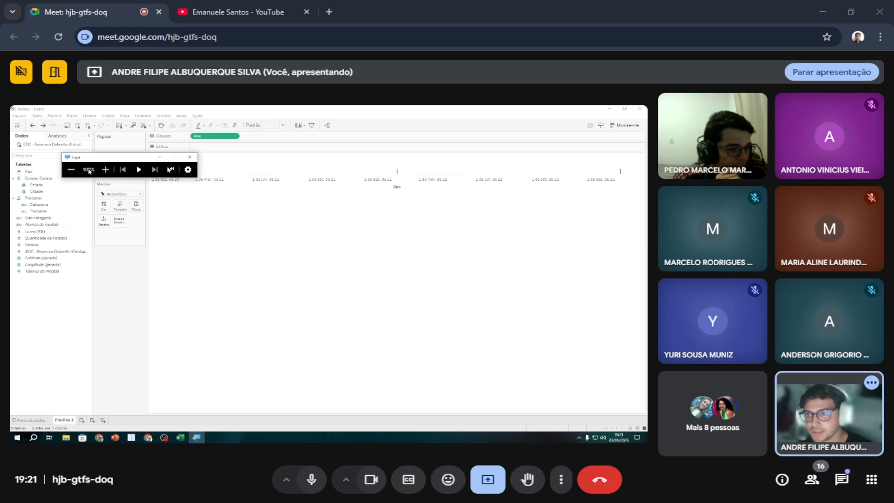
{"action": "left_click", "coordinate": [105, 170]}
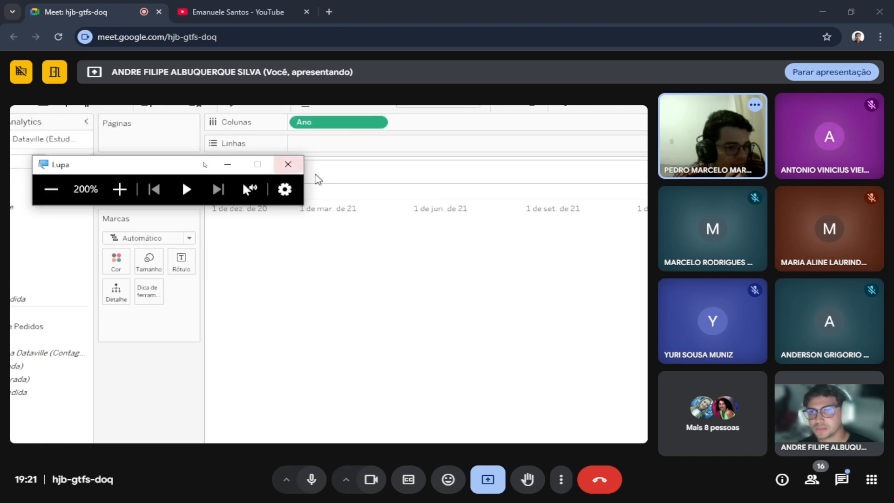
View the Lupa configuration page in Windows Settings, and close both the magnifier and the Settings window.
{"action": "left_click", "coordinate": [284, 190]}
{"action": "mouse_move", "coordinate": [285, 246]}
{"action": "left_mouse_down"}
{"action": "mouse_move", "coordinate": [310, 251]}
{"action": "mouse_move", "coordinate": [285, 251]}
{"action": "left_mouse_up"}
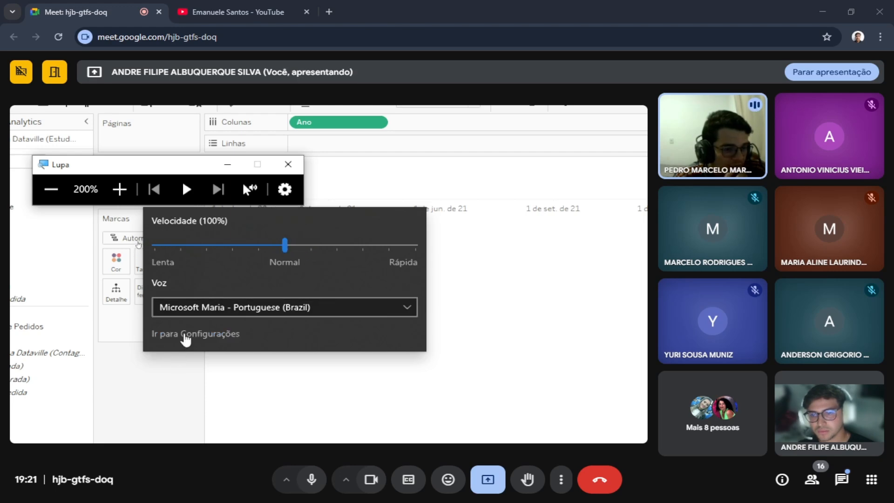
{"action": "left_click", "coordinate": [184, 334]}
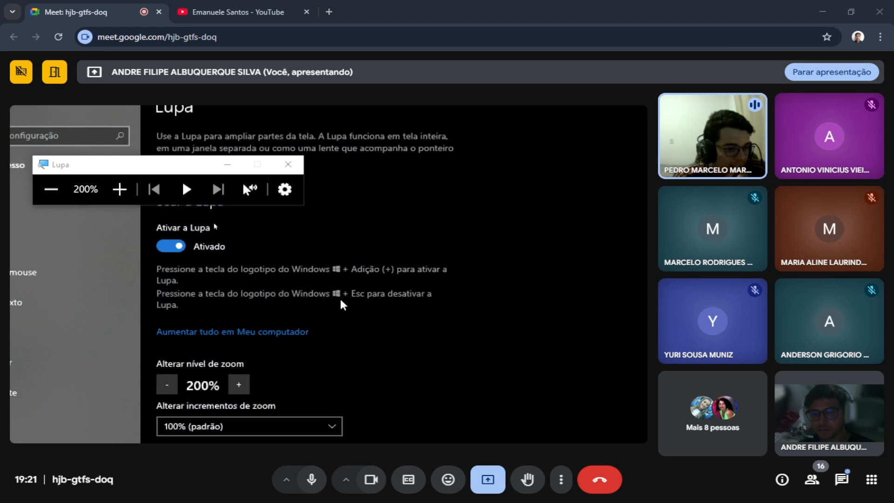
{"action": "left_click", "coordinate": [288, 164]}
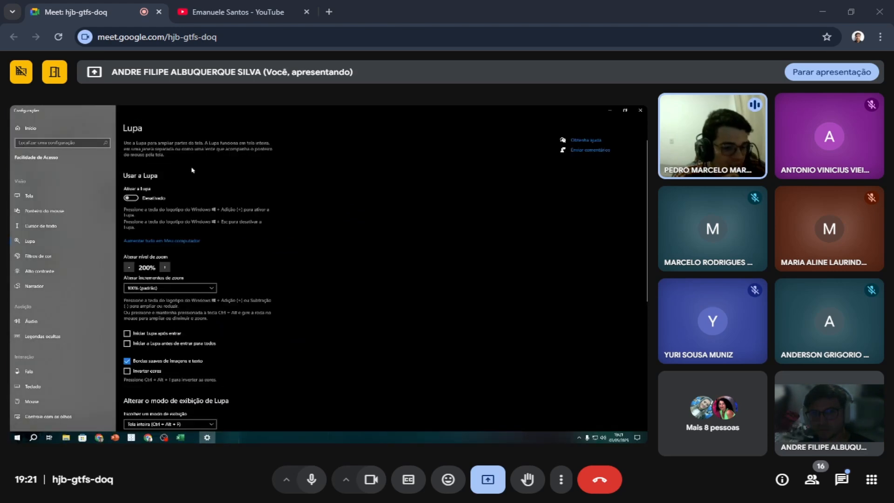
{"action": "left_click", "coordinate": [640, 110]}
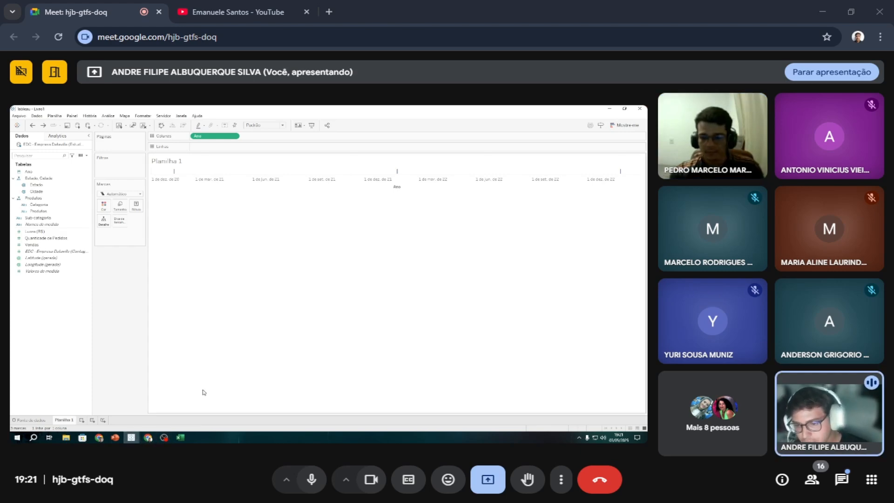
Search Windows for Lupa and launch it over the Planilha 1 worksheet.
{"action": "left_click", "coordinate": [18, 438]}
{"action": "type", "text": "l"}
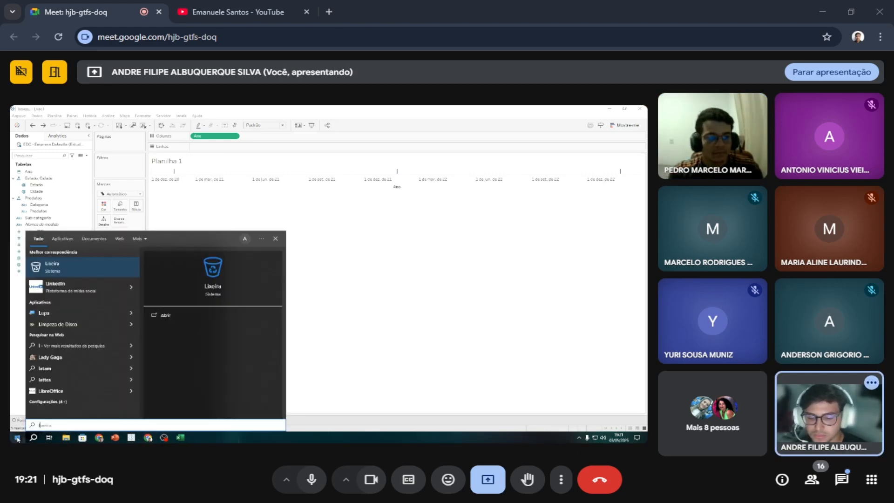
{"action": "type", "text": "up"}
{"action": "key", "text": "Return"}
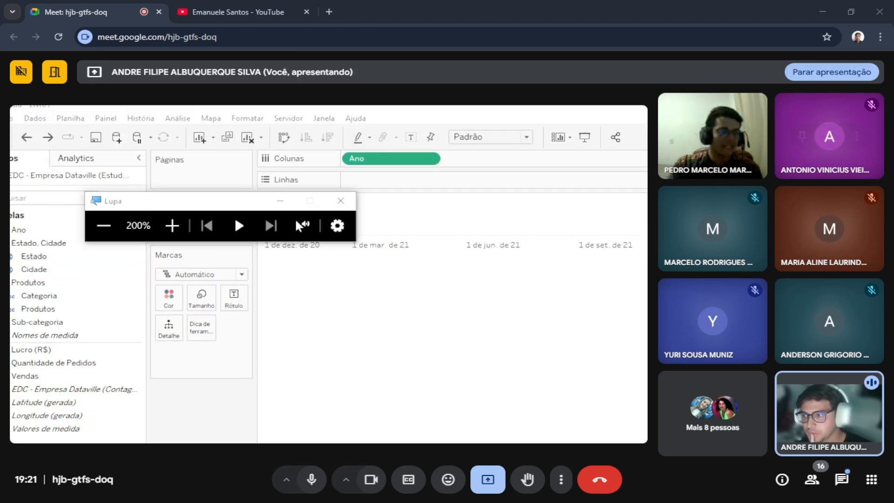
Close Lupa and replace Ano on Planilha 1 with Longitude (gerada) in Colunas and Latitude (gerada) in Linhas.
{"action": "left_click", "coordinate": [341, 201]}
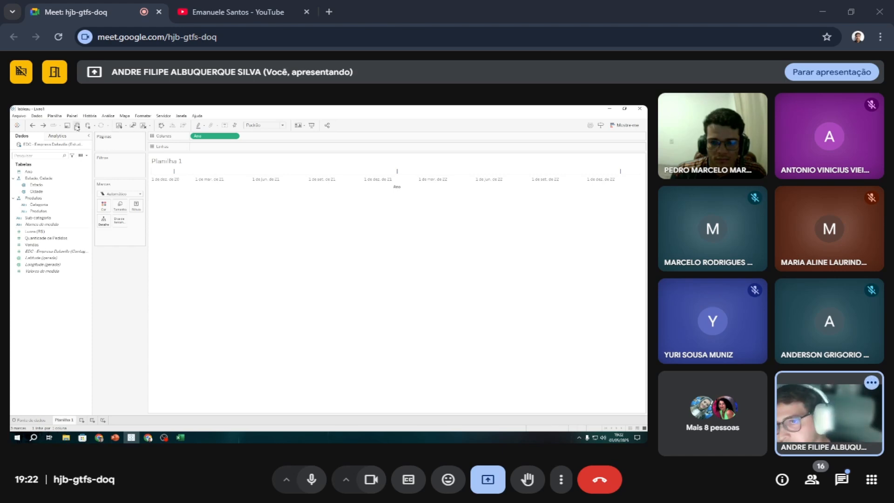
{"action": "key", "text": "Delete"}
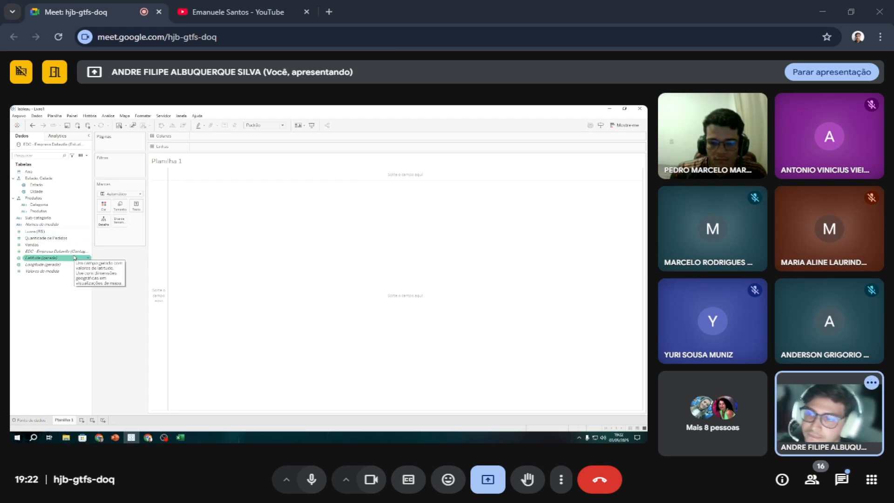
{"action": "double_click", "coordinate": [70, 264]}
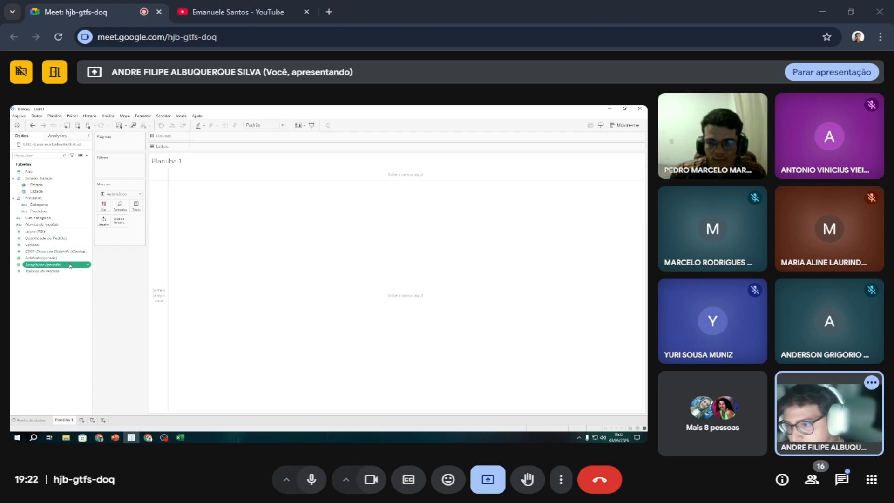
{"action": "double_click", "coordinate": [40, 258]}
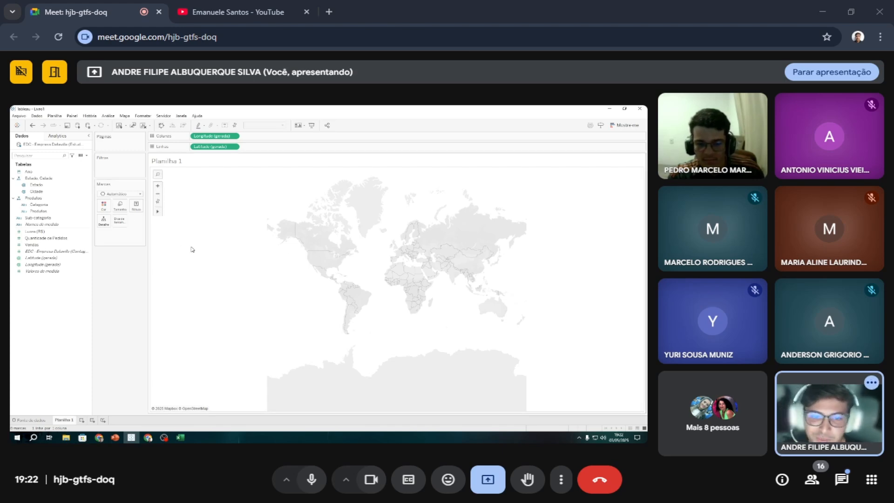
Try labelling the map with Cidade using the Mapa mark type, and undo both changes.
{"action": "left_click", "coordinate": [81, 186]}
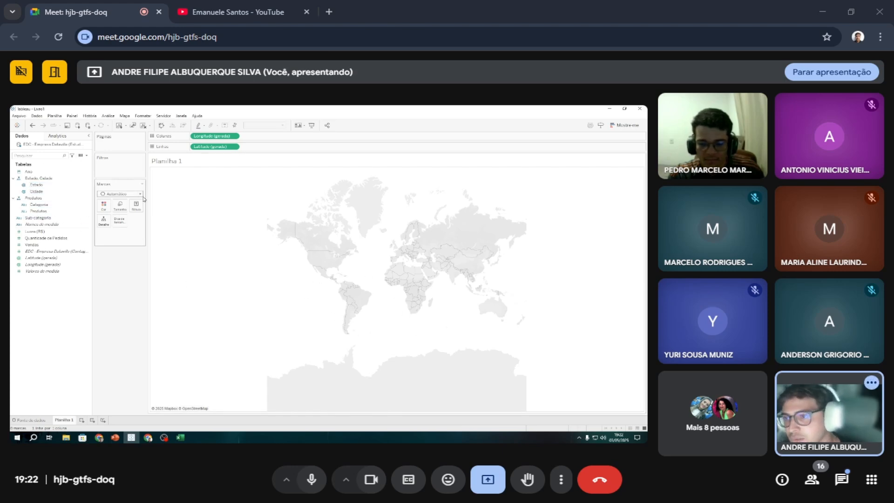
{"action": "left_click_drag", "start_coordinate": [36, 192], "coordinate": [136, 207]}
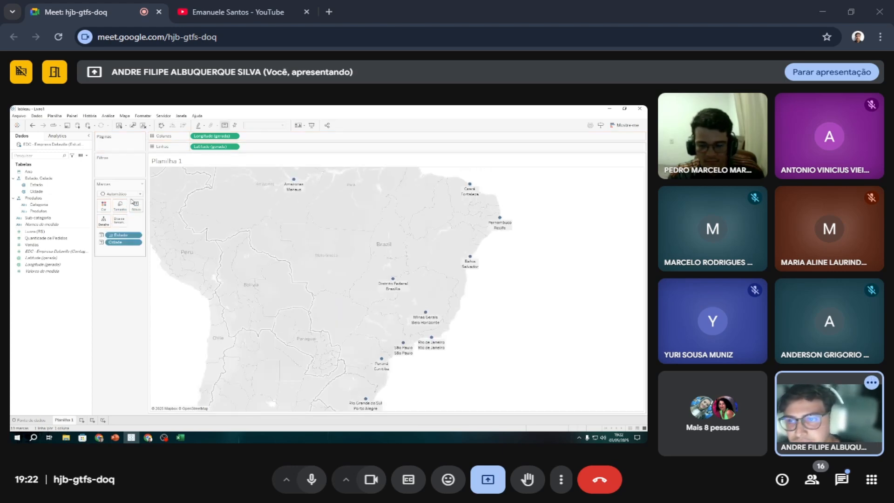
{"action": "mouse_move", "coordinate": [299, 195]}
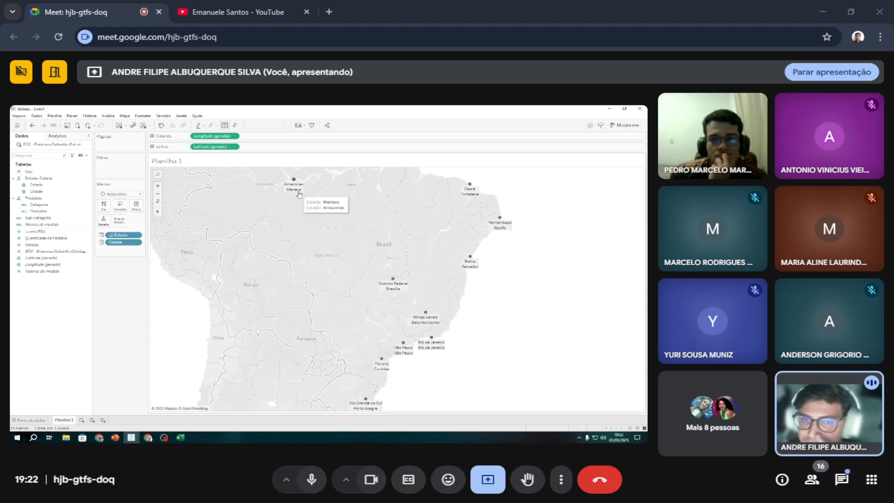
{"action": "left_click", "coordinate": [136, 205]}
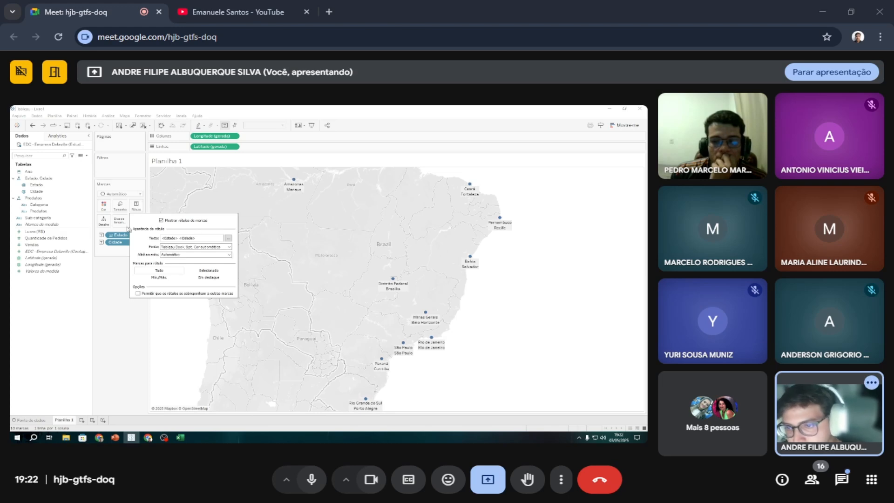
{"action": "left_click", "coordinate": [118, 198]}
{"action": "left_click", "coordinate": [116, 195]}
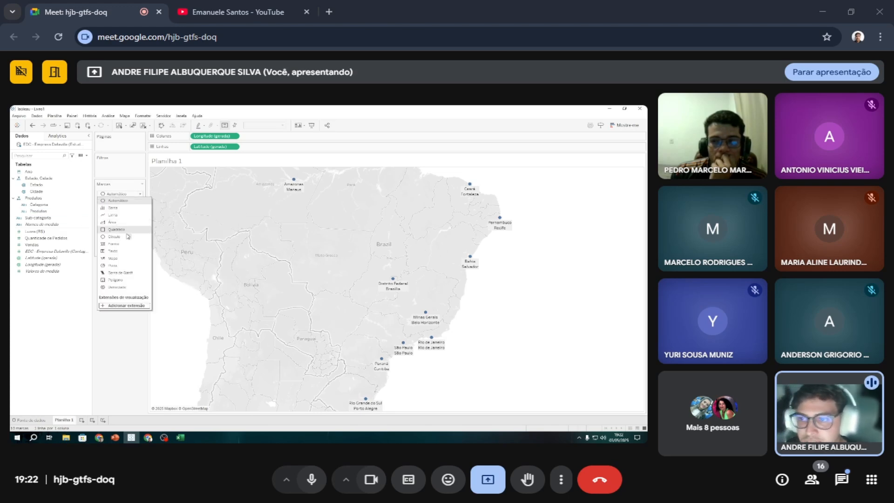
{"action": "left_click", "coordinate": [113, 258]}
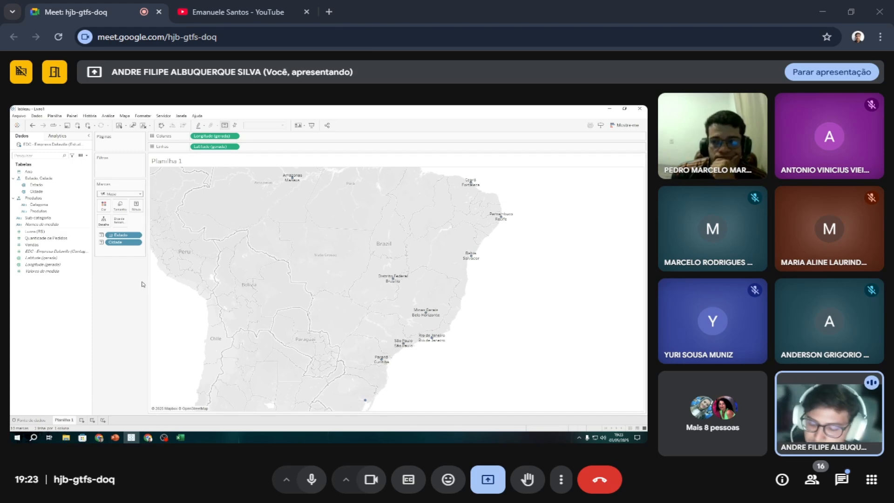
{"action": "key", "text": "ctrl+z"}
{"action": "key", "text": "ctrl+z"}
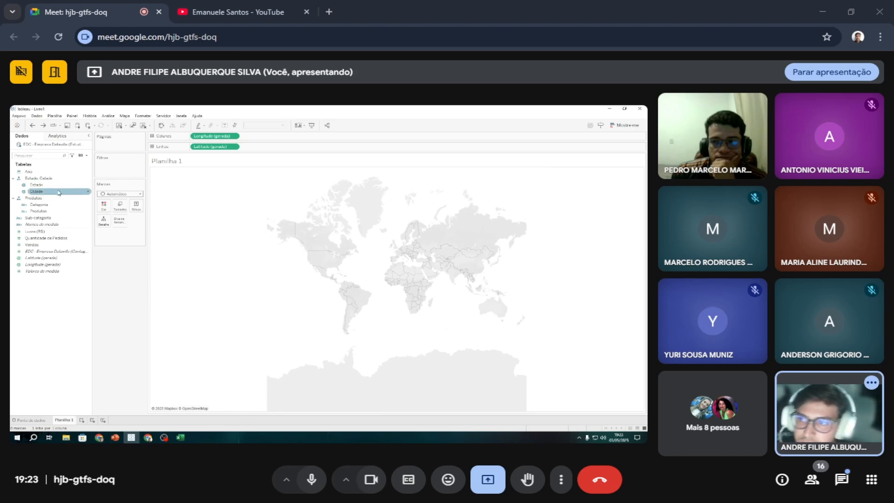
Add Estado to the map as the mark label and set the mark type to Mapa.
{"action": "left_click_drag", "start_coordinate": [54, 186], "coordinate": [105, 206]}
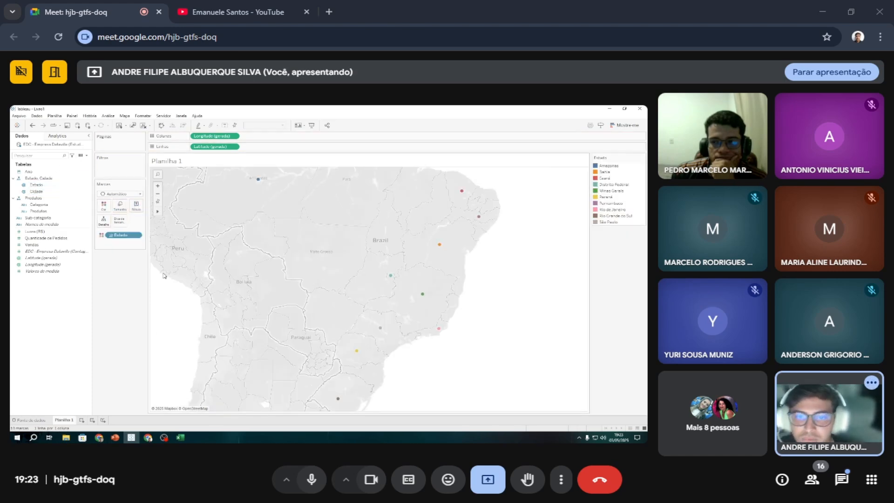
{"action": "left_click_drag", "start_coordinate": [125, 235], "coordinate": [136, 206]}
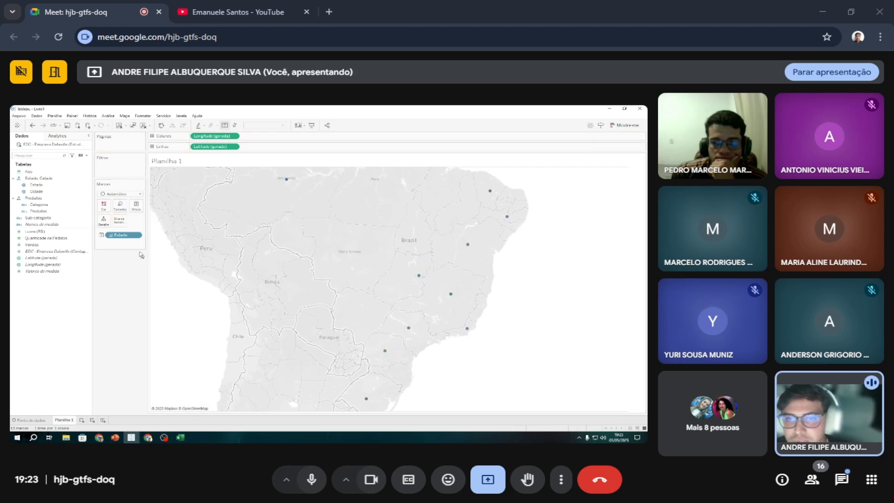
{"action": "left_click", "coordinate": [120, 194]}
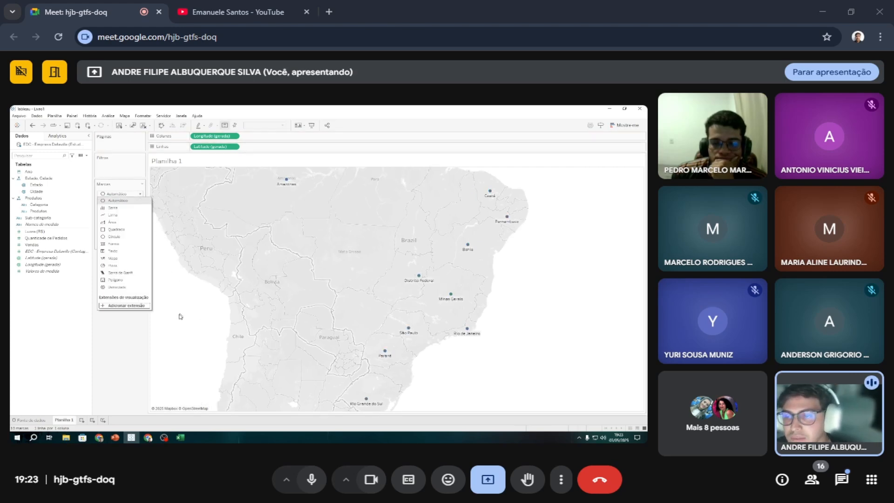
{"action": "left_click", "coordinate": [121, 259]}
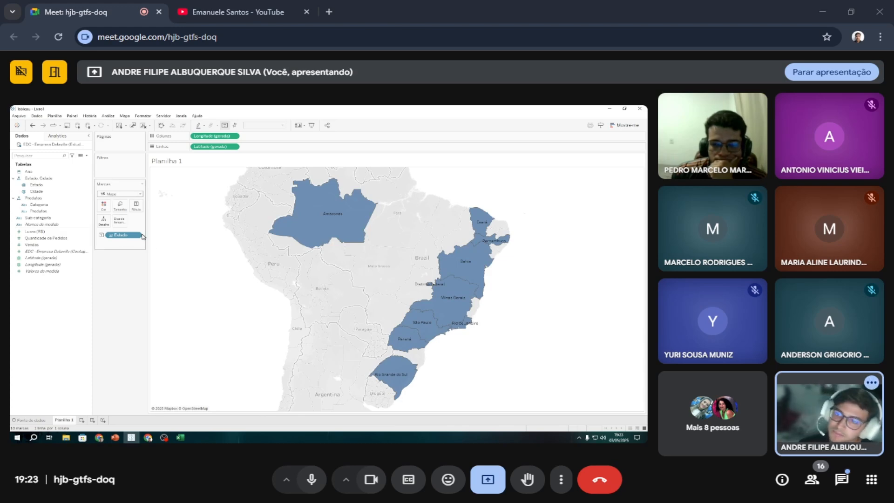
Expand the Estado label down to the Cidade level and collapse it back to Estado.
{"action": "left_click", "coordinate": [111, 235]}
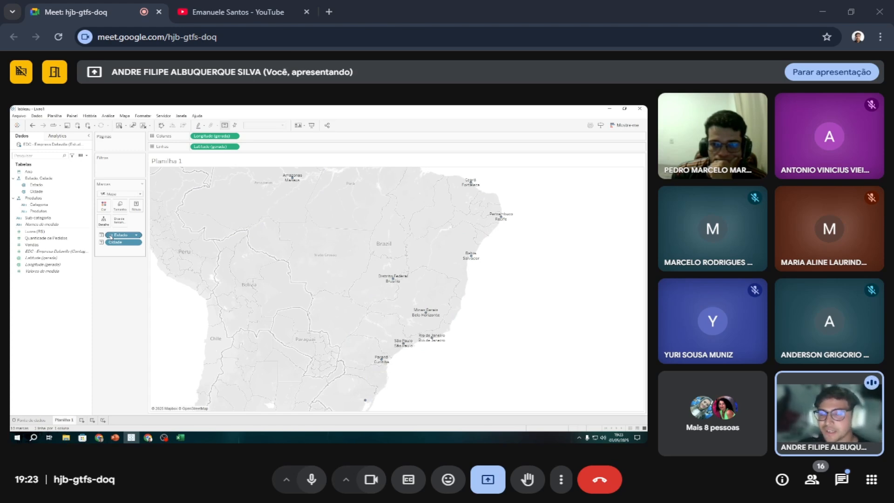
{"action": "left_click", "coordinate": [110, 236]}
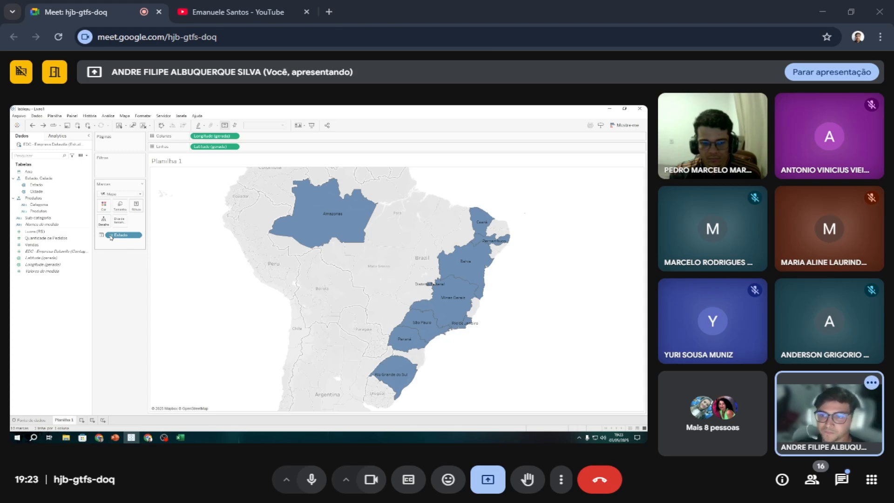
Fill all the states on the map with a single dark red from the basic colours.
{"action": "left_click", "coordinate": [103, 206]}
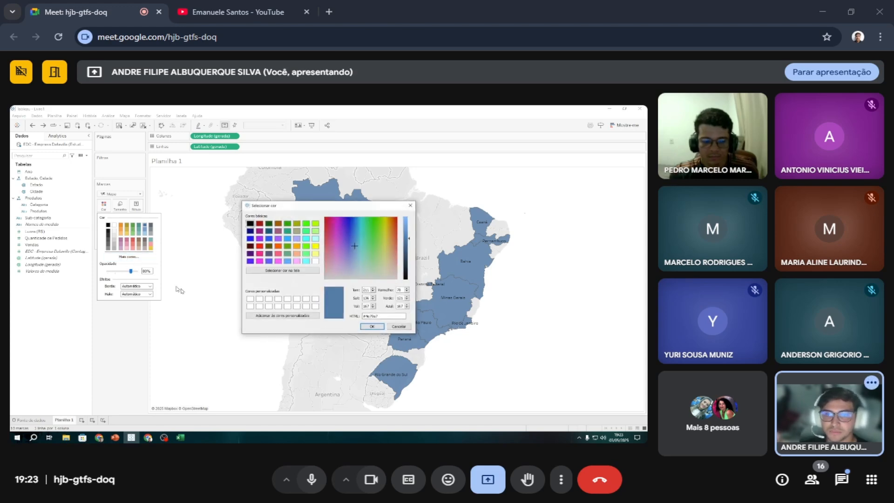
{"action": "left_click", "coordinate": [128, 257]}
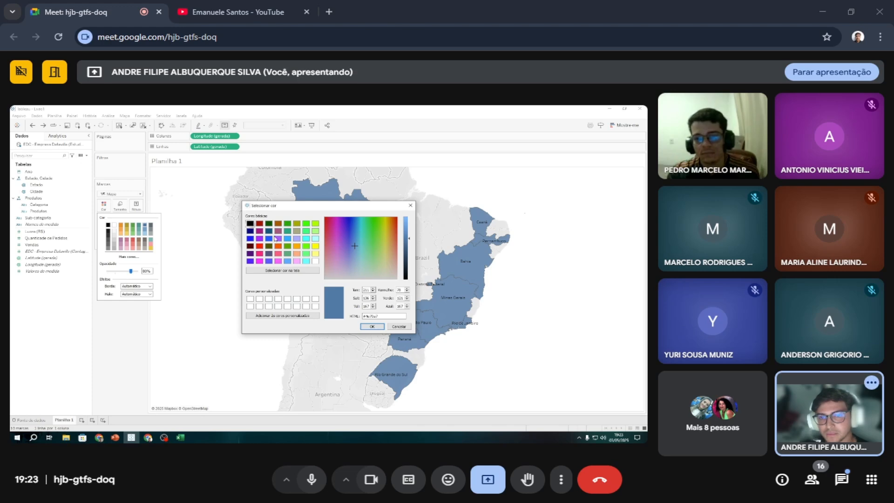
{"action": "left_click", "coordinate": [259, 223]}
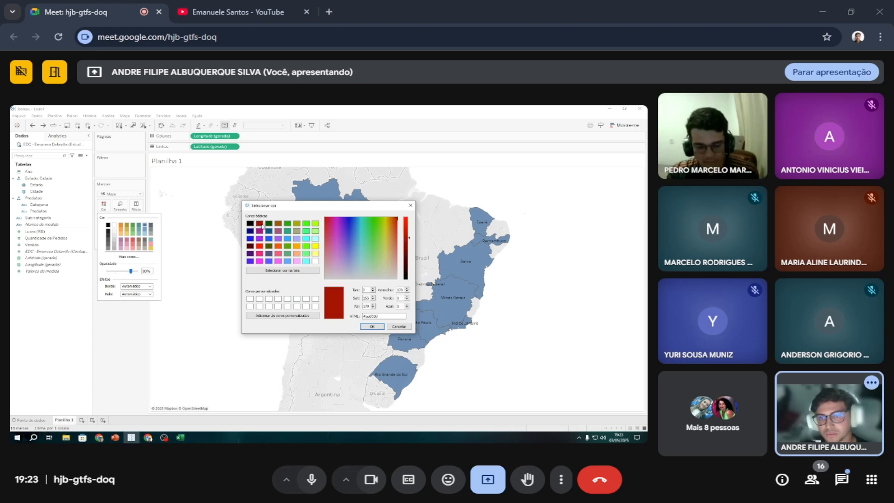
{"action": "left_click", "coordinate": [372, 326]}
{"action": "left_click", "coordinate": [165, 349]}
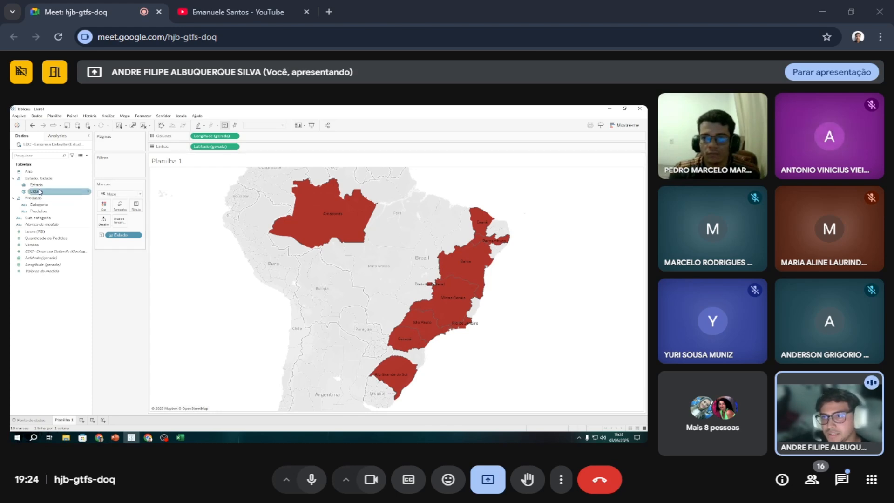
Colour the map by Estado and assign the Vermelho palette to all the states.
{"action": "left_click_drag", "start_coordinate": [37, 184], "coordinate": [104, 205]}
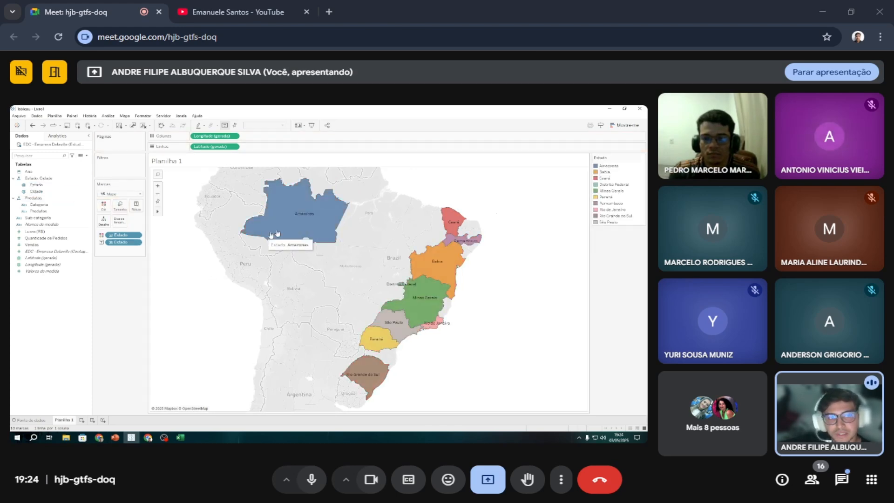
{"action": "left_click", "coordinate": [642, 157]}
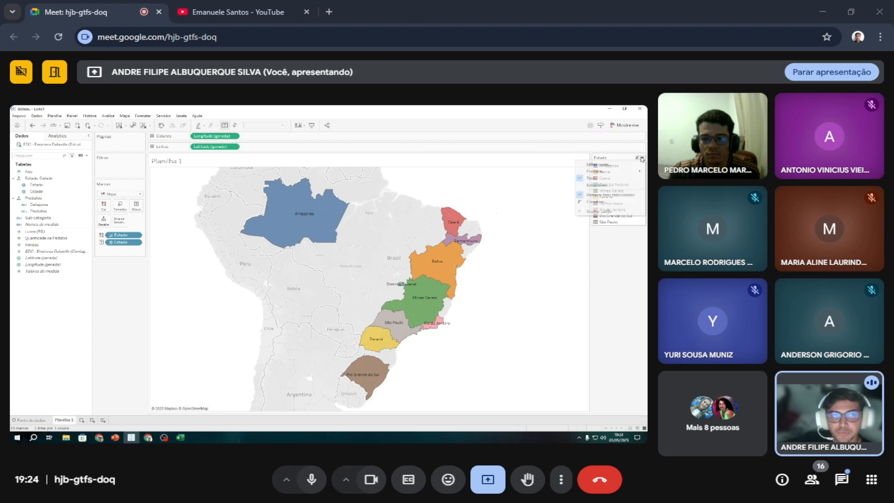
{"action": "left_click", "coordinate": [605, 163]}
{"action": "left_click", "coordinate": [358, 218]}
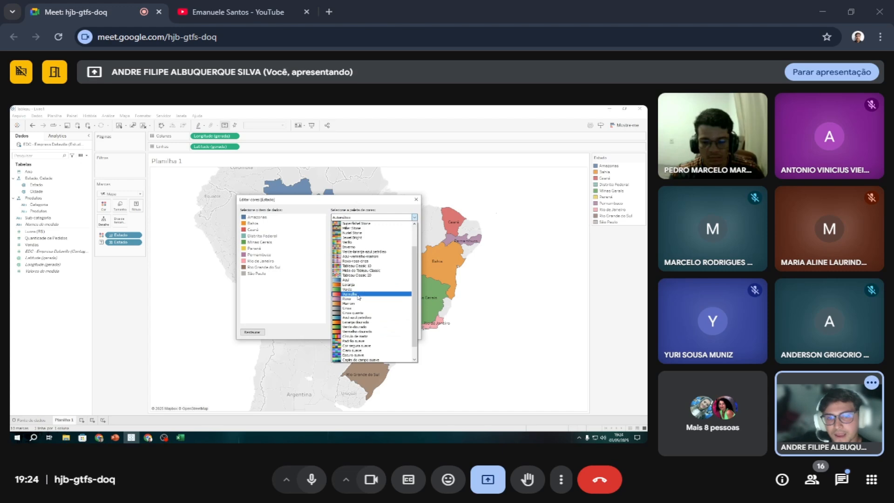
{"action": "left_click", "coordinate": [356, 304]}
{"action": "left_click", "coordinate": [385, 283]}
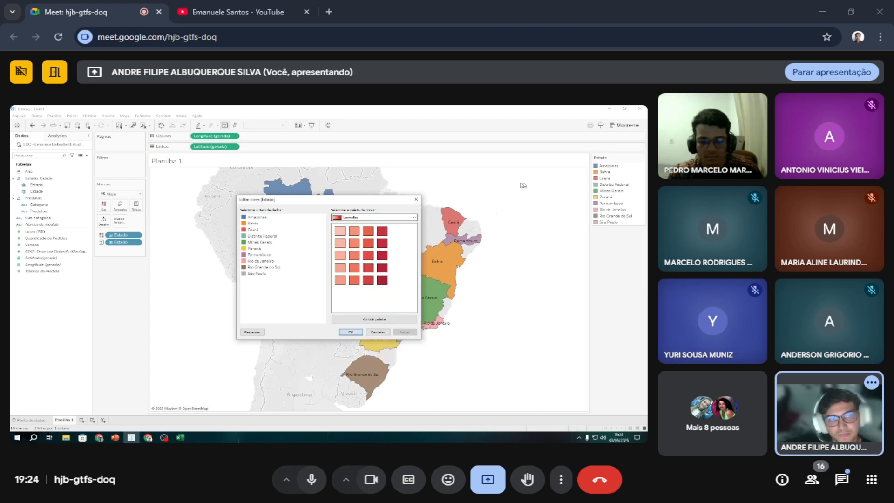
{"action": "left_click", "coordinate": [361, 319]}
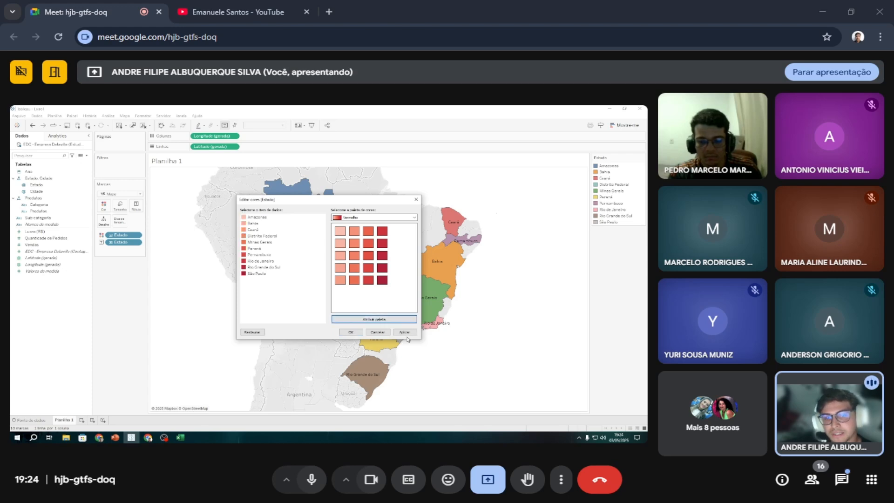
{"action": "left_click", "coordinate": [405, 332]}
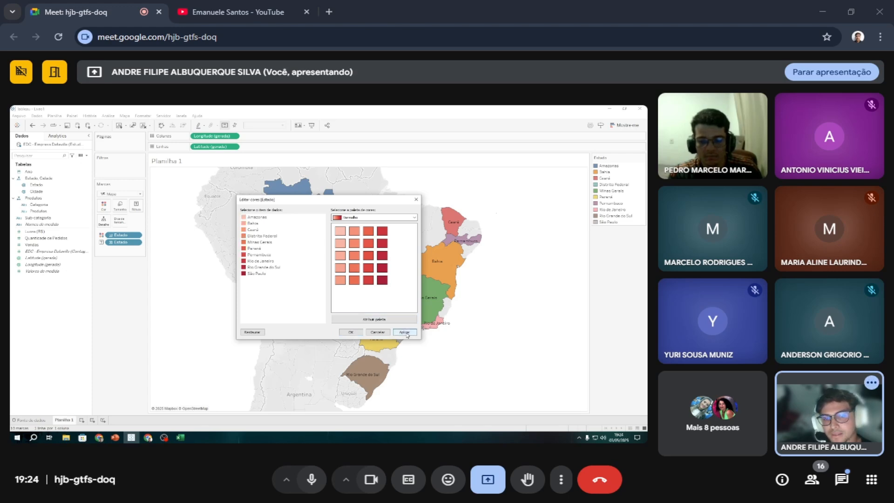
{"action": "left_click", "coordinate": [351, 332]}
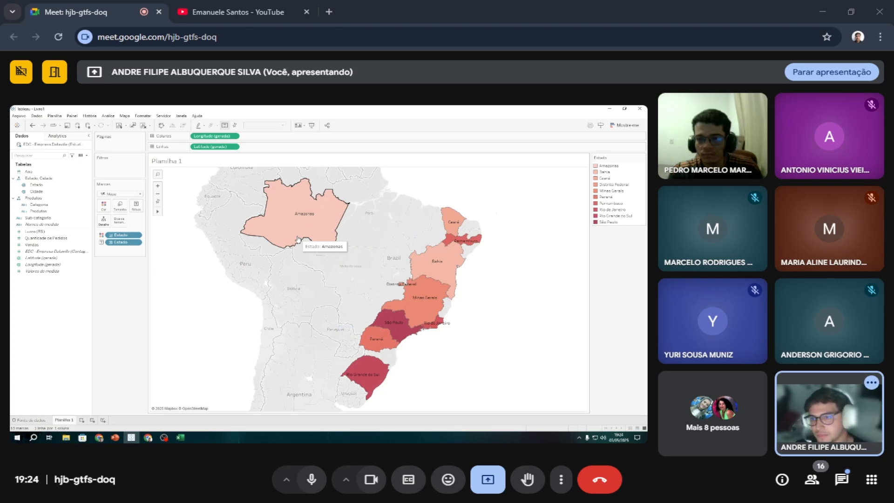
Add Quantidade de Pedidos to the labels of the states on the map.
{"action": "left_click", "coordinate": [54, 245]}
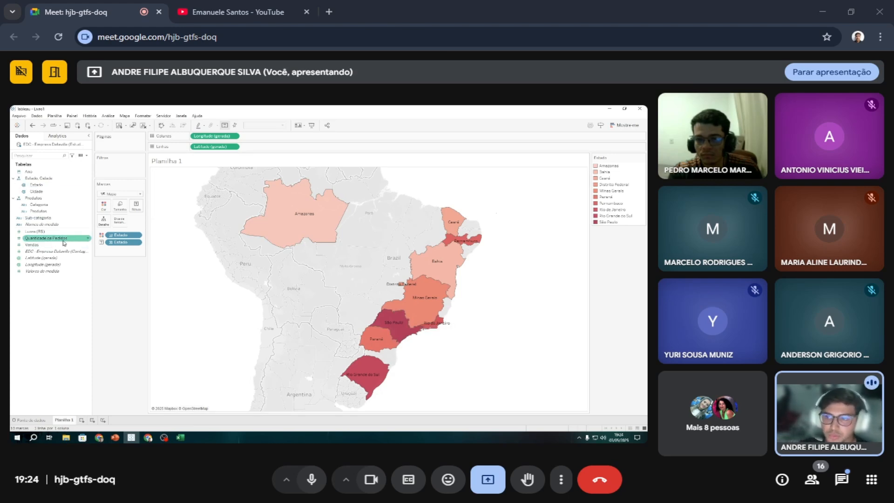
{"action": "left_click", "coordinate": [59, 239]}
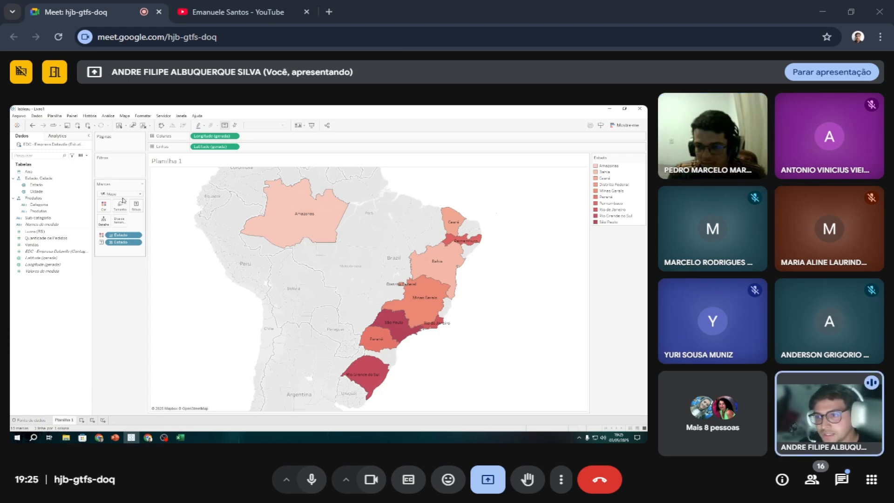
{"action": "left_click", "coordinate": [61, 239]}
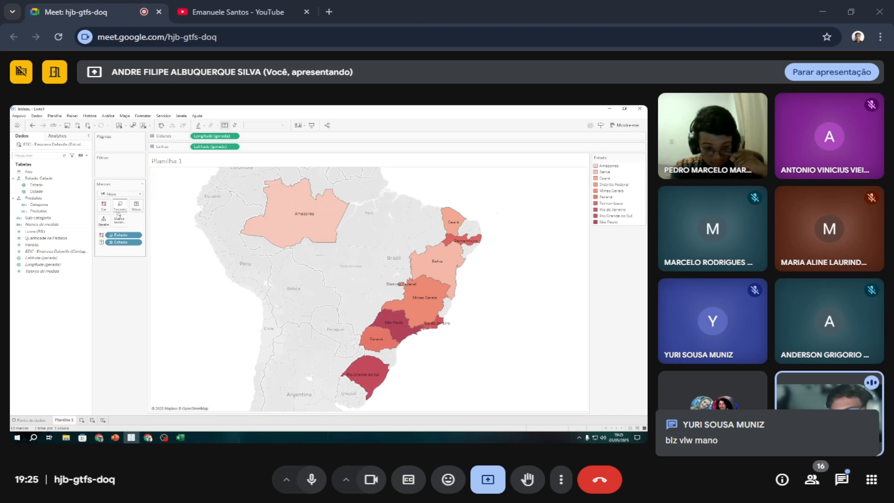
{"action": "left_click_drag", "start_coordinate": [55, 238], "coordinate": [136, 207]}
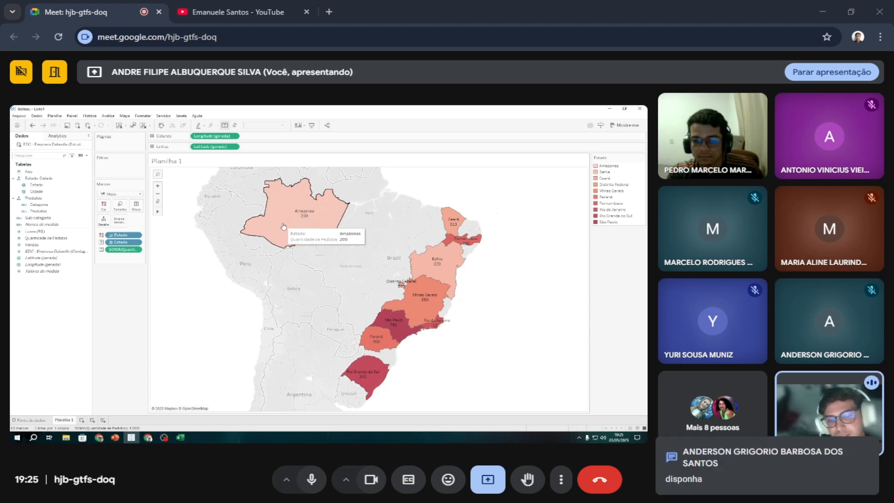
Highlight São Paulo on the map to inspect its order quantity, and clear the selection.
{"action": "left_click", "coordinate": [386, 326]}
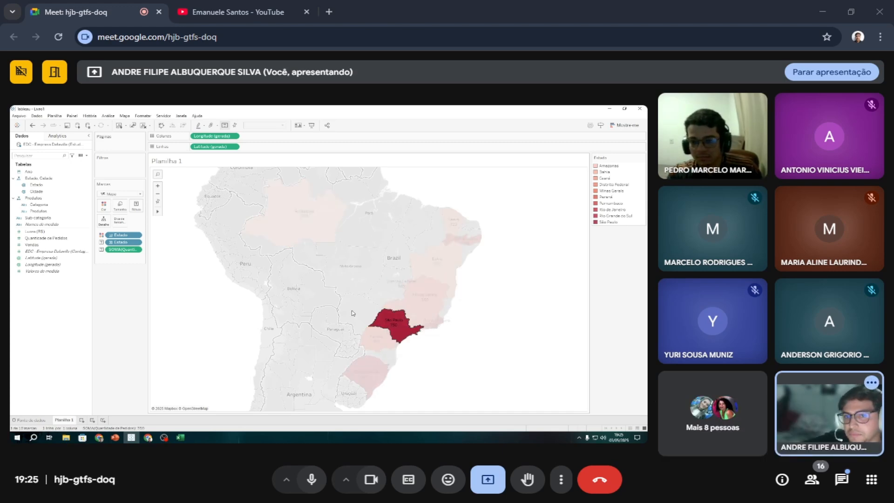
{"action": "mouse_move", "coordinate": [395, 322]}
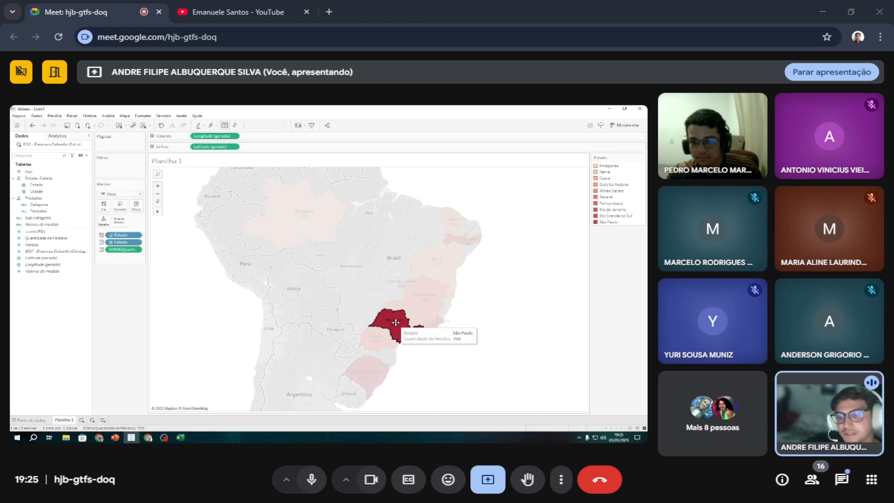
{"action": "left_click", "coordinate": [278, 325]}
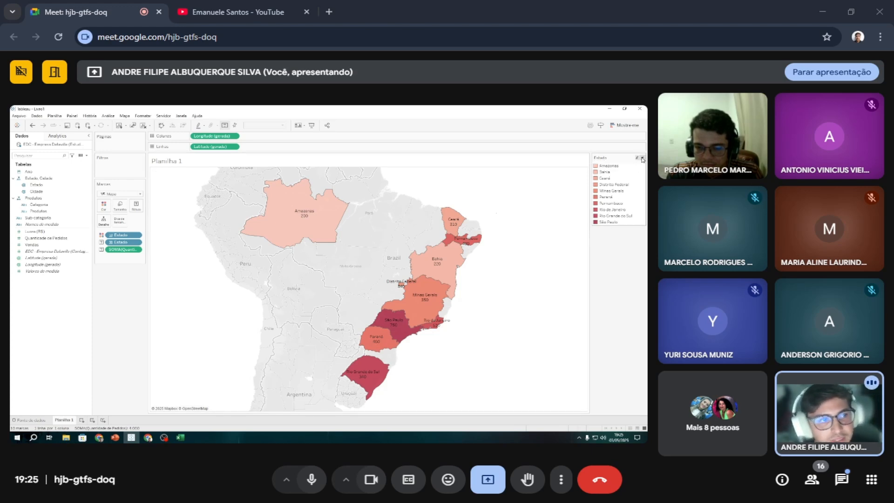
Sort the Estado colour legend in descending order, keeping the data source order as the sort basis.
{"action": "left_click", "coordinate": [642, 159]}
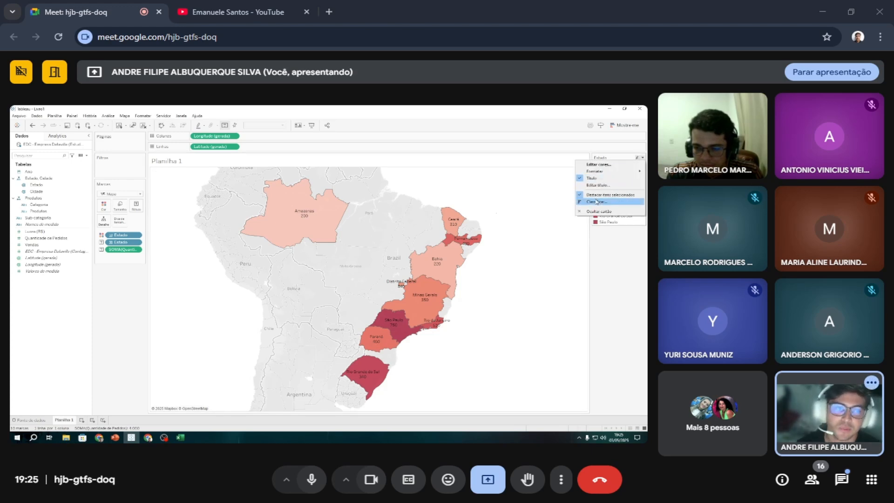
{"action": "left_click", "coordinate": [616, 244]}
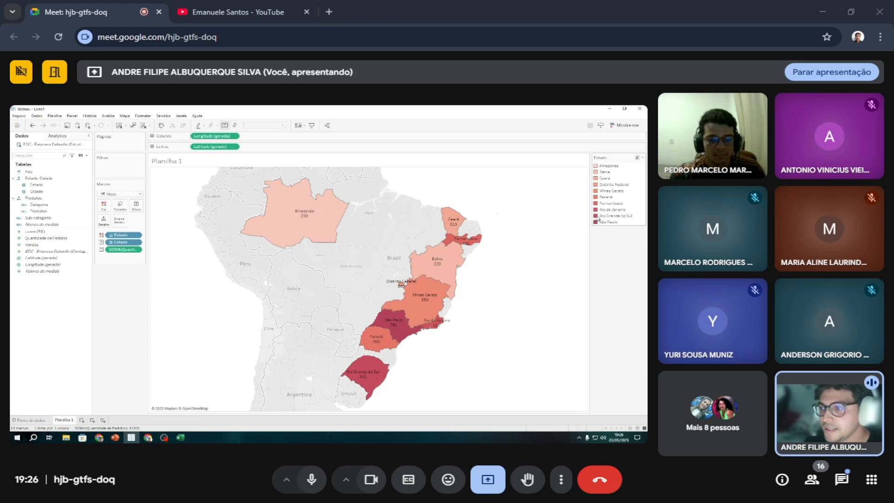
{"action": "left_click", "coordinate": [642, 158]}
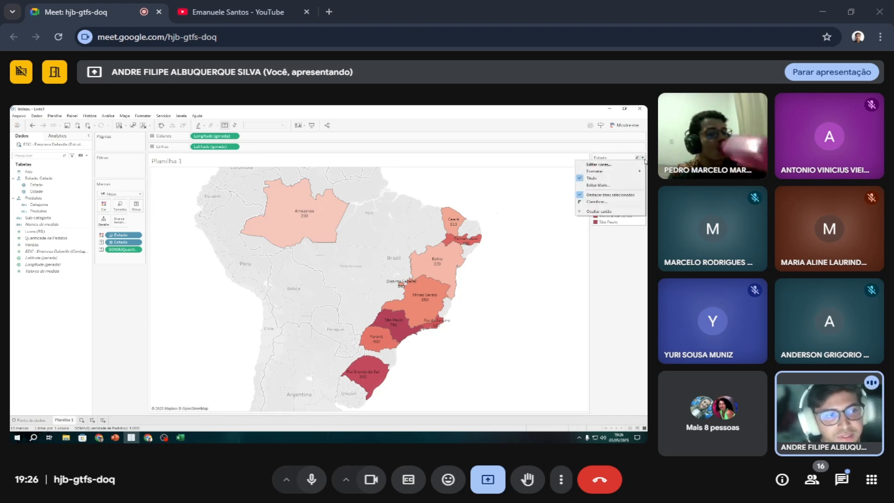
{"action": "left_click", "coordinate": [594, 202]}
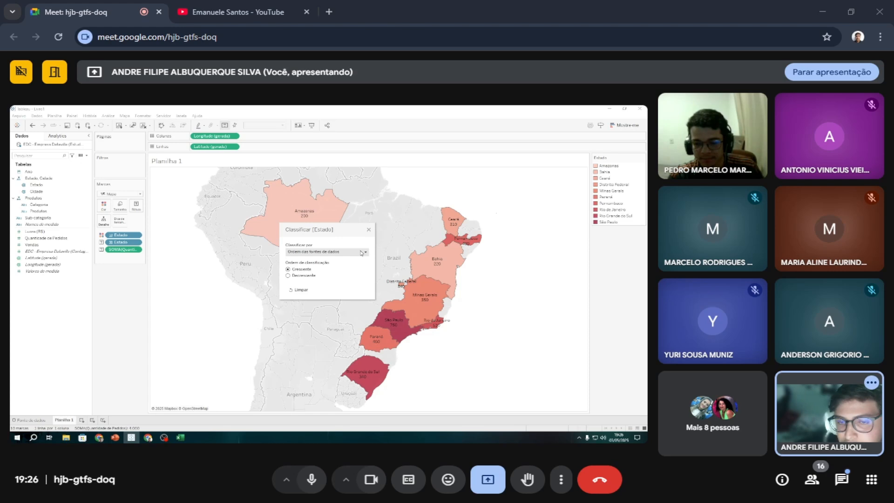
{"action": "left_click", "coordinate": [288, 275]}
{"action": "left_click", "coordinate": [369, 230]}
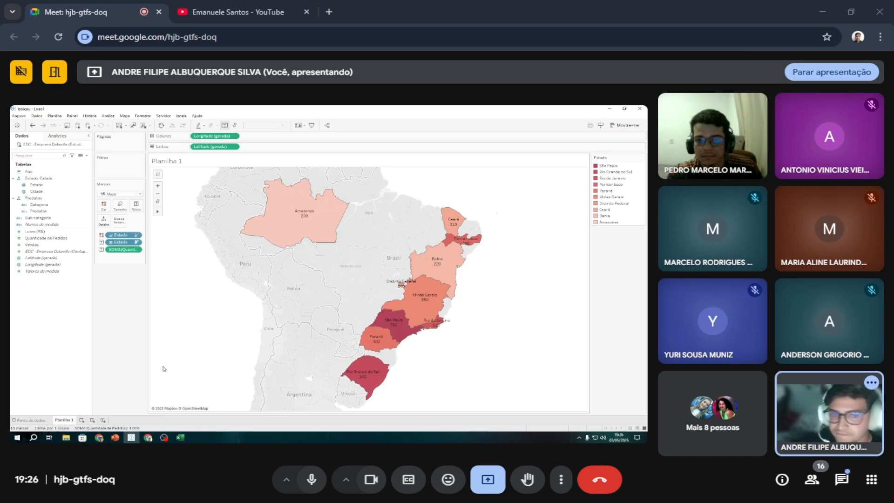
Rename the map worksheet as "Cidades do Brasil em relação a pedidos de produtos".
{"action": "double_click", "coordinate": [60, 418]}
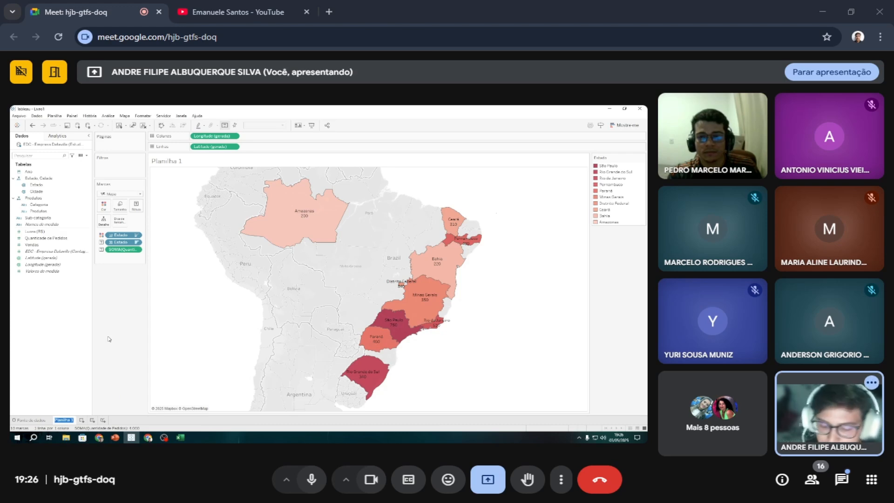
{"action": "type", "text": "A"}
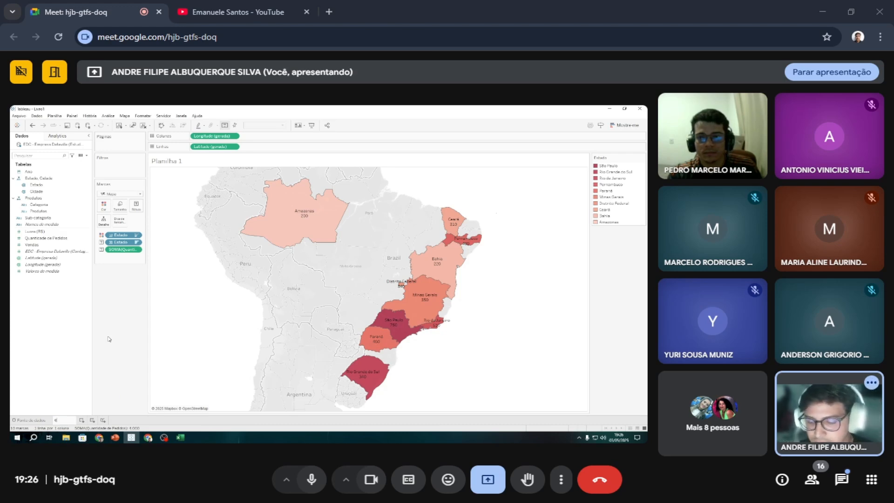
{"action": "type", "text": "idades"}
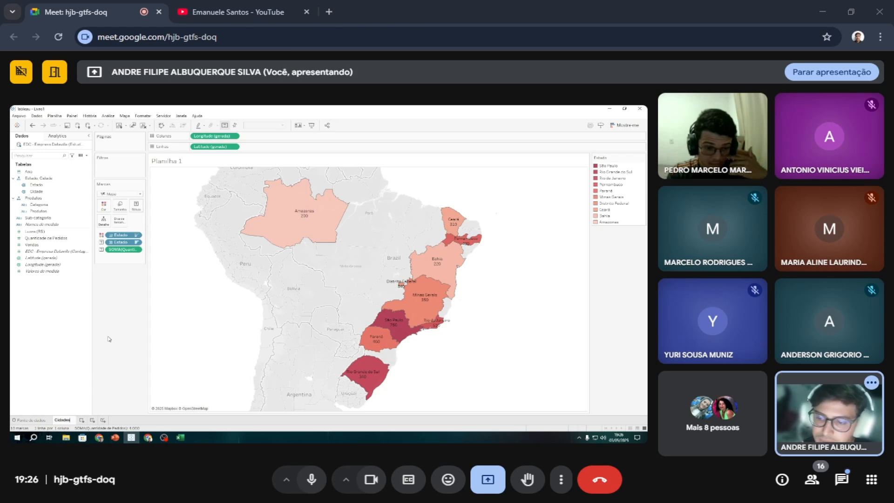
{"action": "type", "text": " co"}
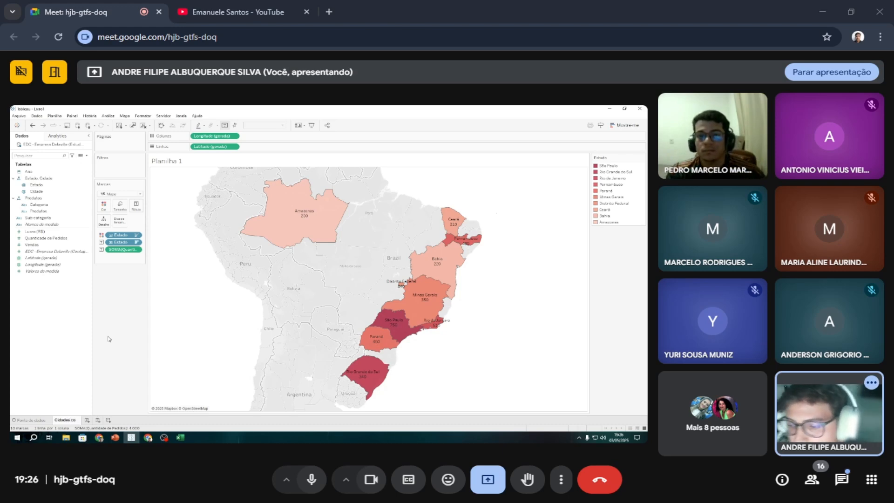
{"action": "key", "text": "BackSpace"}
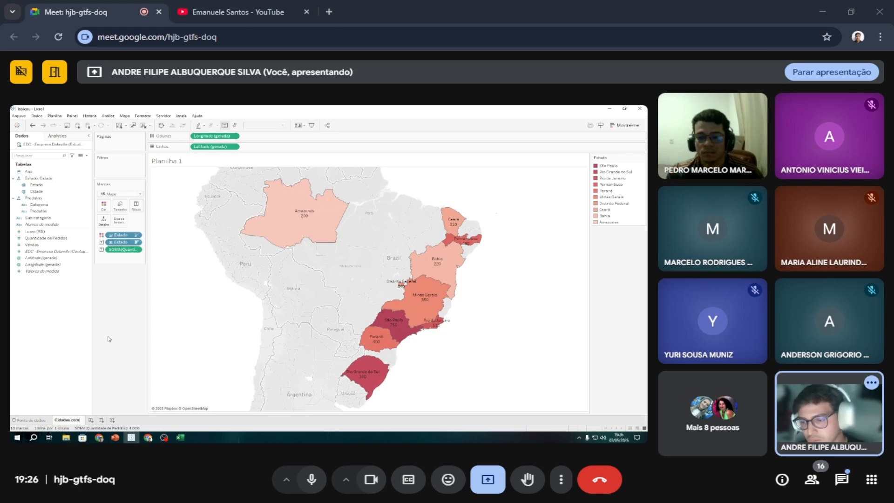
{"action": "type", "text": "om"}
{"action": "key", "text": "BackSpace"}
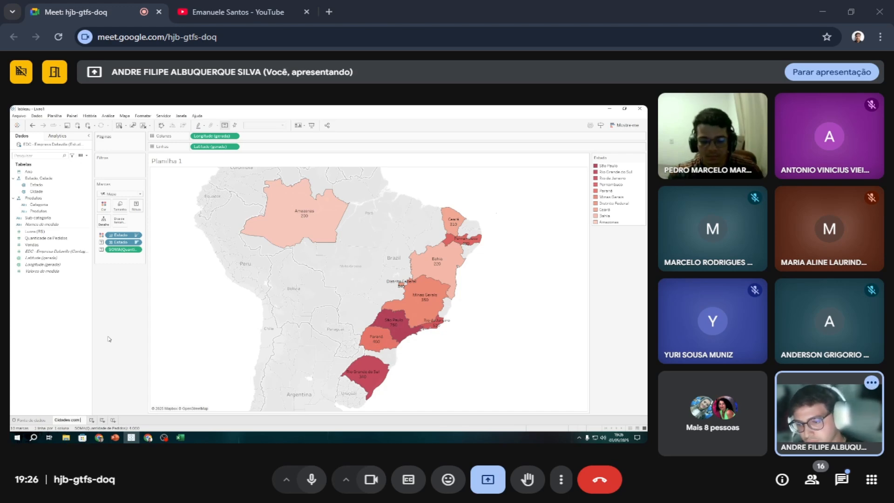
{"action": "type", "text": "mais"}
{"action": "key", "text": "BackSpace"}
{"action": "key", "text": "BackSpace"}
{"action": "key", "text": "BackSpace"}
{"action": "key", "text": "BackSpace"}
{"action": "key", "text": "BackSpace"}
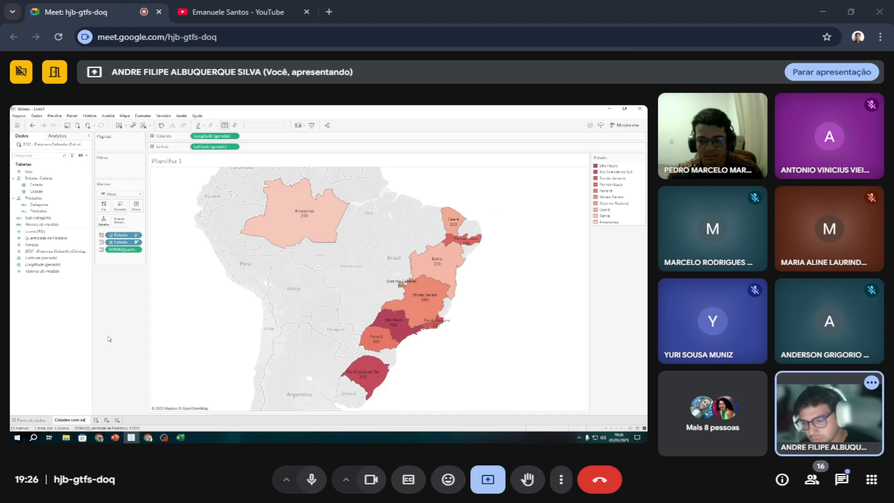
{"action": "key", "text": "BackSpace"}
{"action": "key", "text": "BackSpace"}
{"action": "key", "text": "BackSpace"}
{"action": "key", "text": "BackSpace"}
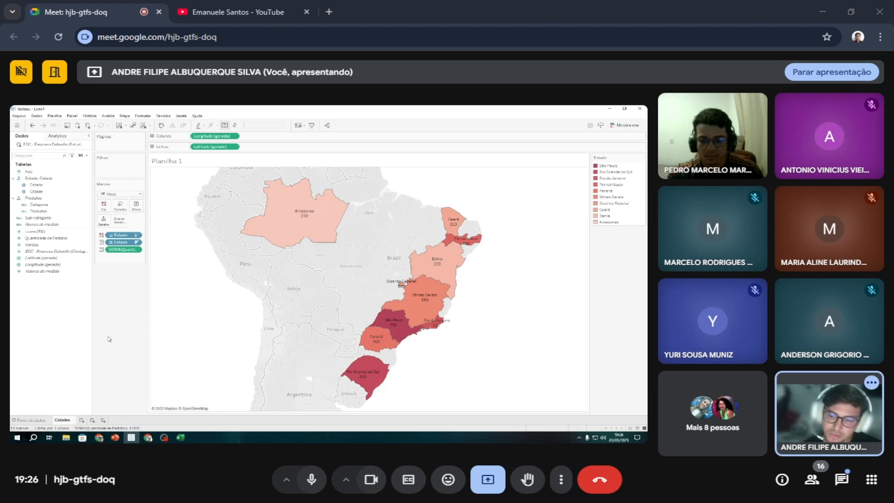
{"action": "type", "text": "do Brasil"}
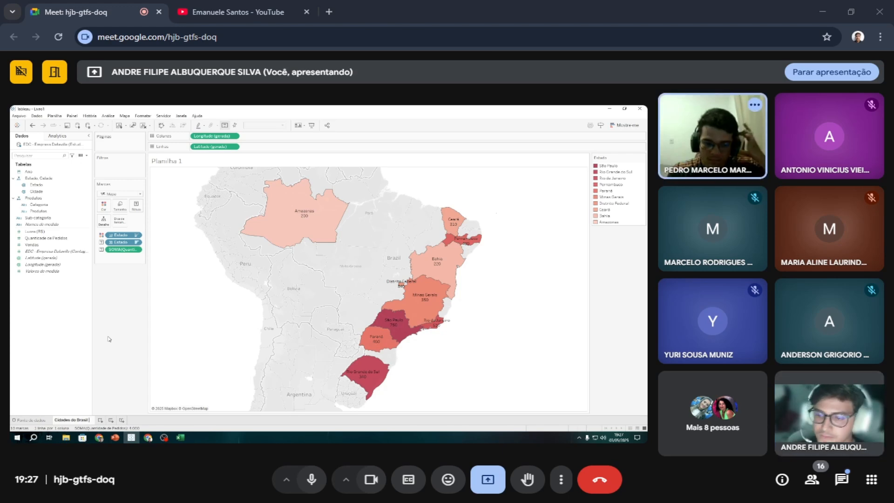
{"action": "type", "text": " e"}
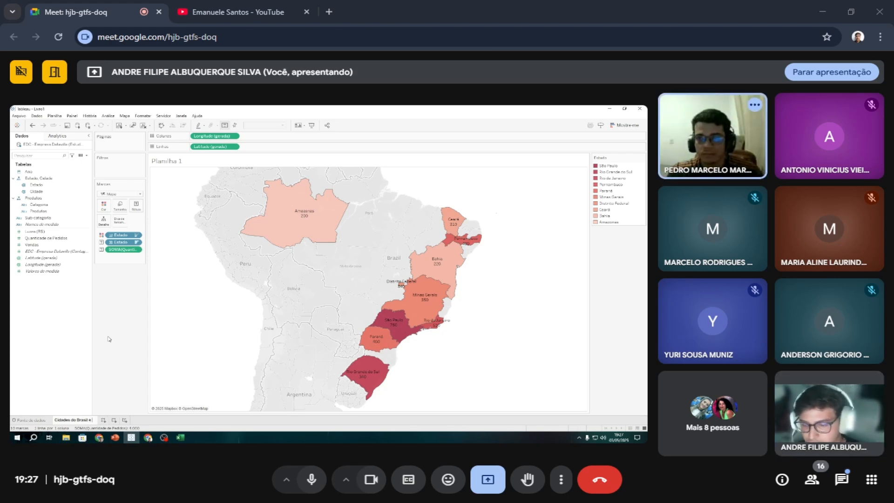
{"action": "type", "text": "m rel"}
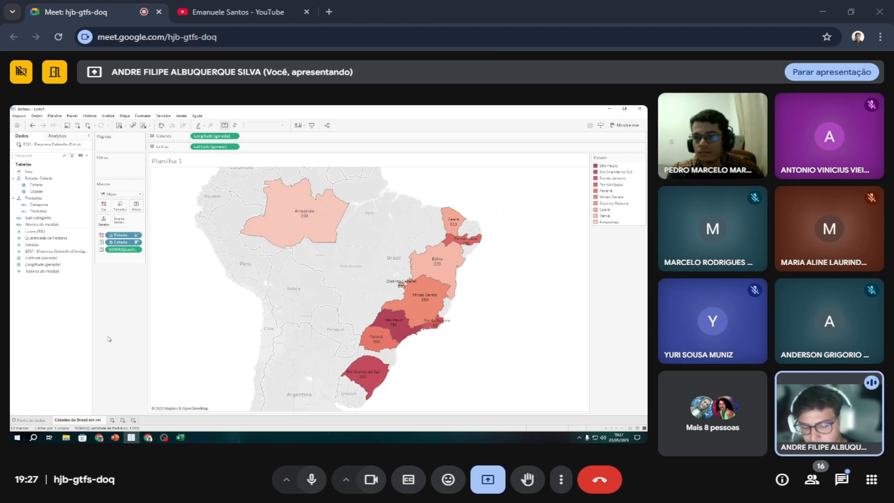
{"action": "type", "text": "ação a"}
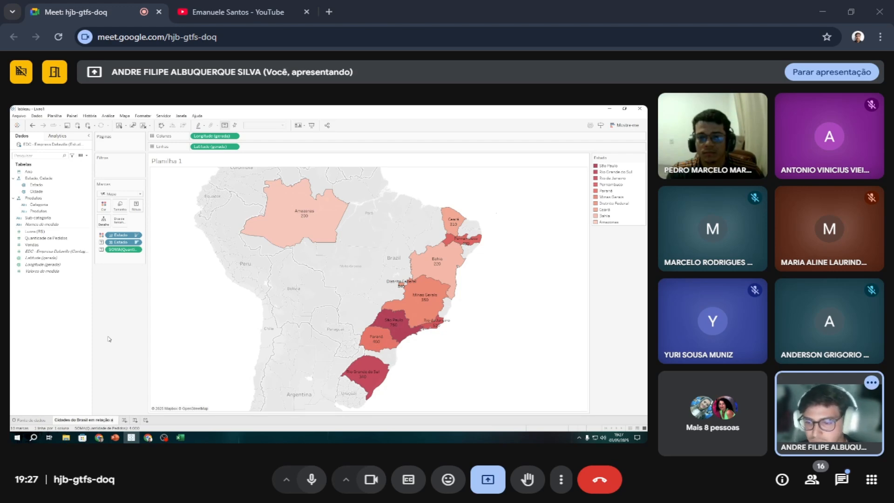
{"action": "type", "text": " pedidos de pro"}
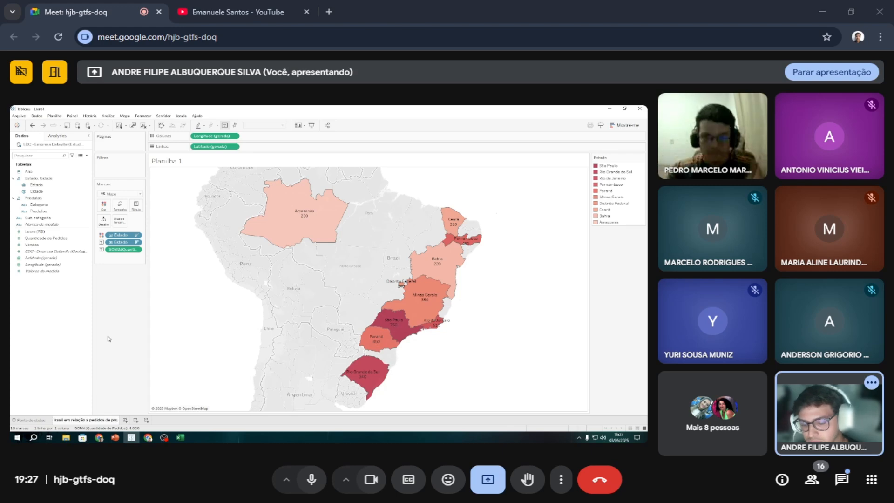
{"action": "type", "text": "dutos"}
{"action": "key", "text": "Return"}
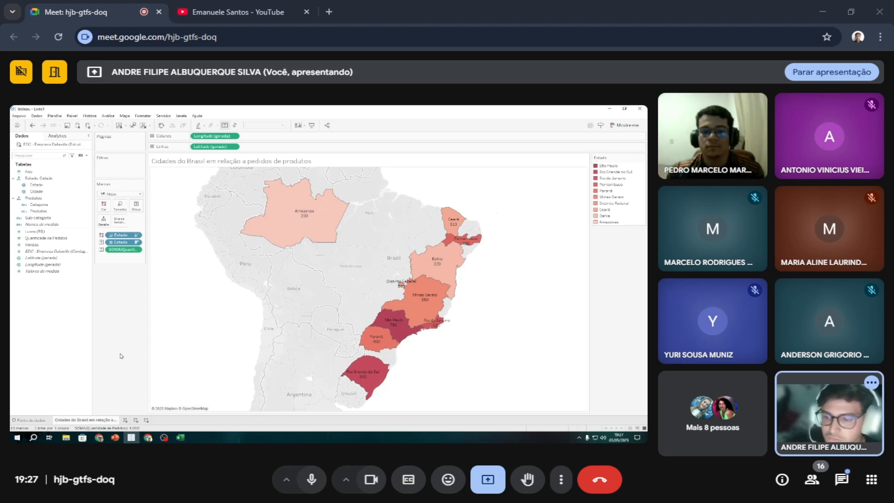
Format the map's title text in bold and teal.
{"action": "double_click", "coordinate": [220, 160]}
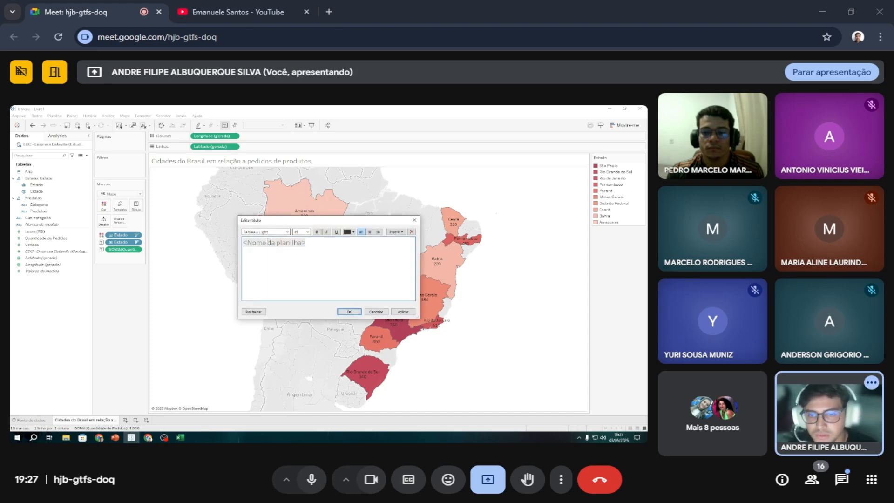
{"action": "key", "text": "ctrl+a"}
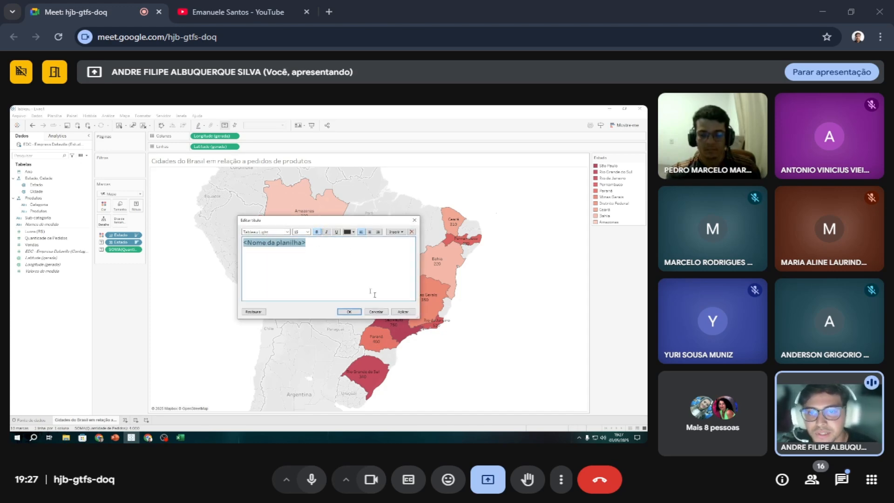
{"action": "left_click", "coordinate": [403, 312]}
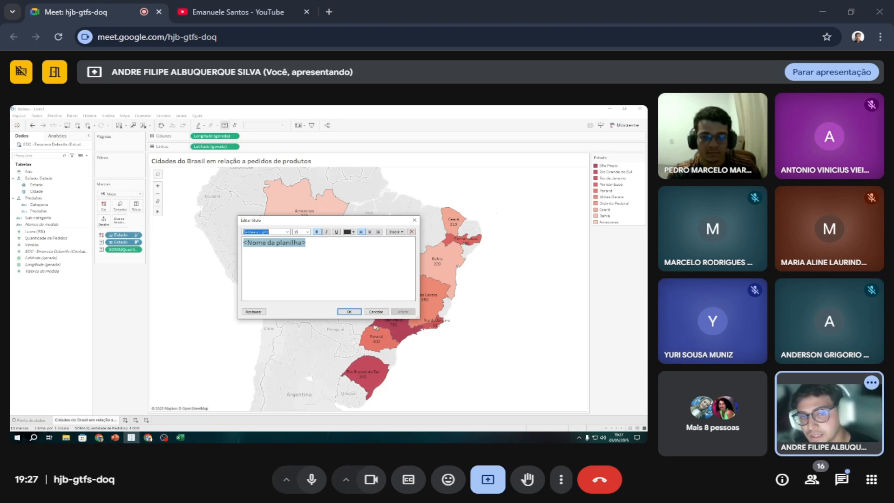
{"action": "left_click", "coordinate": [351, 230]}
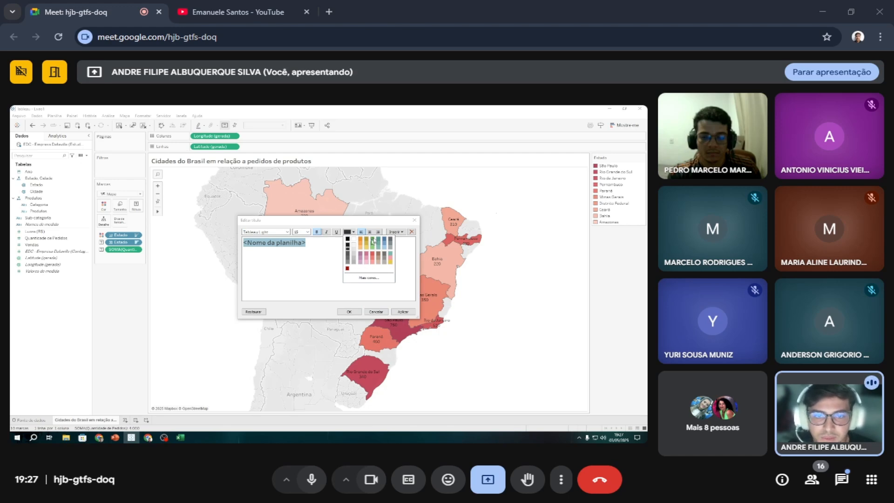
{"action": "left_click", "coordinate": [387, 243]}
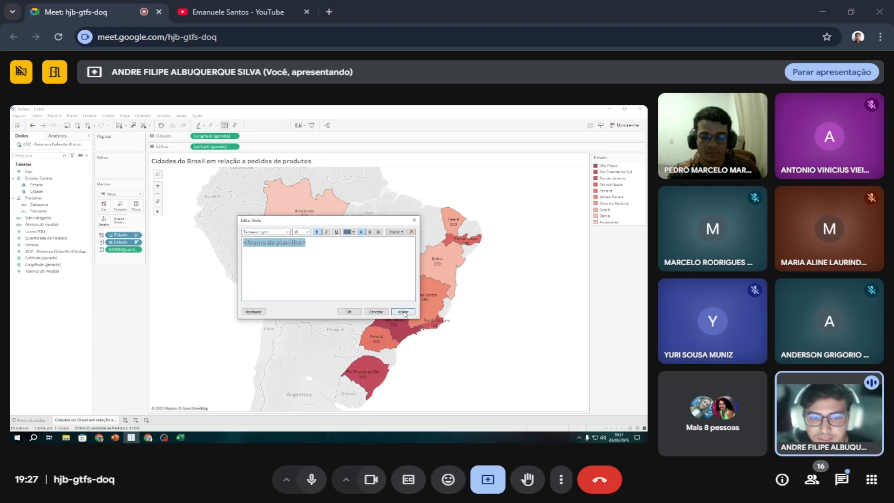
{"action": "left_click", "coordinate": [348, 232]}
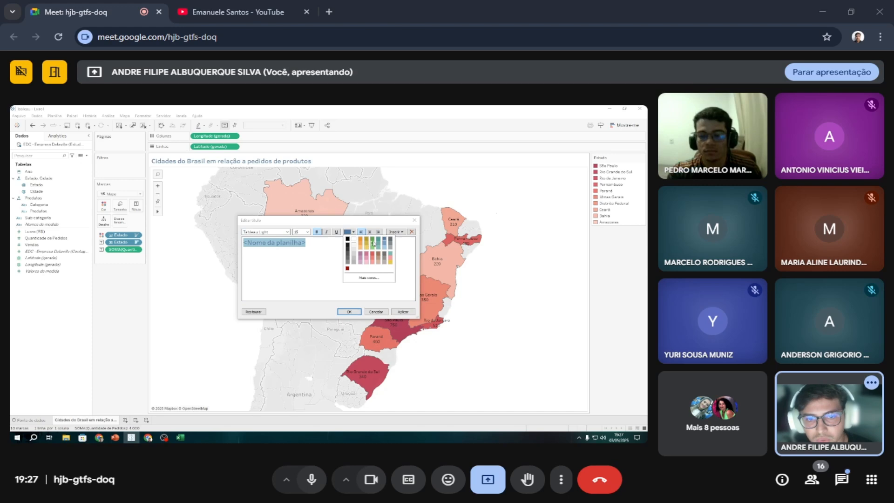
{"action": "left_click", "coordinate": [377, 241]}
{"action": "left_click", "coordinate": [403, 311]}
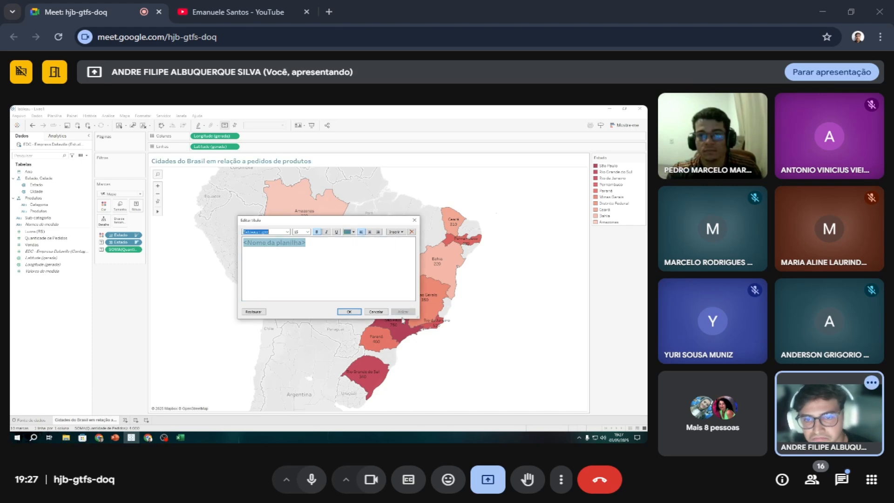
{"action": "left_click", "coordinate": [349, 311]}
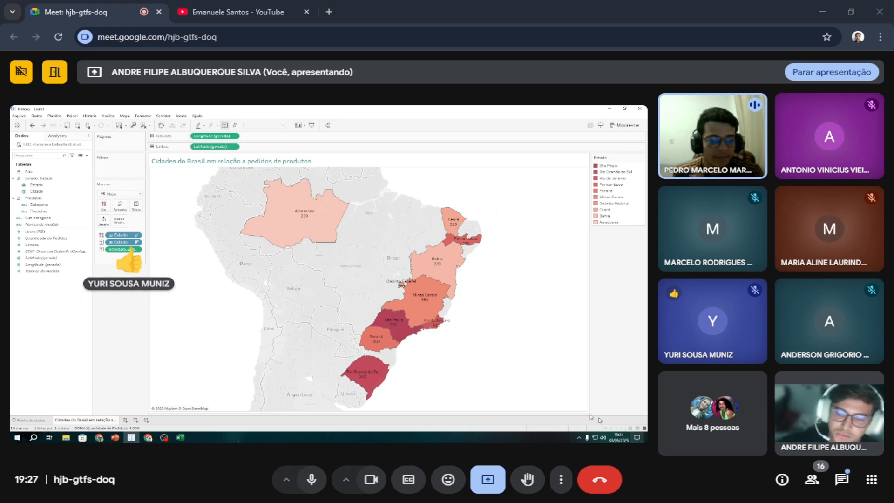
Add a new worksheet and chart Vendas by year, with Ano in the columns and Vendas in the rows.
{"action": "left_click", "coordinate": [126, 421]}
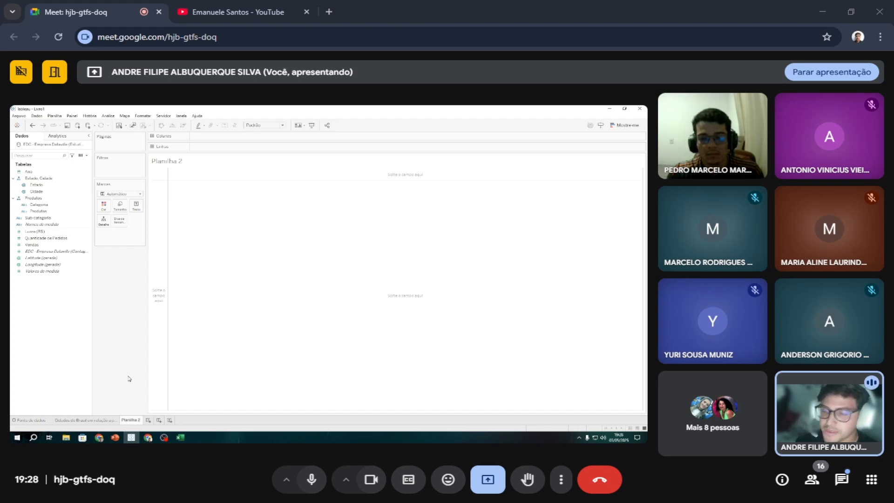
{"action": "left_click", "coordinate": [63, 172]}
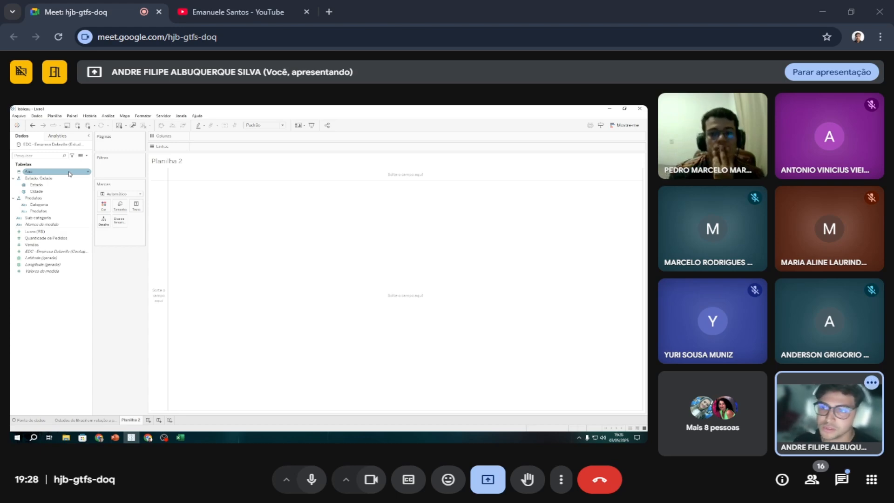
{"action": "left_click_drag", "start_coordinate": [68, 173], "coordinate": [240, 142]}
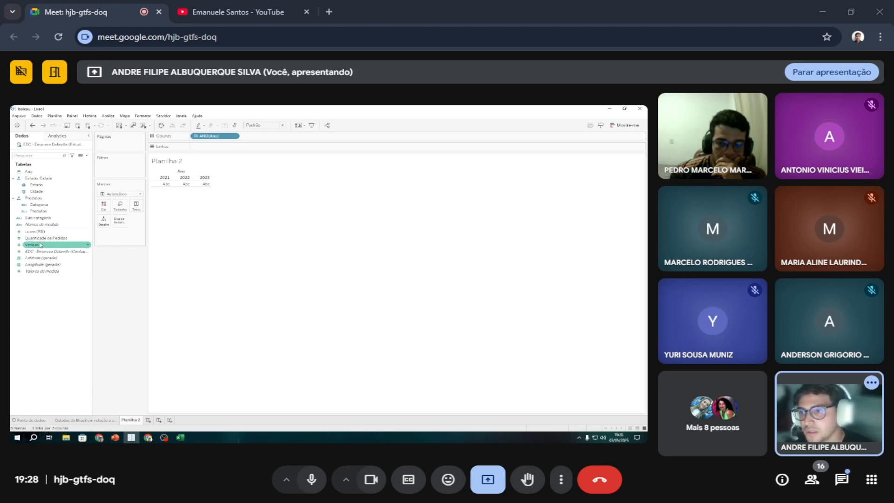
{"action": "left_click_drag", "start_coordinate": [32, 244], "coordinate": [219, 147]}
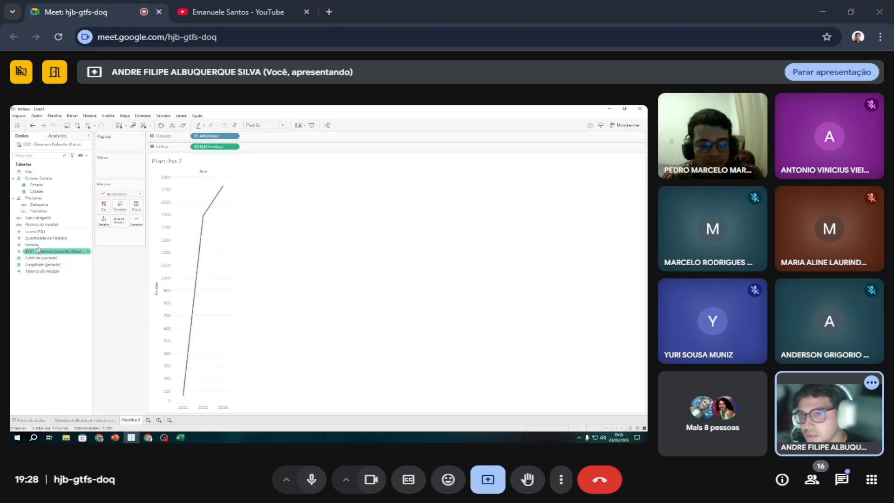
Fit the yearly sales line chart to the whole view with Exibição inteira.
{"action": "left_click", "coordinate": [281, 125]}
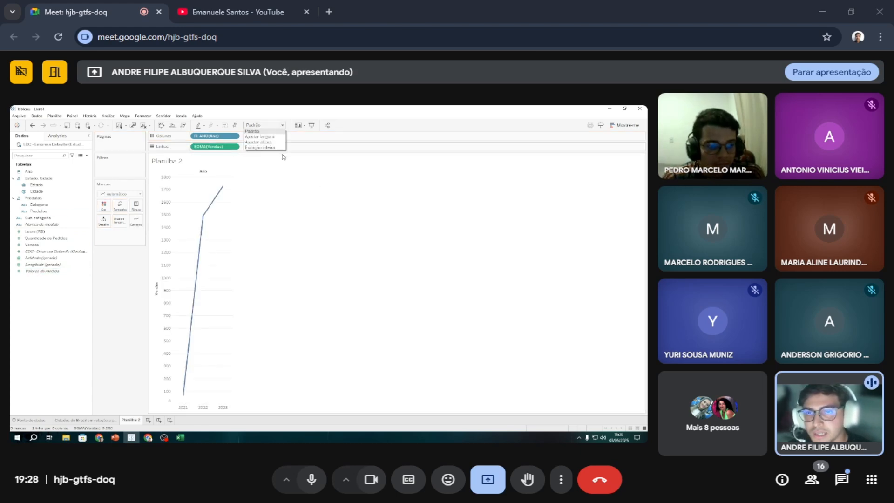
{"action": "left_click", "coordinate": [263, 125]}
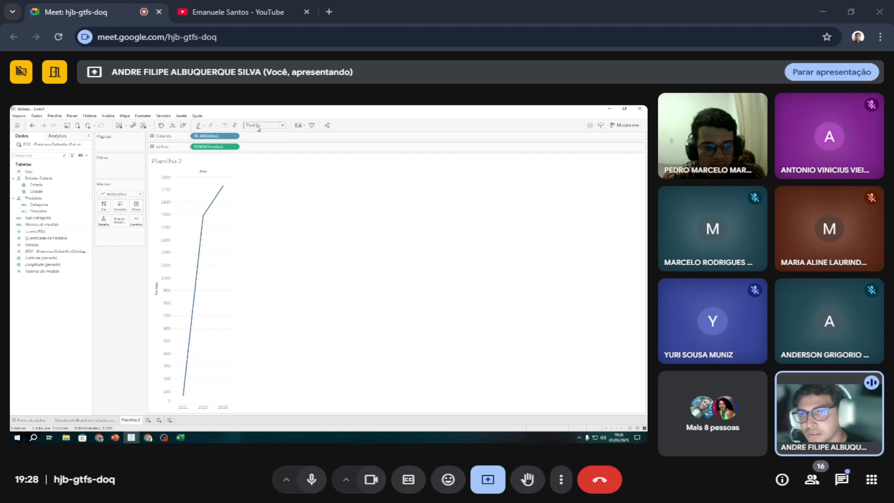
{"action": "left_click", "coordinate": [263, 125]}
{"action": "left_click", "coordinate": [271, 148]}
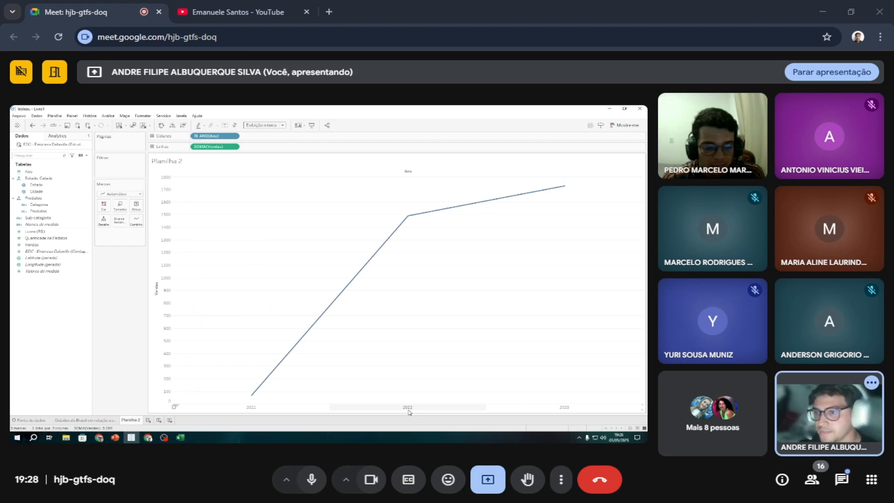
Add Lucro (R$) to the rows beside Vendas so both measures are charted by year.
{"action": "left_click", "coordinate": [59, 231]}
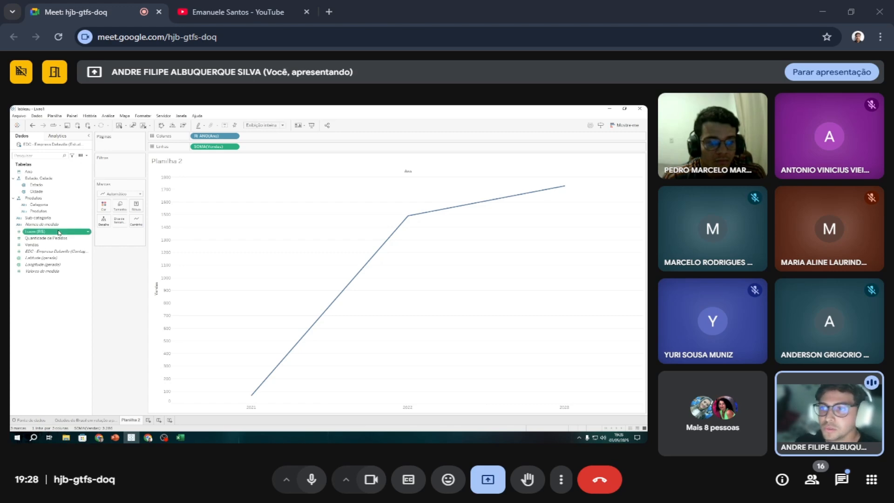
{"action": "left_click_drag", "start_coordinate": [59, 231], "coordinate": [300, 147]}
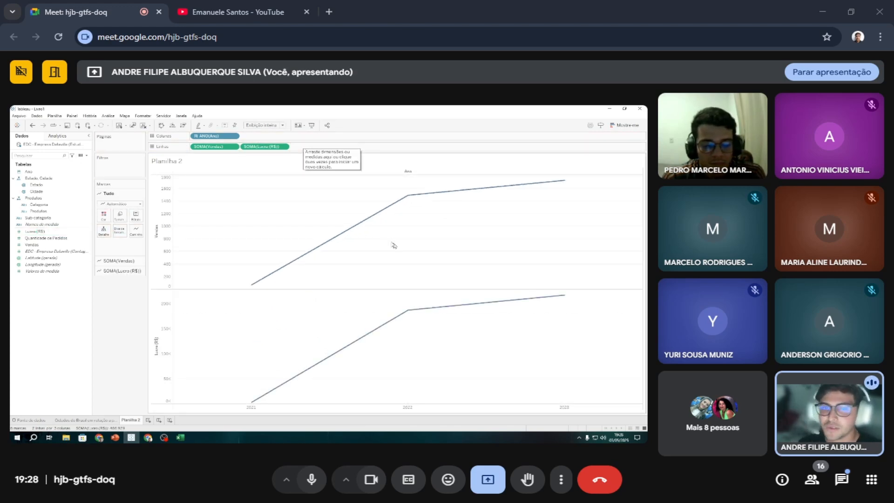
{"action": "mouse_move", "coordinate": [409, 311]}
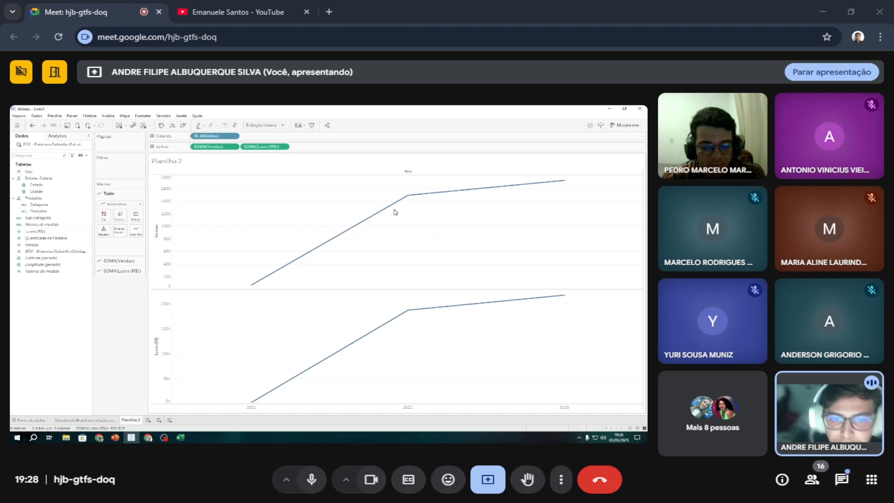
{"action": "mouse_move", "coordinate": [414, 200]}
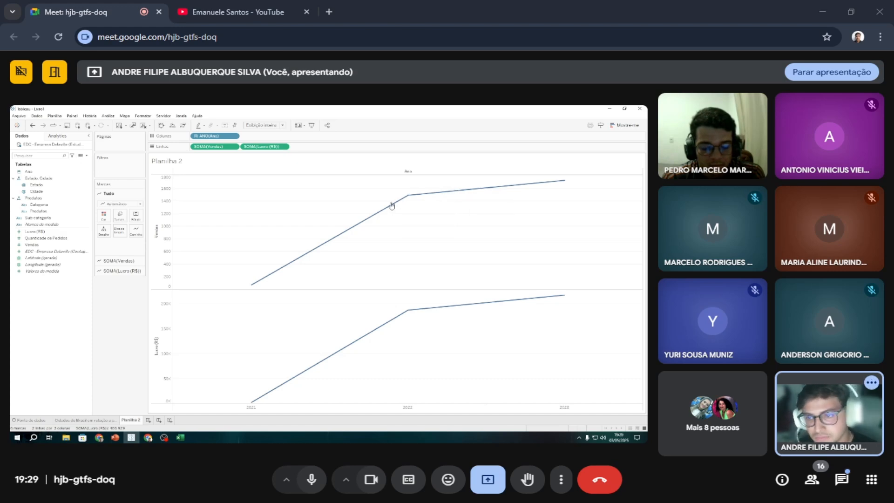
Convert the two line charts into a dual combination chart of Lucro (R$) bars and a Vendas line.
{"action": "left_click", "coordinate": [623, 126]}
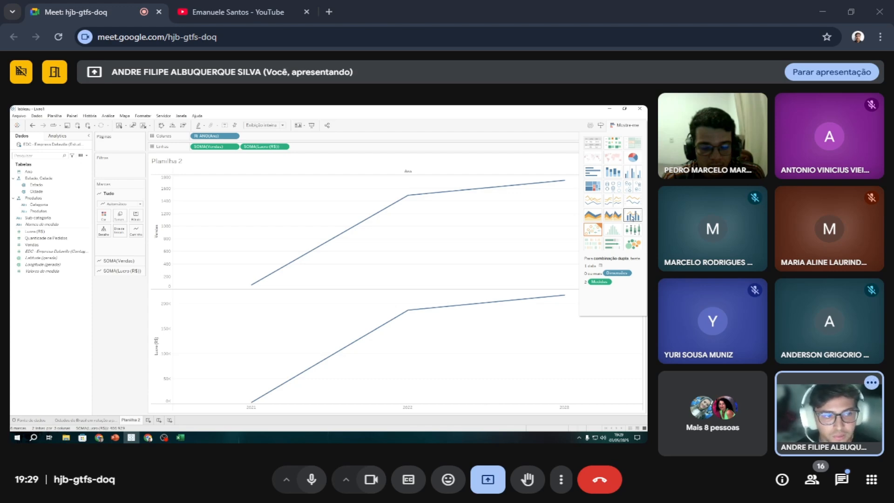
{"action": "left_click", "coordinate": [632, 215]}
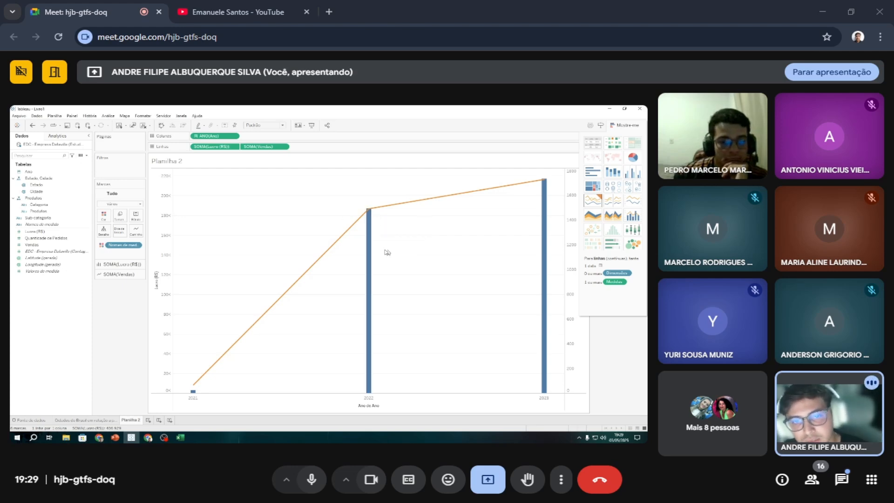
{"action": "mouse_move", "coordinate": [370, 224]}
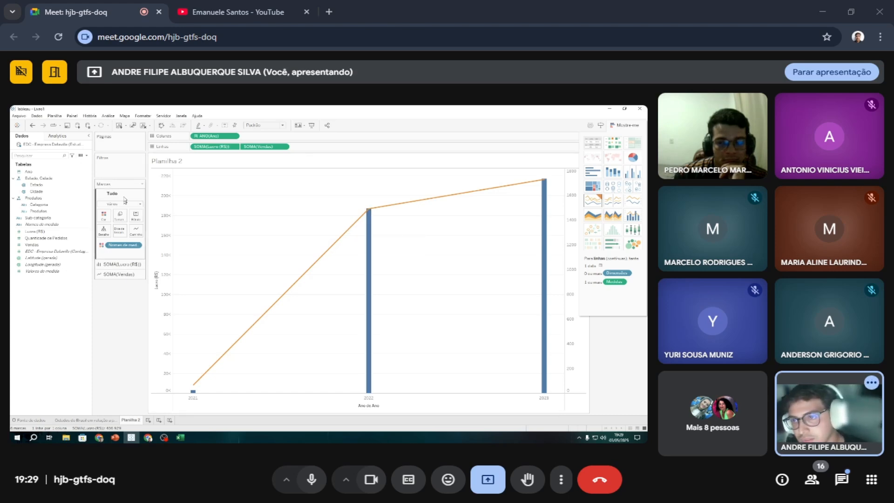
Label the points of the sales line with the Vendas values.
{"action": "left_click", "coordinate": [118, 264]}
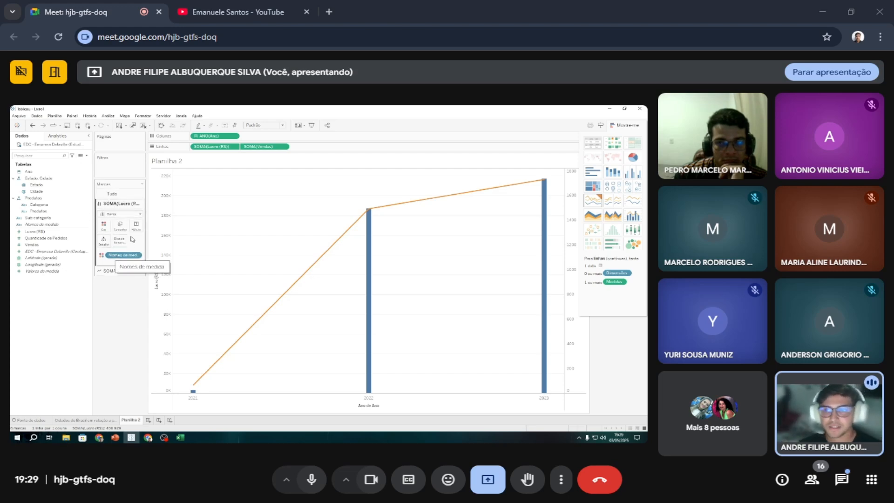
{"action": "left_click", "coordinate": [133, 271]}
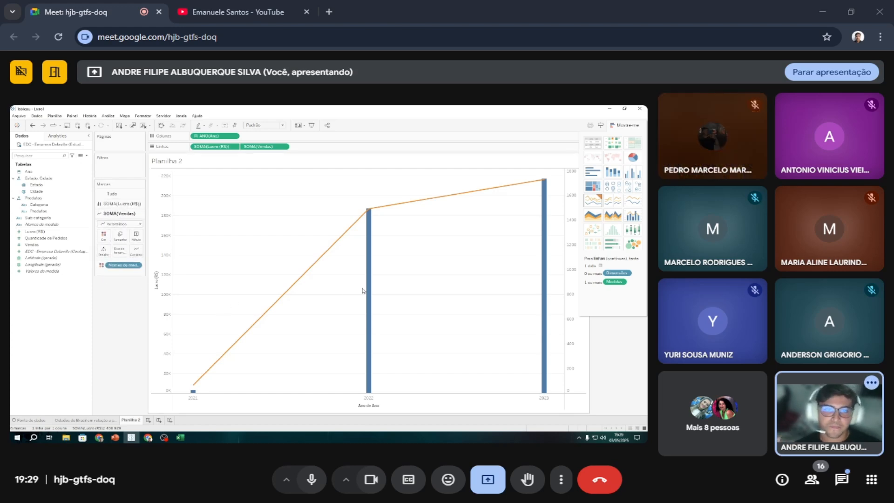
{"action": "left_click", "coordinate": [137, 235]}
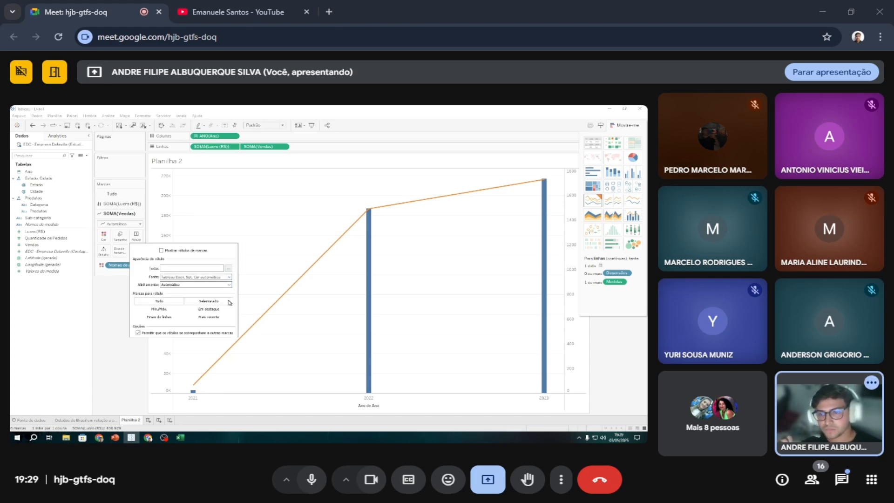
{"action": "left_click", "coordinate": [269, 384]}
{"action": "left_click", "coordinate": [43, 232]}
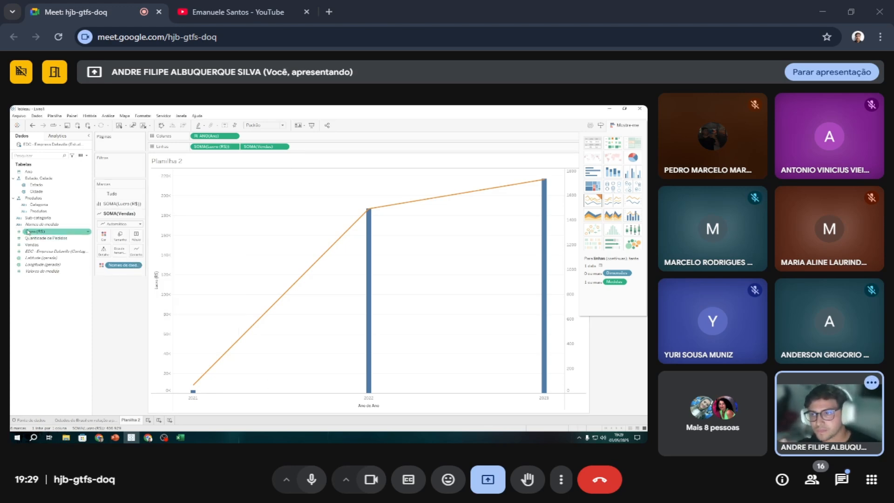
{"action": "left_click_drag", "start_coordinate": [44, 232], "coordinate": [136, 236]}
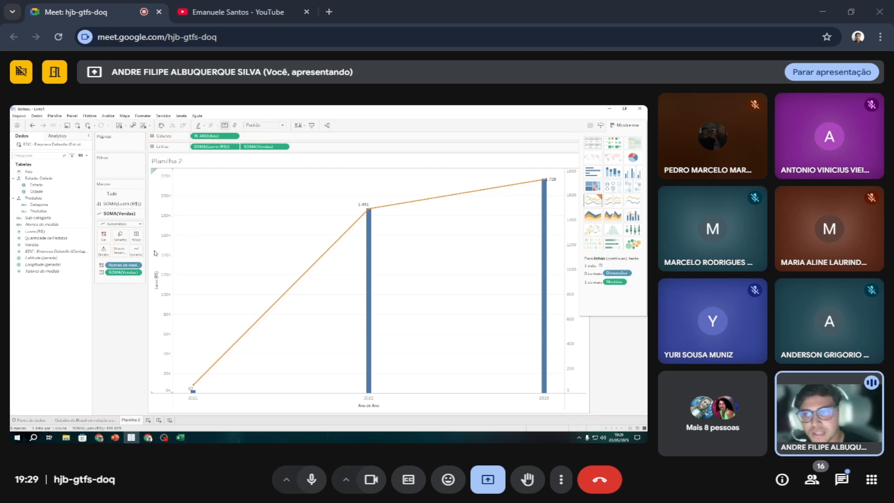
Change the colour of the Vendas label text to teal.
{"action": "left_click", "coordinate": [135, 235]}
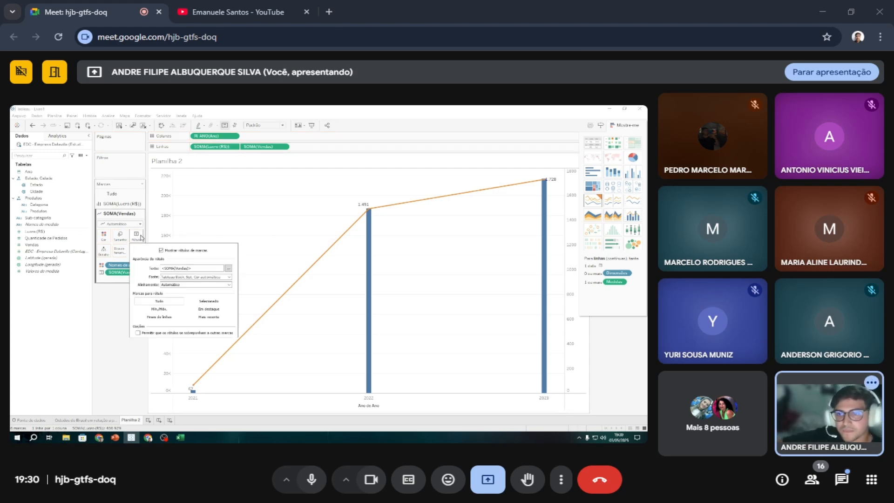
{"action": "left_click", "coordinate": [231, 269]}
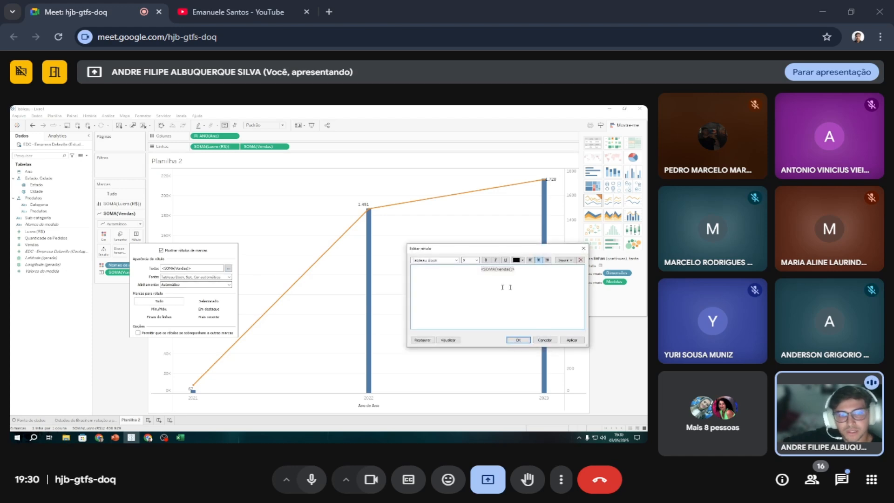
{"action": "left_click_drag", "start_coordinate": [516, 270], "coordinate": [475, 263]}
{"action": "left_click", "coordinate": [522, 261]}
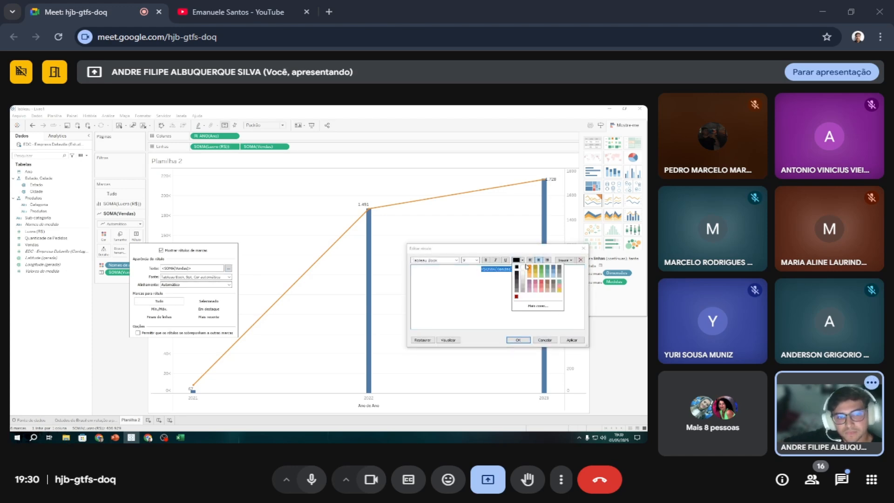
{"action": "left_click", "coordinate": [549, 270]}
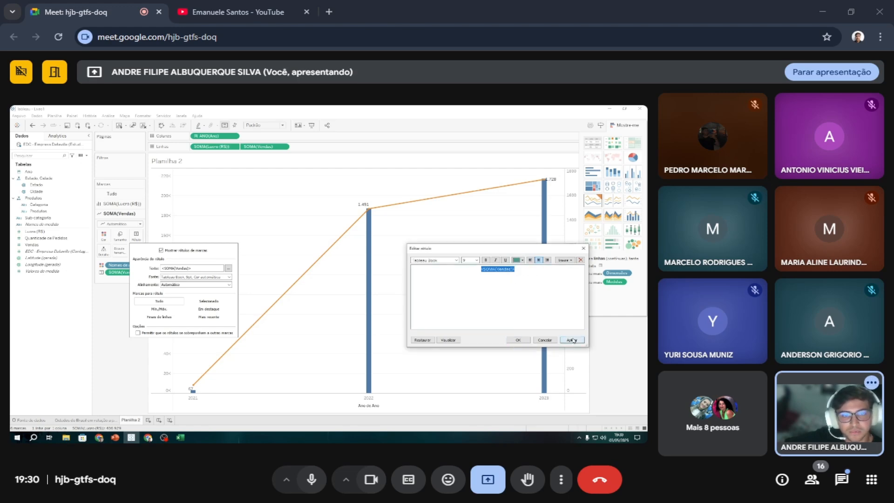
{"action": "left_click", "coordinate": [512, 340]}
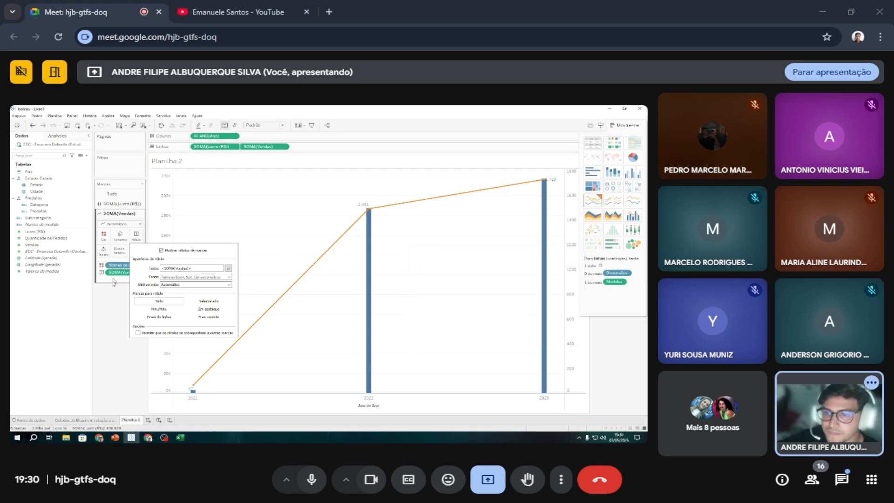
{"action": "left_click", "coordinate": [112, 316]}
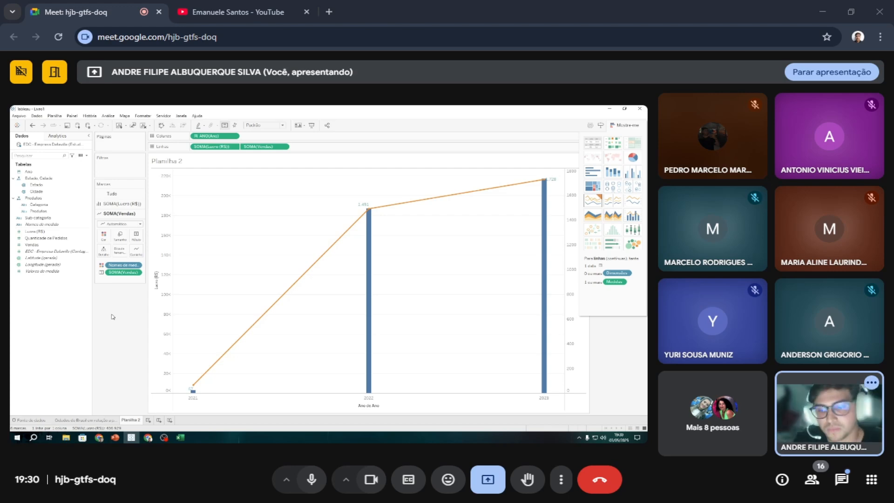
Label the profit bars with the Lucro (R$) values.
{"action": "left_click", "coordinate": [121, 203]}
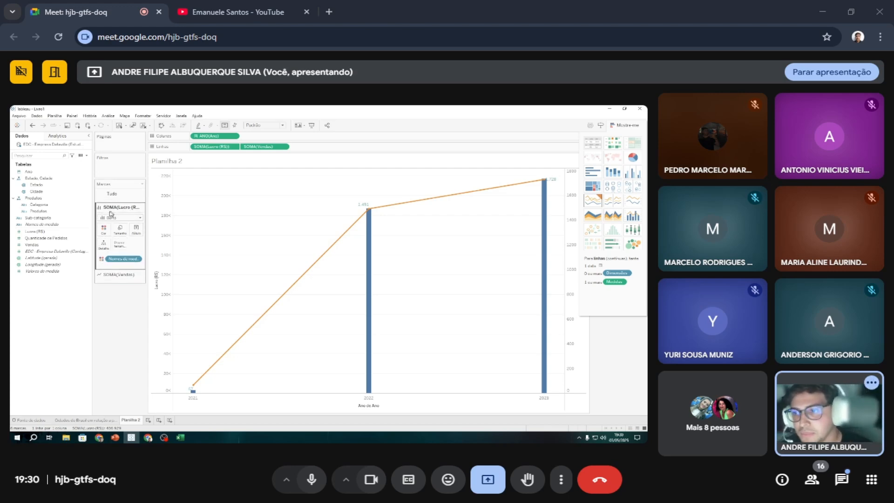
{"action": "left_click", "coordinate": [47, 237]}
{"action": "left_click", "coordinate": [40, 233]}
{"action": "left_click_drag", "start_coordinate": [40, 235], "coordinate": [136, 226]}
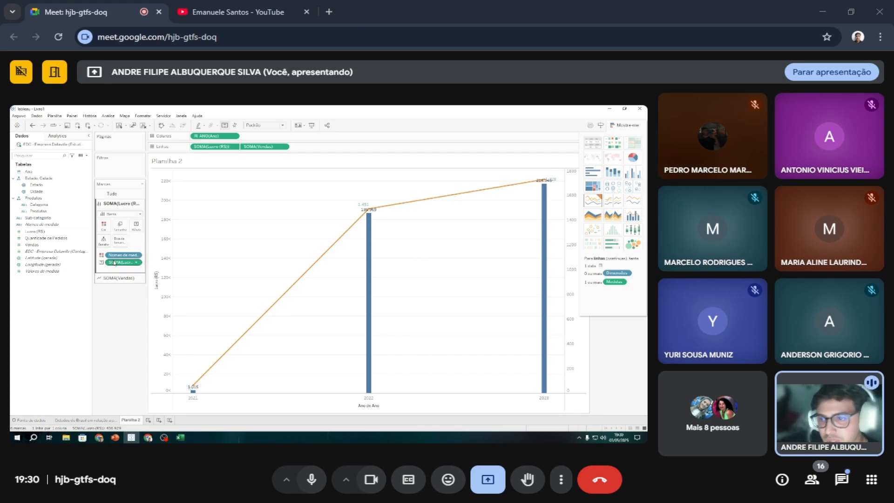
Align the Lucro (R$) bar labels left horizontally and middle vertically, with the text direction set to Para baixo.
{"action": "left_click", "coordinate": [139, 226]}
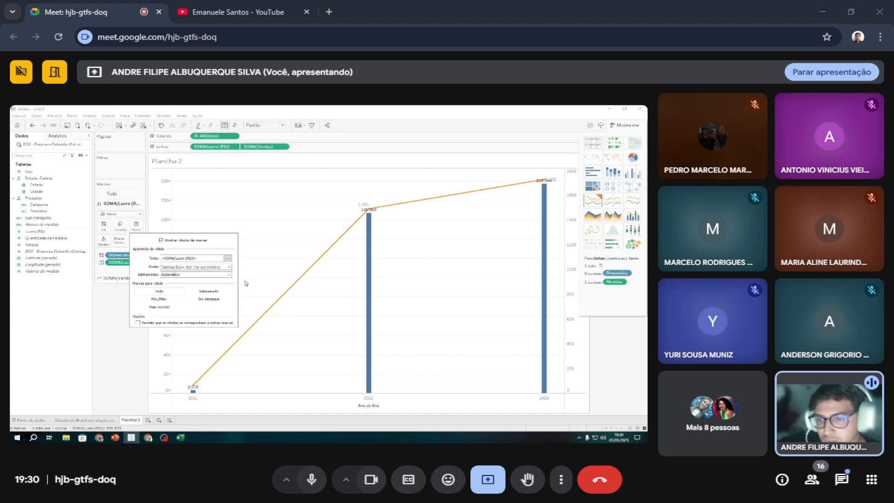
{"action": "left_click", "coordinate": [228, 275]}
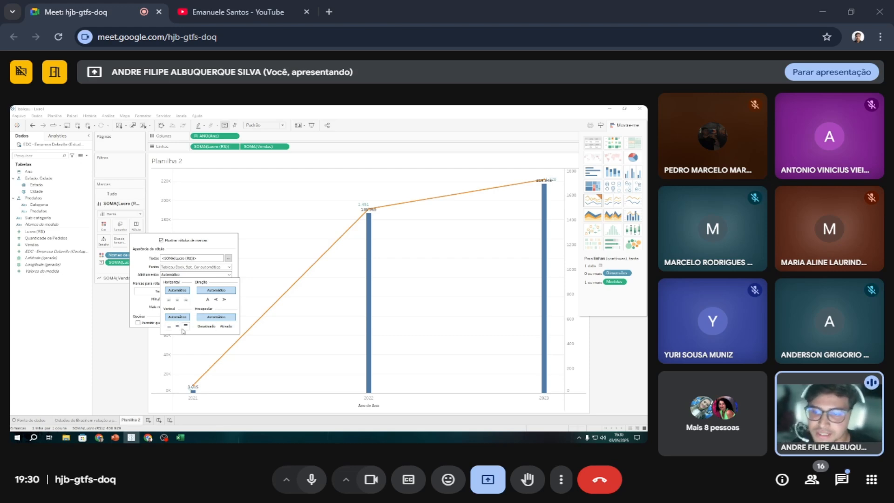
{"action": "left_click", "coordinate": [178, 300]}
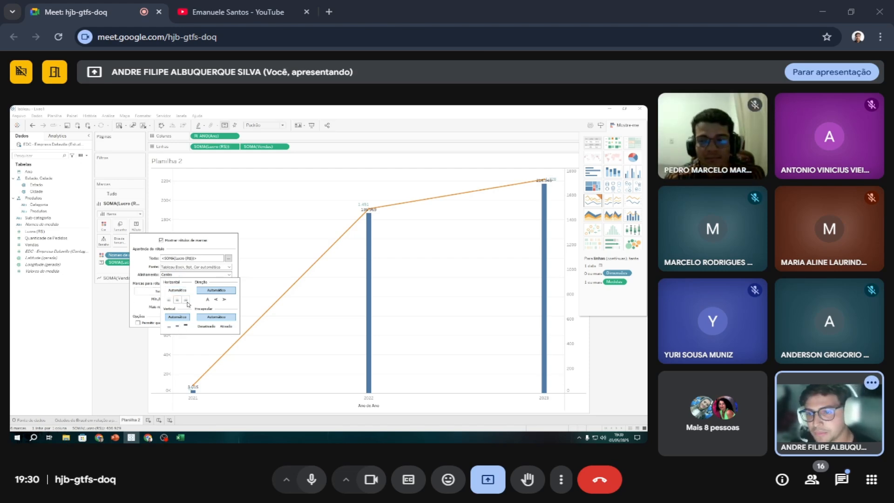
{"action": "left_click", "coordinate": [169, 301]}
{"action": "left_click", "coordinate": [178, 301]}
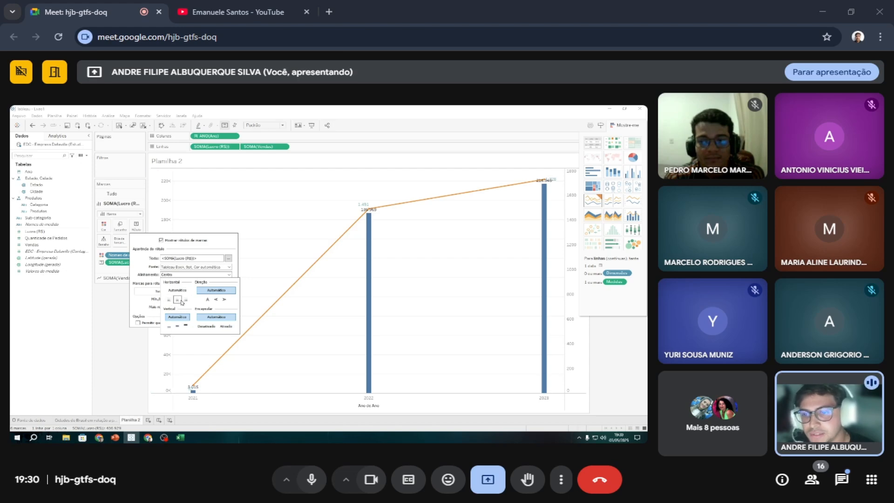
{"action": "left_click", "coordinate": [185, 301]}
{"action": "left_click", "coordinate": [169, 300]}
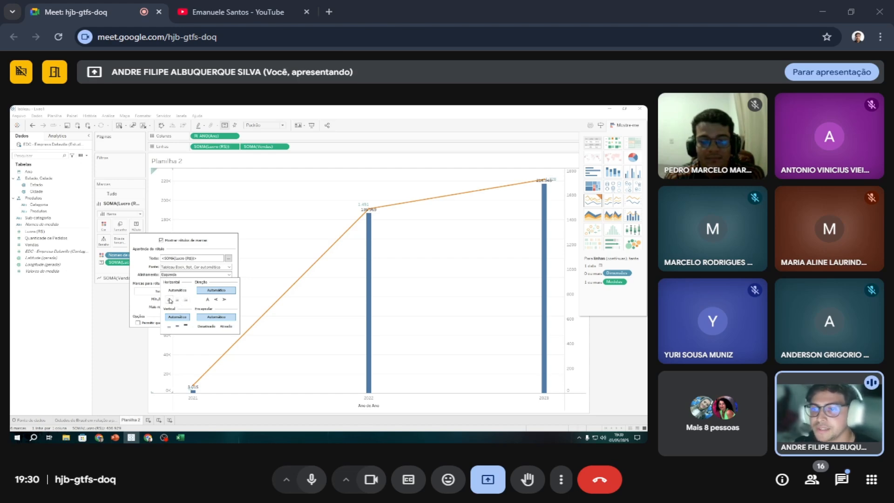
{"action": "left_click", "coordinate": [177, 326]}
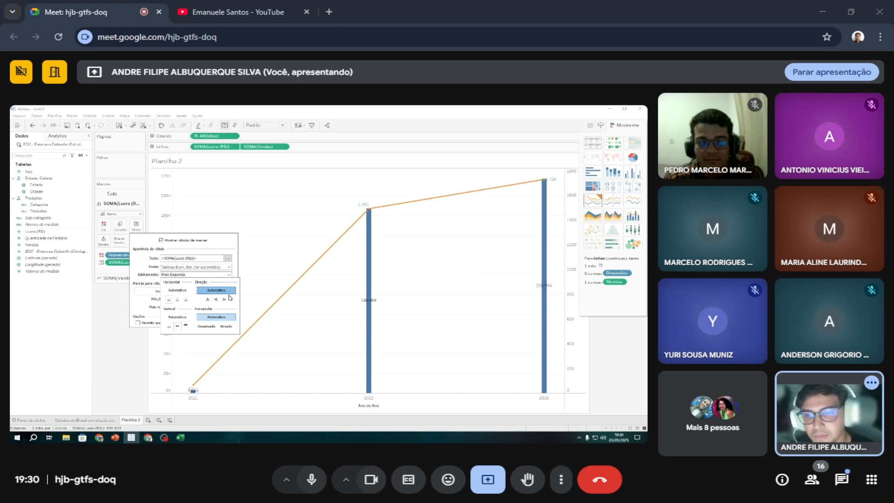
{"action": "left_click", "coordinate": [225, 299]}
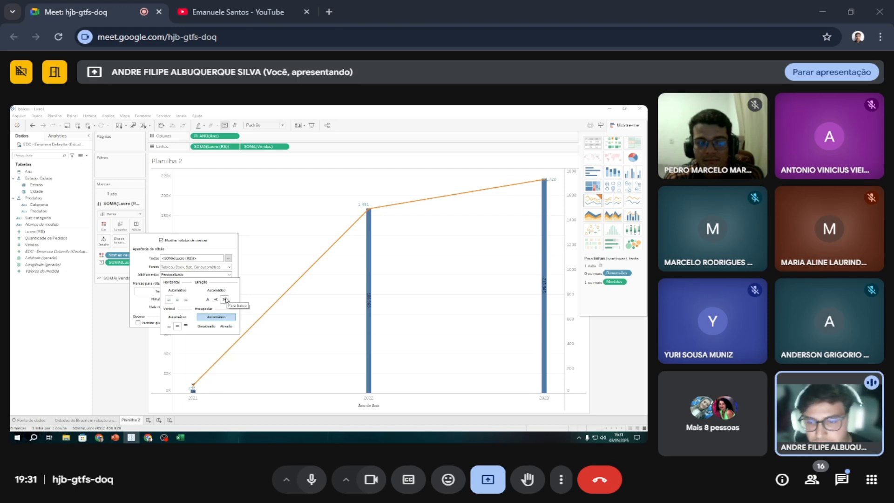
{"action": "left_click", "coordinate": [191, 397]}
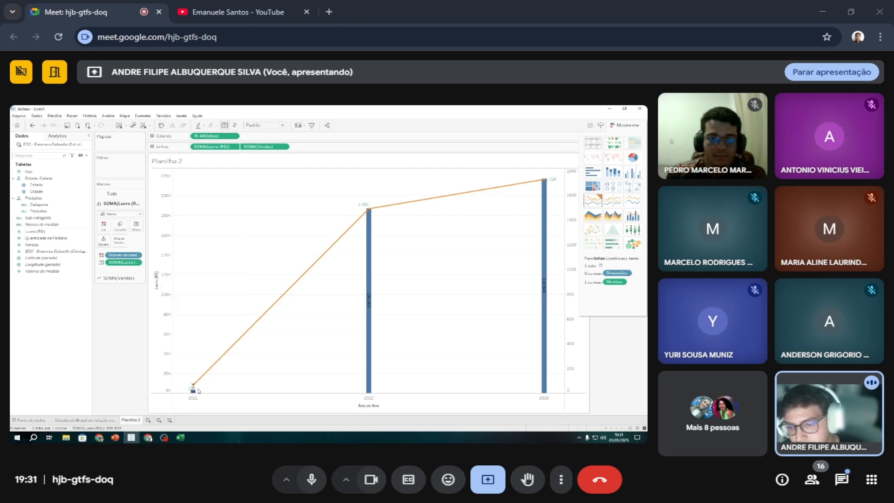
Try changing the bar labels' colour by setting the default Painel font to teal in the worksheet's font formatting.
{"action": "mouse_move", "coordinate": [192, 390]}
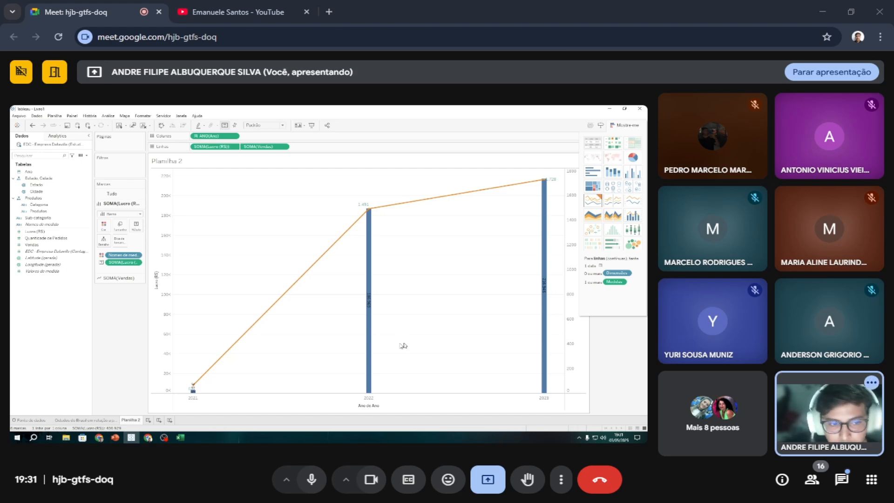
{"action": "mouse_move", "coordinate": [548, 307]}
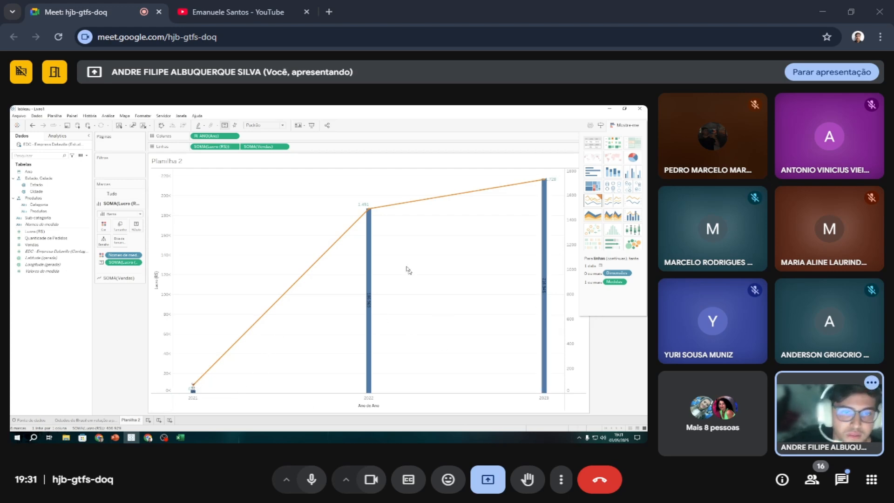
{"action": "left_click", "coordinate": [369, 237]}
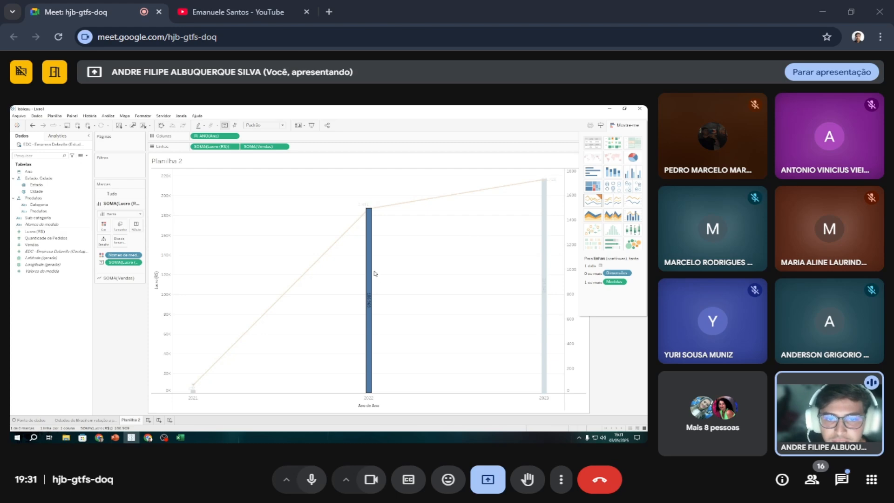
{"action": "right_click", "coordinate": [374, 273]}
{"action": "left_click", "coordinate": [371, 250]}
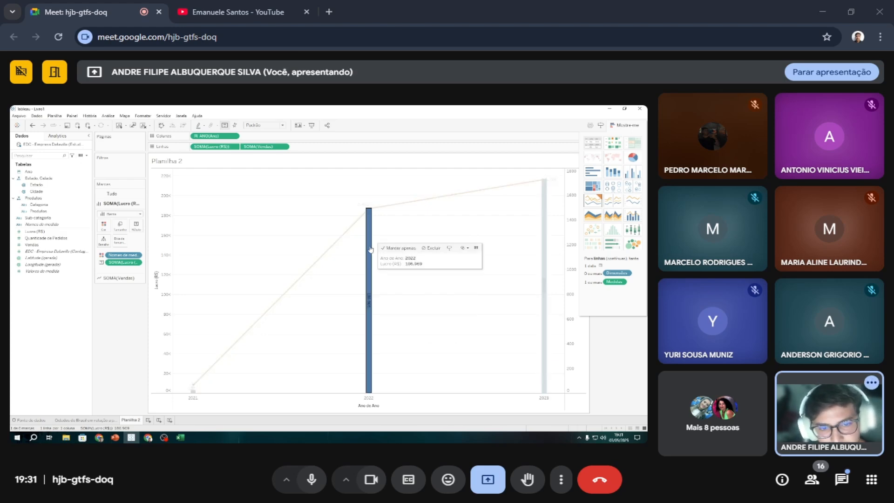
{"action": "right_click", "coordinate": [371, 249]}
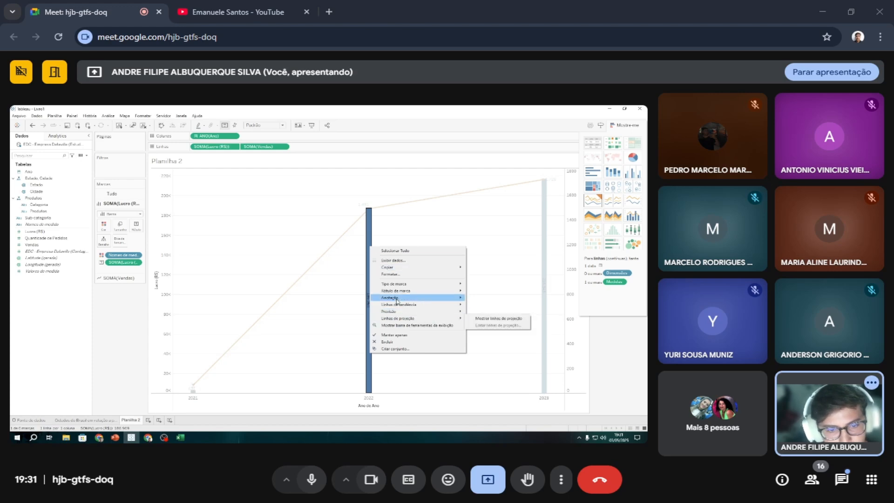
{"action": "mouse_move", "coordinate": [396, 292]}
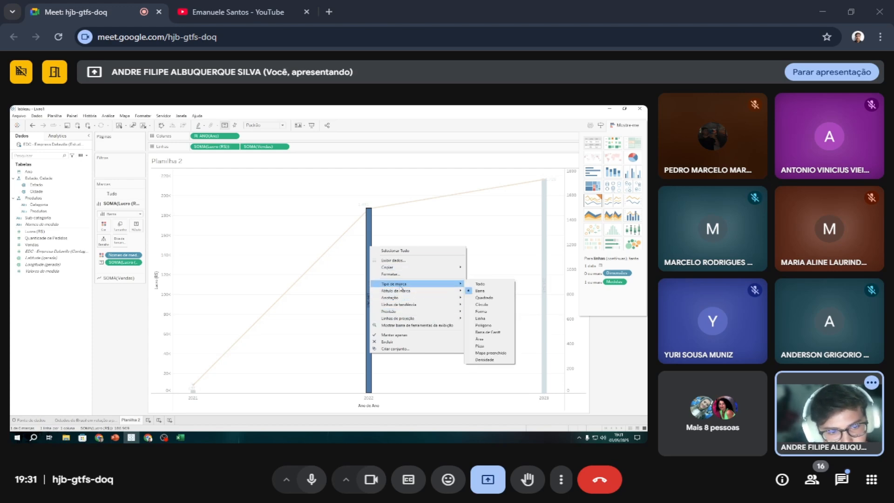
{"action": "mouse_move", "coordinate": [427, 309]}
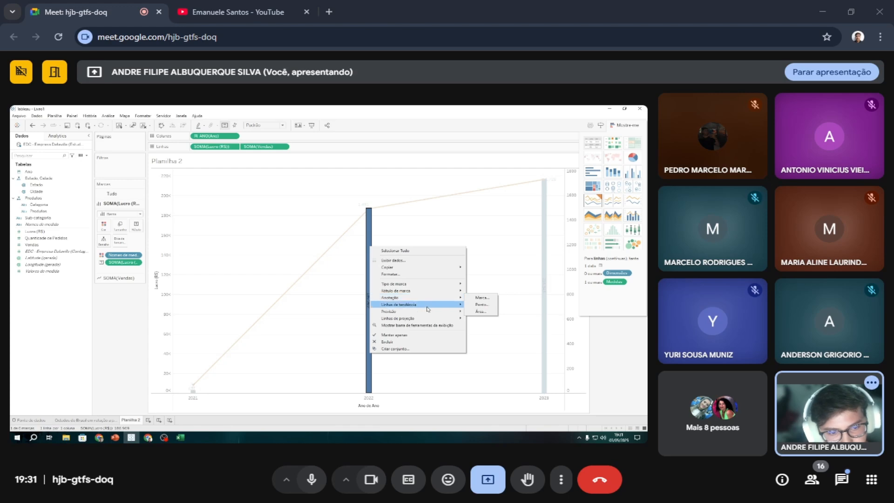
{"action": "left_click", "coordinate": [393, 274]}
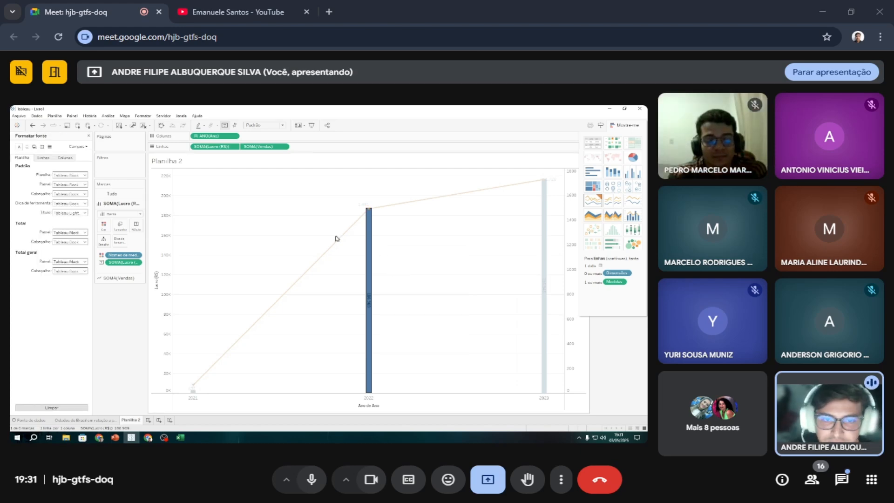
{"action": "right_click", "coordinate": [369, 226]}
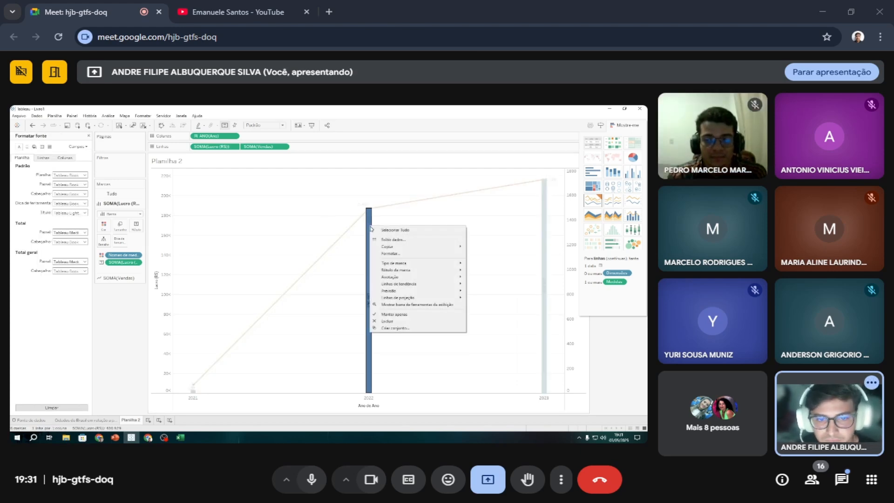
{"action": "left_click", "coordinate": [399, 255]}
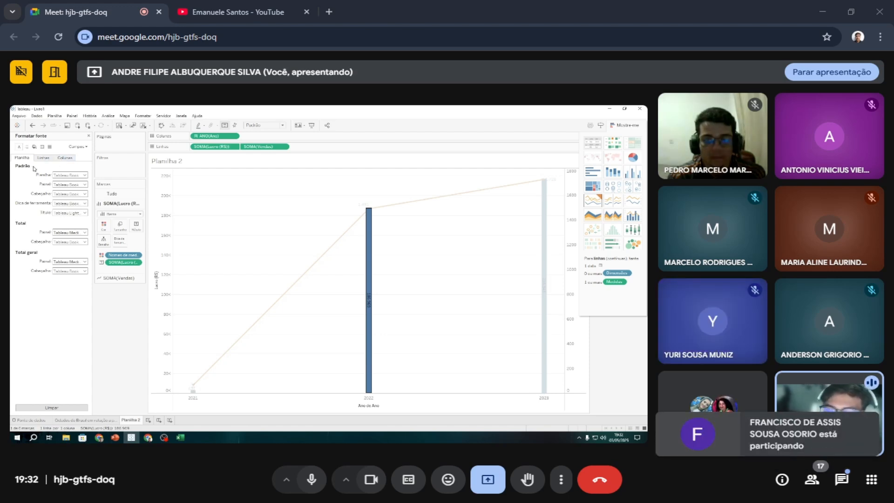
{"action": "left_click", "coordinate": [84, 185]}
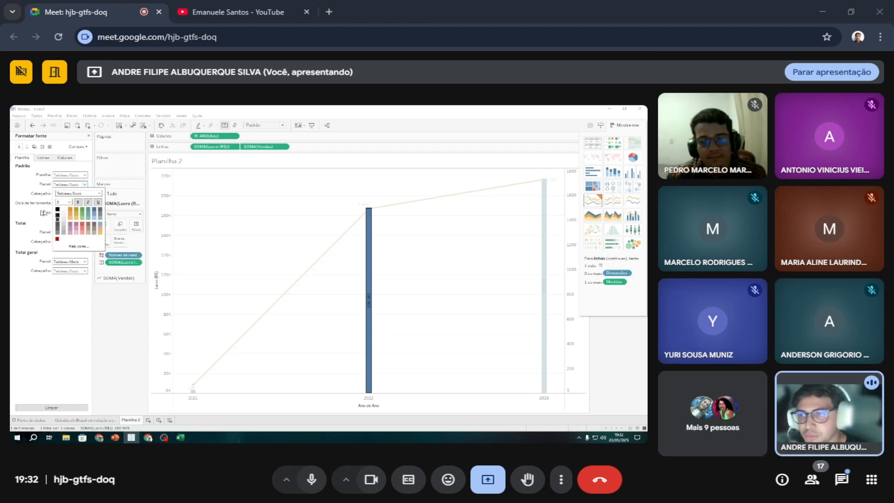
{"action": "left_click", "coordinate": [90, 212]}
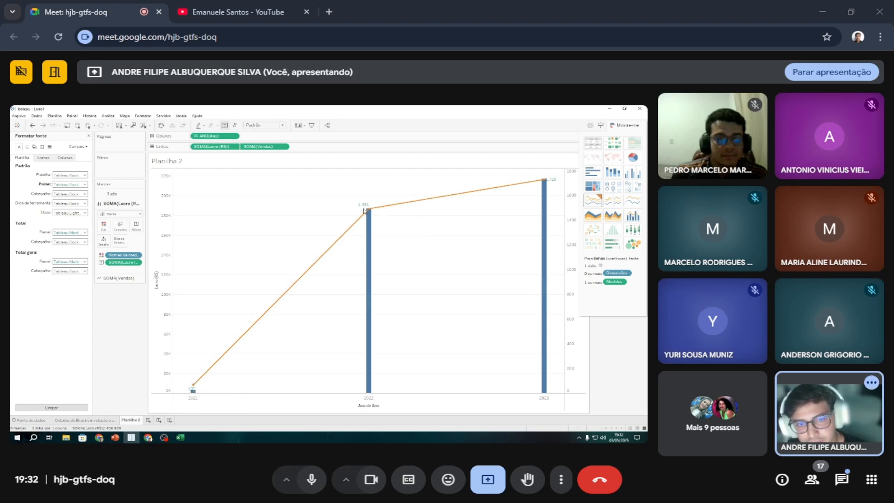
Set the default Painel font colour of the worksheet back to black.
{"action": "mouse_move", "coordinate": [367, 299]}
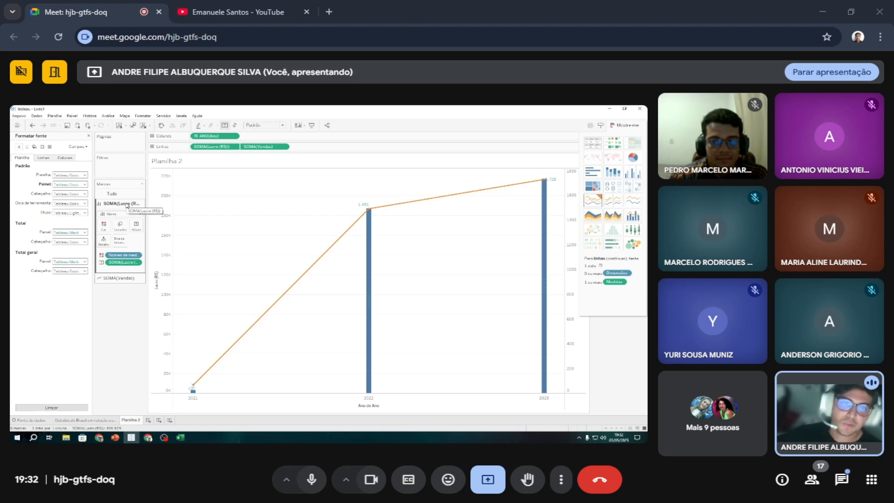
{"action": "mouse_move", "coordinate": [308, 271]}
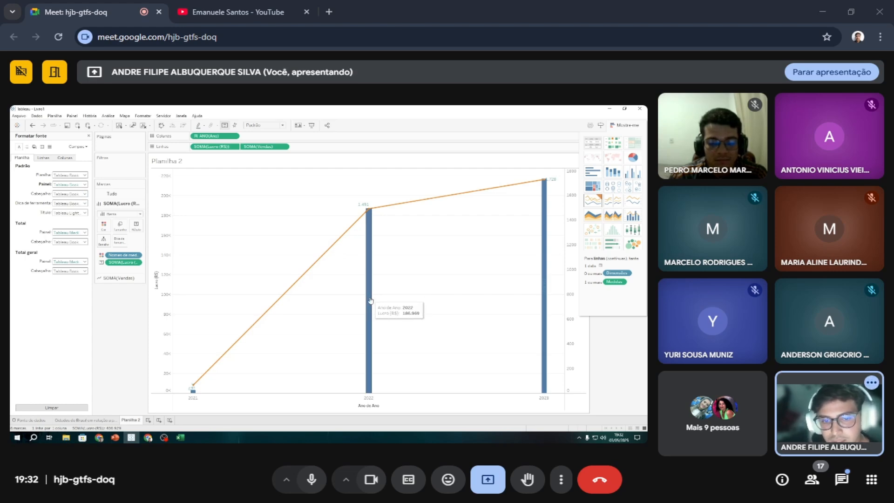
{"action": "left_click", "coordinate": [79, 193]}
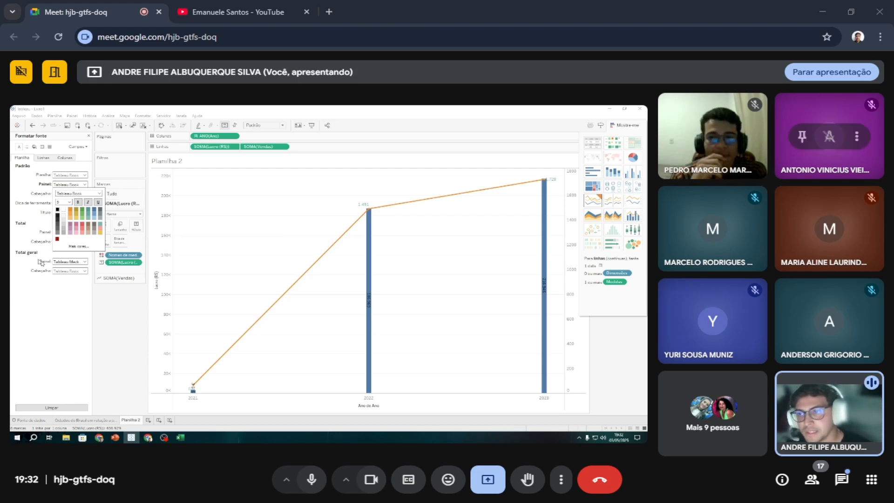
{"action": "left_click", "coordinate": [73, 308]}
Change the font colour of the Dica de ferramenta (tooltip) text to green.
{"action": "left_click", "coordinate": [85, 203]}
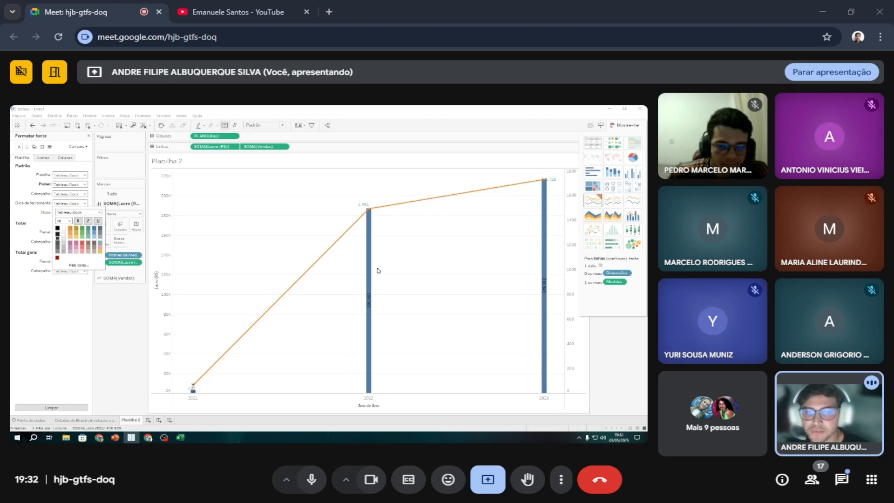
{"action": "mouse_move", "coordinate": [365, 256]}
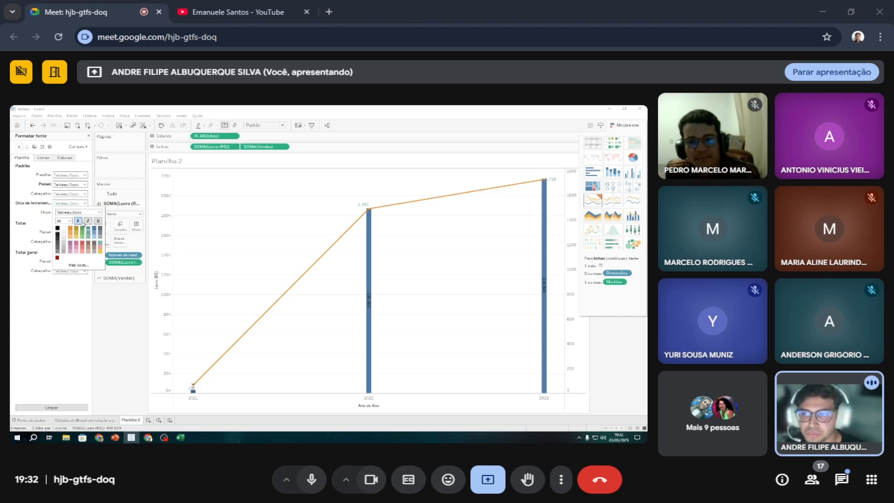
{"action": "left_click", "coordinate": [80, 312]}
{"action": "mouse_move", "coordinate": [367, 270]}
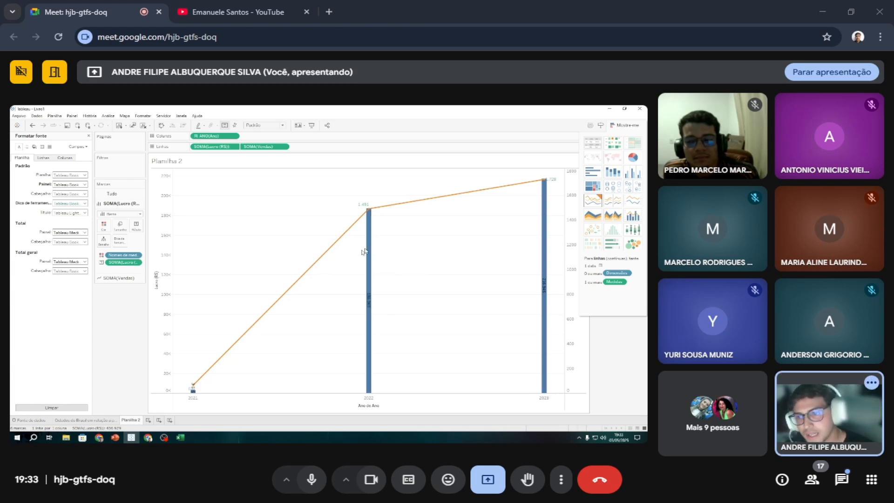
Hide the chart type suggestions and apply the Vermelho colour palette to the Lucro (R$) and Vendas measures.
{"action": "left_click", "coordinate": [622, 127]}
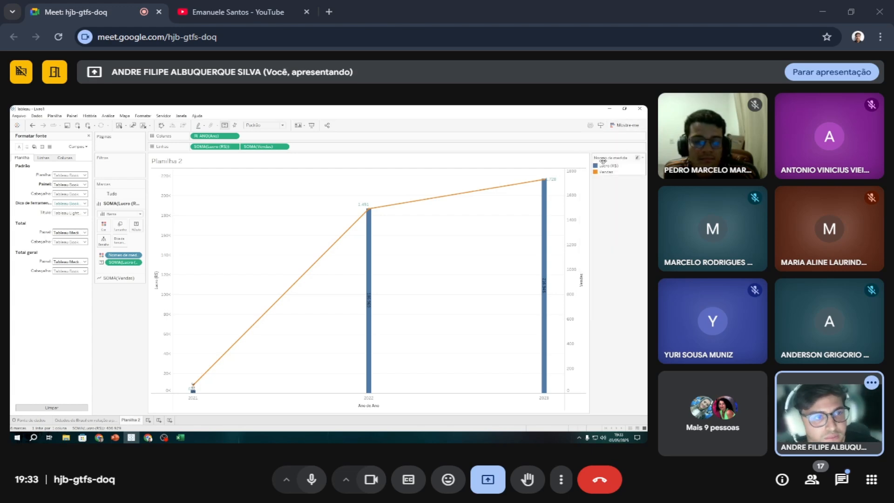
{"action": "left_click", "coordinate": [643, 157]}
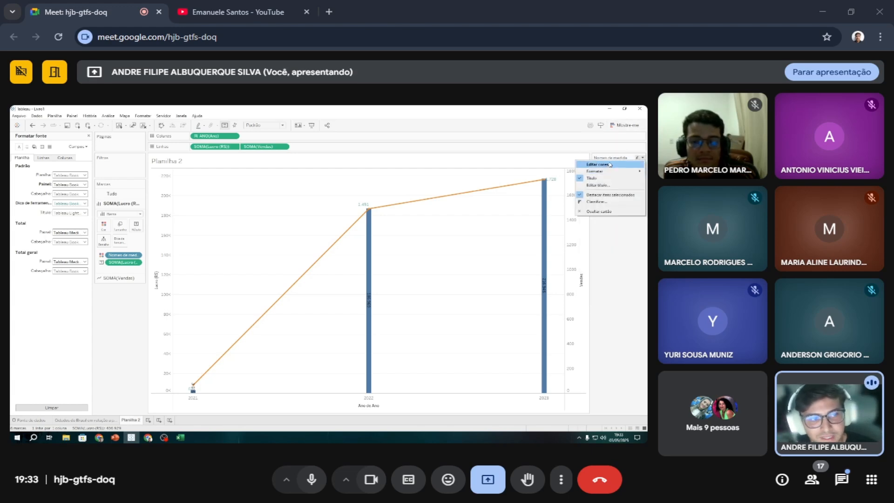
{"action": "left_click", "coordinate": [610, 165]}
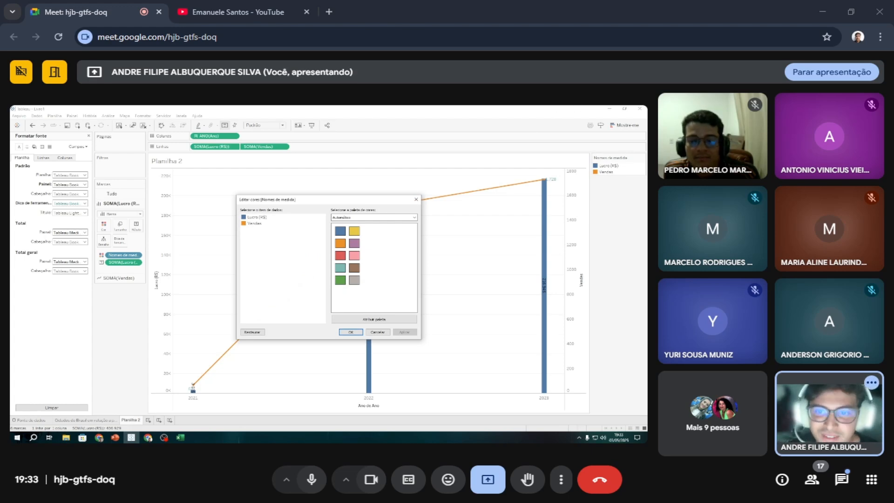
{"action": "left_click", "coordinate": [368, 217]}
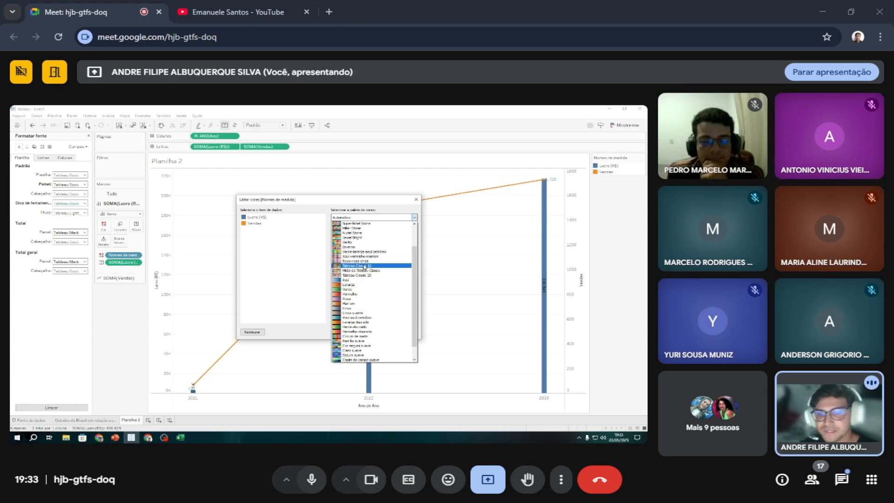
{"action": "left_click", "coordinate": [356, 294]}
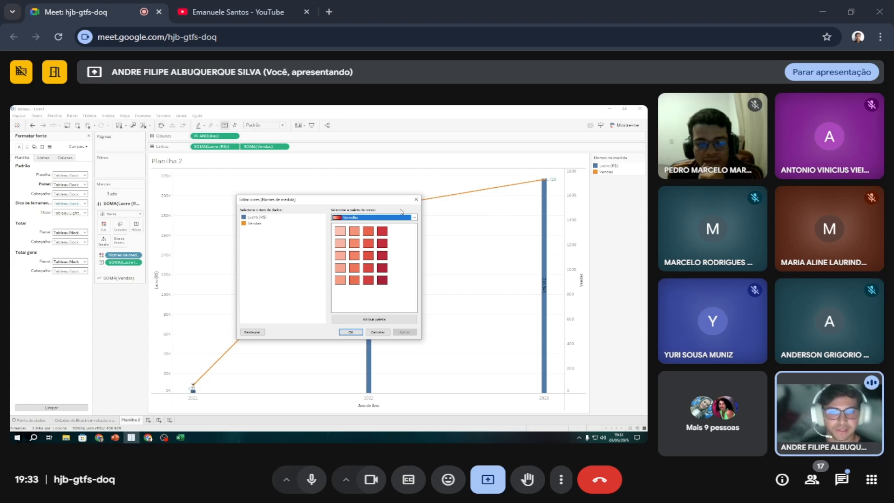
{"action": "left_click", "coordinate": [269, 218]}
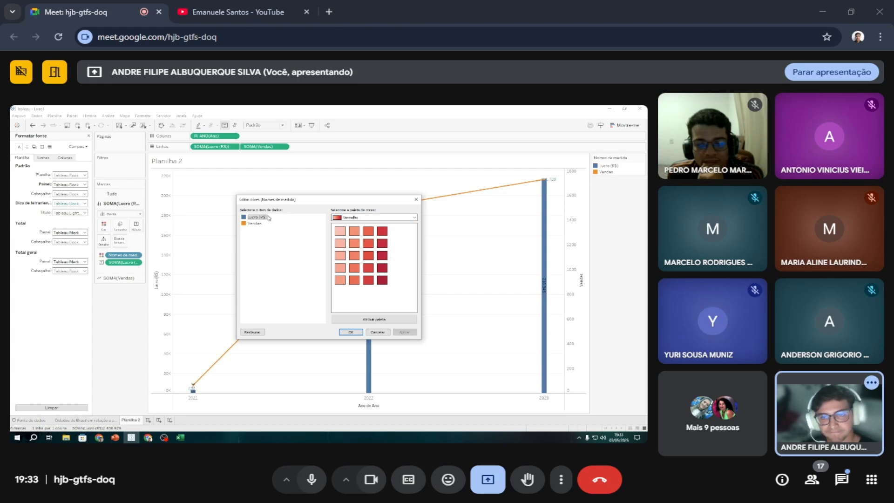
{"action": "left_click", "coordinate": [394, 319]}
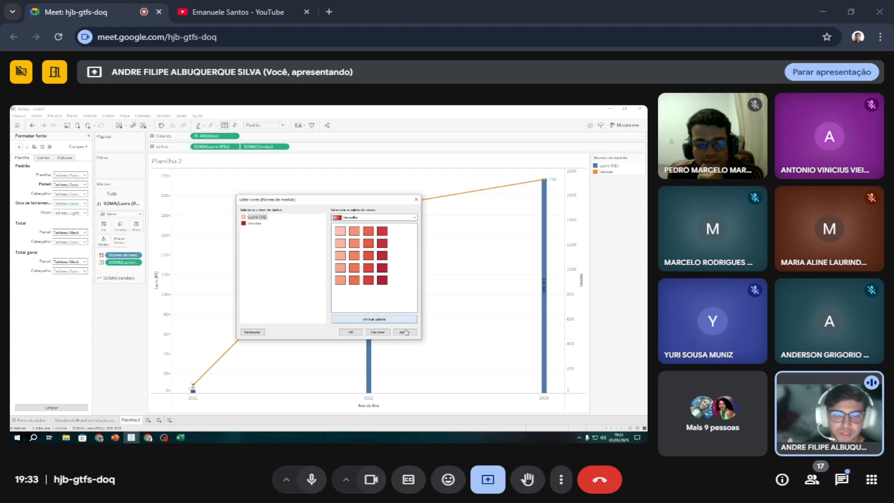
{"action": "left_click", "coordinate": [406, 332]}
{"action": "left_click", "coordinate": [359, 332]}
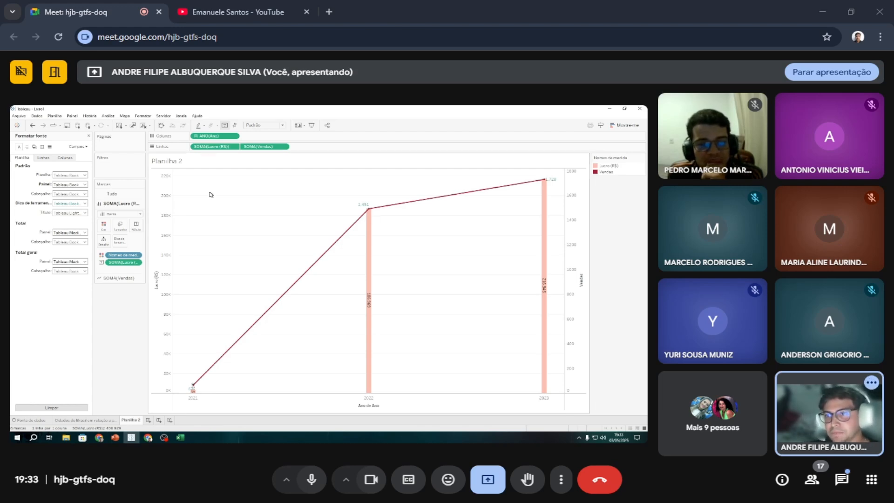
{"action": "double_click", "coordinate": [171, 161]}
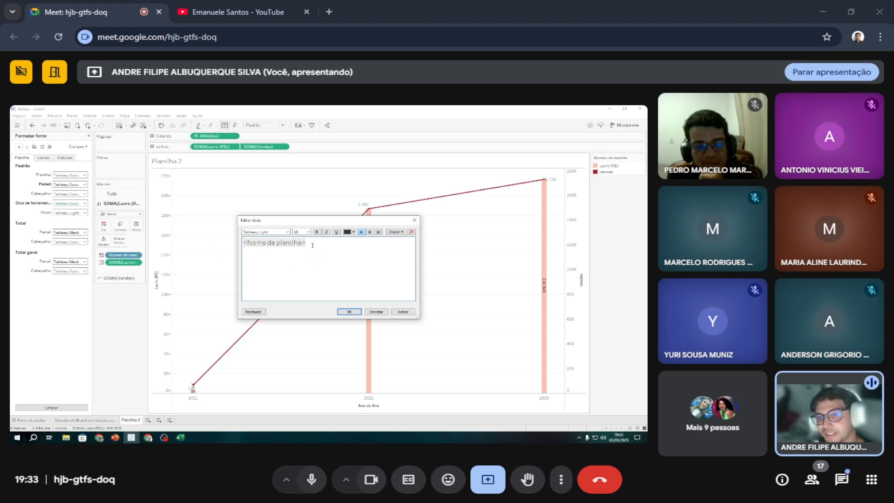
{"action": "left_click_drag", "start_coordinate": [305, 242], "coordinate": [236, 244]}
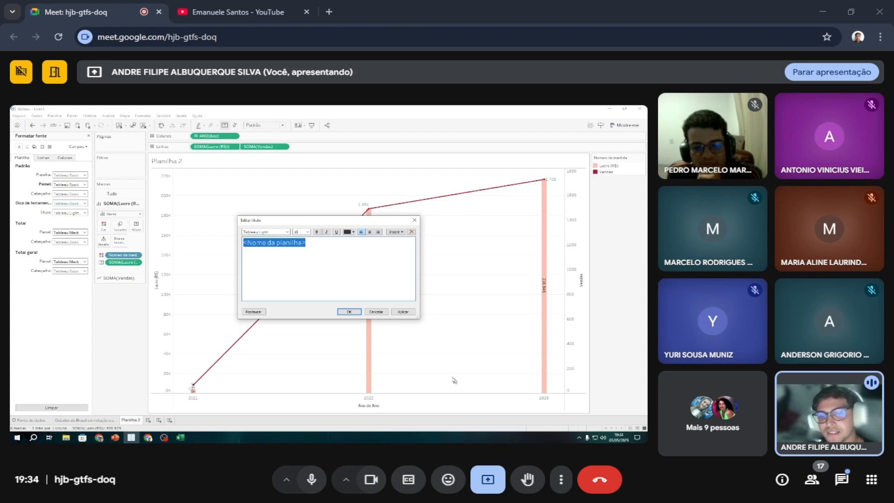
{"action": "left_click", "coordinate": [376, 312]}
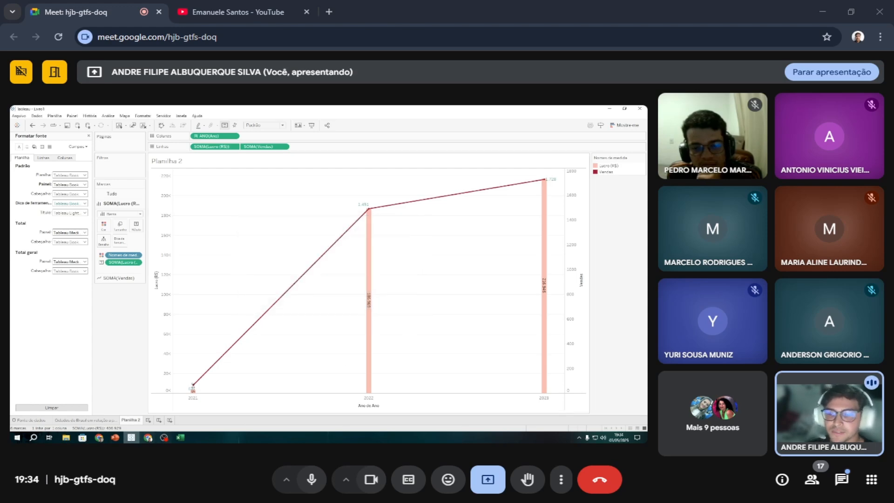
Rename the Planilha 2 worksheet as "Lucros por vendas nos anos de 2021 a 2023 - Empresa Dataville".
{"action": "double_click", "coordinate": [133, 421]}
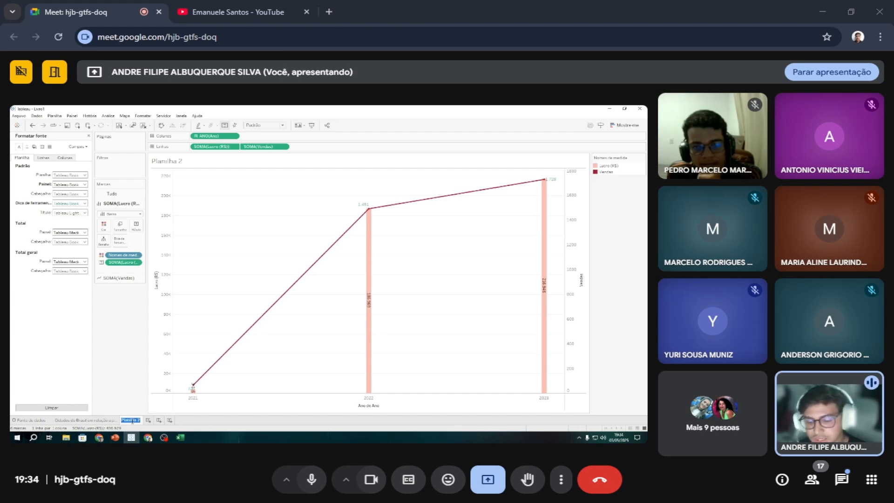
{"action": "type", "text": "L"}
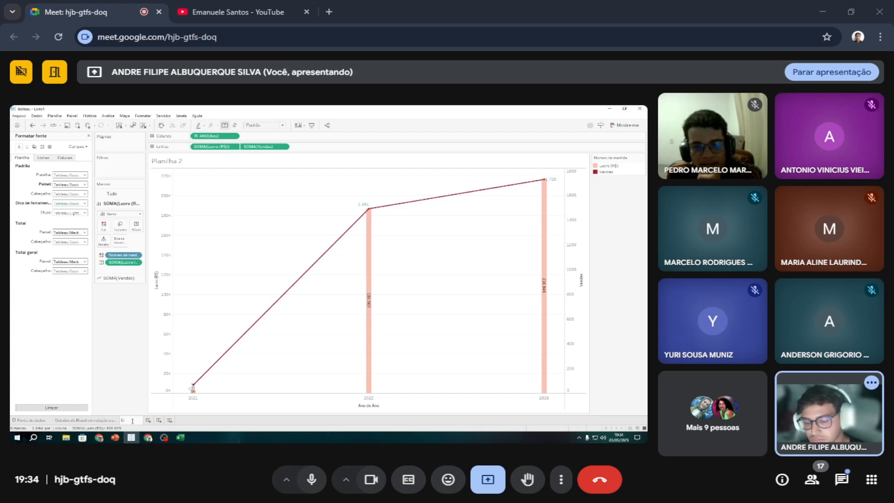
{"action": "type", "text": "UCROcro p"}
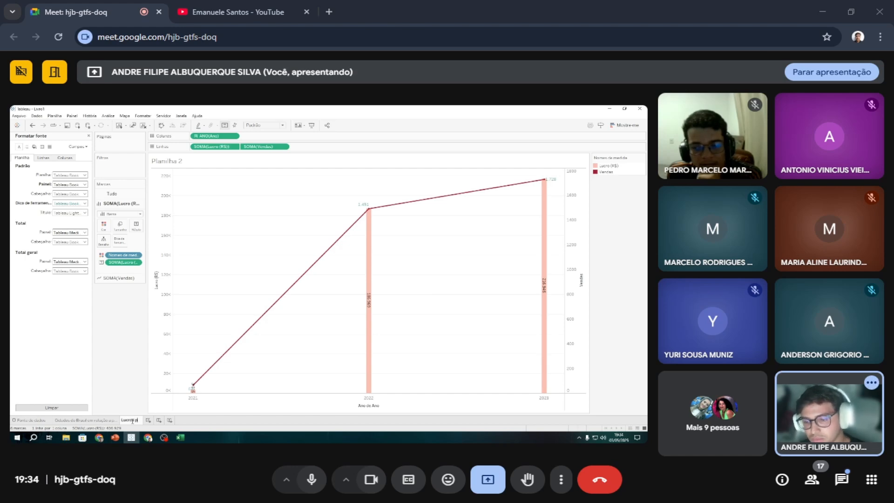
{"action": "type", "text": "or vendas"}
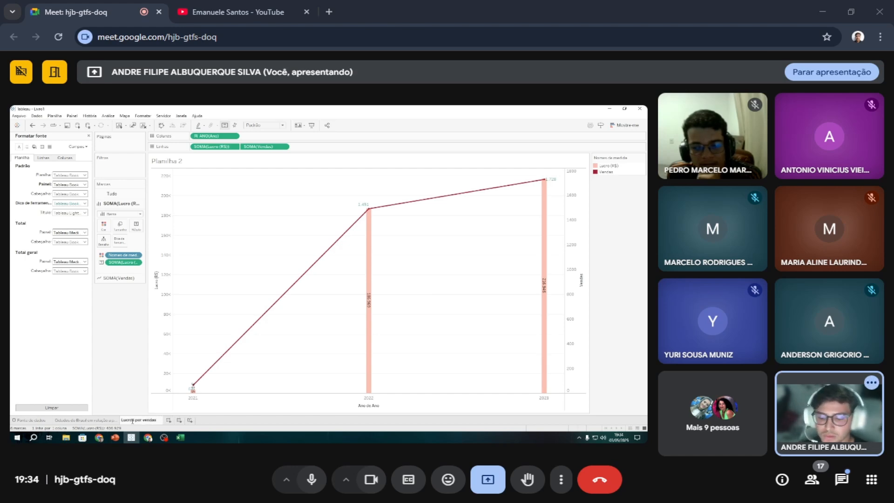
{"action": "type", "text": " nos ano"}
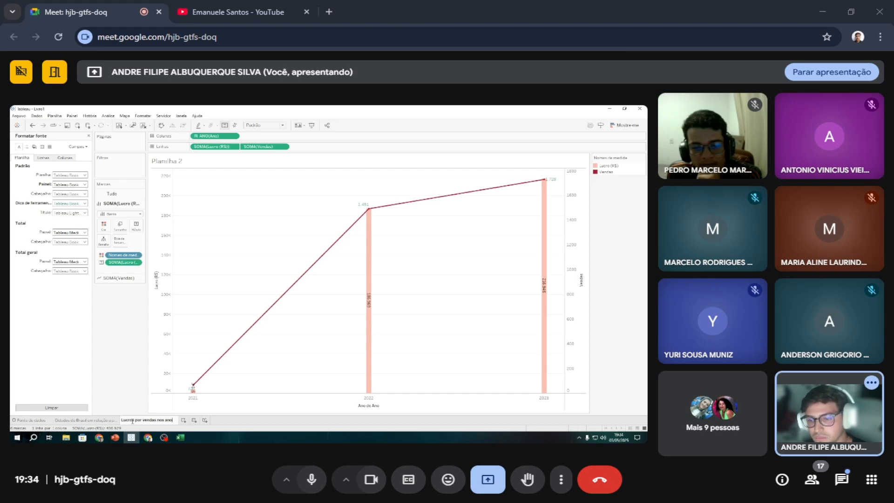
{"action": "type", "text": "s de 20"}
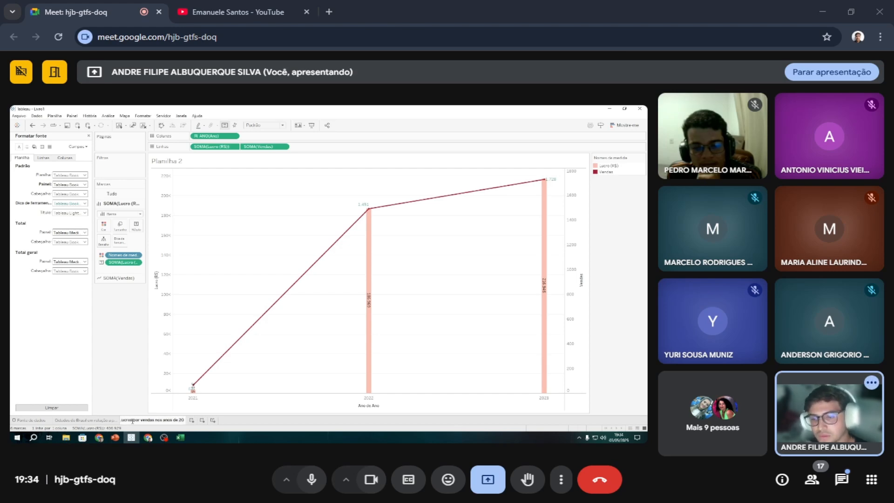
{"action": "type", "text": "21 a 20"}
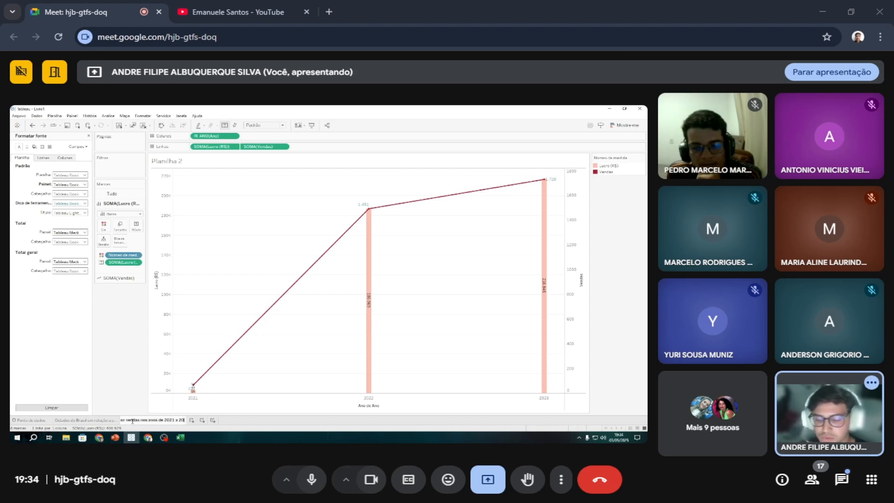
{"action": "type", "text": "23"}
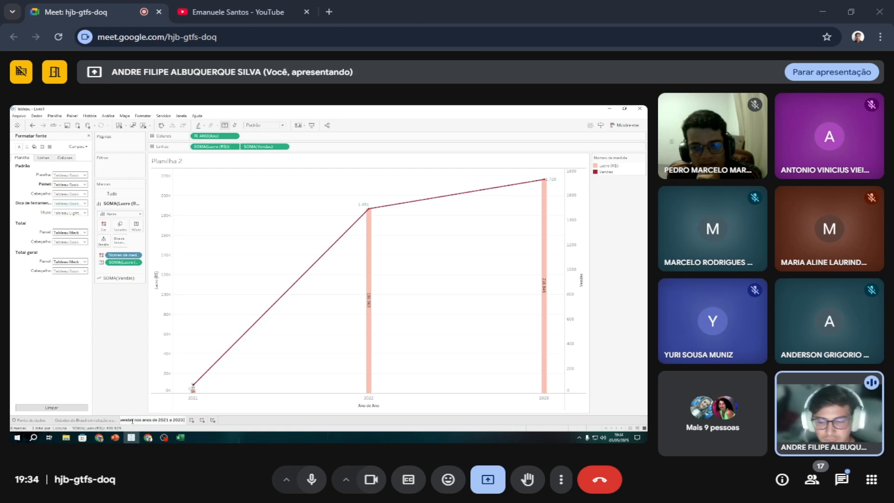
{"action": "type", "text": " - E"}
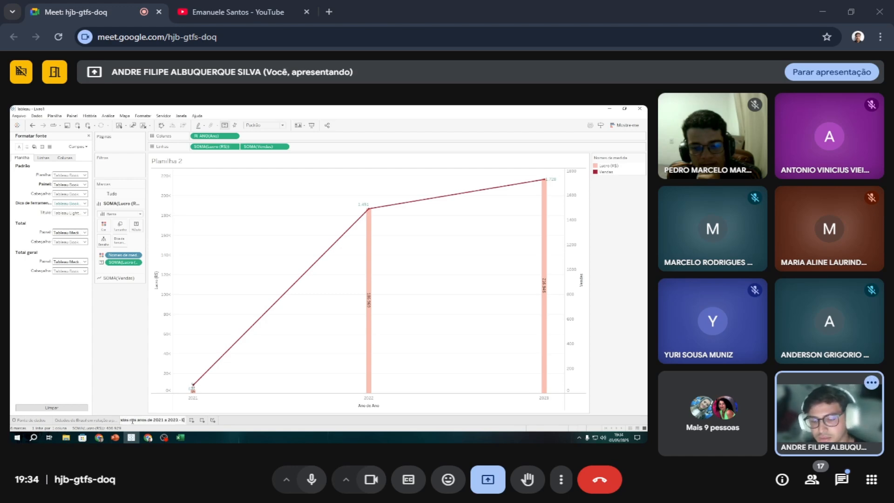
{"action": "type", "text": "mpresa Dad"}
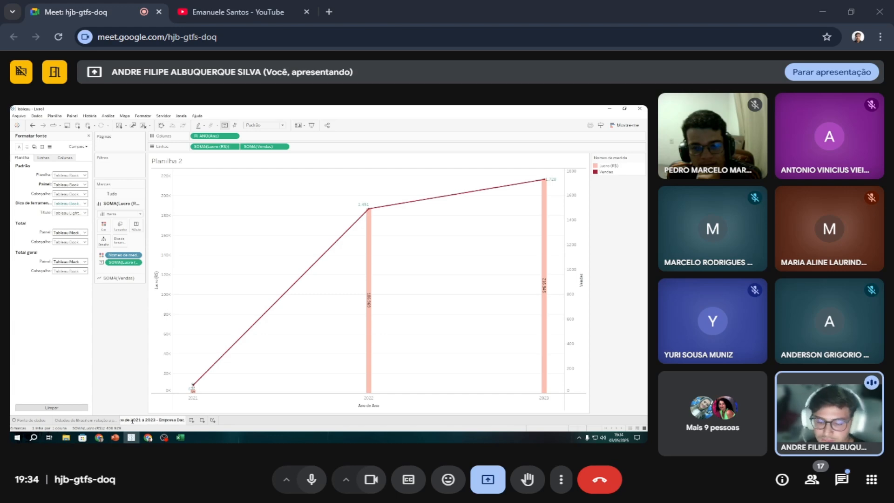
{"action": "type", "text": "avi"}
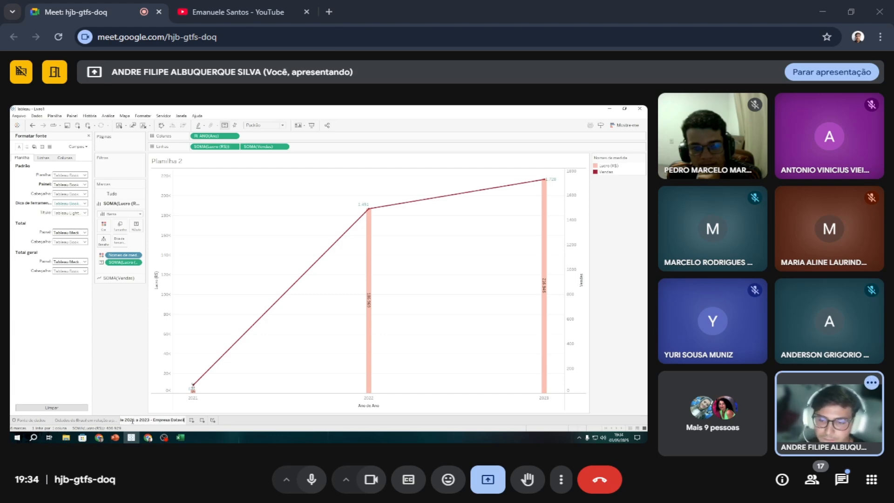
{"action": "type", "text": "lle"}
{"action": "key", "text": "Return"}
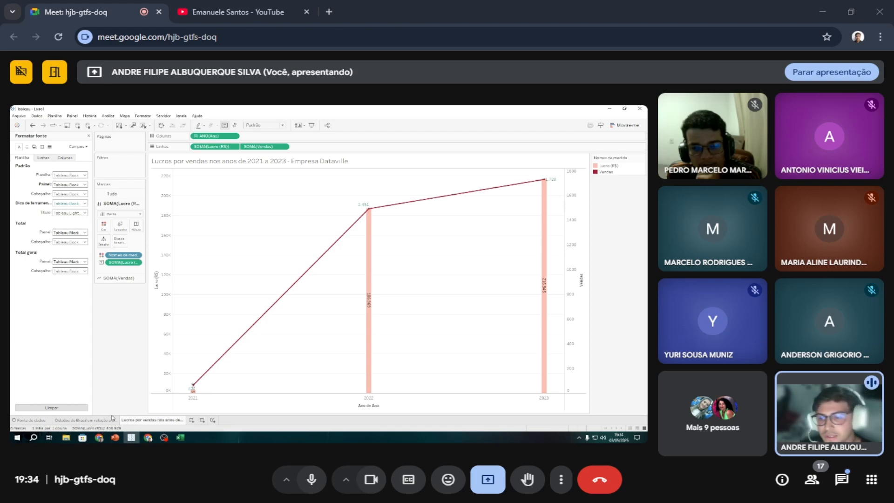
Format the combination chart's title as bold teal text, keeping the Tableau Light font.
{"action": "double_click", "coordinate": [189, 164]}
{"action": "double_click", "coordinate": [271, 242]}
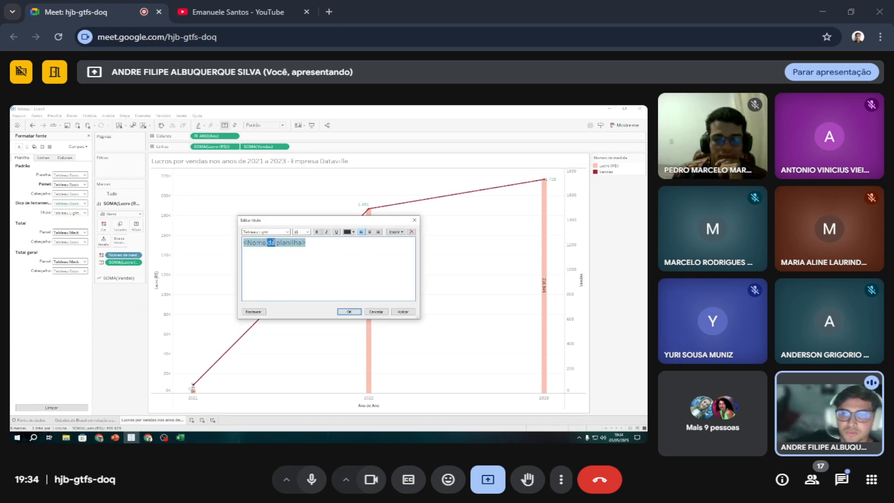
{"action": "left_click", "coordinate": [353, 232]}
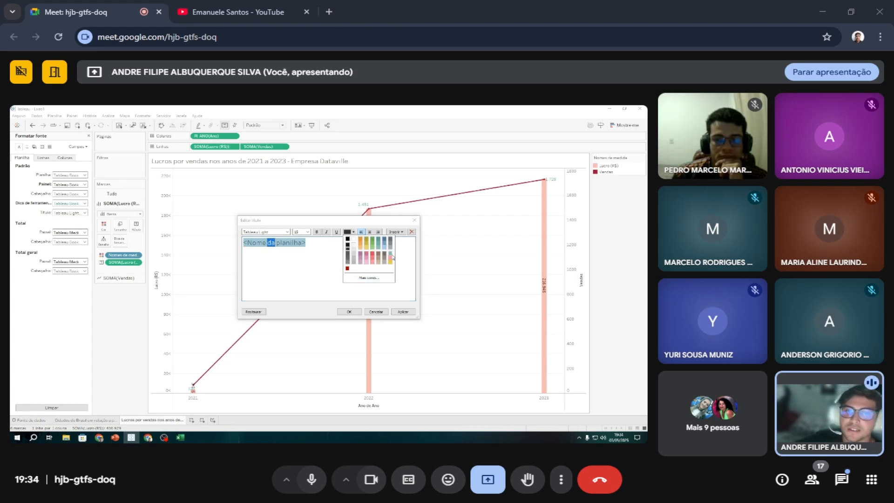
{"action": "left_click", "coordinate": [392, 256]}
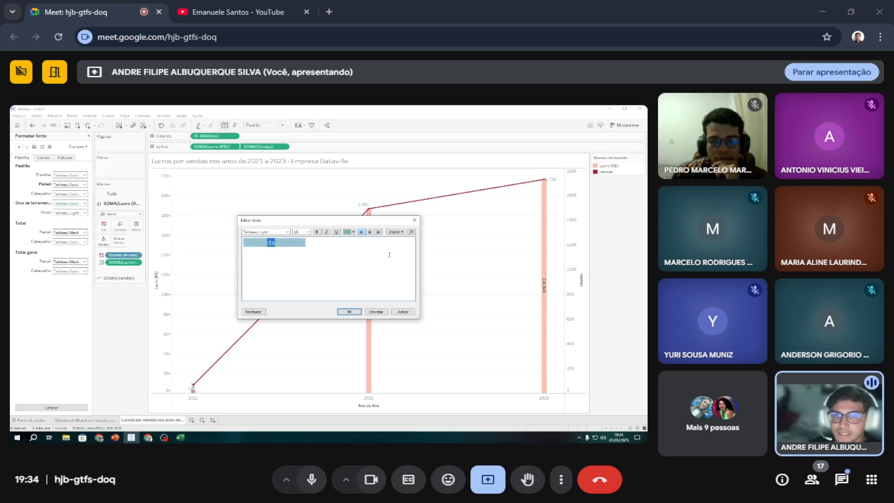
{"action": "left_click", "coordinate": [317, 232]}
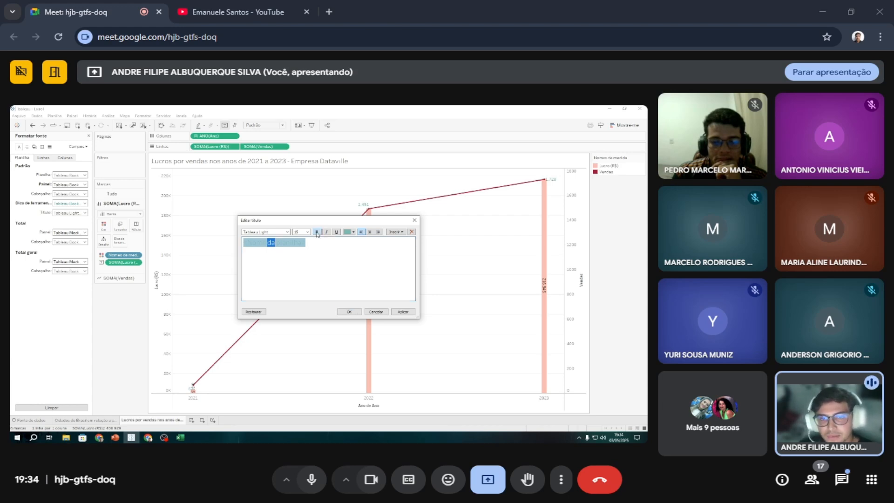
{"action": "left_click", "coordinate": [317, 233]}
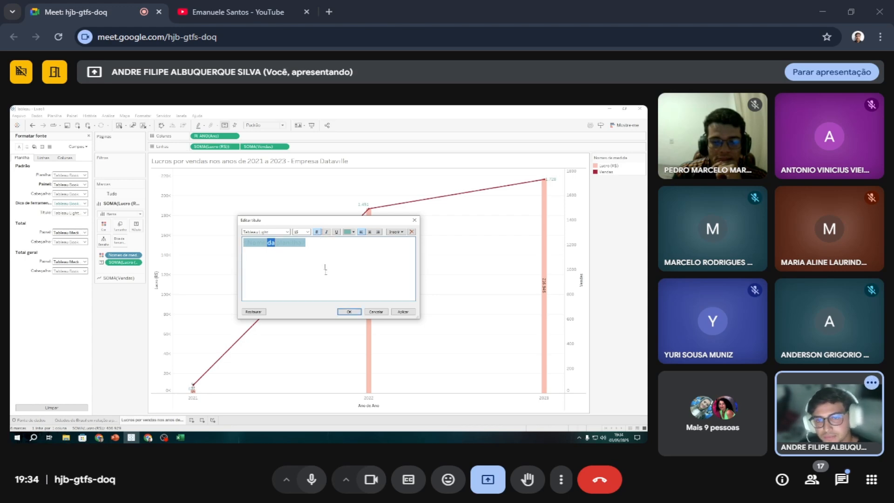
{"action": "left_click", "coordinate": [287, 232]}
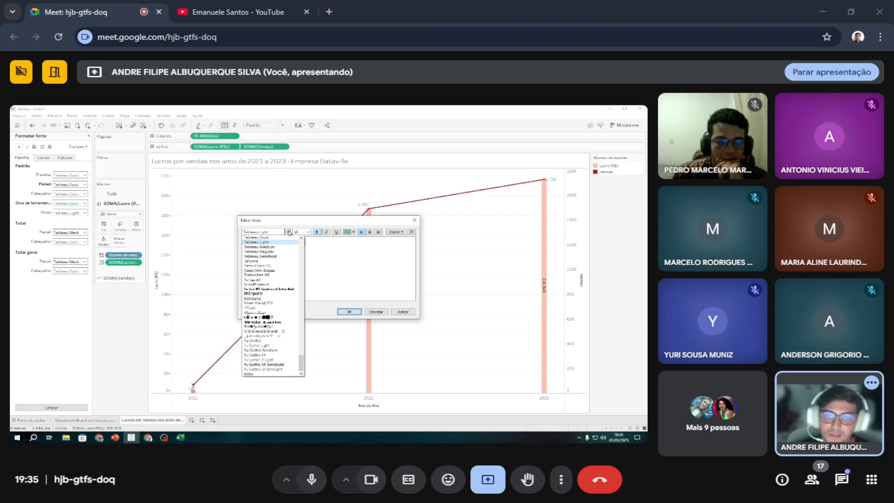
{"action": "left_click", "coordinate": [289, 233]}
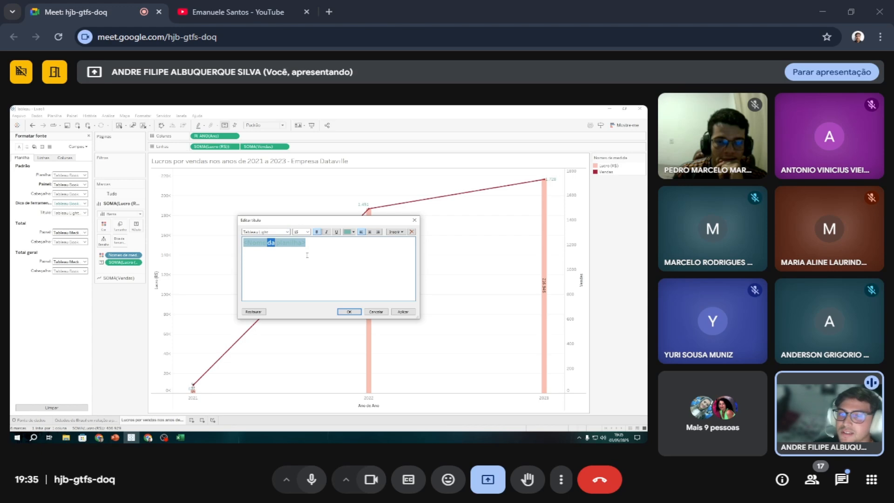
{"action": "left_click", "coordinate": [402, 312]}
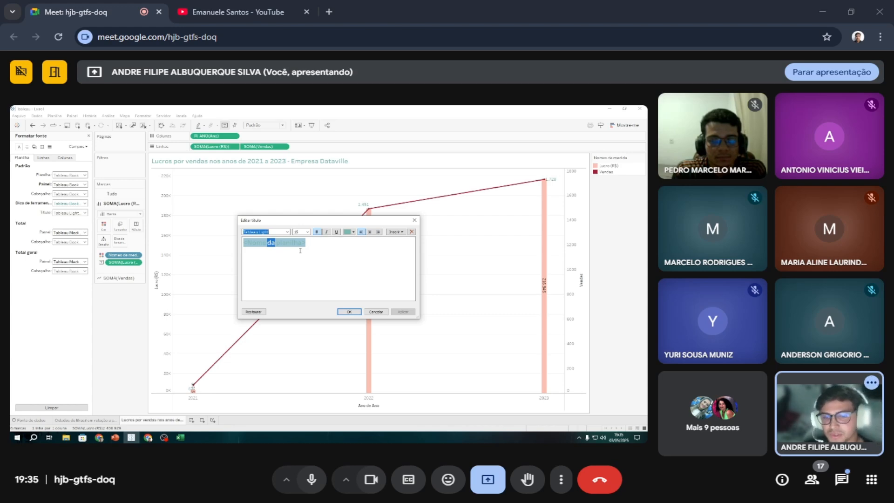
{"action": "left_click", "coordinate": [344, 310]}
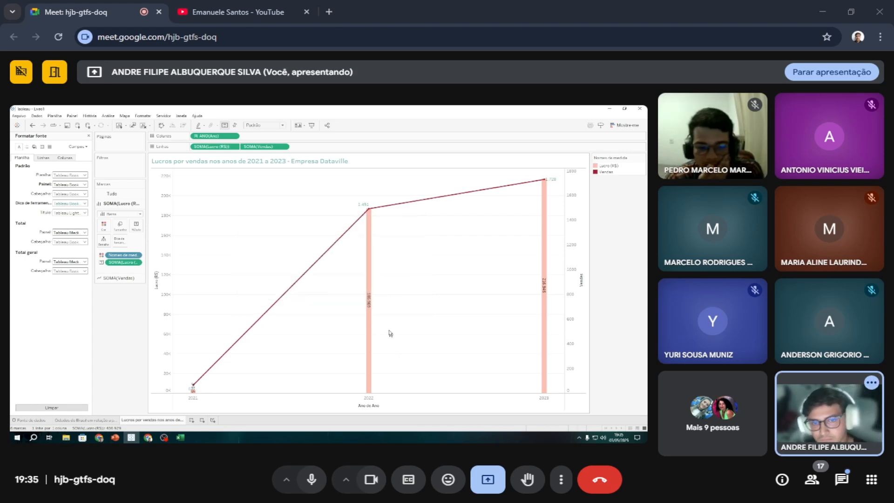
Look over the map and combination chart worksheets, and add a new blank worksheet after them.
{"action": "left_click", "coordinate": [99, 420]}
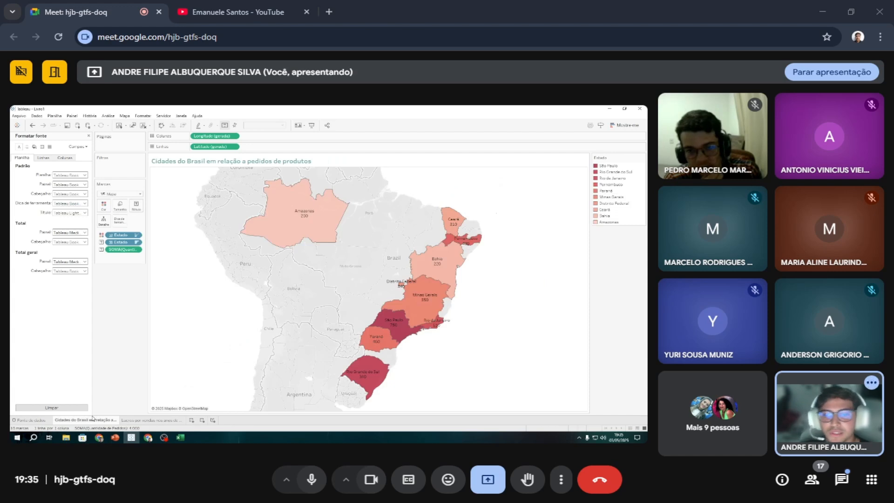
{"action": "left_click", "coordinate": [135, 418]}
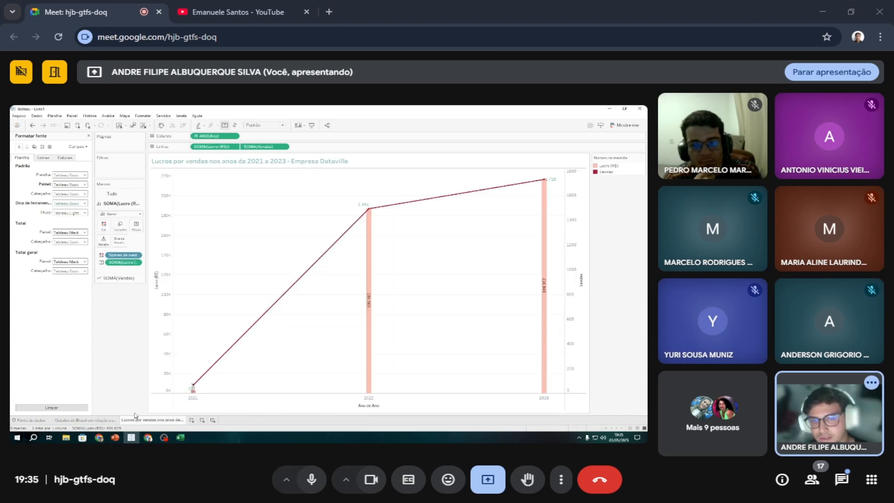
{"action": "left_click", "coordinate": [89, 421]}
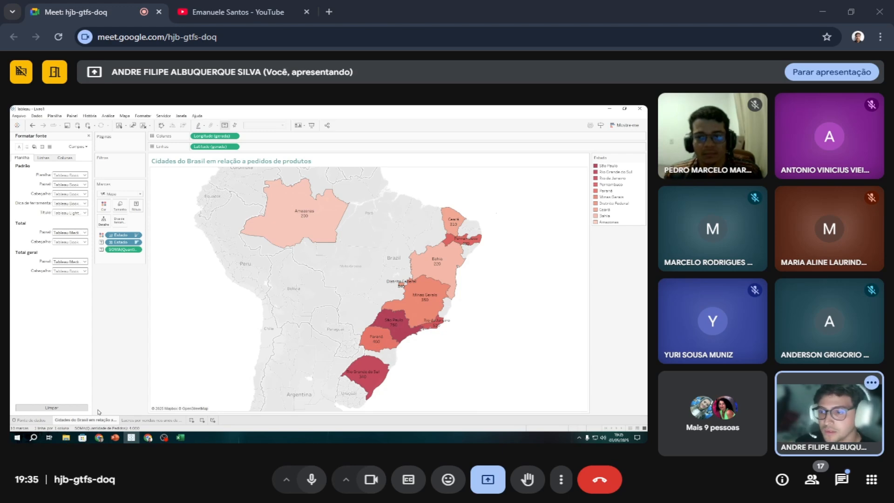
{"action": "left_click", "coordinate": [191, 420]}
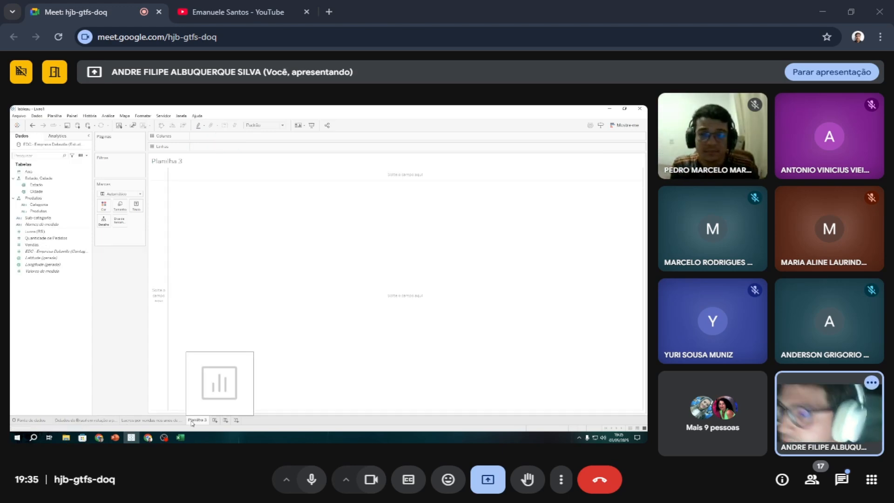
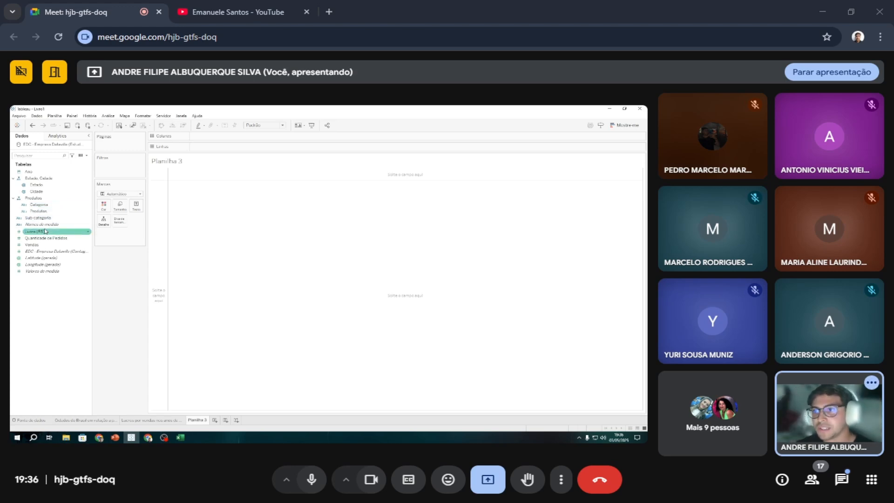
Add Sub-categoria to the Produtos hierarchy and build a bar chart with Categoria and Sub-categoria as rows and Lucro (R$) as columns.
{"action": "left_click_drag", "start_coordinate": [42, 218], "coordinate": [212, 147]}
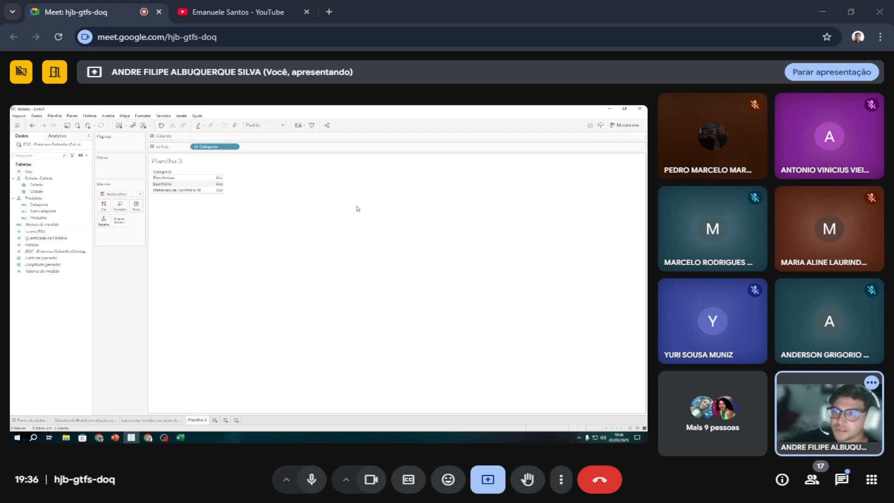
{"action": "left_click_drag", "start_coordinate": [69, 211], "coordinate": [263, 147]}
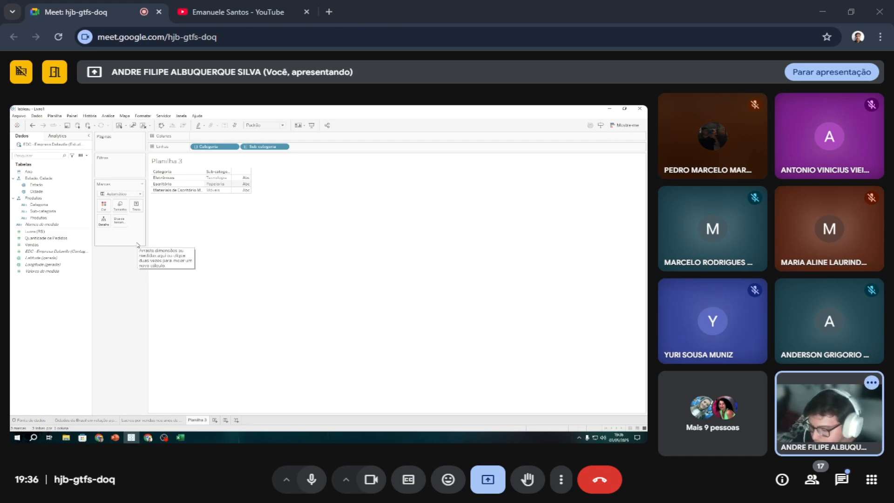
{"action": "left_click_drag", "start_coordinate": [51, 234], "coordinate": [226, 137]}
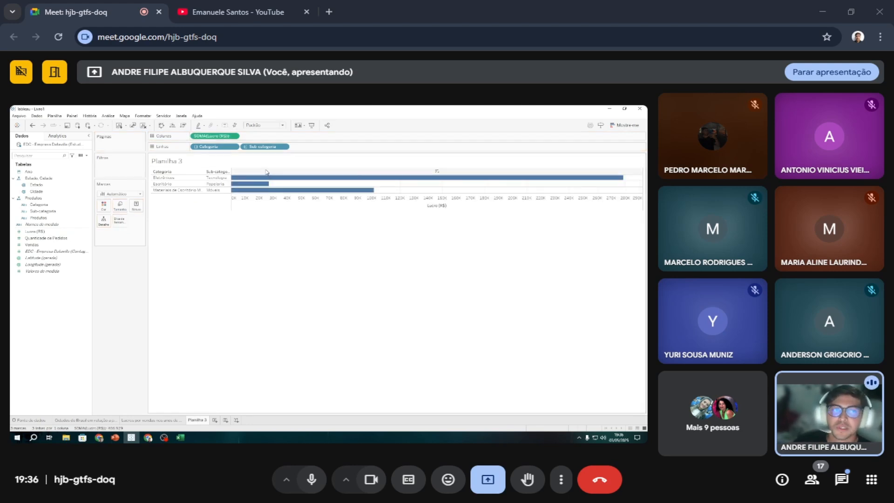
{"action": "mouse_move", "coordinate": [279, 179]}
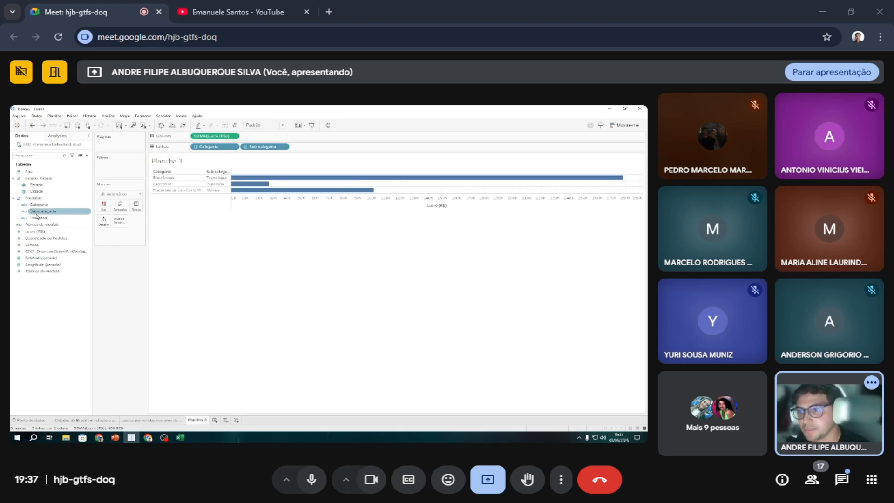
Try breaking the profit bars down by Produtos in the rows, inspect the bars, and undo that addition.
{"action": "left_click_drag", "start_coordinate": [38, 217], "coordinate": [309, 150]}
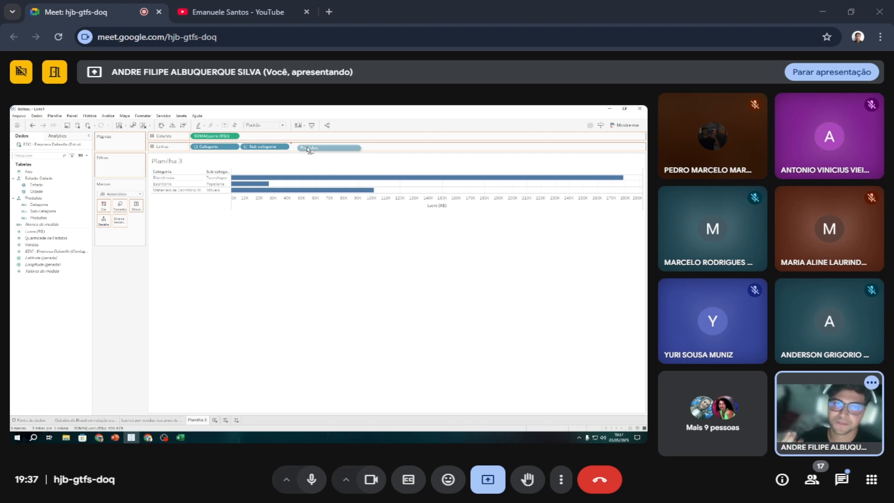
{"action": "left_click_drag", "start_coordinate": [308, 150], "coordinate": [309, 149]}
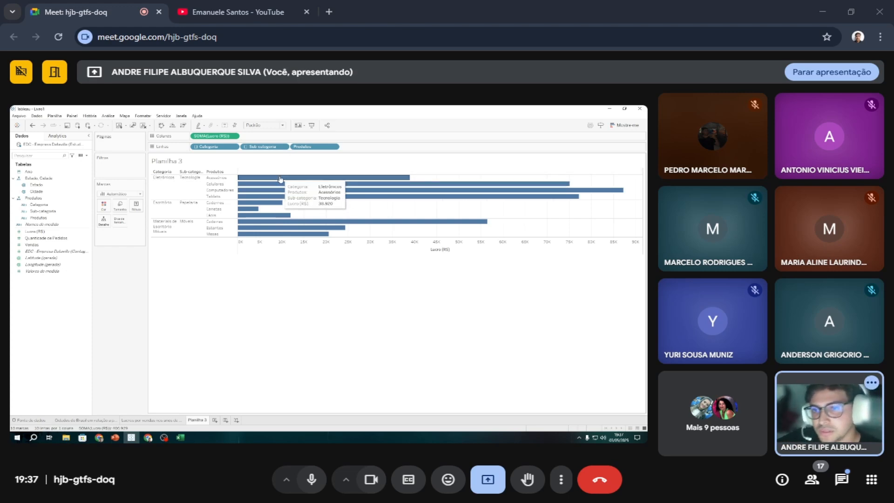
{"action": "mouse_move", "coordinate": [251, 191]}
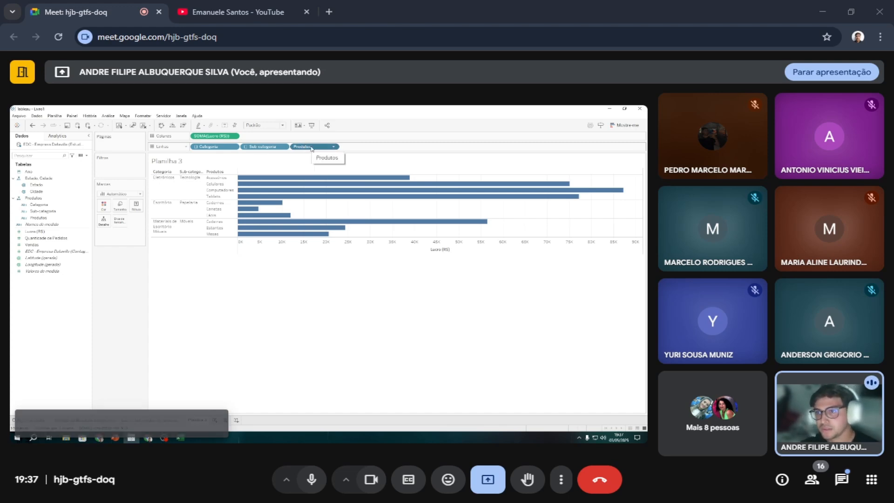
{"action": "key", "text": "ctrl+z"}
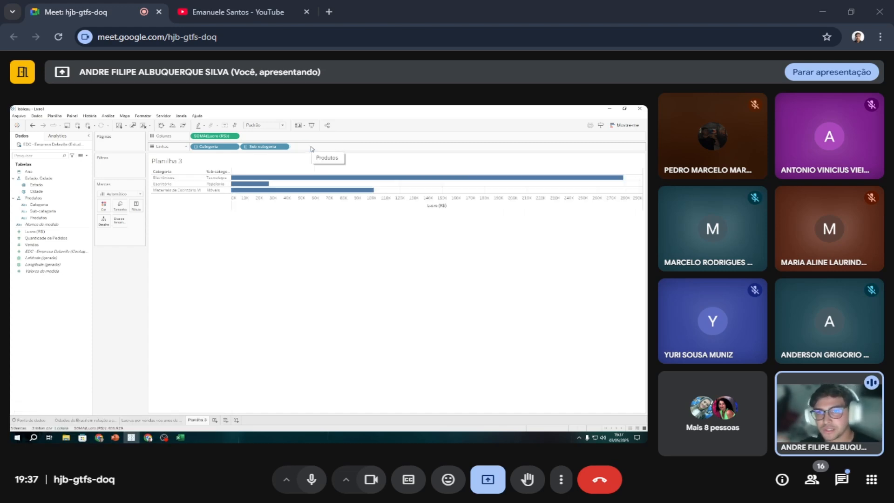
Demonstrate the Lucro (R$) axis sort by cycling through its orders, ending with the categories sorted by descending profit.
{"action": "left_click", "coordinate": [451, 206]}
{"action": "left_click", "coordinate": [450, 206]}
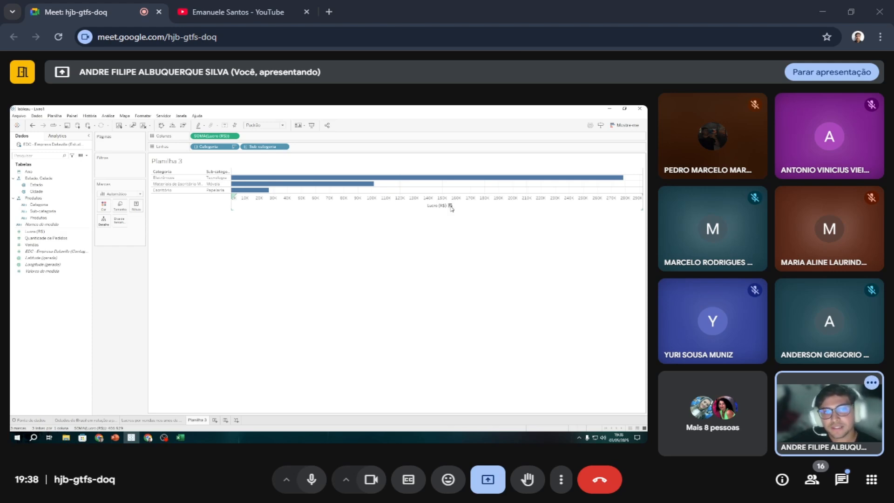
{"action": "left_click", "coordinate": [449, 206]}
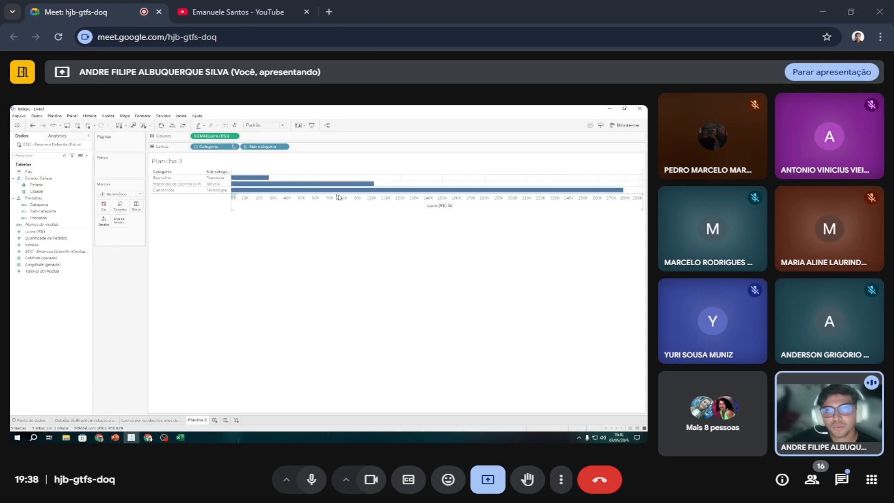
{"action": "left_click", "coordinate": [450, 206]}
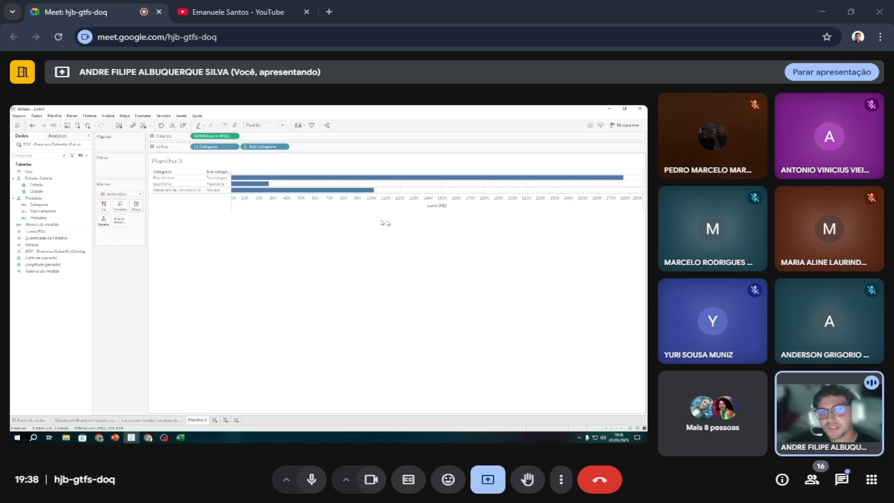
{"action": "left_click", "coordinate": [450, 206]}
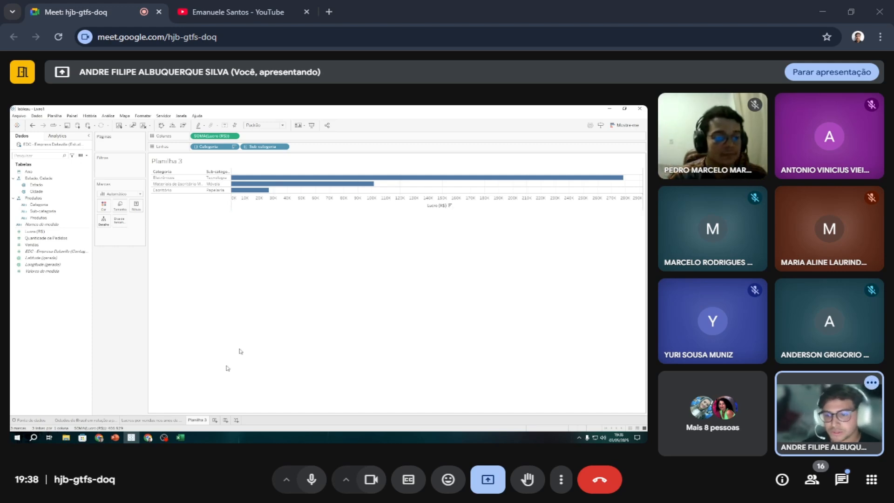
Rename the Planilha 3 worksheet as "Lucro por subcategorias - Dataville".
{"action": "double_click", "coordinate": [192, 421]}
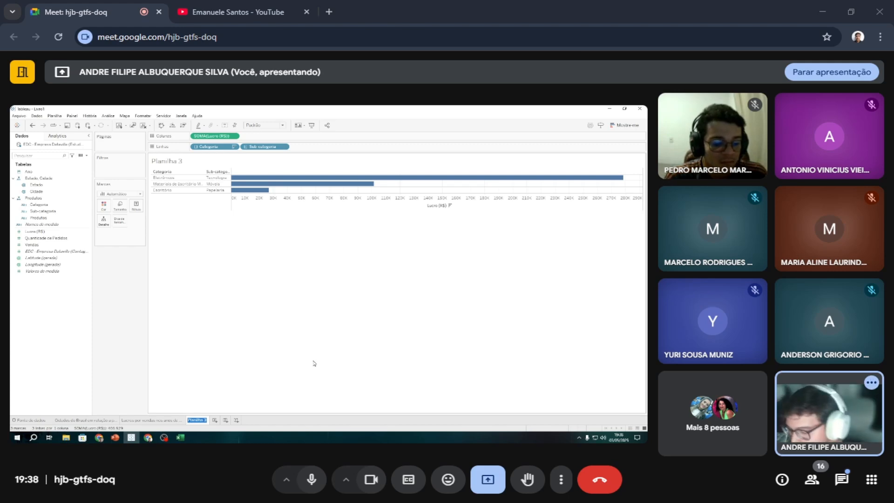
{"action": "type", "text": "Lucro"}
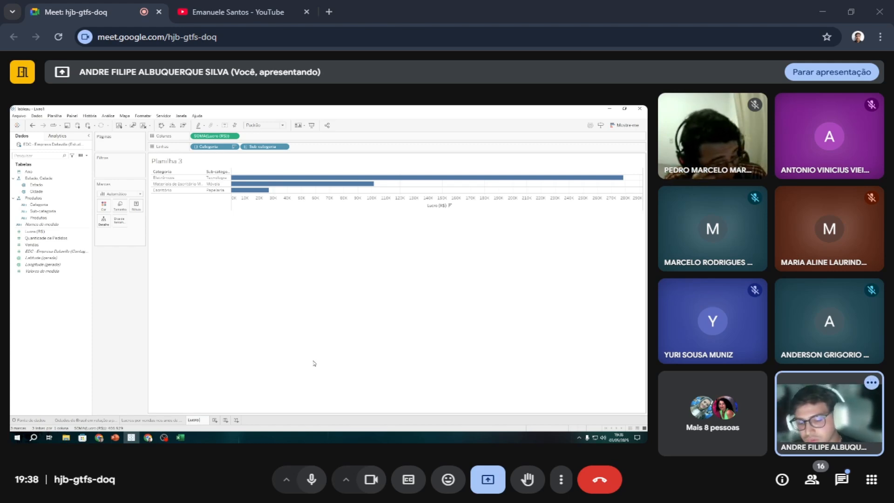
{"action": "type", "text": " por"}
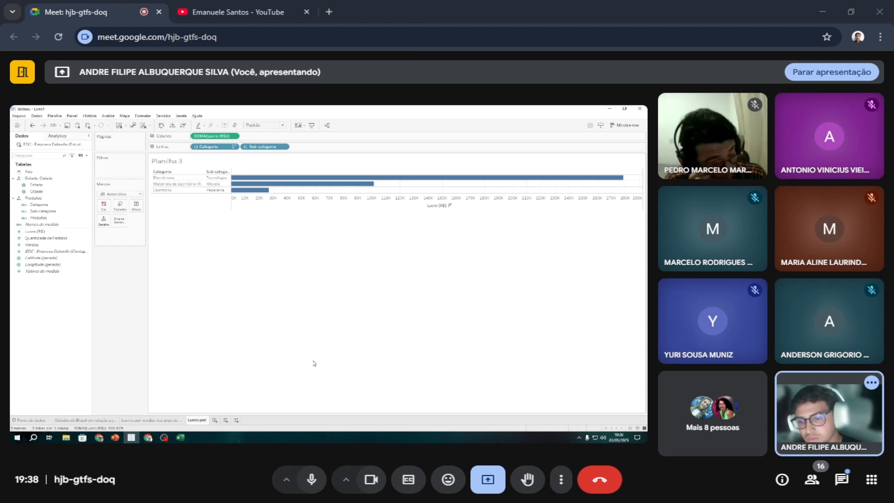
{"action": "type", "text": " subcate"}
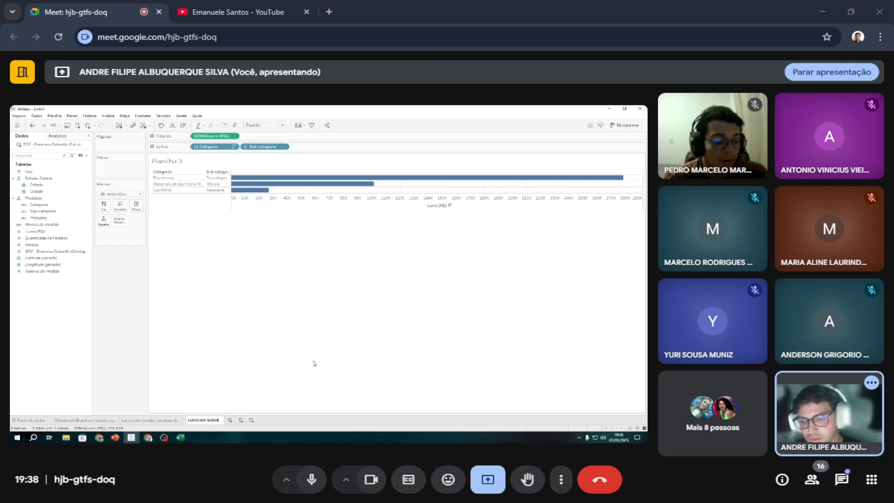
{"action": "type", "text": "gorias"}
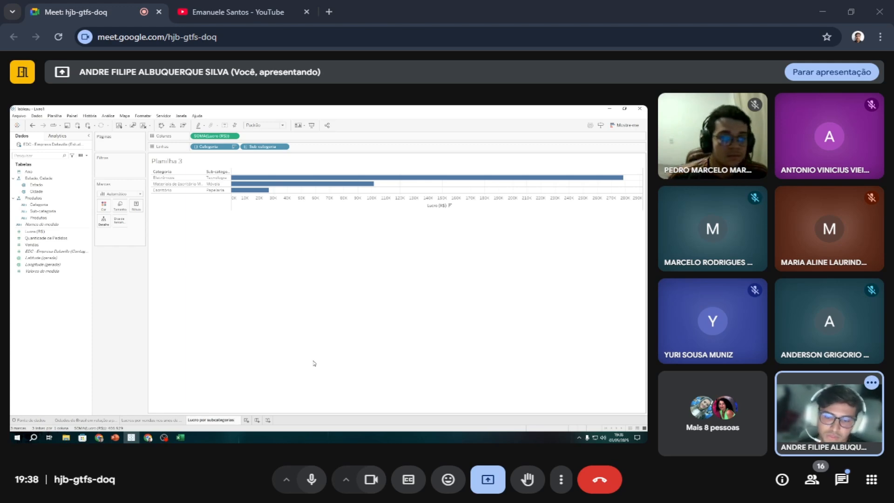
{"action": "type", "text": " - D"}
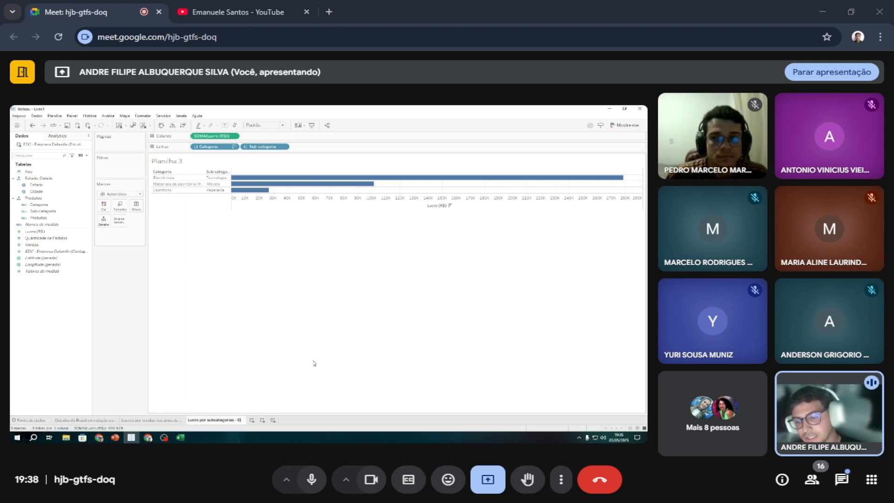
{"action": "type", "text": "atavi"}
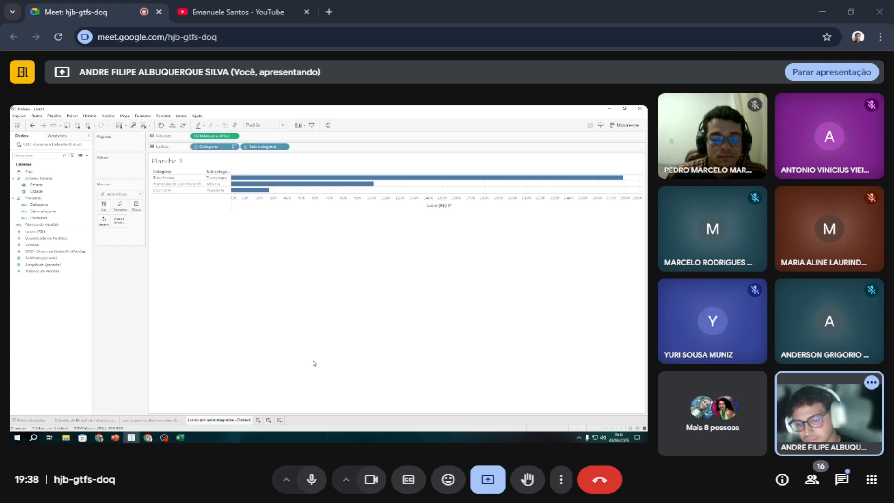
{"action": "type", "text": "lle"}
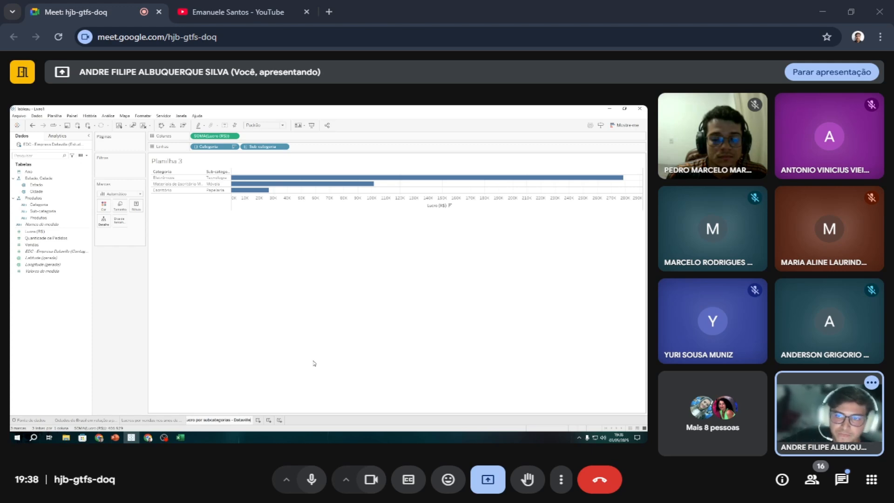
{"action": "key", "text": "Return"}
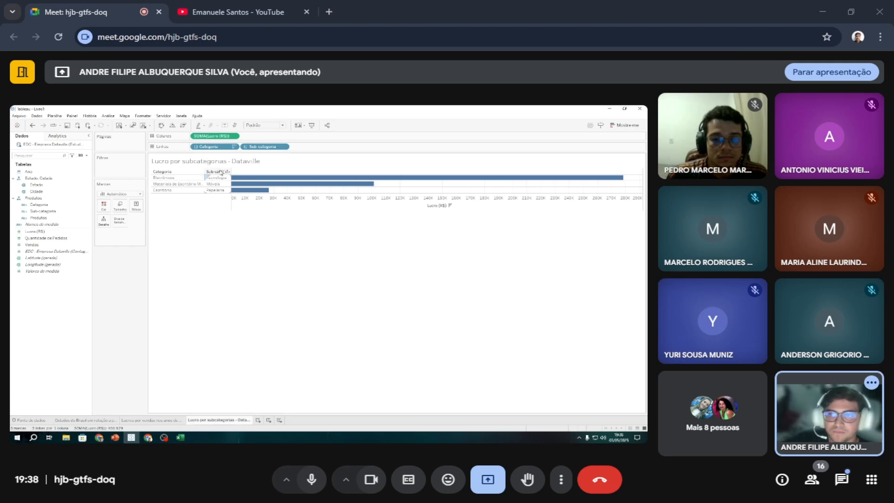
Format the subcategory profit chart's title as bold teal text.
{"action": "double_click", "coordinate": [205, 161]}
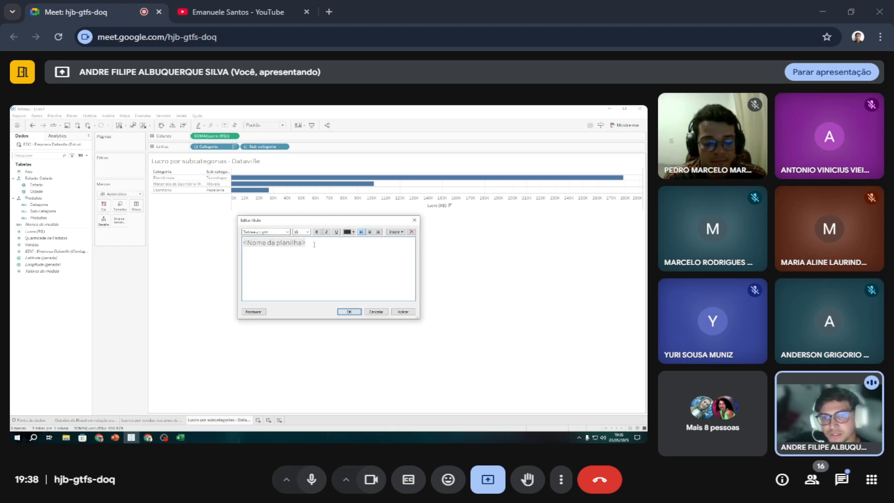
{"action": "key", "text": "ctrl+a"}
{"action": "left_click", "coordinate": [353, 231]}
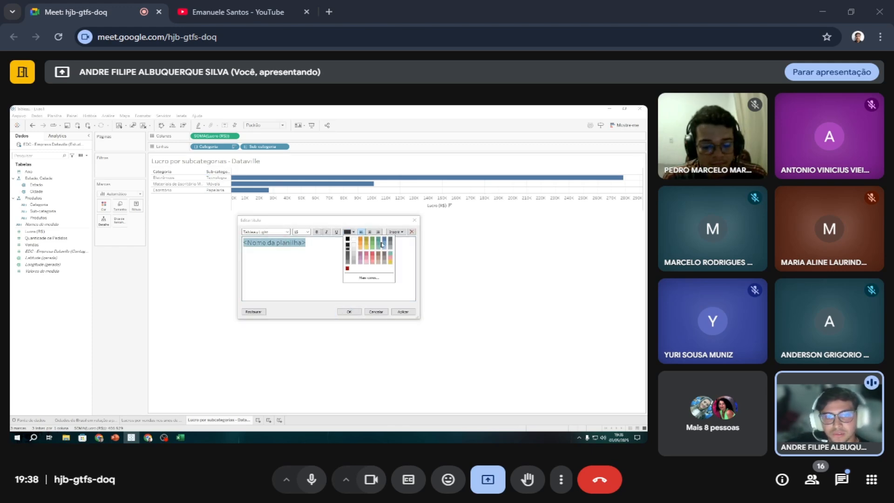
{"action": "left_click", "coordinate": [391, 254]}
{"action": "left_click", "coordinate": [403, 311]}
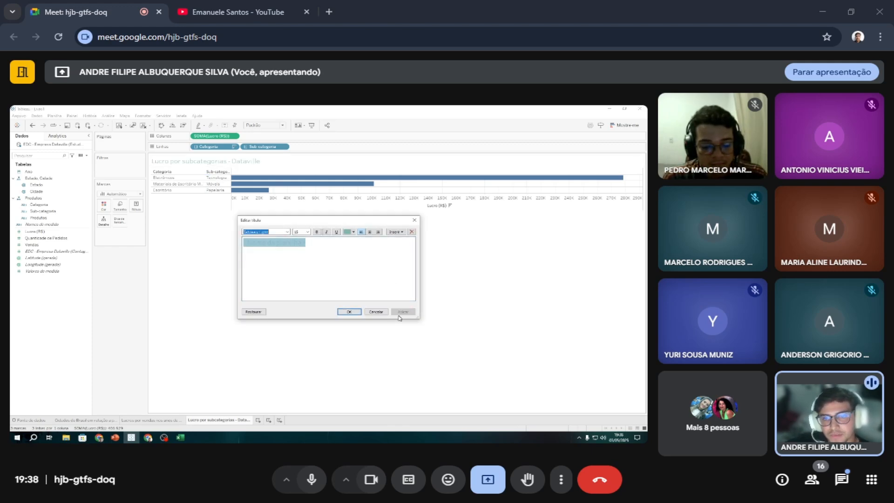
{"action": "left_click", "coordinate": [319, 232]}
{"action": "left_click", "coordinate": [403, 311]}
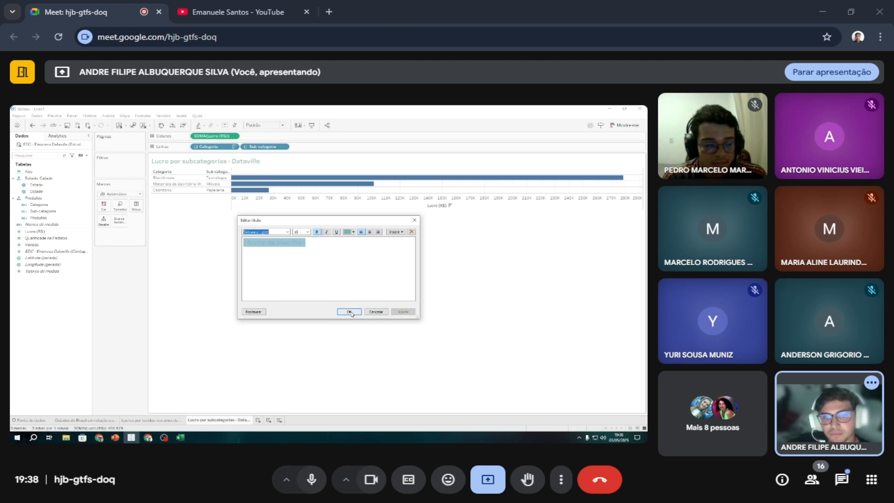
{"action": "left_click", "coordinate": [349, 311]}
Colour the profit bars by Sub-categoria and assign the Vermelho palette to the subcategories.
{"action": "mouse_move", "coordinate": [241, 188]}
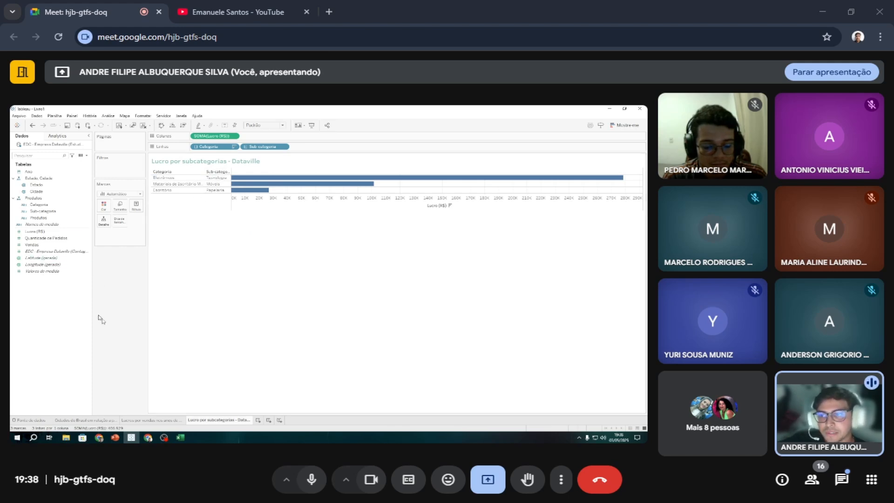
{"action": "left_click_drag", "start_coordinate": [43, 211], "coordinate": [104, 207]}
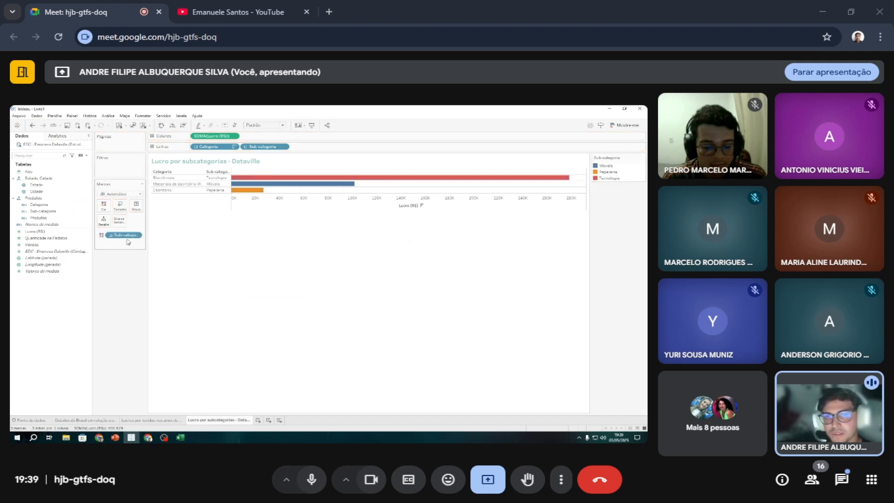
{"action": "mouse_move", "coordinate": [318, 182]}
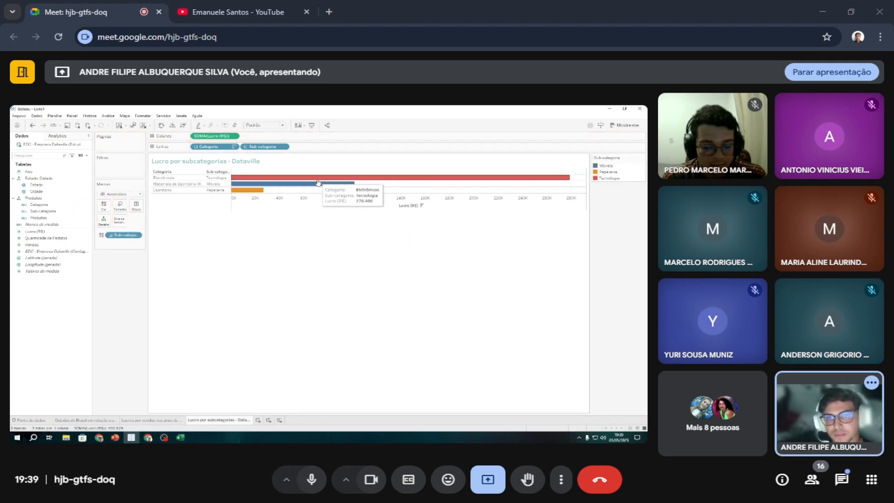
{"action": "mouse_move", "coordinate": [286, 186]}
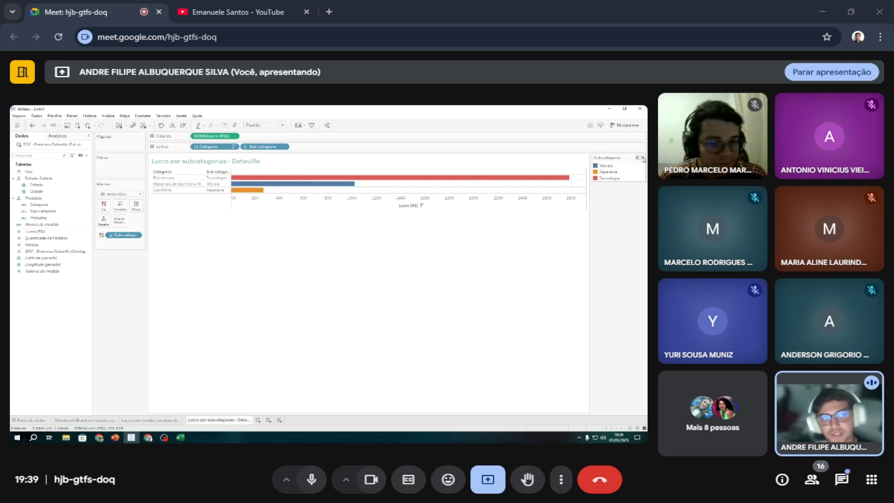
{"action": "left_click", "coordinate": [643, 159]}
{"action": "left_click", "coordinate": [605, 172]}
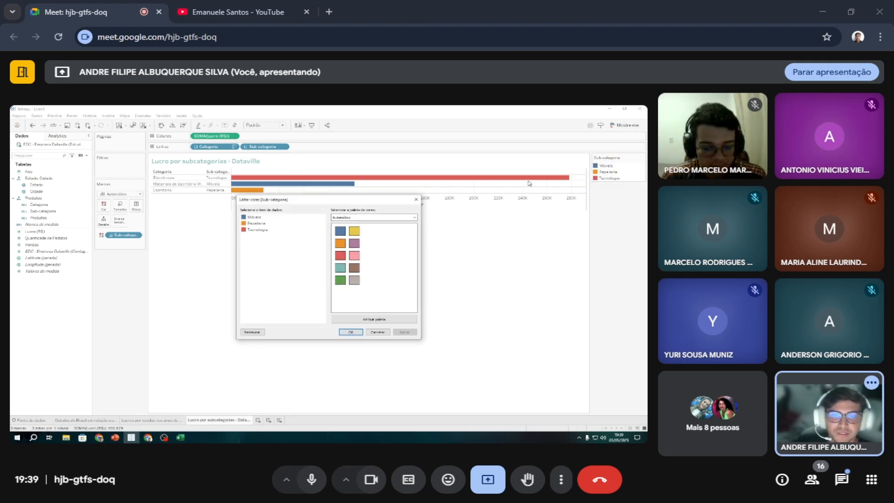
{"action": "left_click", "coordinate": [354, 217]}
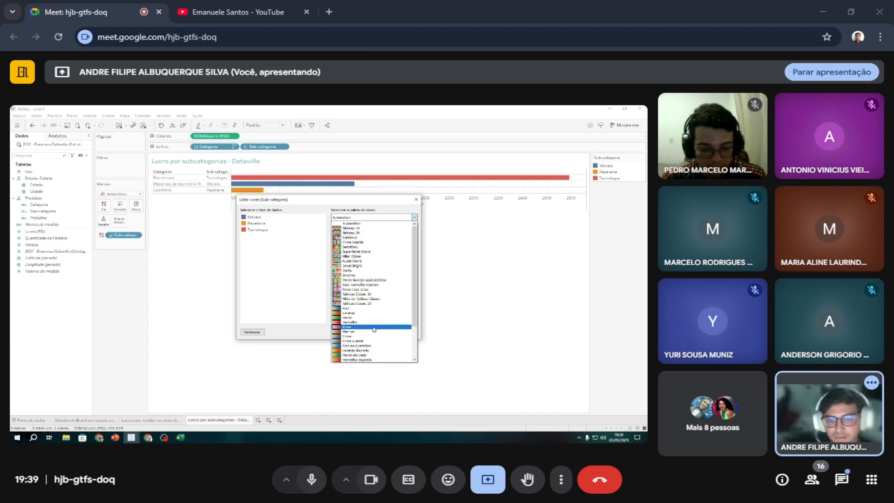
{"action": "left_click", "coordinate": [370, 305]}
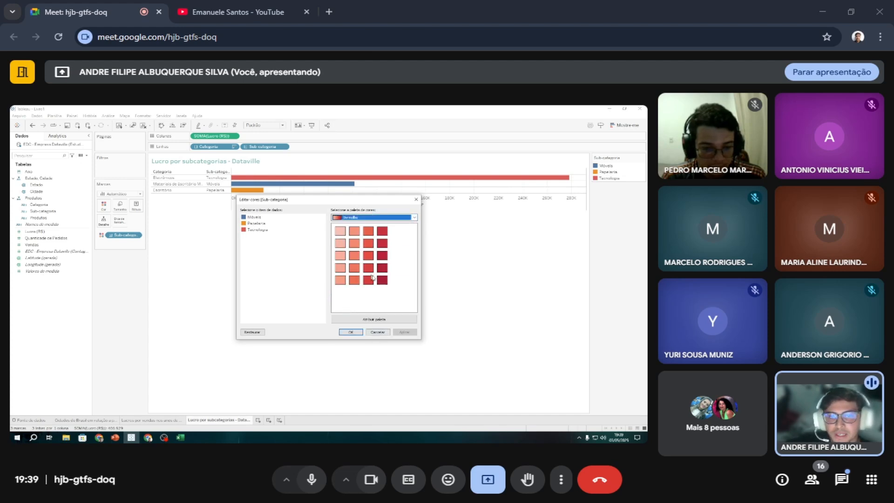
{"action": "left_click", "coordinate": [384, 319]}
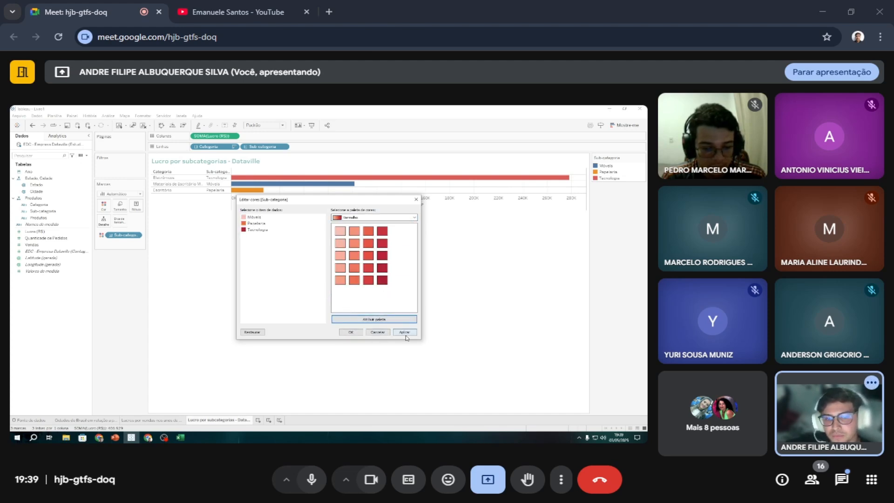
{"action": "left_click", "coordinate": [405, 333]}
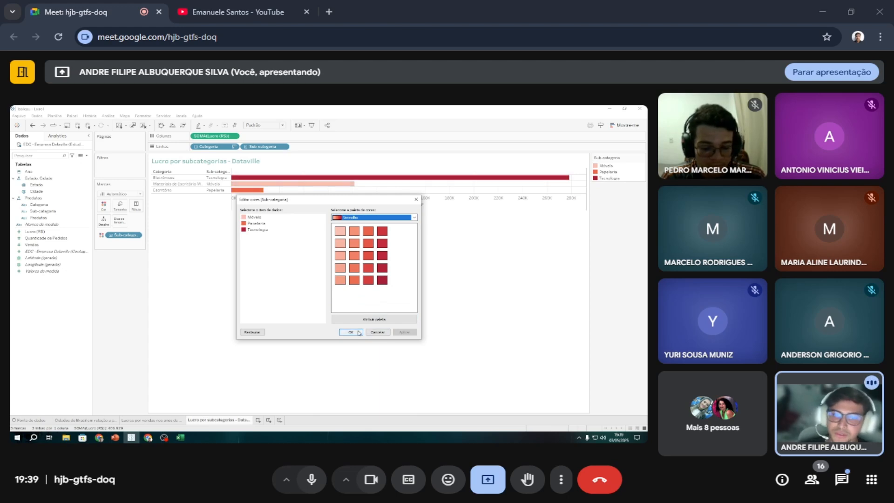
{"action": "left_click", "coordinate": [359, 332]}
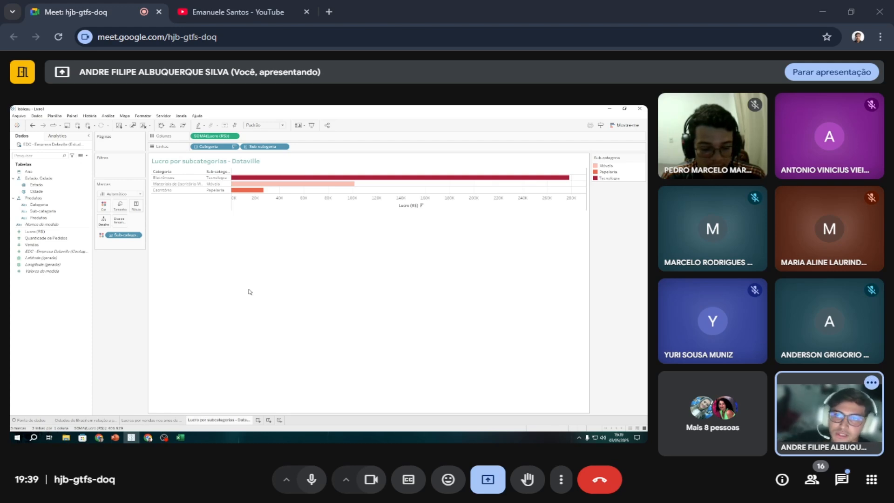
Set the worksheet's header font (Cabeçalho) to teal so the row headers and the Lucro (R$) axis match the title.
{"action": "right_click", "coordinate": [278, 179]}
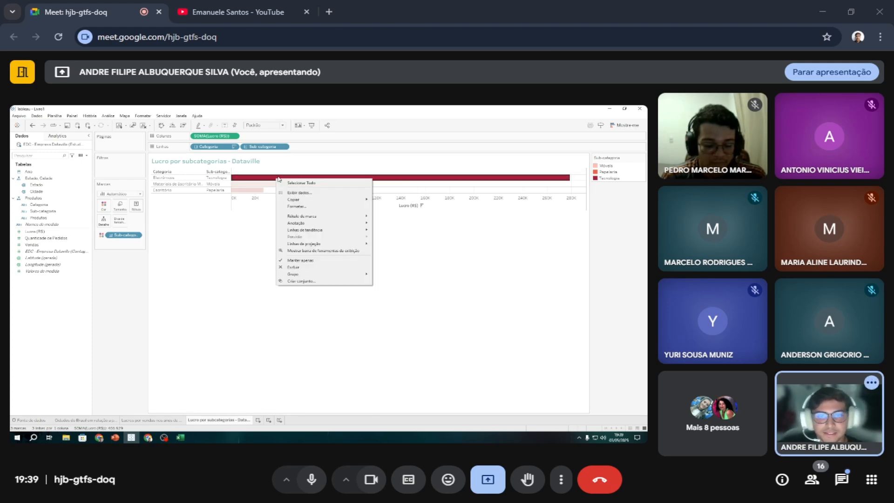
{"action": "left_click", "coordinate": [297, 206]}
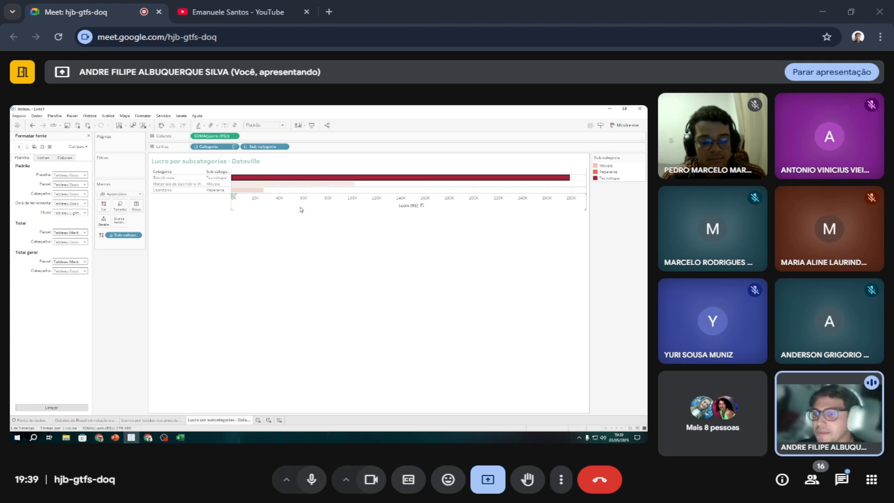
{"action": "left_click", "coordinate": [85, 185]}
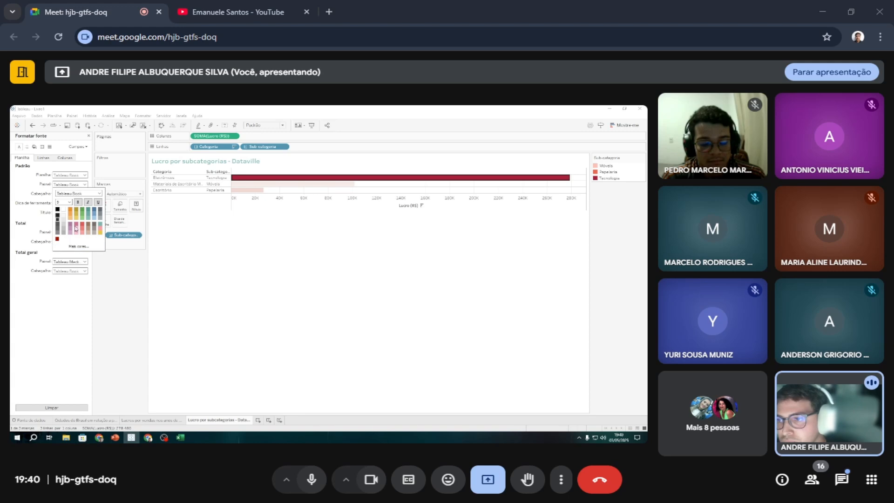
{"action": "left_click", "coordinate": [135, 268]}
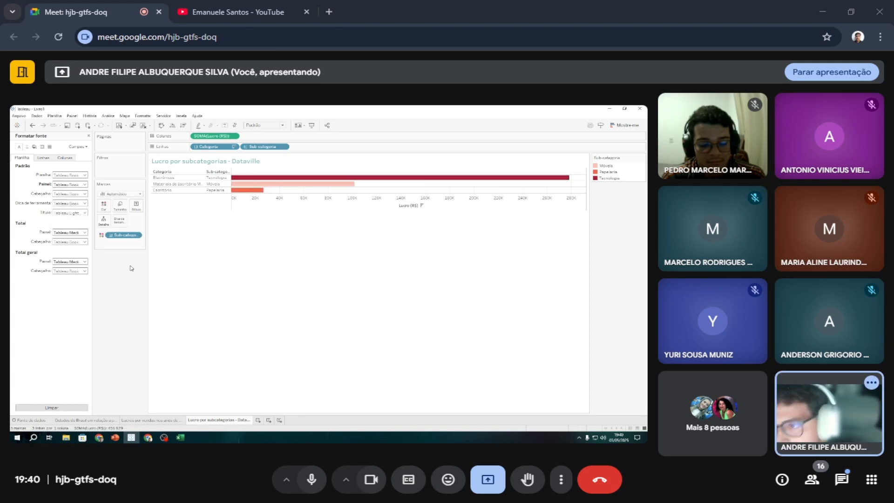
{"action": "left_click", "coordinate": [84, 213]}
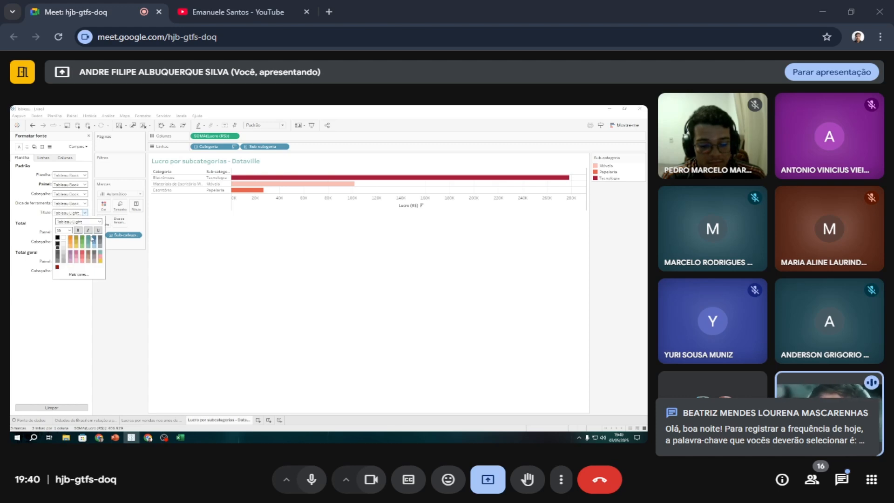
{"action": "left_click", "coordinate": [120, 249]}
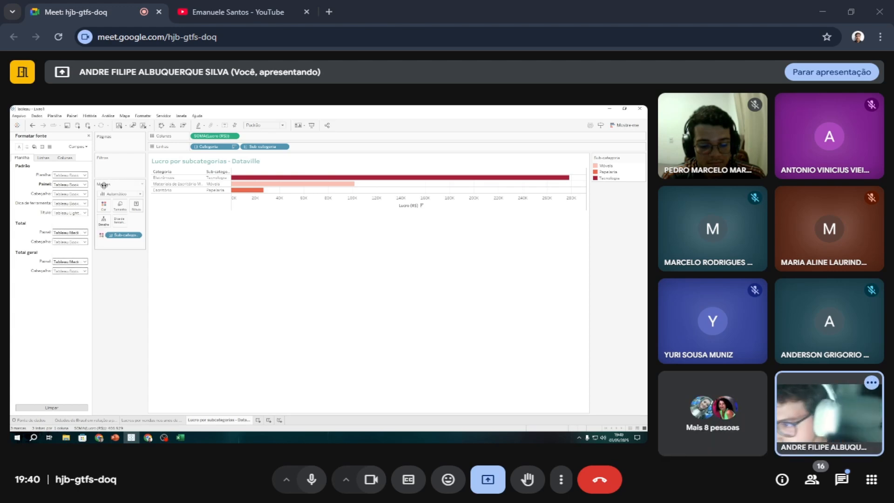
{"action": "left_click", "coordinate": [85, 203]}
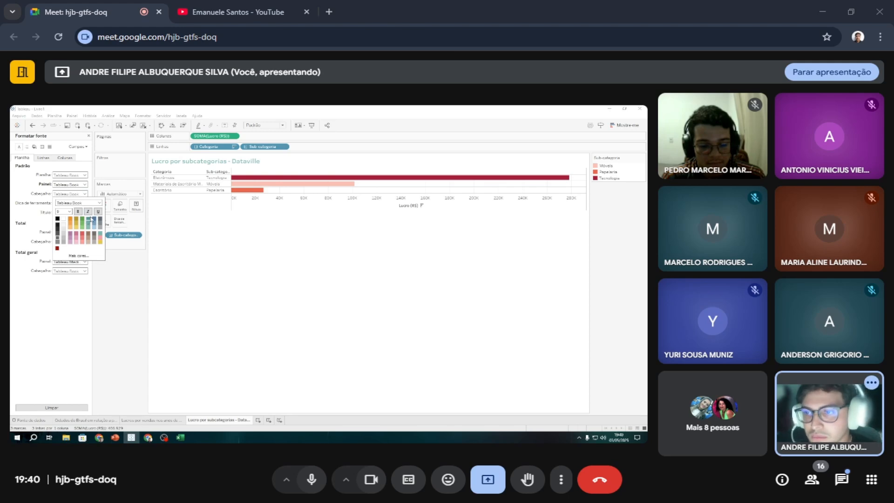
{"action": "left_click", "coordinate": [112, 274]}
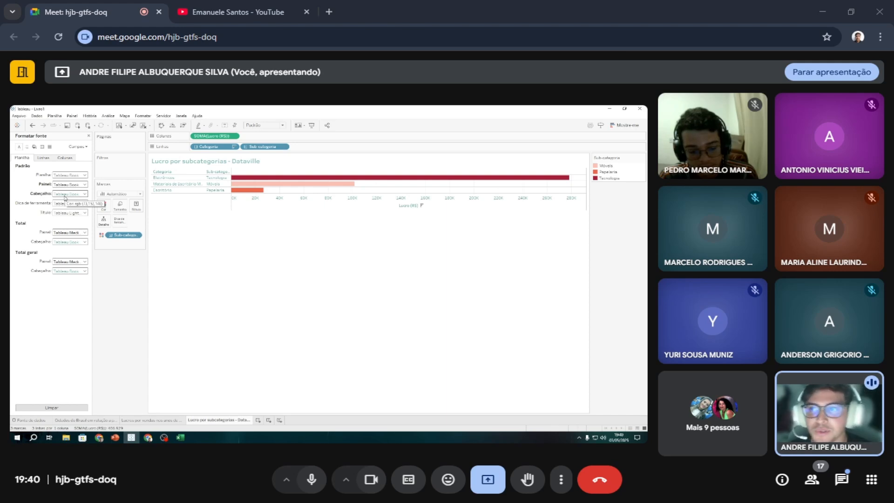
{"action": "left_click", "coordinate": [89, 136]}
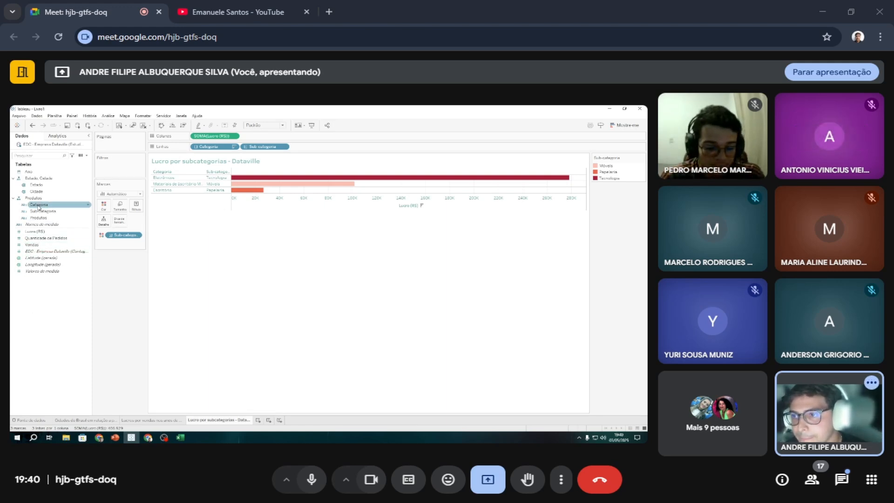
Label the bars with the sum of Lucro (R$) and align the labels horizontally to the centre.
{"action": "left_click_drag", "start_coordinate": [43, 211], "coordinate": [136, 206]}
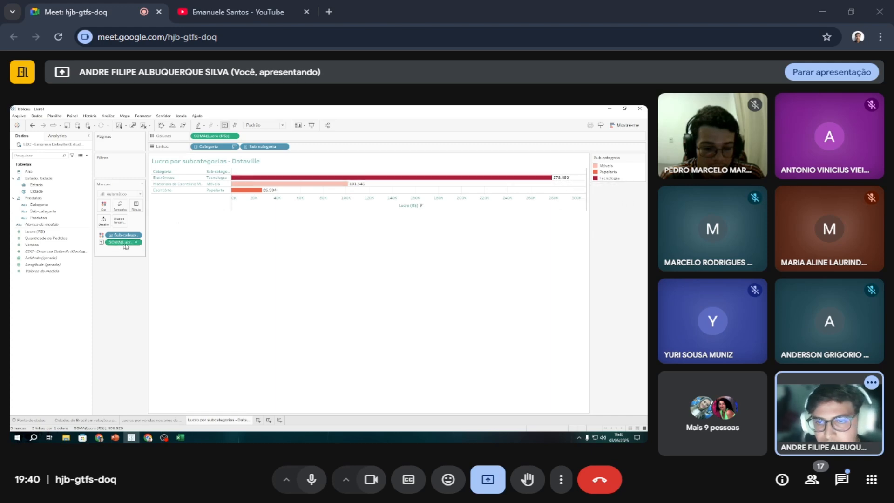
{"action": "mouse_move", "coordinate": [267, 193]}
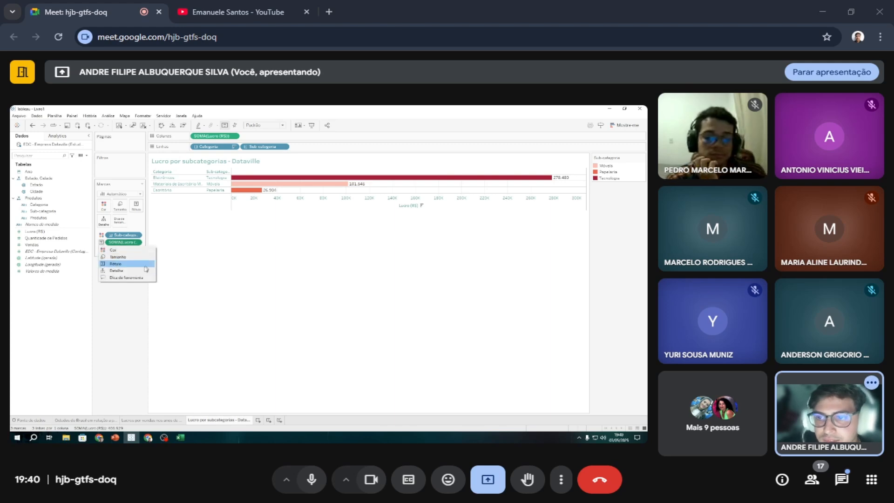
{"action": "left_click", "coordinate": [140, 206]}
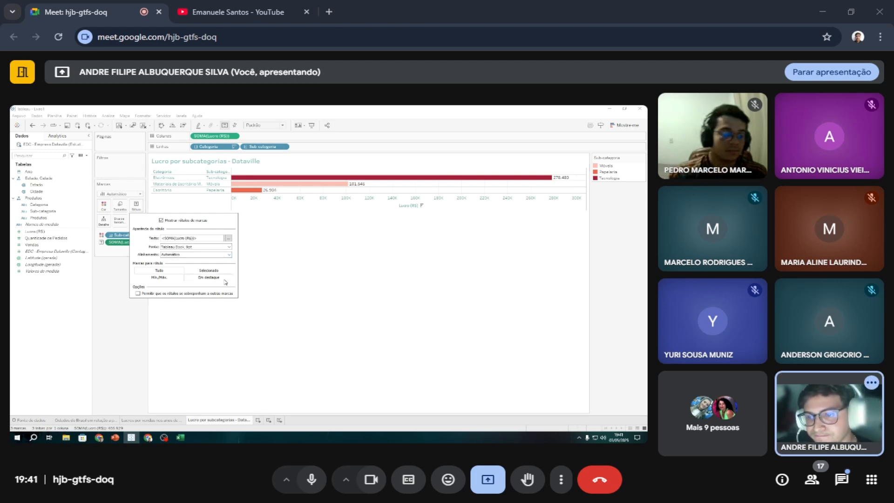
{"action": "left_click", "coordinate": [229, 255]}
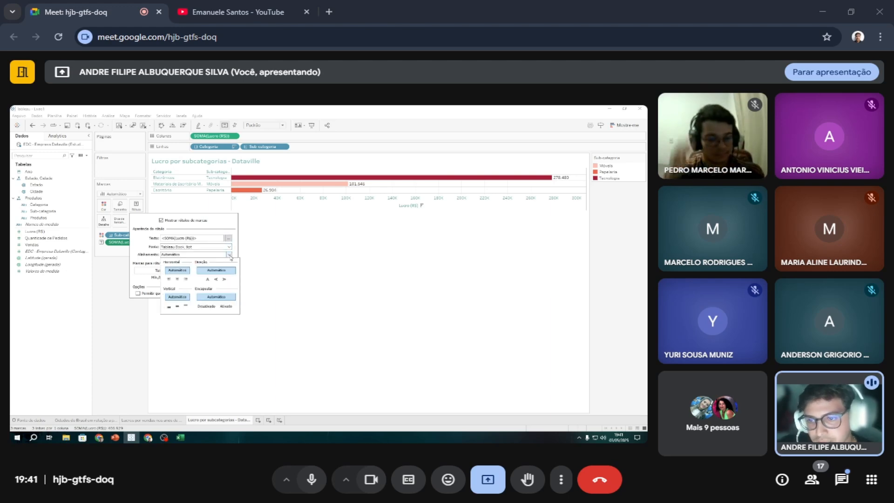
{"action": "left_click", "coordinate": [177, 279]}
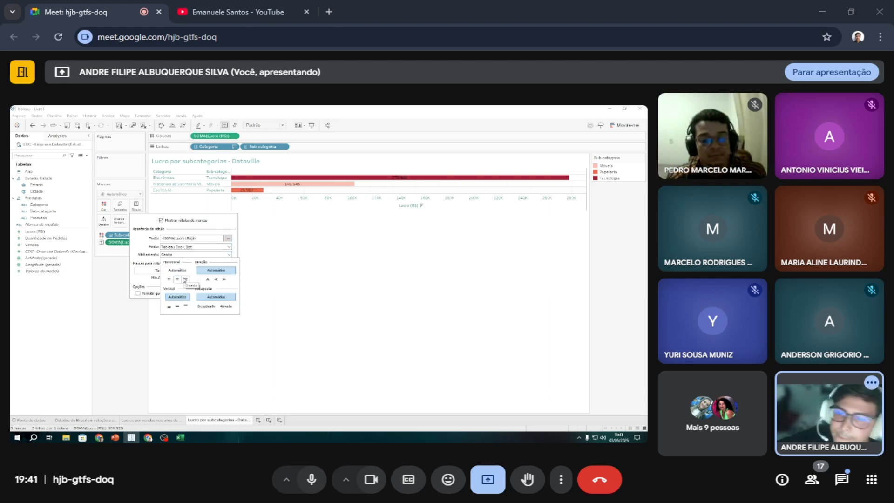
{"action": "left_click", "coordinate": [145, 240]}
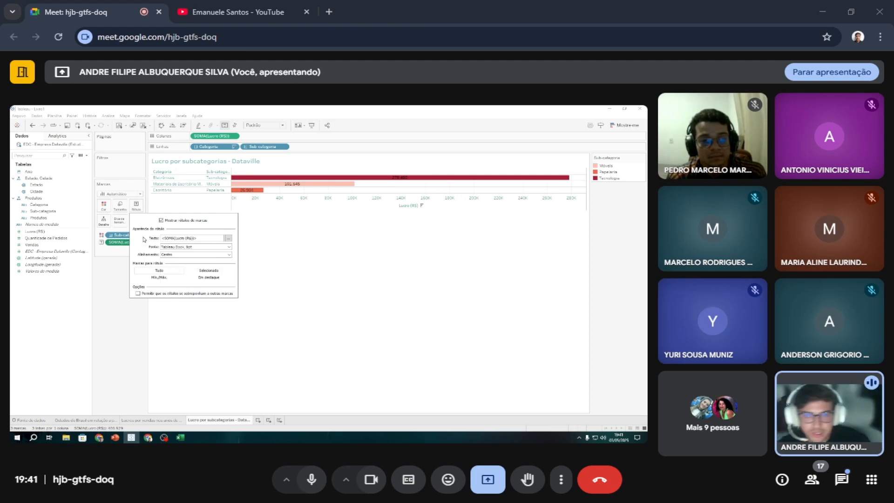
{"action": "left_click", "coordinate": [113, 268]}
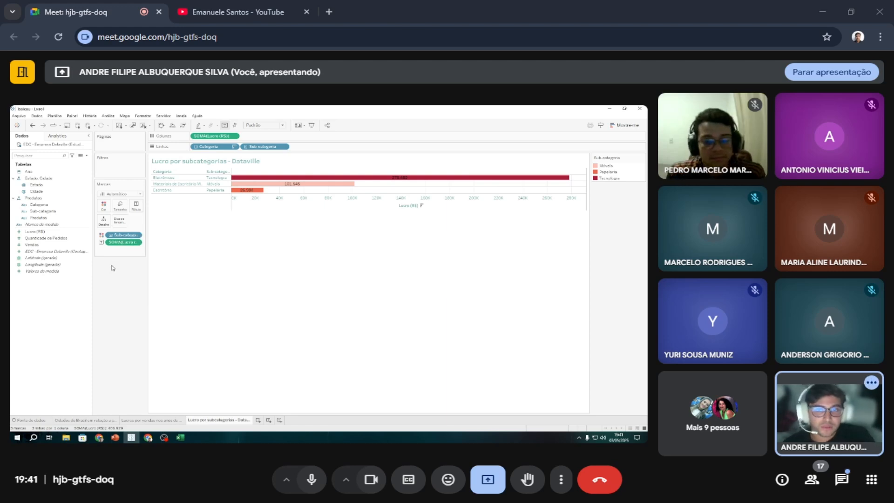
Make the profit labels on the bars bold through the worksheet's Painel font.
{"action": "left_click", "coordinate": [293, 177]}
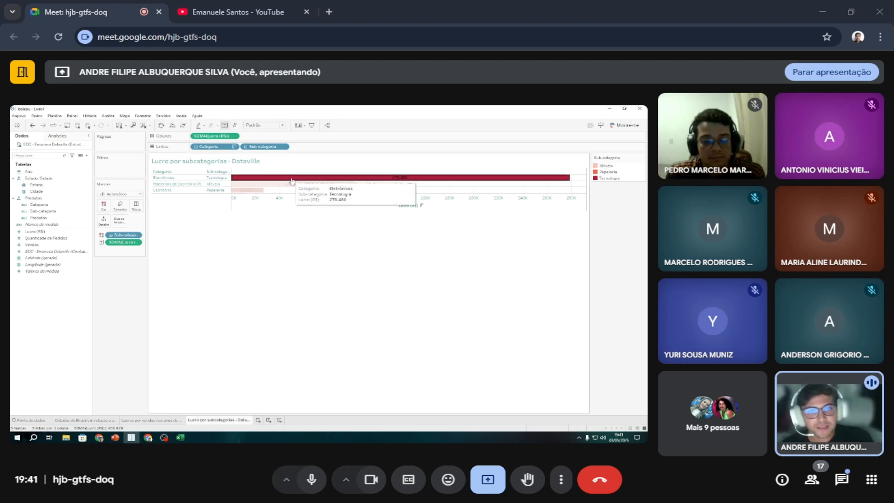
{"action": "right_click", "coordinate": [293, 177]}
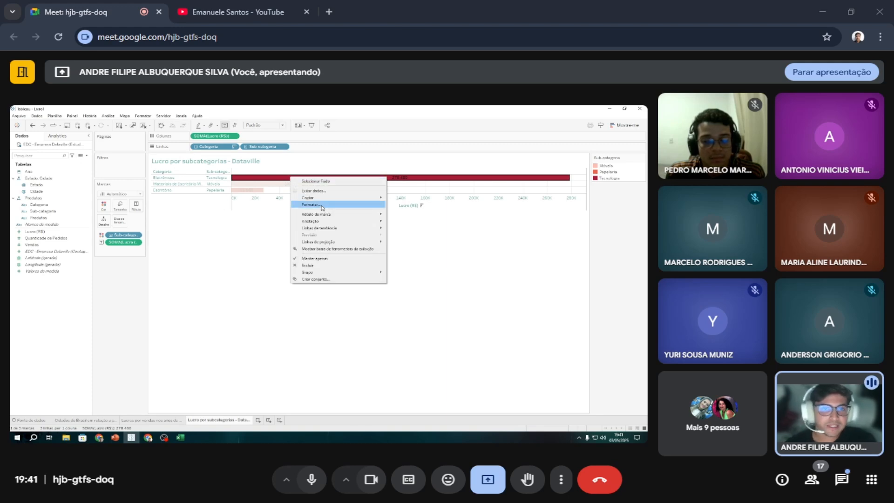
{"action": "left_click", "coordinate": [325, 204]}
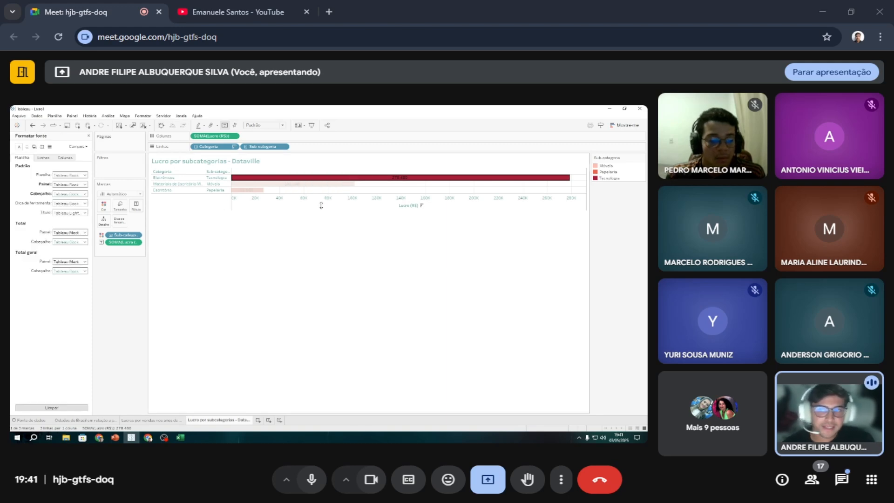
{"action": "left_click", "coordinate": [85, 194]}
{"action": "left_click", "coordinate": [78, 285]}
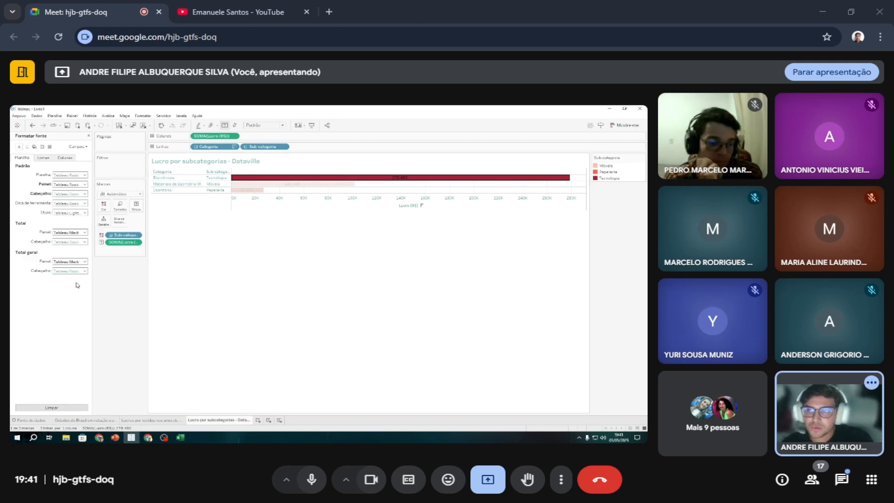
{"action": "left_click", "coordinate": [81, 203]}
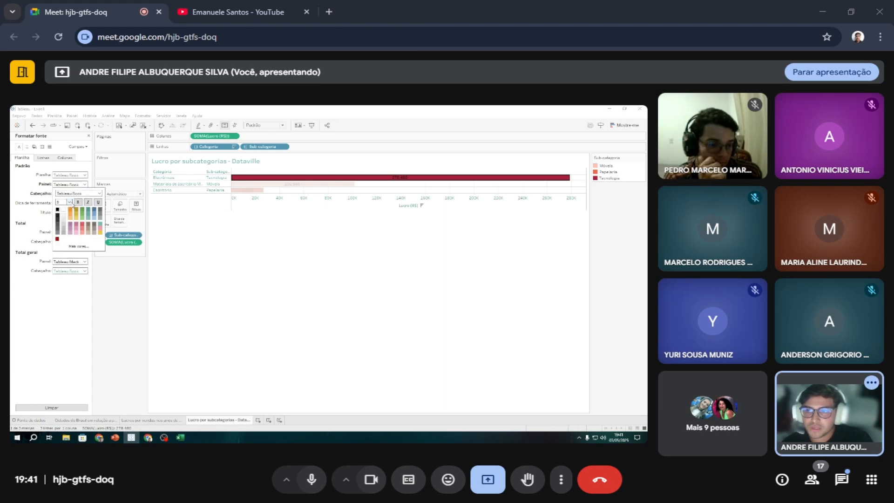
{"action": "left_click", "coordinate": [216, 251]}
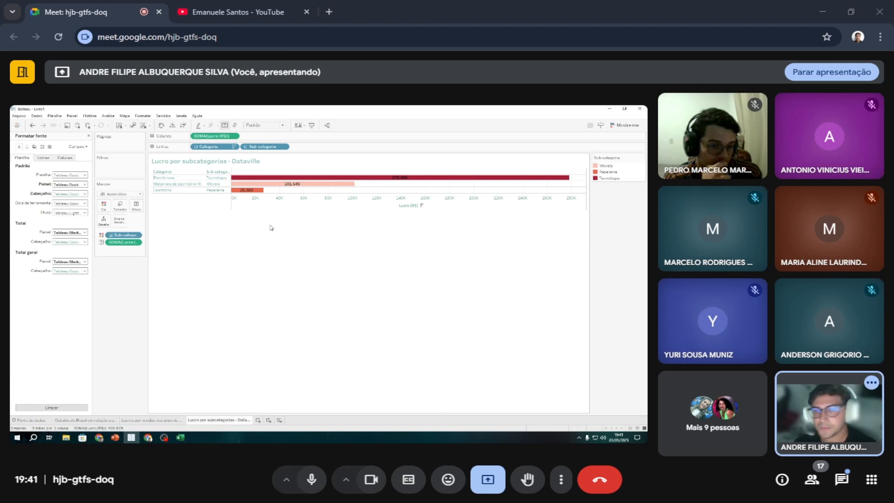
{"action": "mouse_move", "coordinate": [342, 178]}
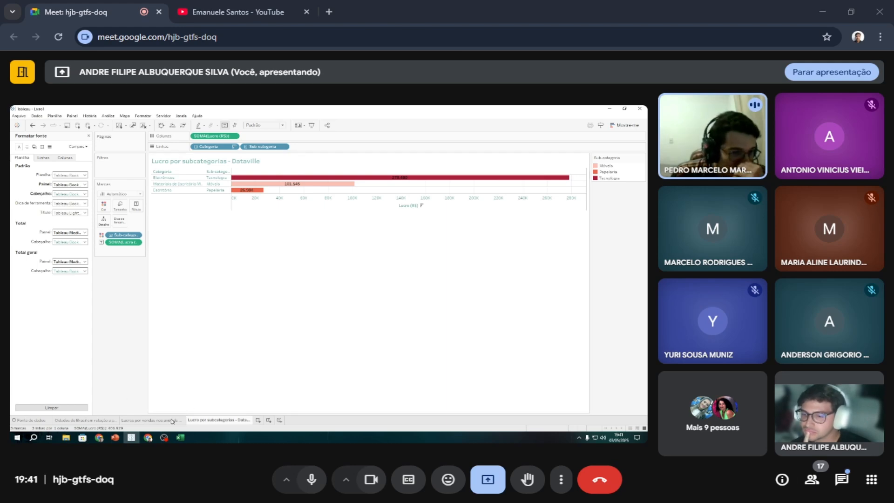
Colour the profit labels on the bars white and close the font formatting.
{"action": "left_click", "coordinate": [85, 185]}
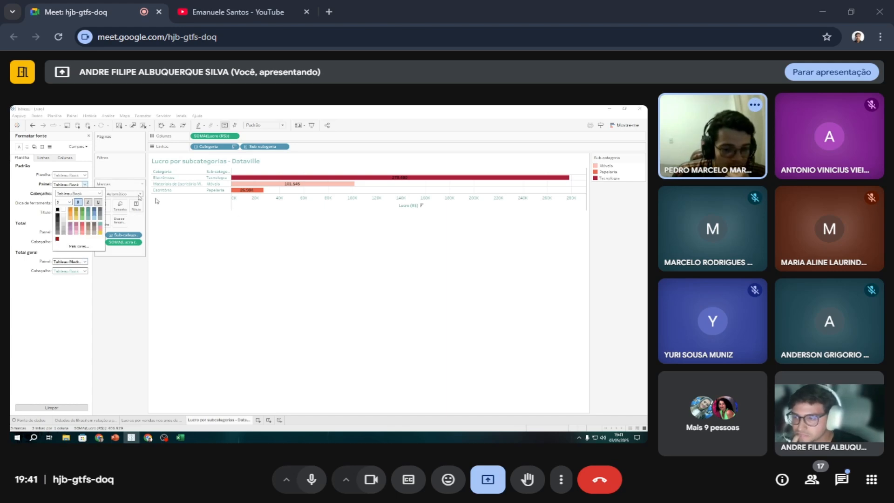
{"action": "left_click", "coordinate": [65, 211]}
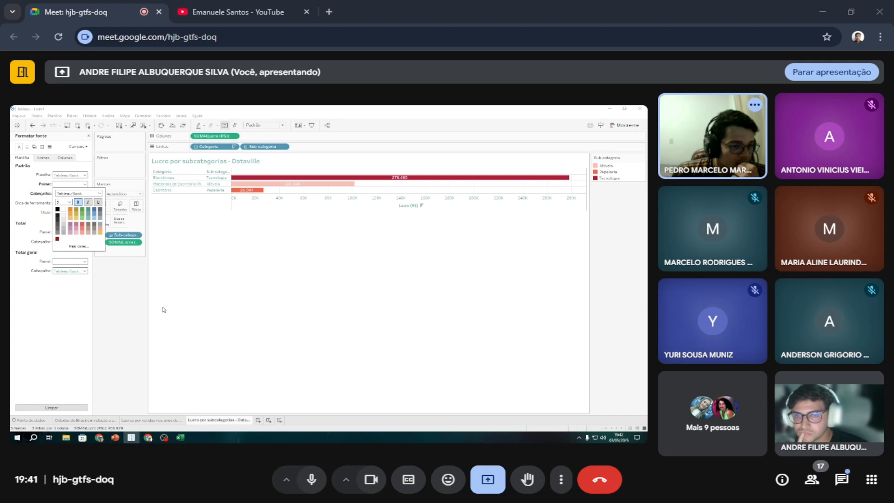
{"action": "left_click", "coordinate": [116, 270]}
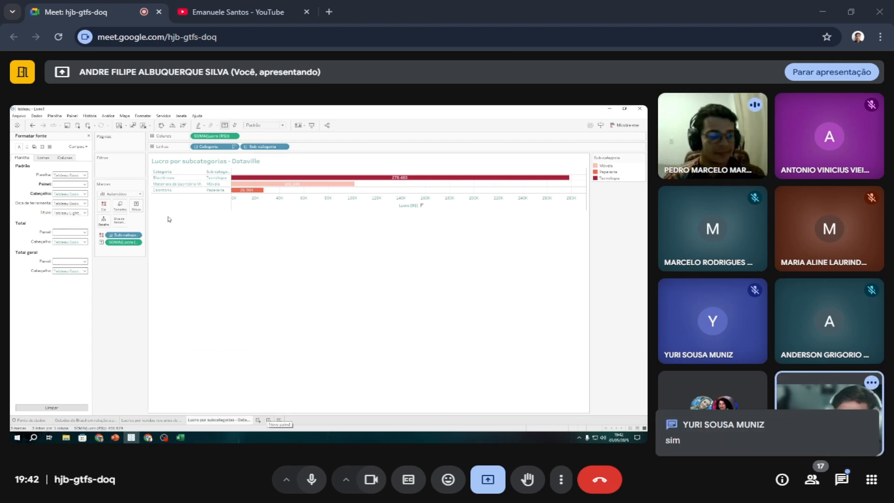
{"action": "left_click", "coordinate": [89, 136]}
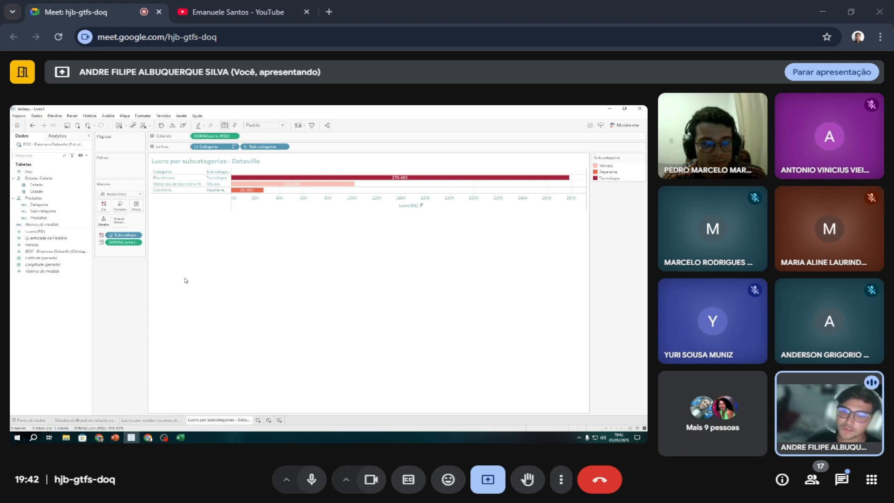
Create a dashboard and stack the Brazil orders map, the yearly profit-and-sales chart and the subcategory profit chart from top to bottom.
{"action": "left_click", "coordinate": [268, 421]}
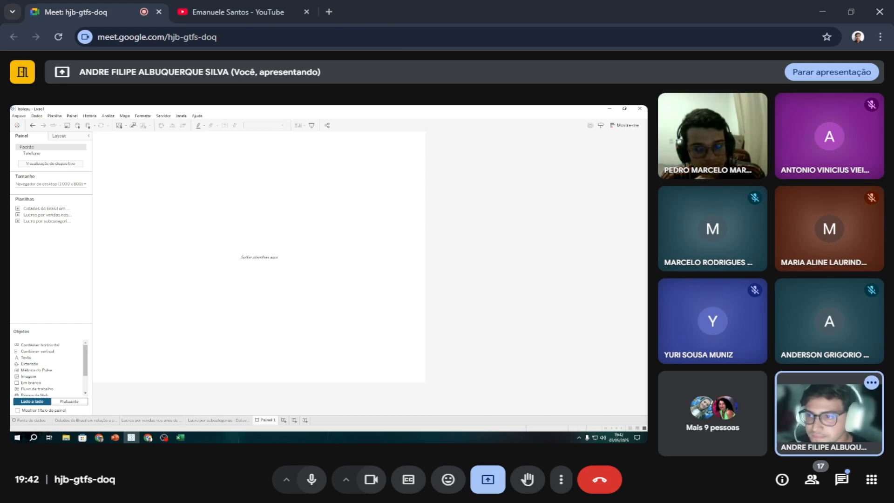
{"action": "left_click_drag", "start_coordinate": [44, 208], "coordinate": [197, 154]}
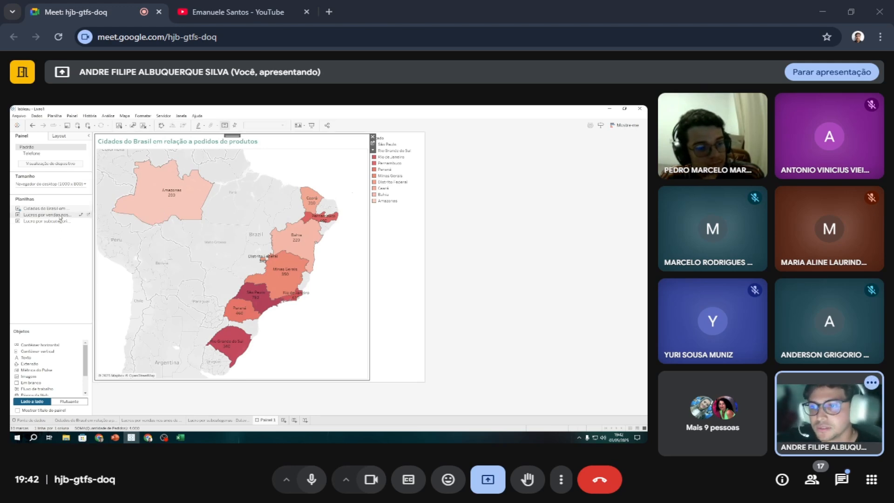
{"action": "mouse_move", "coordinate": [58, 216]}
{"action": "left_mouse_down"}
{"action": "mouse_move", "coordinate": [184, 374]}
{"action": "mouse_move", "coordinate": [209, 377]}
{"action": "left_mouse_up"}
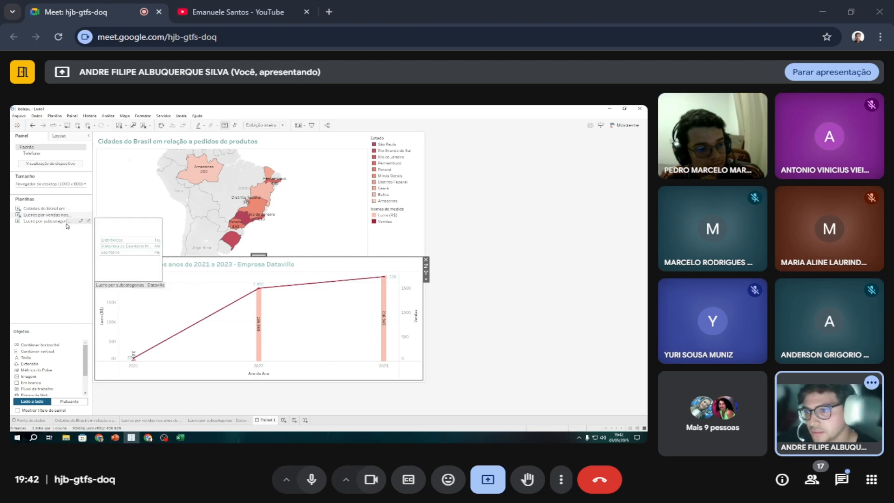
{"action": "mouse_move", "coordinate": [47, 221]}
{"action": "left_mouse_down"}
{"action": "mouse_move", "coordinate": [135, 261]}
{"action": "mouse_move", "coordinate": [134, 356]}
{"action": "mouse_move", "coordinate": [246, 370]}
{"action": "left_mouse_up"}
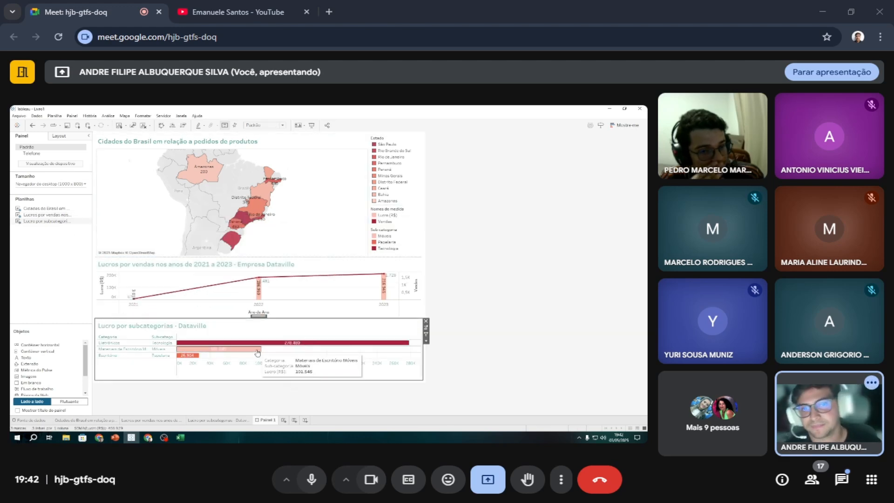
Remove the Estado, Nomes de medida and Sub-categoria colour legends from the dashboard.
{"action": "left_click", "coordinate": [406, 171]}
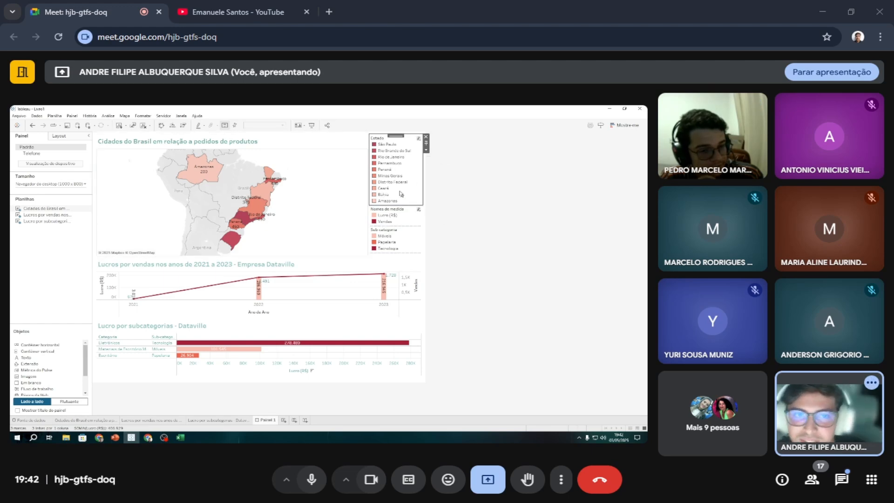
{"action": "left_click", "coordinate": [414, 223]}
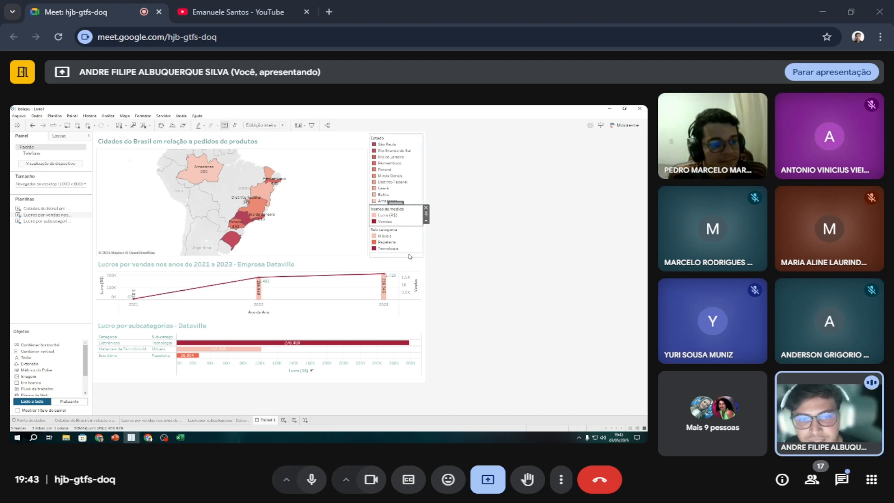
{"action": "left_click", "coordinate": [413, 142]}
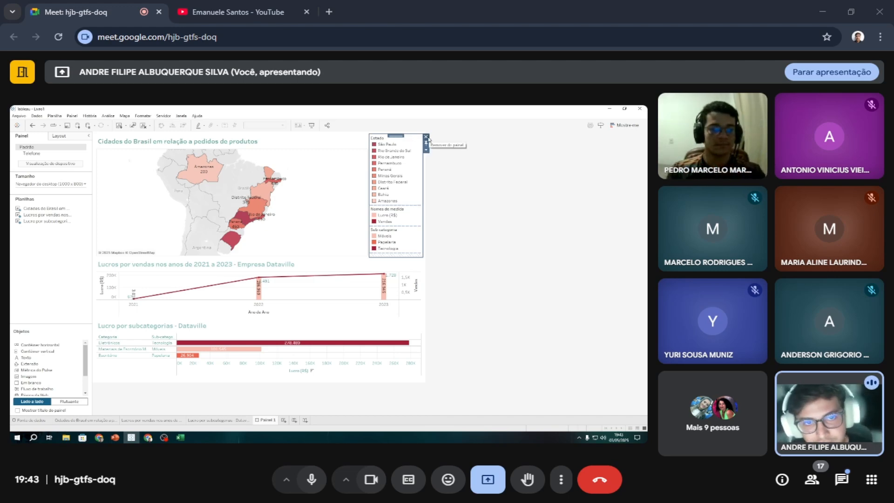
{"action": "left_click", "coordinate": [412, 153]}
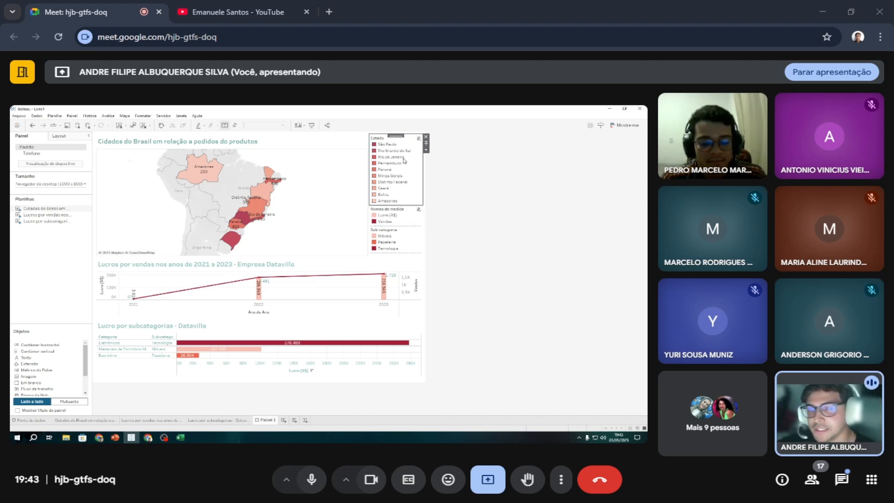
{"action": "left_click", "coordinate": [426, 137]}
{"action": "left_click", "coordinate": [404, 145]}
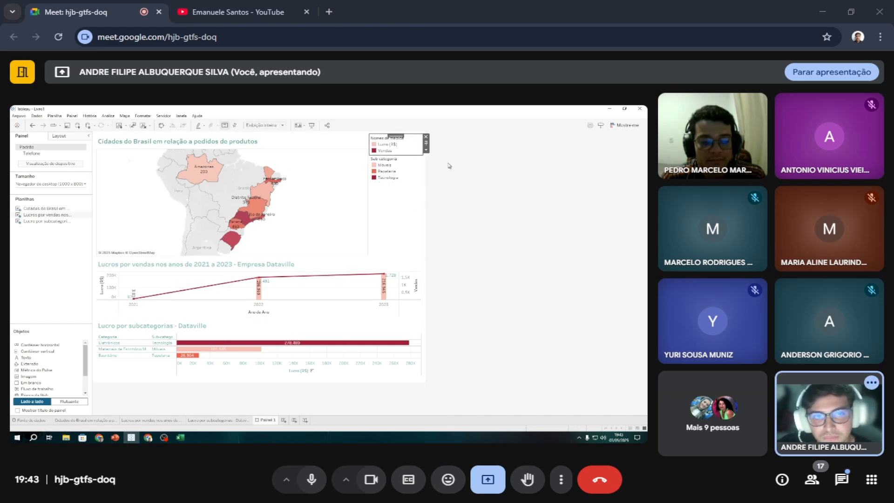
{"action": "left_click", "coordinate": [425, 138]}
{"action": "left_click", "coordinate": [400, 151]}
{"action": "left_click", "coordinate": [425, 138]}
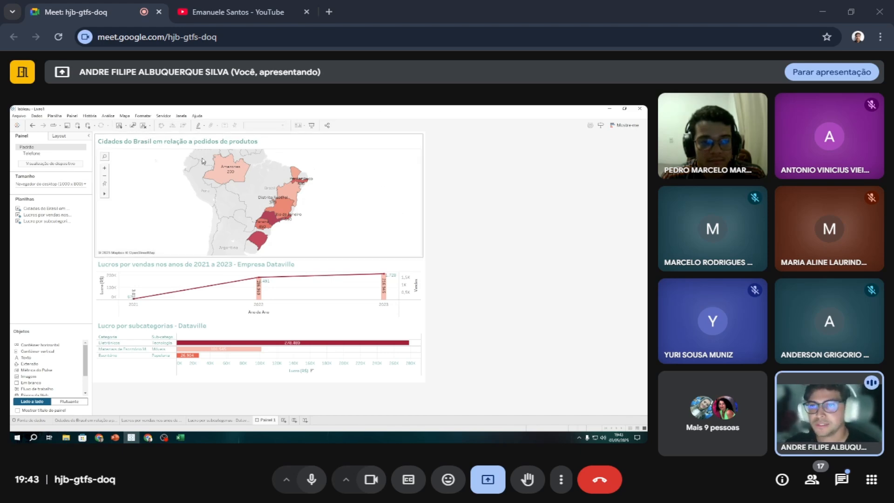
Hide the sheet titles of the orders map, the yearly profit-and-sales chart and the subcategory profit chart on the dashboard.
{"action": "left_click", "coordinate": [207, 141]}
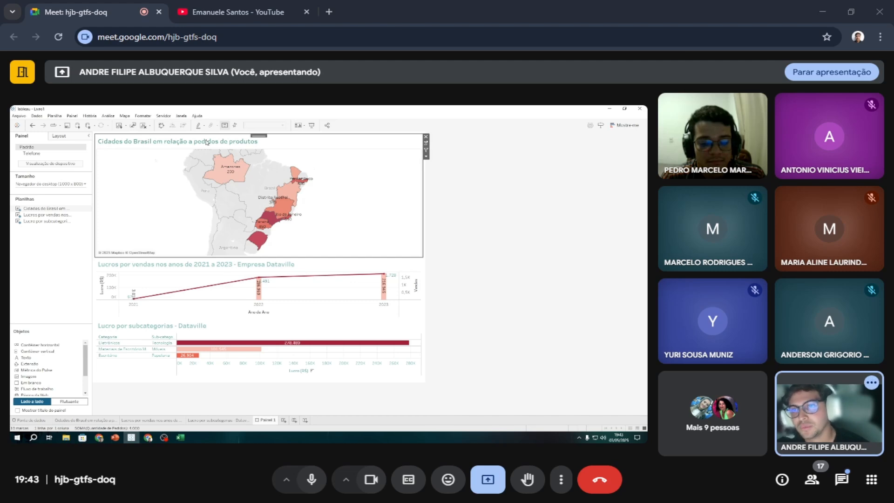
{"action": "right_click", "coordinate": [207, 142]}
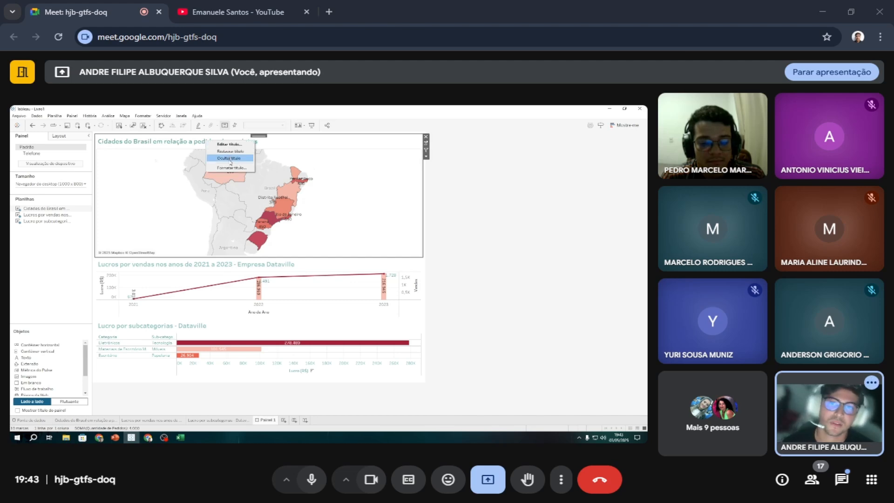
{"action": "left_click", "coordinate": [230, 158]}
{"action": "left_click", "coordinate": [168, 264]}
{"action": "right_click", "coordinate": [168, 264]}
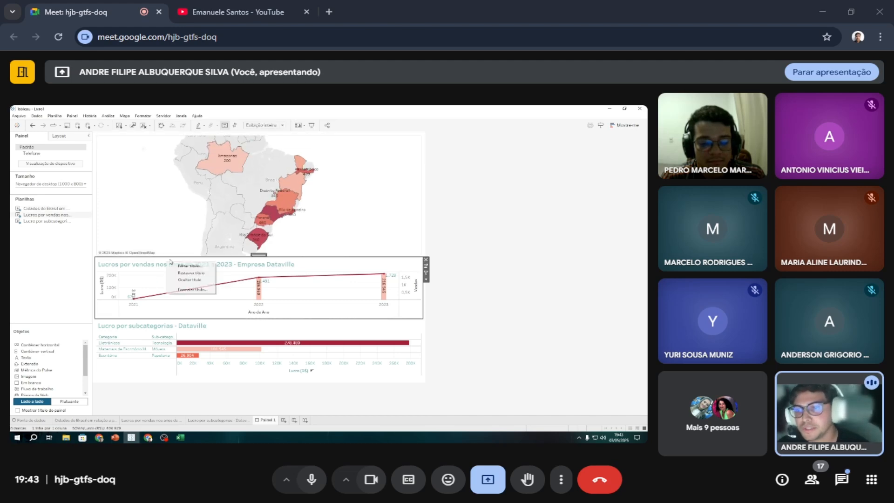
{"action": "left_click", "coordinate": [190, 279]}
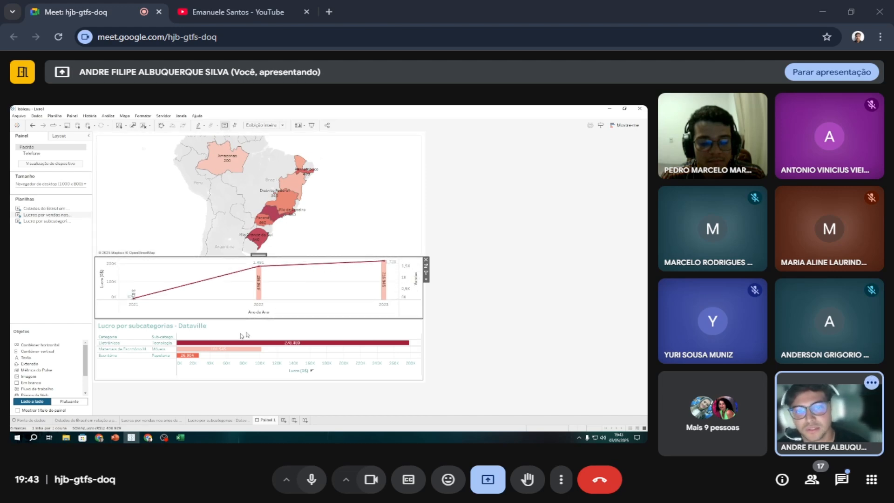
{"action": "right_click", "coordinate": [192, 326]}
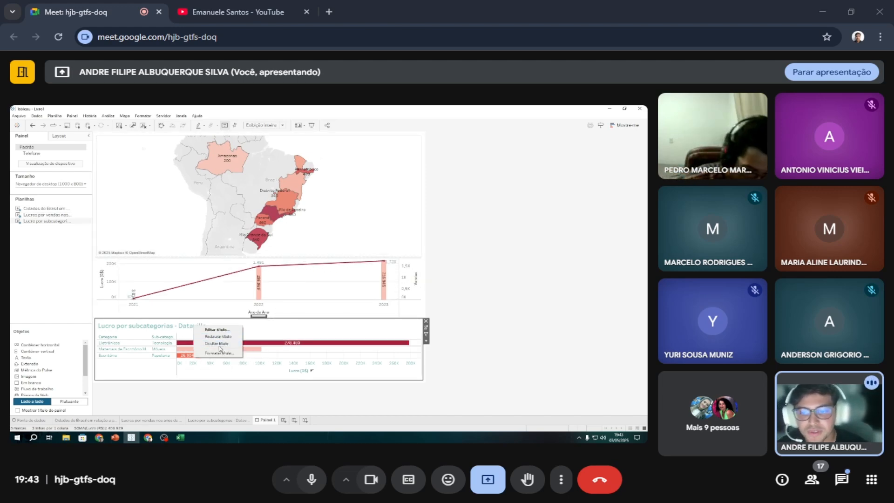
{"action": "left_click", "coordinate": [217, 341]}
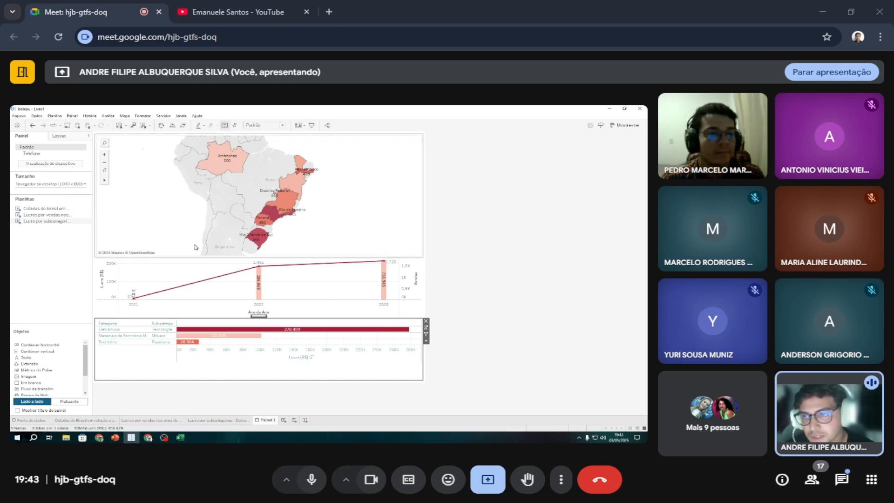
Reduce the Brazil map's height to give the yearly profit-and-sales chart more room, and zoom in on the map.
{"action": "left_click", "coordinate": [180, 254]}
{"action": "left_click_drag", "start_coordinate": [181, 254], "coordinate": [200, 236]}
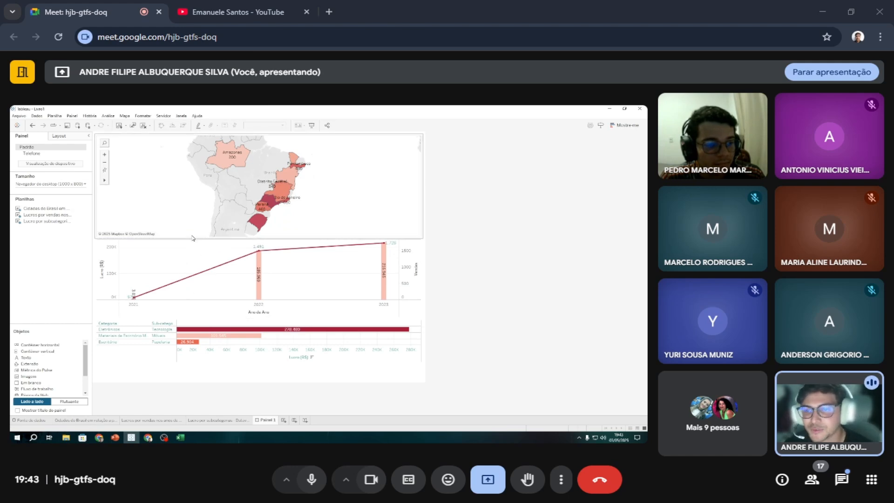
{"action": "left_click_drag", "start_coordinate": [192, 239], "coordinate": [192, 228]}
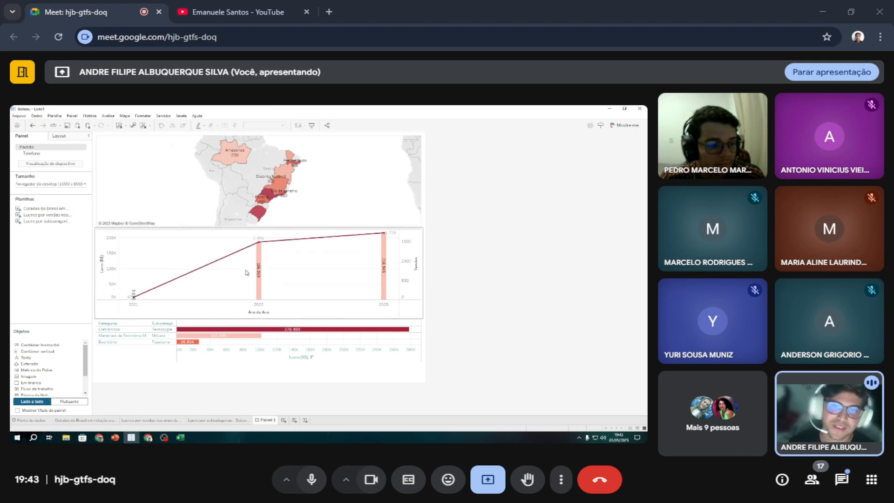
{"action": "left_click_drag", "start_coordinate": [262, 227], "coordinate": [261, 231]}
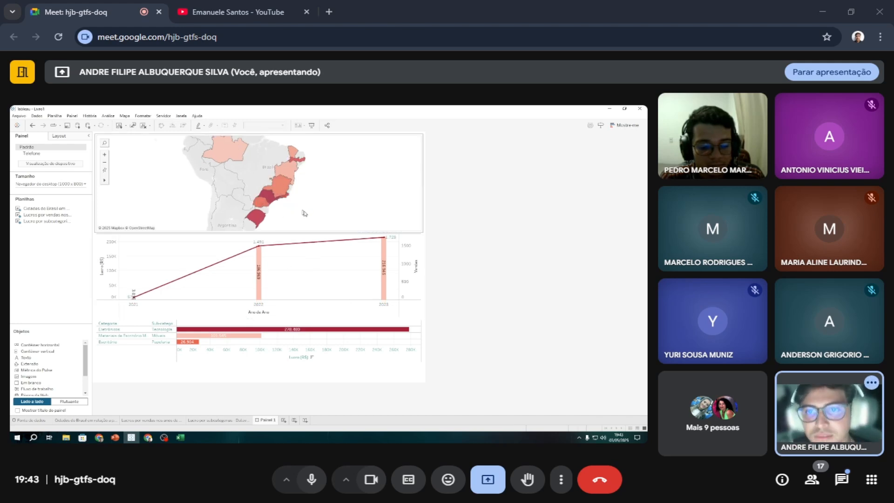
{"action": "scroll", "coordinate": [229, 220], "scroll_direction": "up", "scroll_amount": 2}
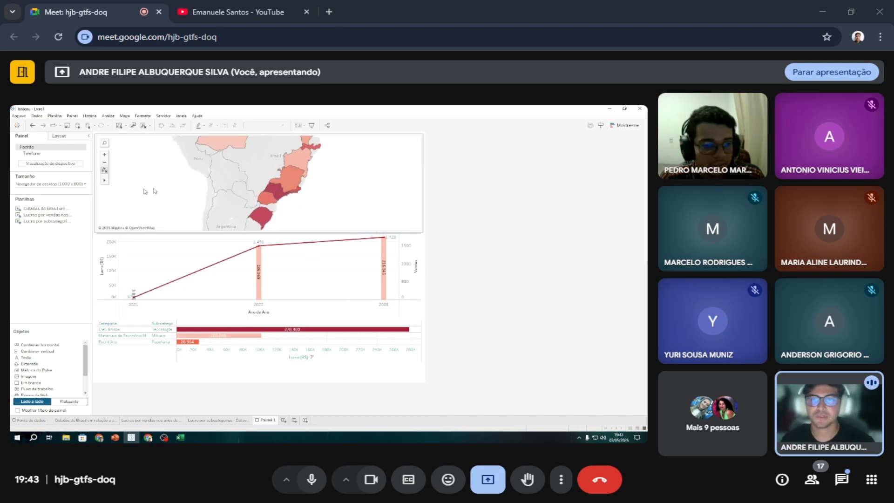
{"action": "scroll", "coordinate": [298, 210], "scroll_direction": "up", "scroll_amount": 2}
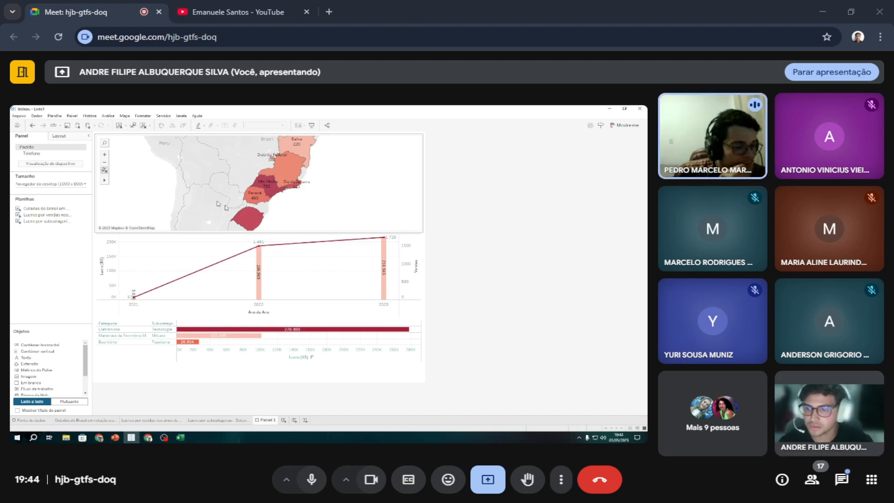
Place the yearly profit-and-sales chart to the left of the subcategory profit chart, side by side below the map.
{"action": "mouse_move", "coordinate": [254, 254]}
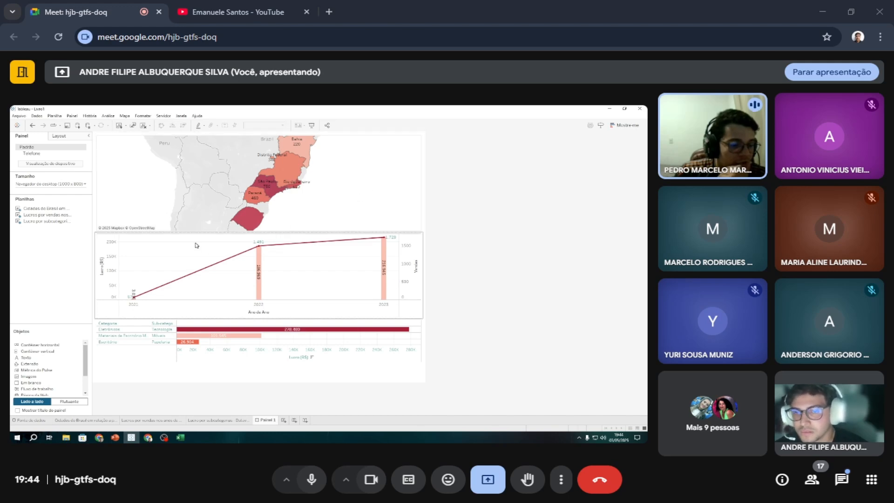
{"action": "left_click", "coordinate": [173, 244]}
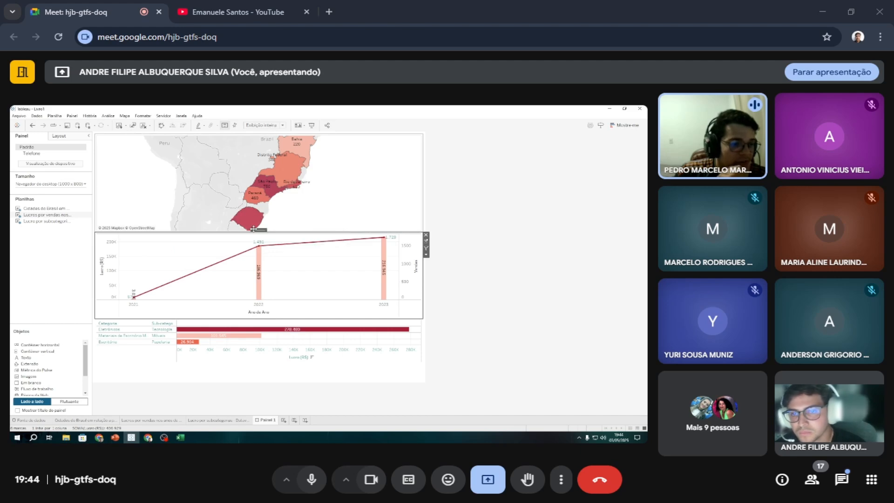
{"action": "left_click_drag", "start_coordinate": [258, 230], "coordinate": [135, 344]}
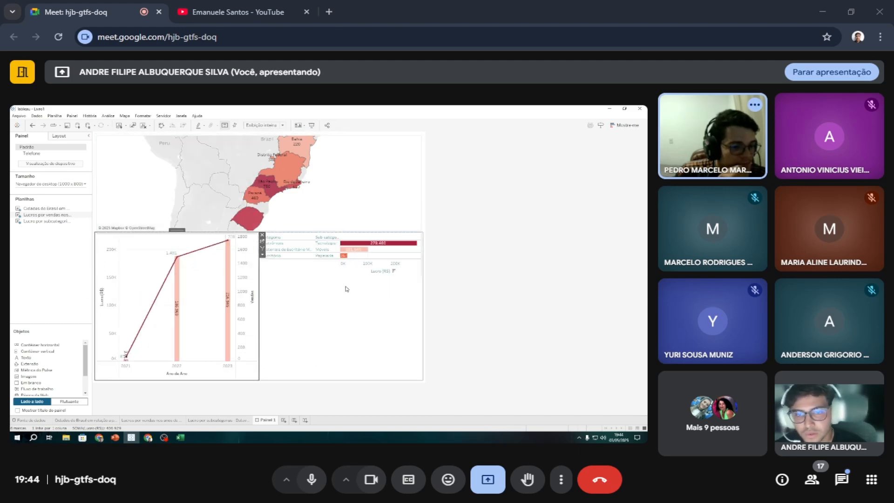
Increase the row height in the subcategory profit chart so its three bars fill the chart's area.
{"action": "left_click", "coordinate": [349, 290]}
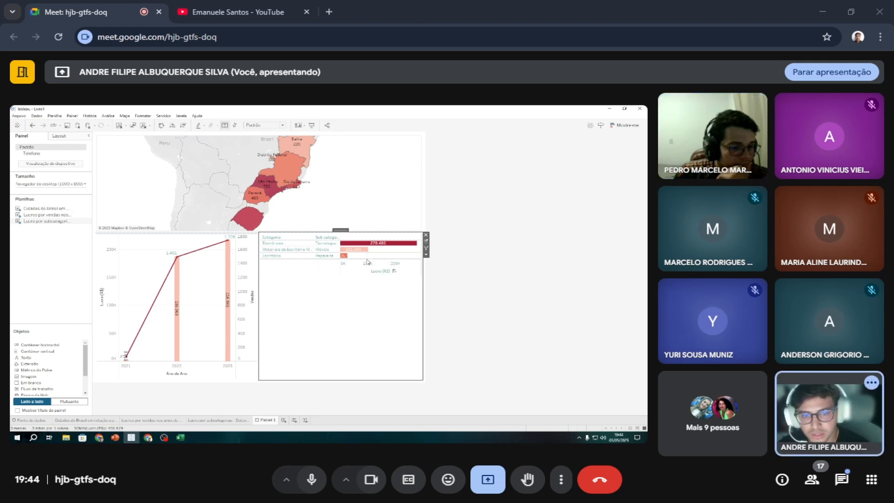
{"action": "left_click_drag", "start_coordinate": [367, 259], "coordinate": [367, 321]}
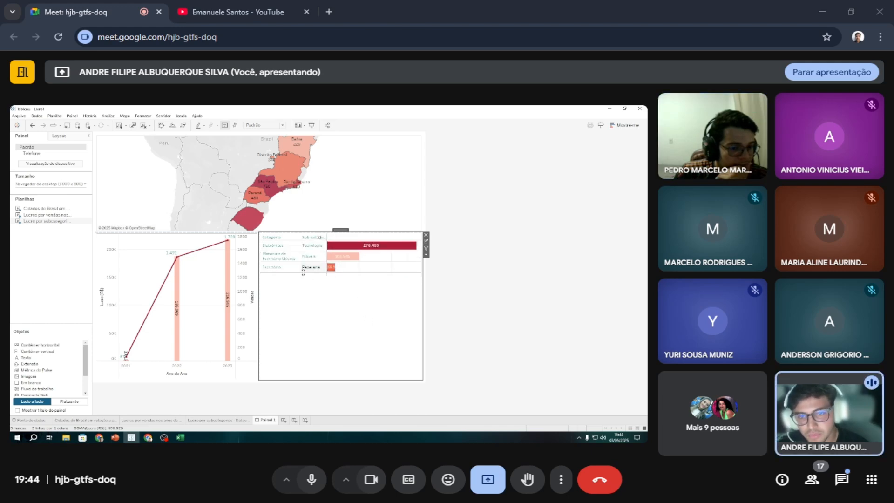
{"action": "left_click_drag", "start_coordinate": [305, 273], "coordinate": [303, 339]}
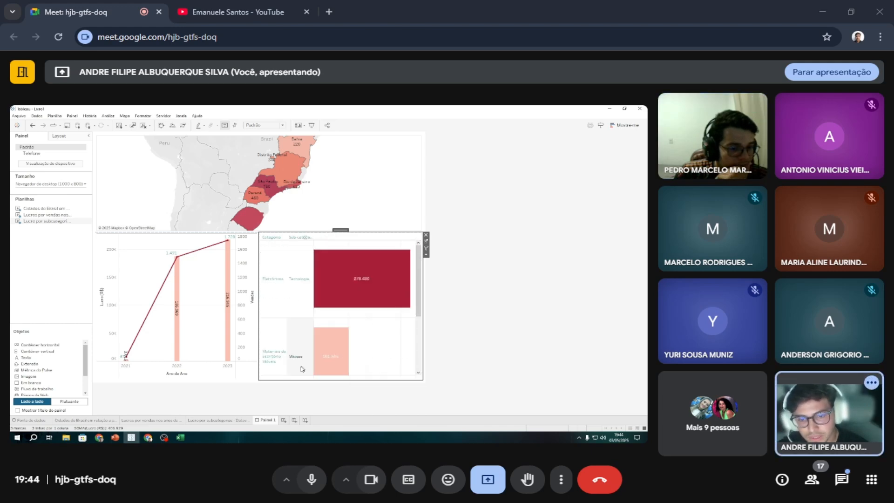
{"action": "scroll", "coordinate": [302, 360], "scroll_direction": "down", "scroll_amount": 2}
{"action": "key", "text": "ctrl+z"}
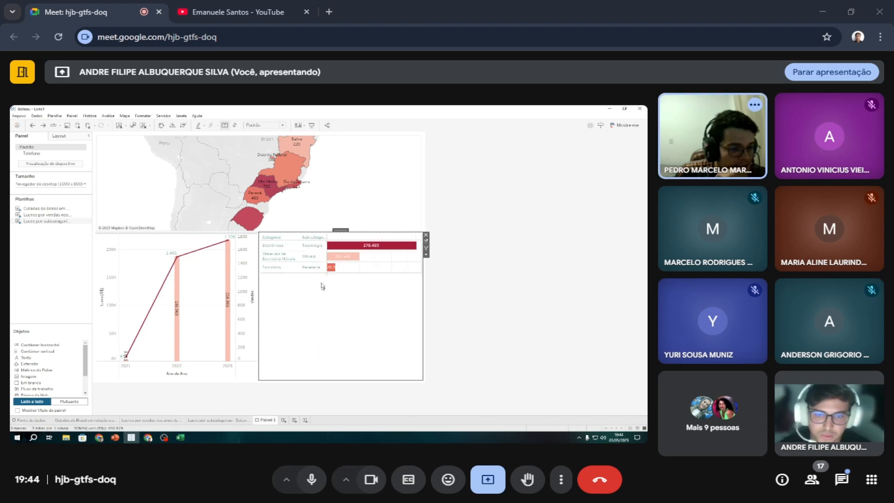
{"action": "left_click_drag", "start_coordinate": [307, 273], "coordinate": [307, 305]}
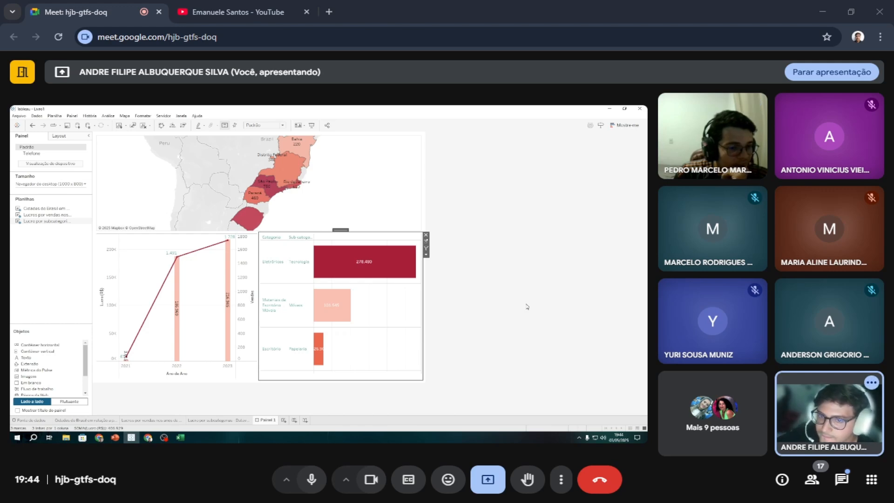
Reset the Brazil map's zoom to fit all states with orders and extend the map's height down towards the two lower charts.
{"action": "scroll", "coordinate": [397, 209], "scroll_direction": "up", "scroll_amount": 2}
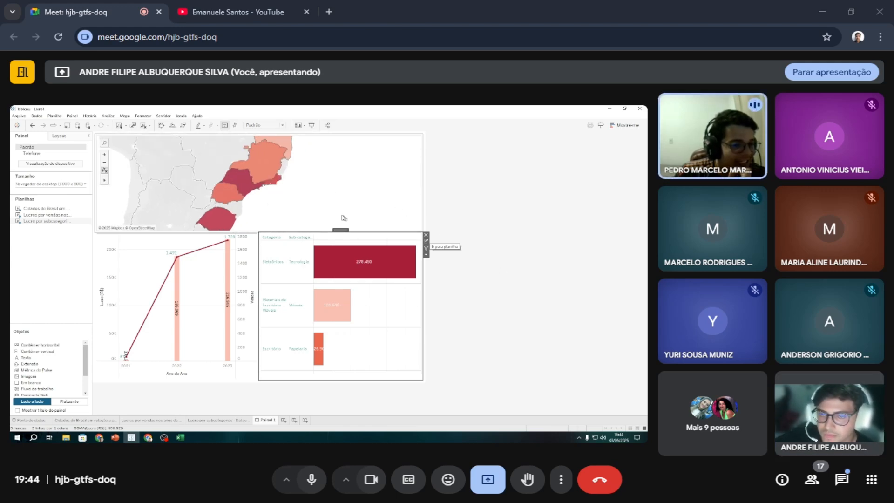
{"action": "scroll", "coordinate": [289, 200], "scroll_direction": "down", "scroll_amount": 2}
{"action": "left_click", "coordinate": [206, 262]}
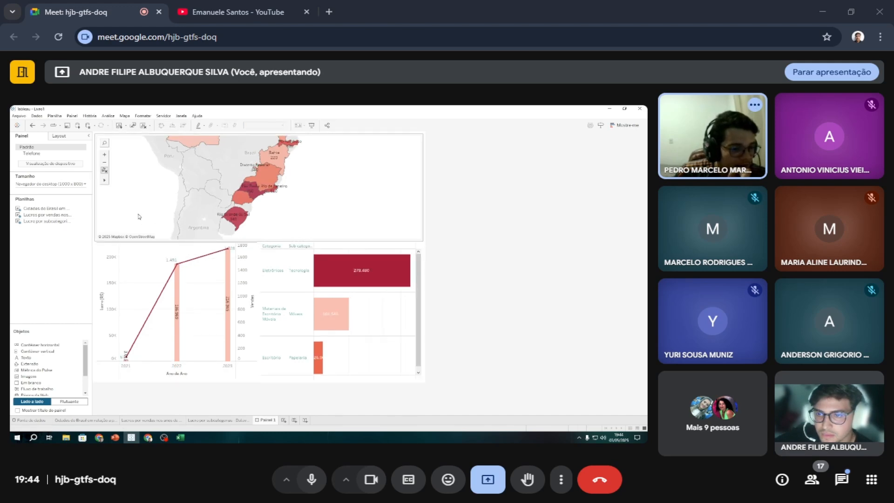
{"action": "left_click", "coordinate": [154, 240]}
{"action": "left_click_drag", "start_coordinate": [153, 240], "coordinate": [155, 250]}
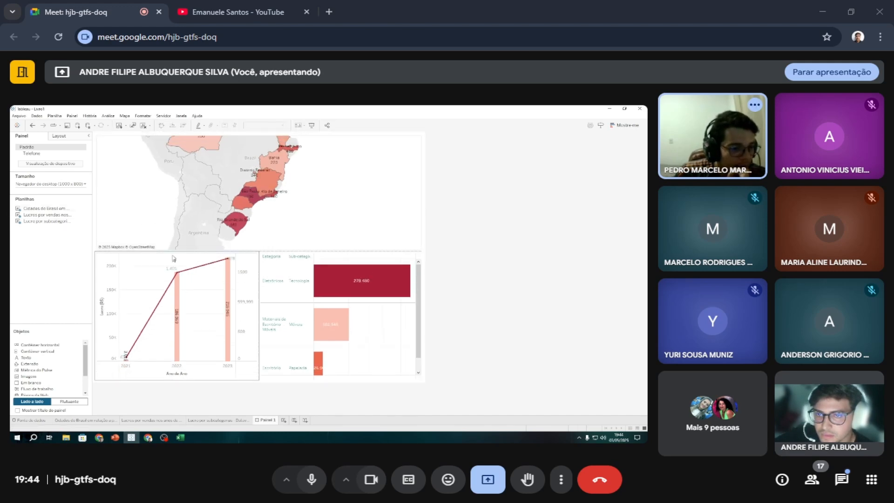
{"action": "mouse_move", "coordinate": [254, 196]}
{"action": "left_click", "coordinate": [104, 171]}
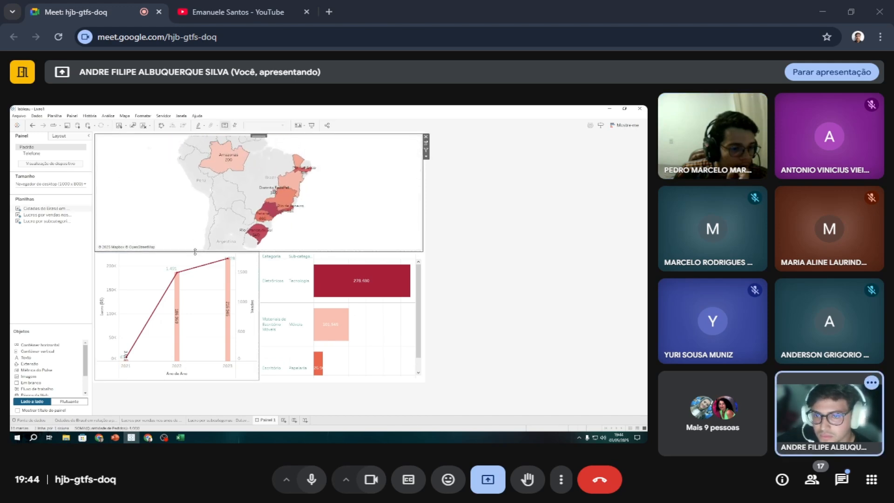
{"action": "left_click_drag", "start_coordinate": [195, 252], "coordinate": [196, 257]}
{"action": "mouse_move", "coordinate": [264, 235]}
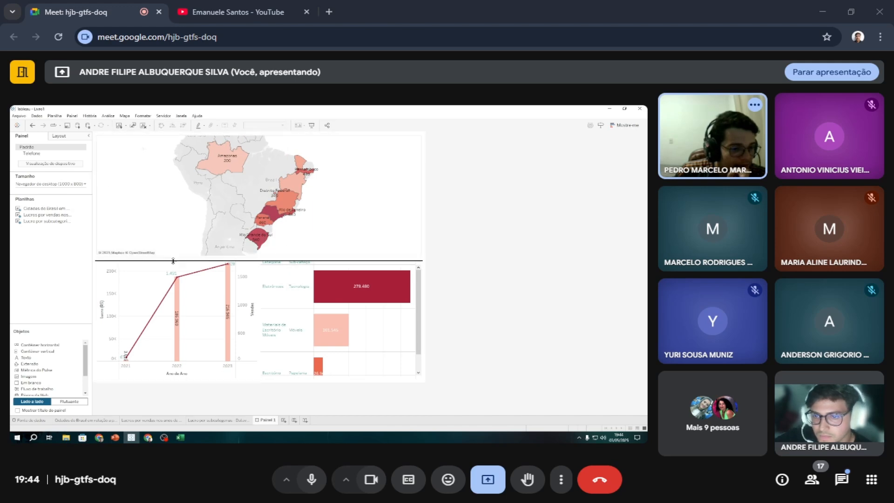
{"action": "left_click_drag", "start_coordinate": [174, 260], "coordinate": [174, 266]}
Highlight the Papelaria and Móveis bars in the subcategory profit chart to examine their marks, and clear the selection.
{"action": "mouse_move", "coordinate": [398, 315]}
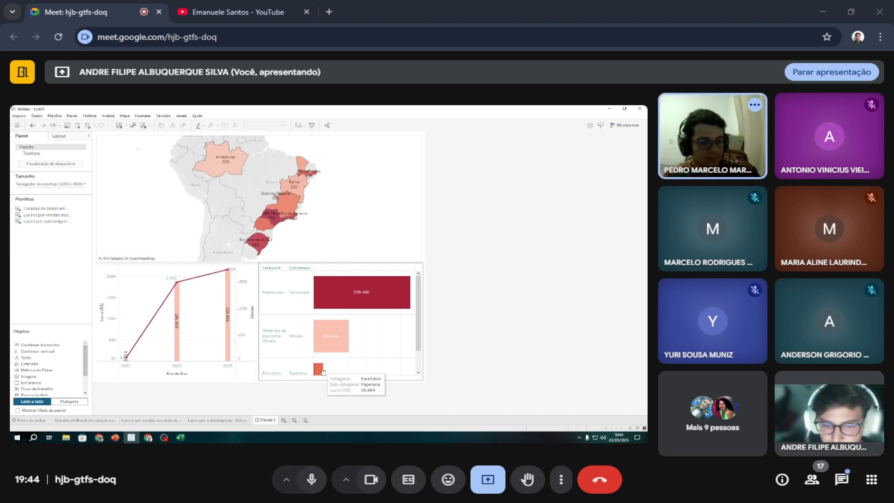
{"action": "left_click", "coordinate": [321, 371]}
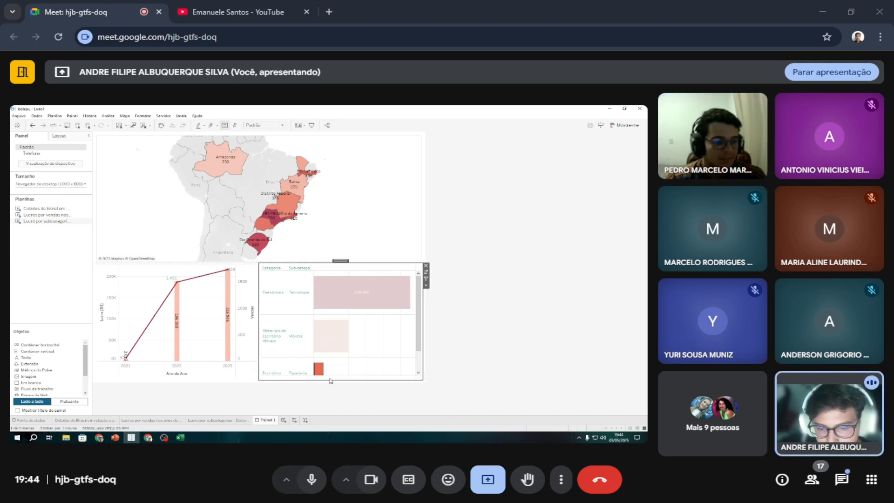
{"action": "left_click", "coordinate": [348, 394]}
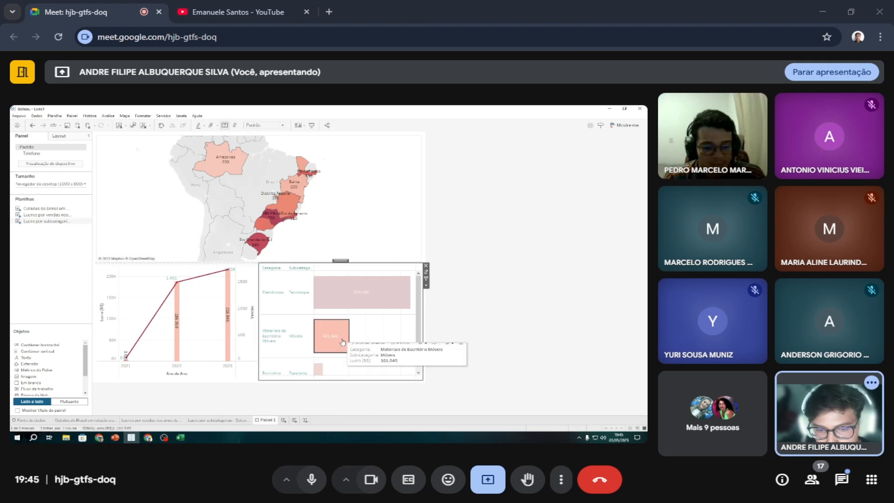
{"action": "left_click", "coordinate": [321, 371]}
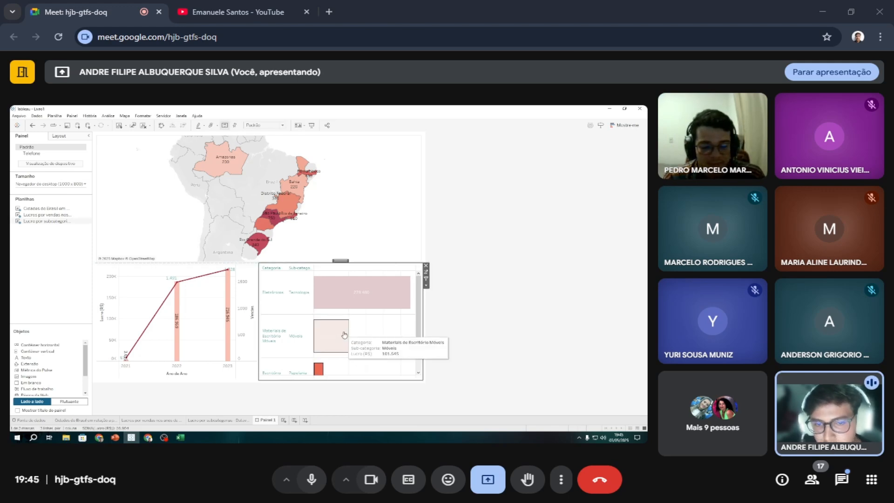
{"action": "left_click", "coordinate": [321, 370]}
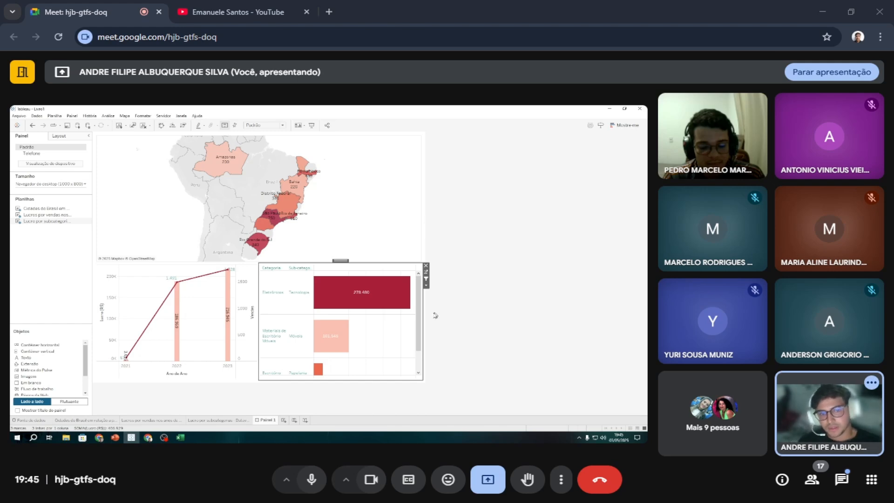
Select São Paulo on the orders map to examine how it filters the two lower charts, and clear the selection.
{"action": "right_click", "coordinate": [406, 214]}
{"action": "left_click", "coordinate": [380, 199]}
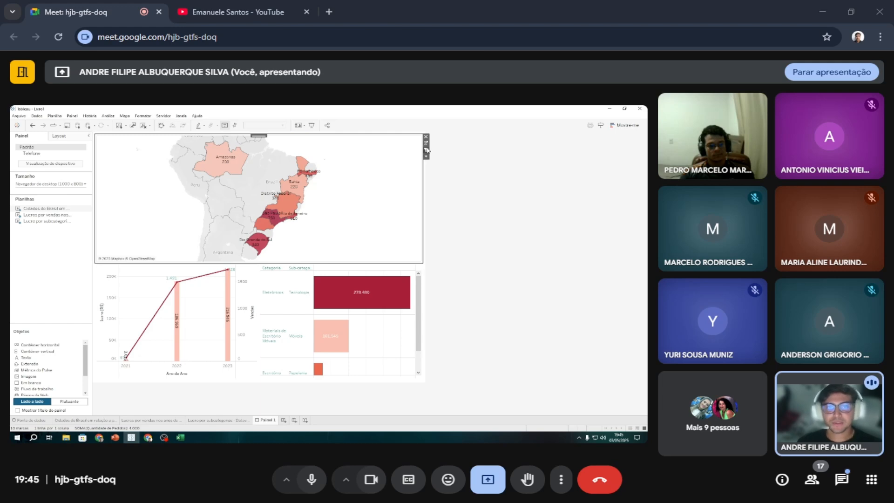
{"action": "left_click", "coordinate": [273, 224]}
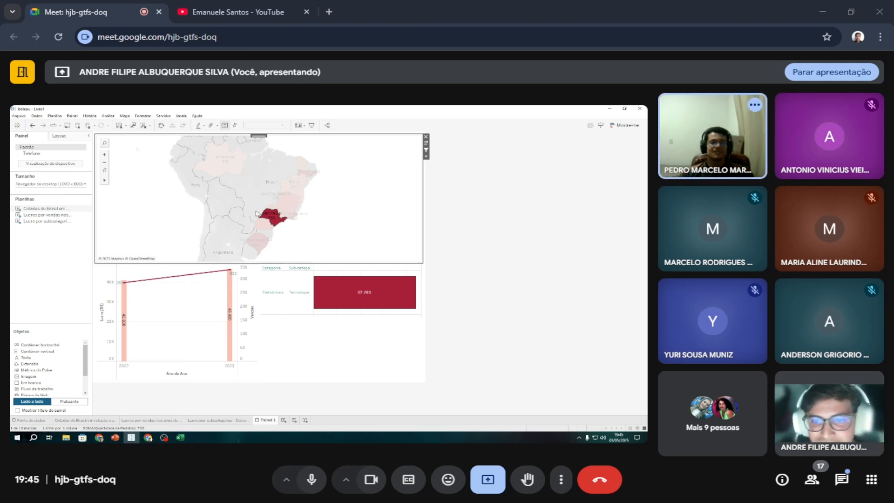
{"action": "mouse_move", "coordinate": [294, 224]}
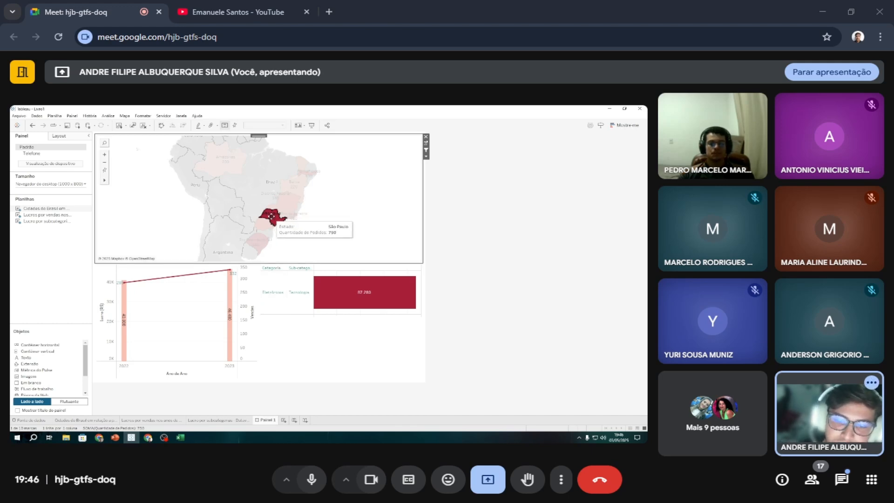
{"action": "left_click", "coordinate": [272, 217]}
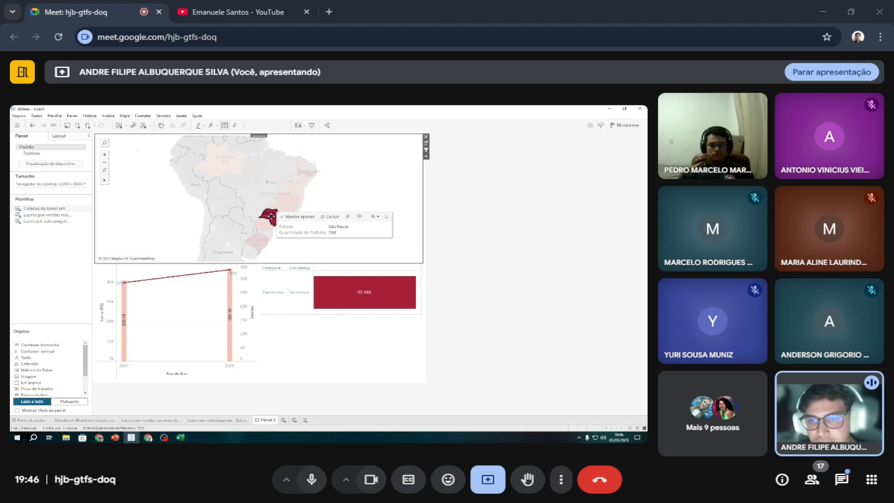
{"action": "mouse_move", "coordinate": [231, 168]}
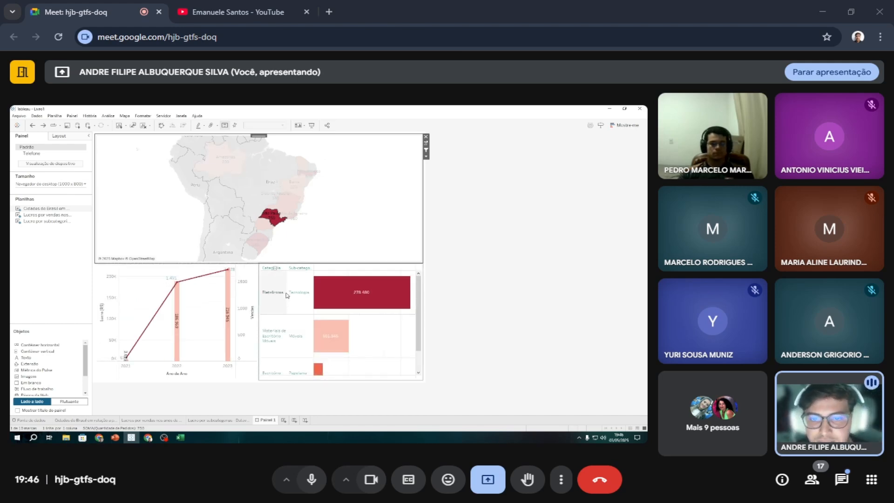
{"action": "mouse_move", "coordinate": [272, 219]}
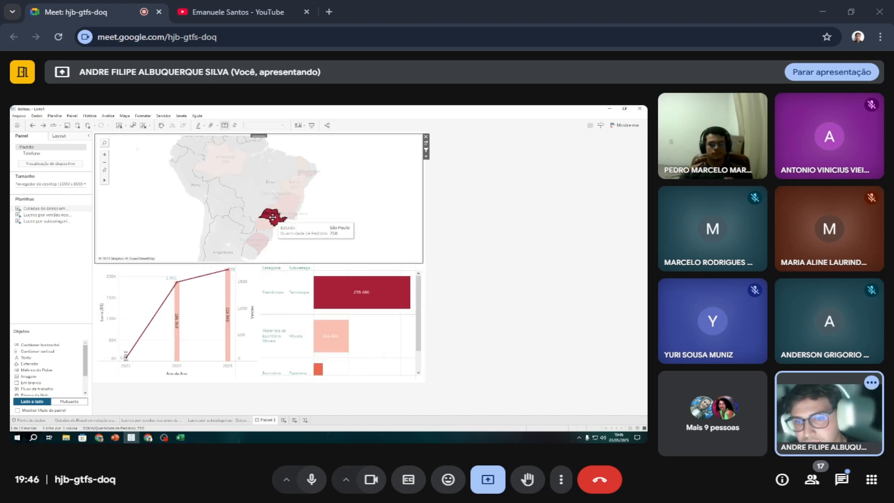
{"action": "double_click", "coordinate": [271, 219]}
{"action": "left_click", "coordinate": [303, 234]}
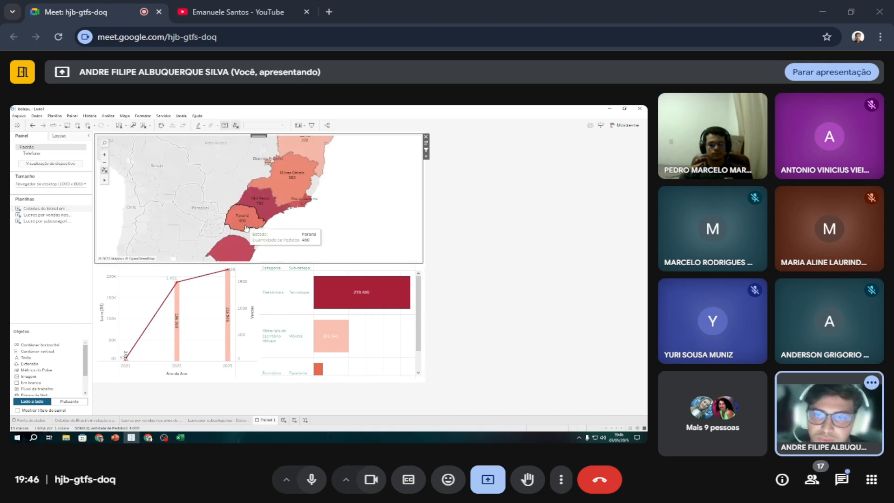
Zoom the orders map back out to show Brazil's states and extend the map slightly down towards the two lower charts.
{"action": "scroll", "coordinate": [172, 223], "scroll_direction": "down", "scroll_amount": 2}
{"action": "scroll", "coordinate": [172, 224], "scroll_direction": "down", "scroll_amount": 2}
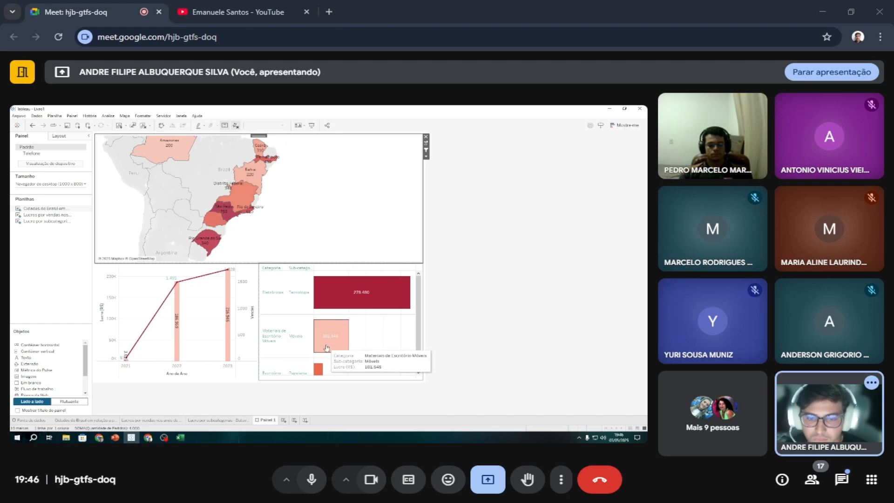
{"action": "left_click", "coordinate": [227, 263]}
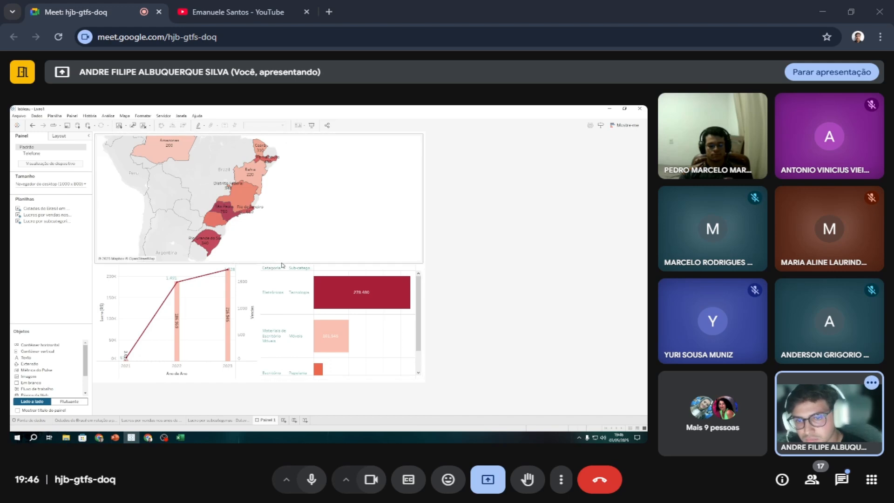
{"action": "left_click", "coordinate": [255, 250]}
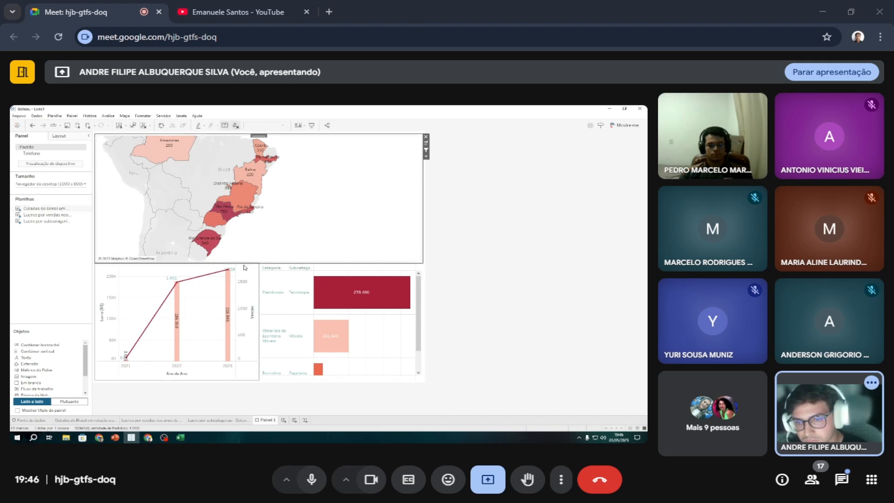
{"action": "left_click_drag", "start_coordinate": [245, 263], "coordinate": [247, 265]}
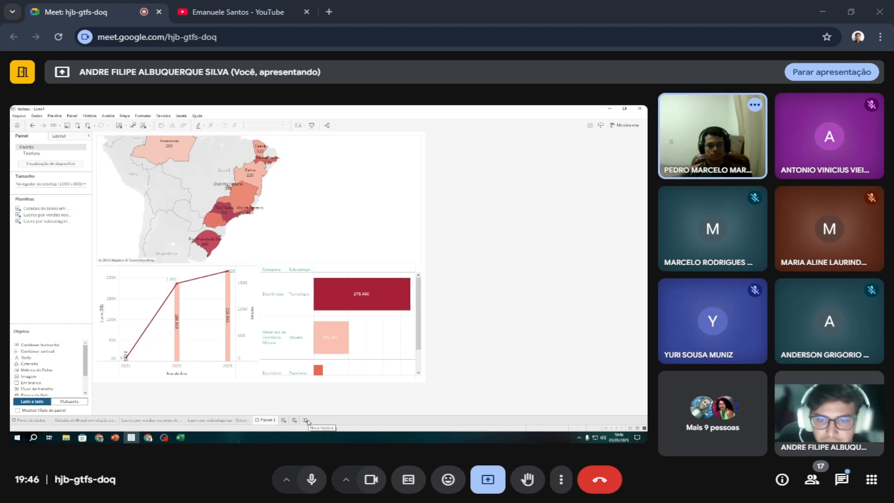
Rename the dashboard as "Relação dos pedidos por Estados em dentrimento de lucro por vendas em subcategorias".
{"action": "double_click", "coordinate": [267, 421]}
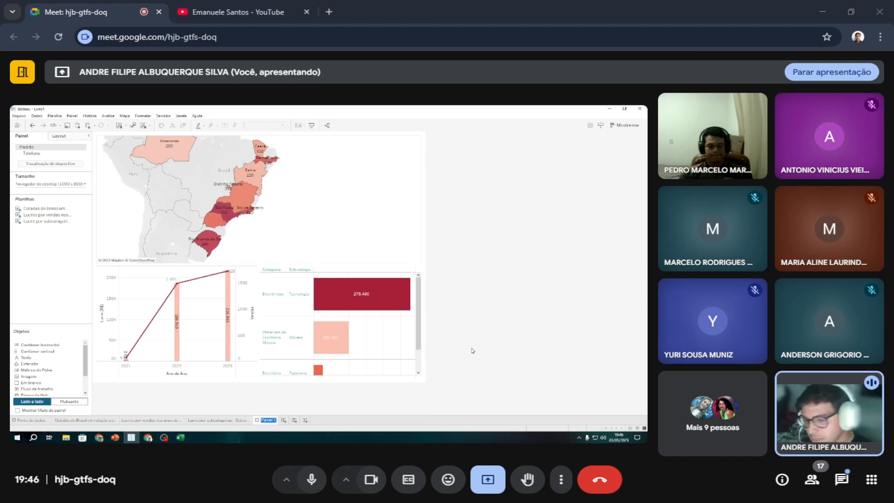
{"action": "type", "text": "A"}
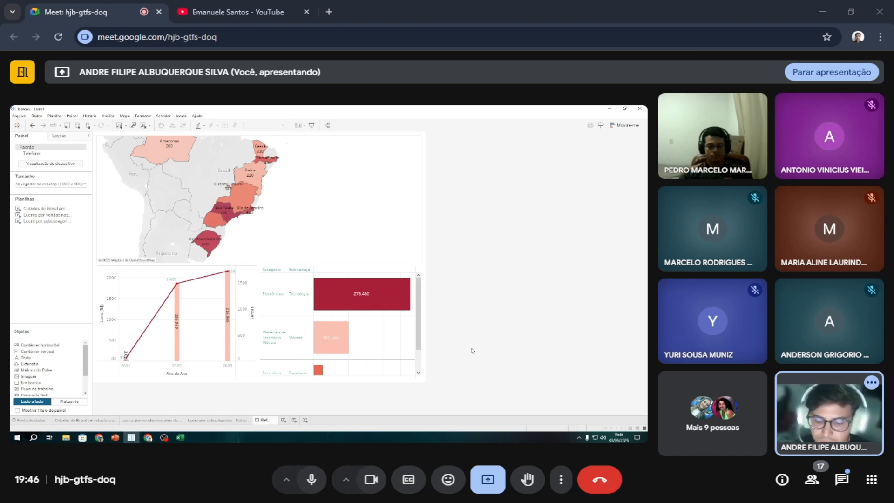
{"action": "type", "text": "elaç"}
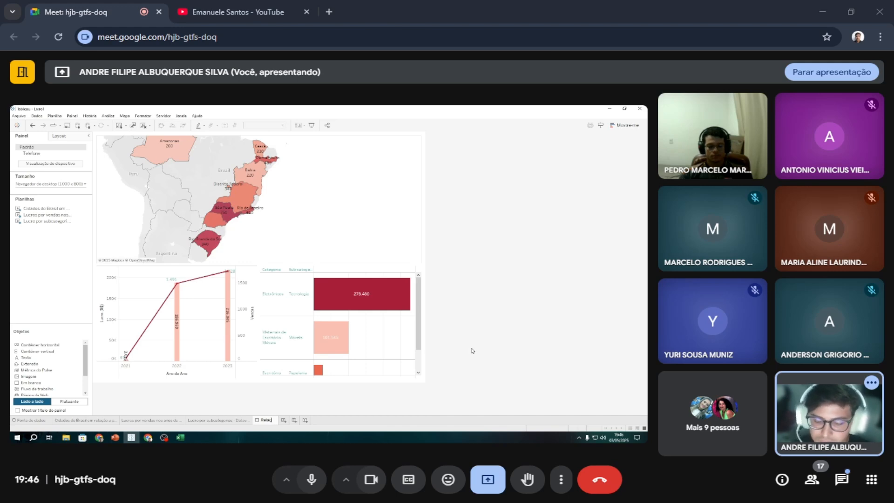
{"action": "type", "text": "ão dos pedid"}
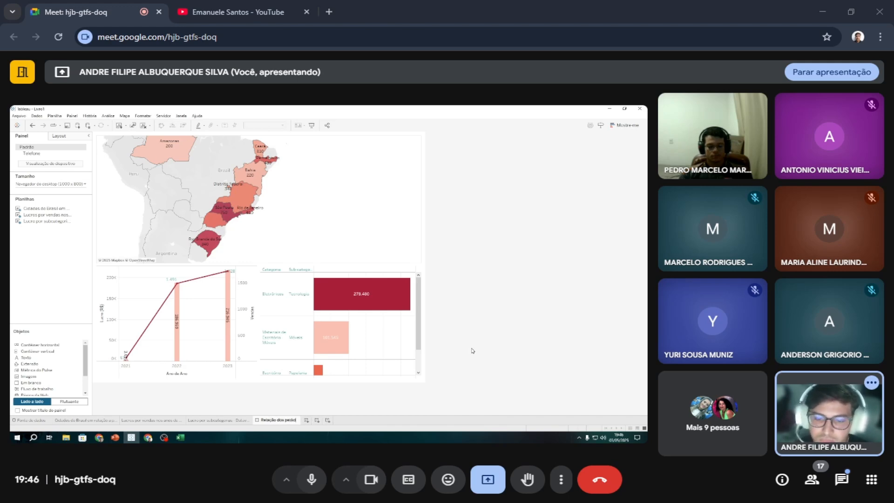
{"action": "type", "text": "os por"}
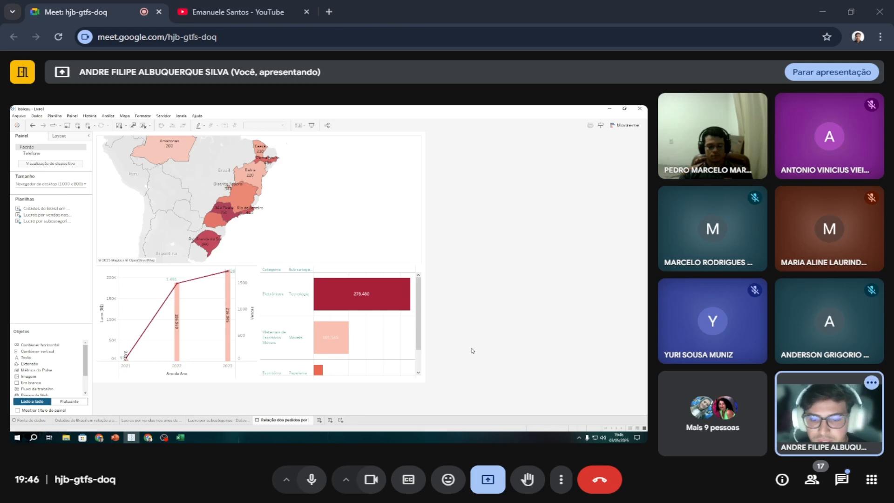
{"action": "type", "text": " Estados"}
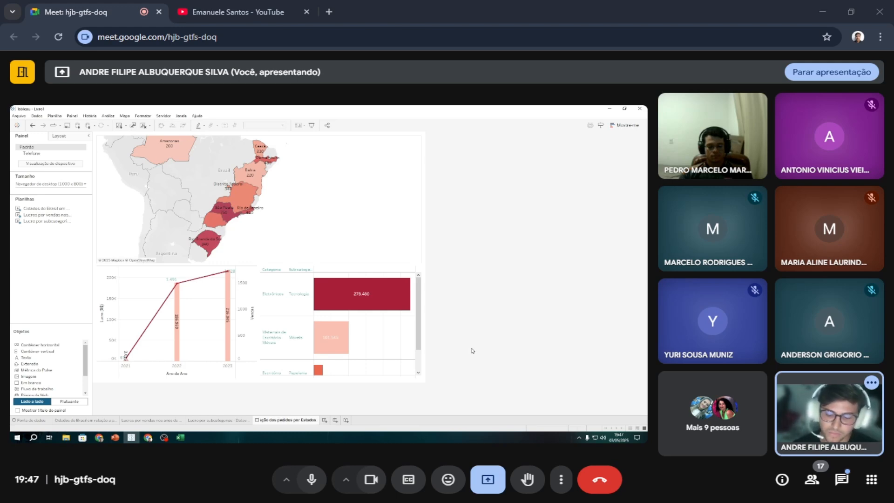
{"action": "type", "text": " em dent4ri"}
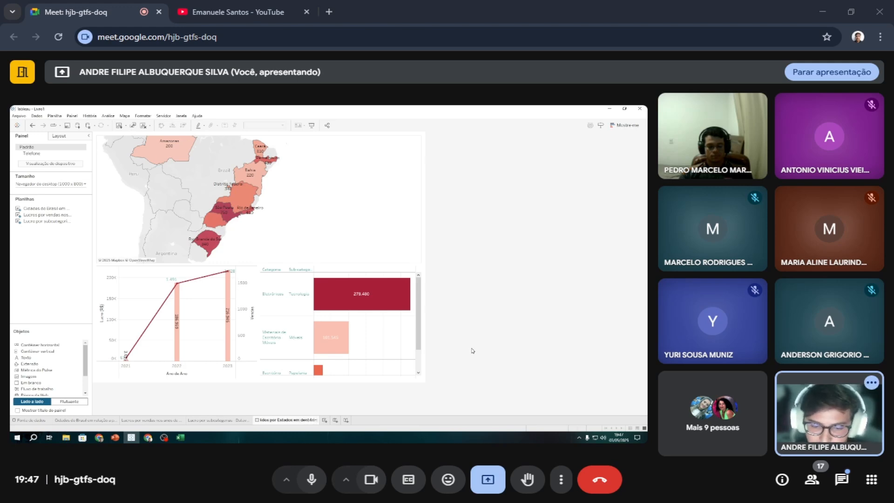
{"action": "type", "text": "mento"}
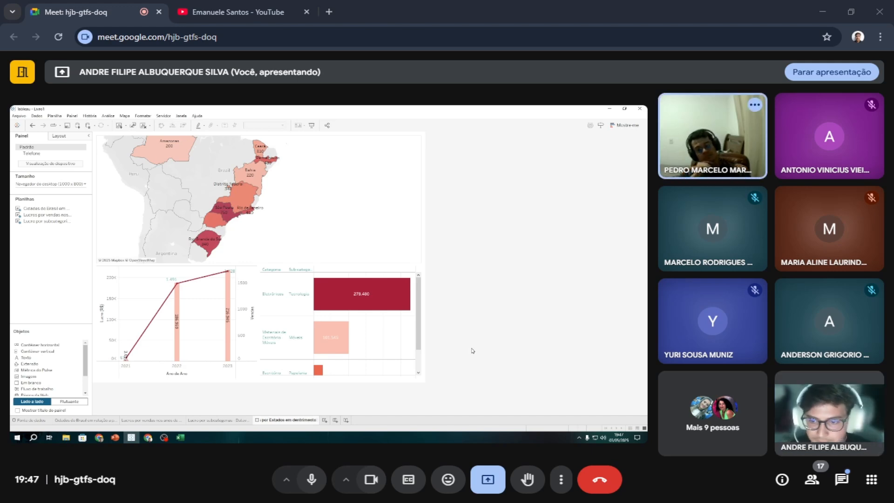
{"action": "type", "text": " de k"}
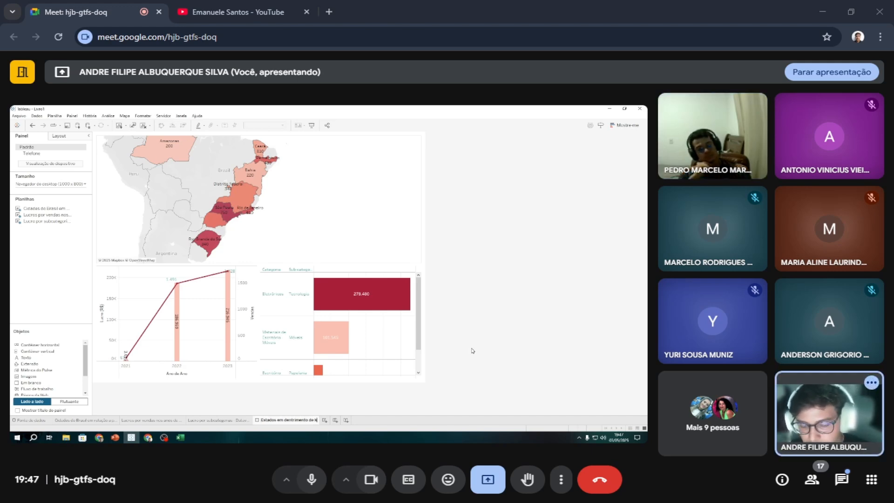
{"action": "key", "text": "BackSpace"}
{"action": "type", "text": "lucr"}
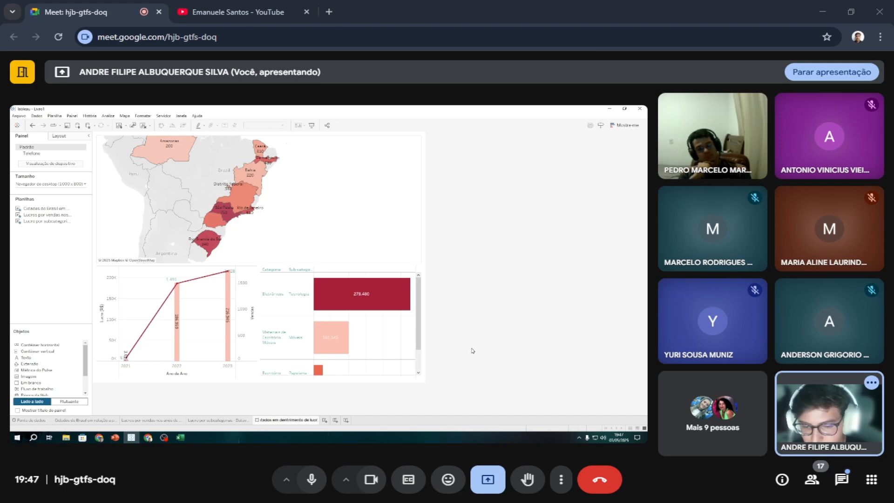
{"action": "type", "text": "o por vendas"}
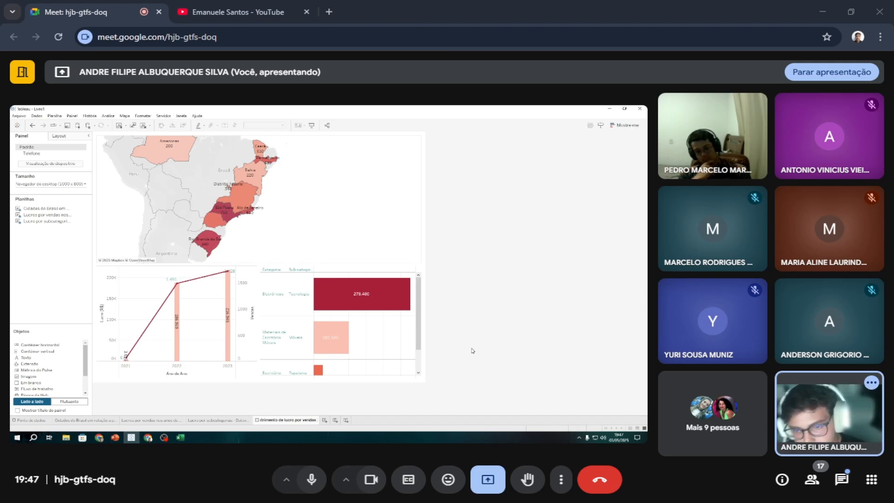
{"action": "type", "text": "em"}
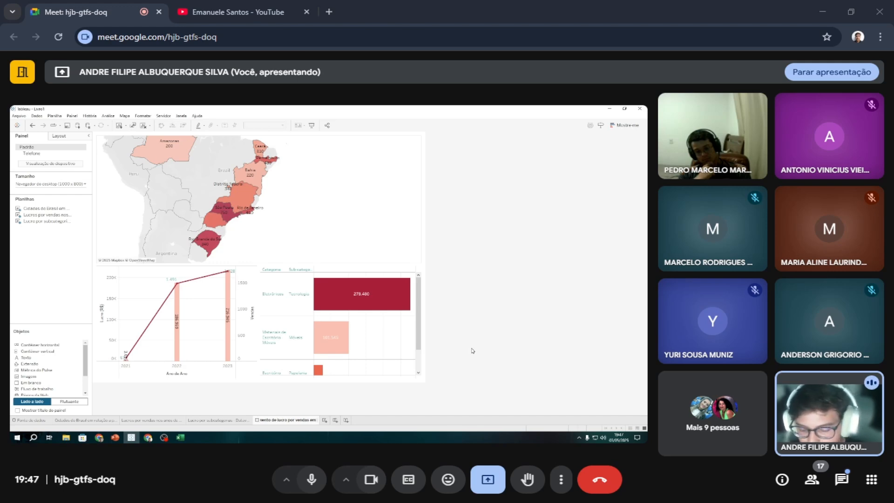
{"action": "type", "text": " subcategor"}
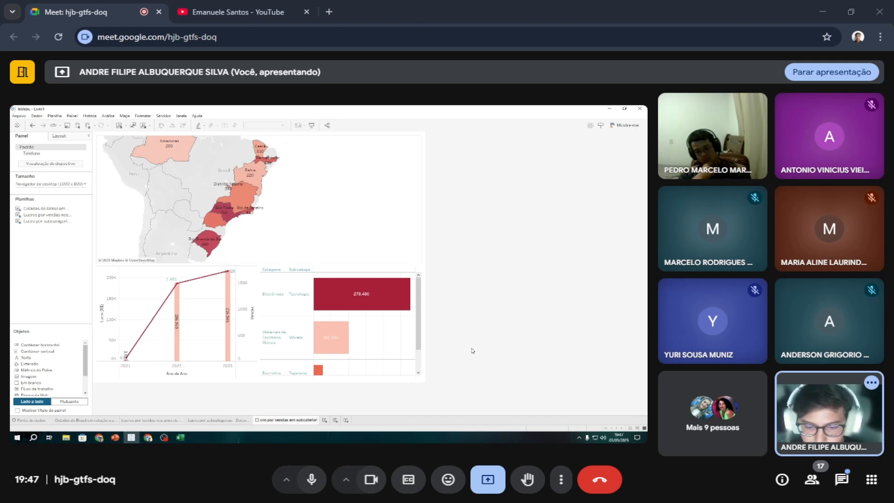
{"action": "key", "text": "BackSpace"}
{"action": "key", "text": "BackSpace"}
{"action": "key", "text": "BackSpace"}
{"action": "type", "text": "gorias"}
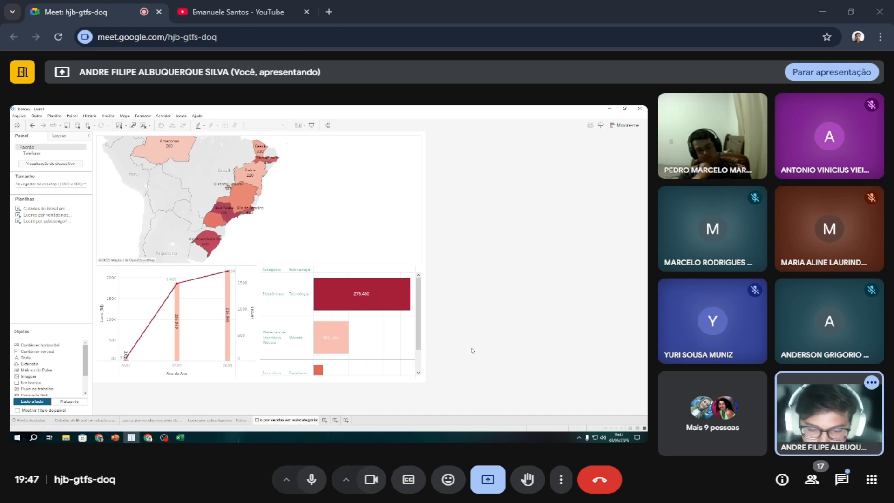
{"action": "key", "text": "Return"}
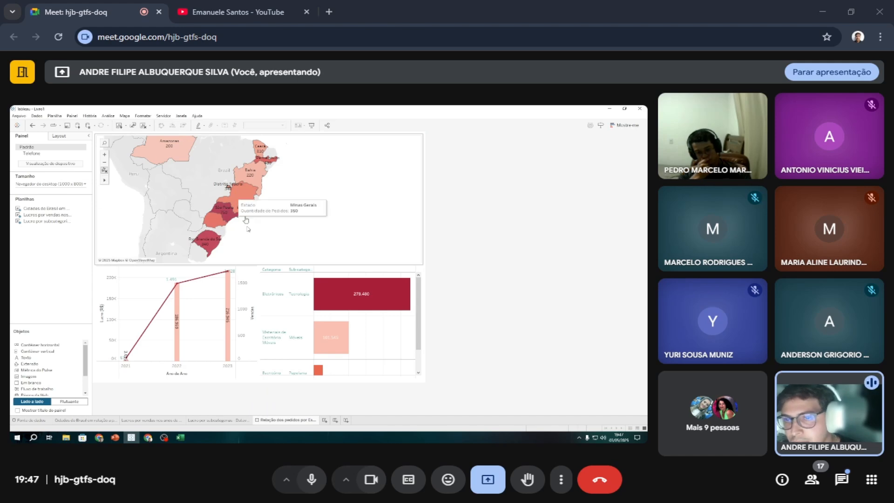
Create a new story and add the "Cidades do Brasil em relação a pedidos de produtos" map as its first story point.
{"action": "mouse_move", "coordinate": [226, 287]}
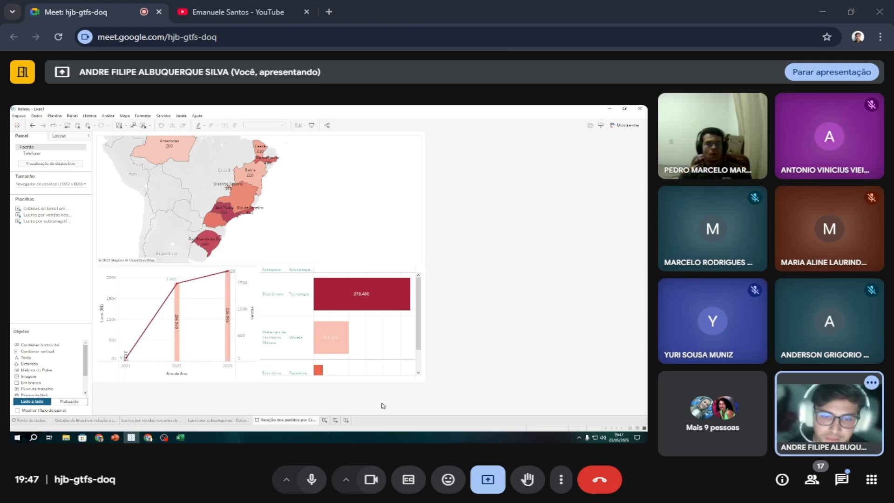
{"action": "left_click", "coordinate": [346, 420]}
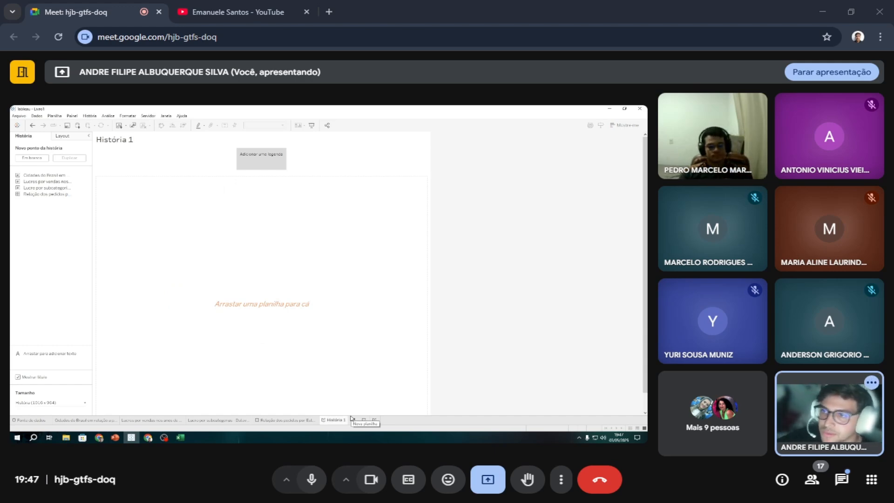
{"action": "double_click", "coordinate": [50, 176]}
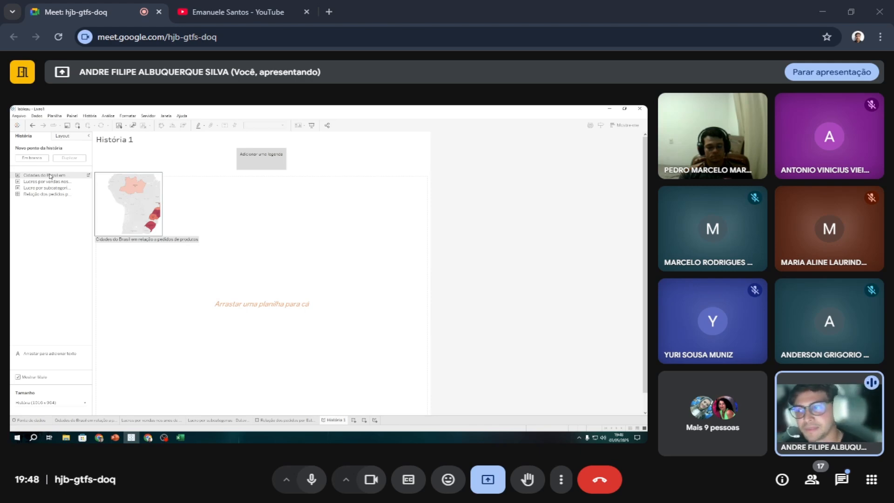
{"action": "double_click", "coordinate": [51, 175]}
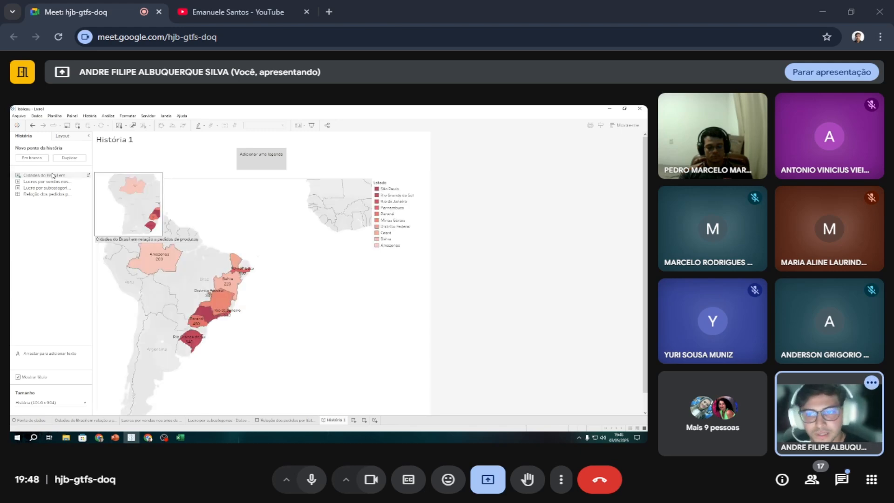
Copy the map worksheet's name "Cidades do Brasil em relação a pedidos de produtos" into the first story point's caption.
{"action": "mouse_move", "coordinate": [162, 247]}
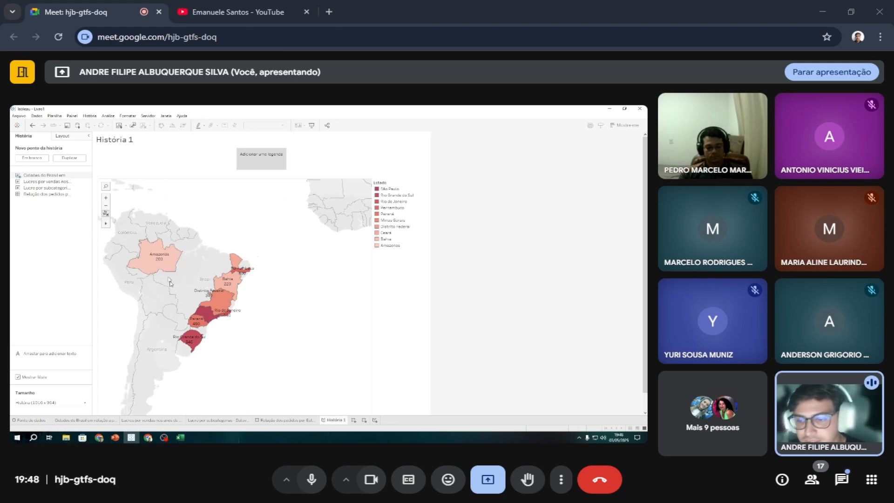
{"action": "right_click", "coordinate": [103, 421]}
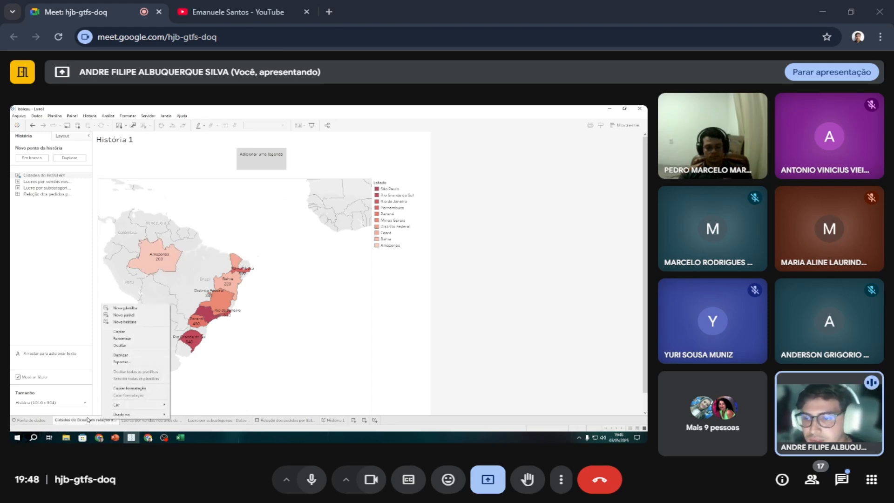
{"action": "left_click", "coordinate": [140, 338]}
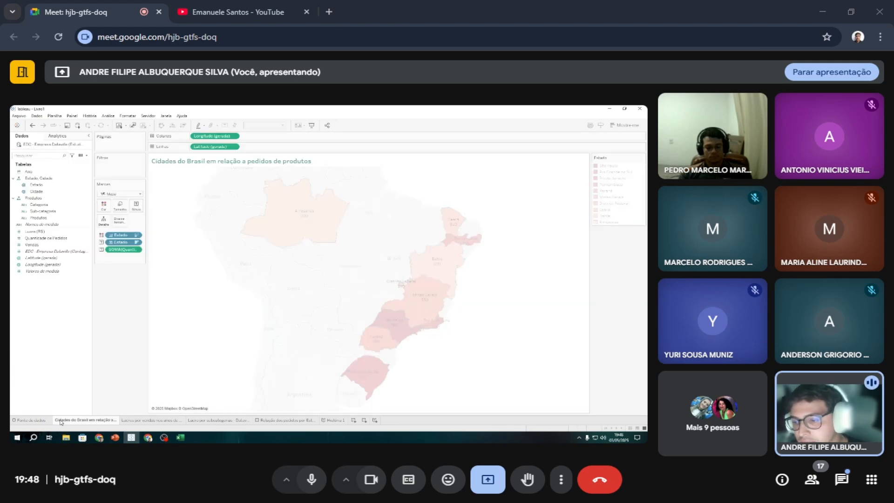
{"action": "left_click", "coordinate": [335, 420]}
{"action": "left_click", "coordinate": [245, 162]}
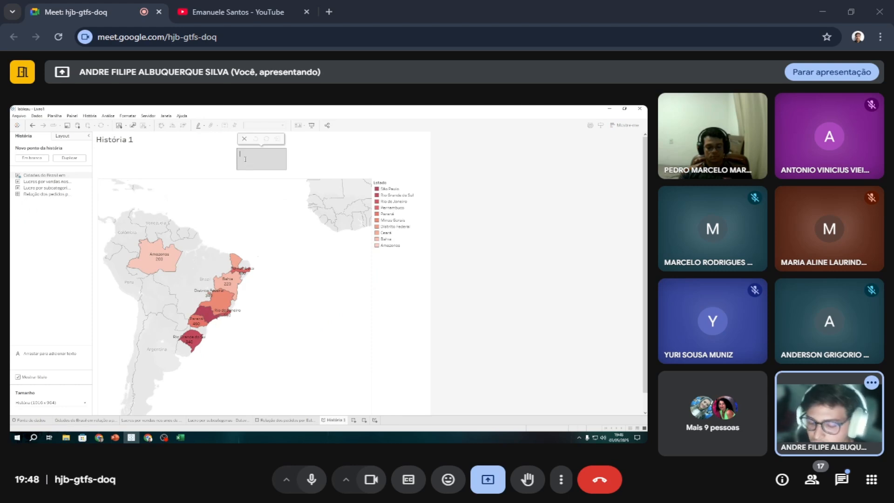
{"action": "type", "text": "Cidades do Brasil em relação a pedidos de produtos"}
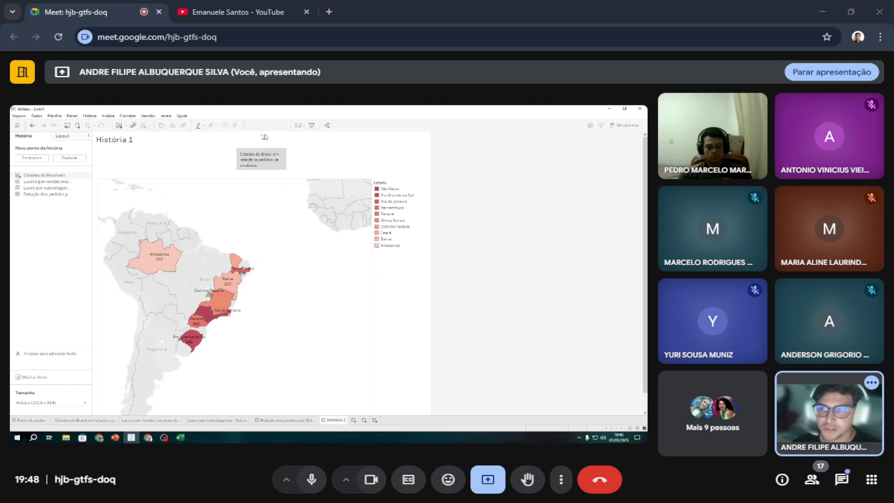
Add the "Cidades do Brasil em relação a pedidos de produtos" map as the second story point.
{"action": "double_click", "coordinate": [49, 177]}
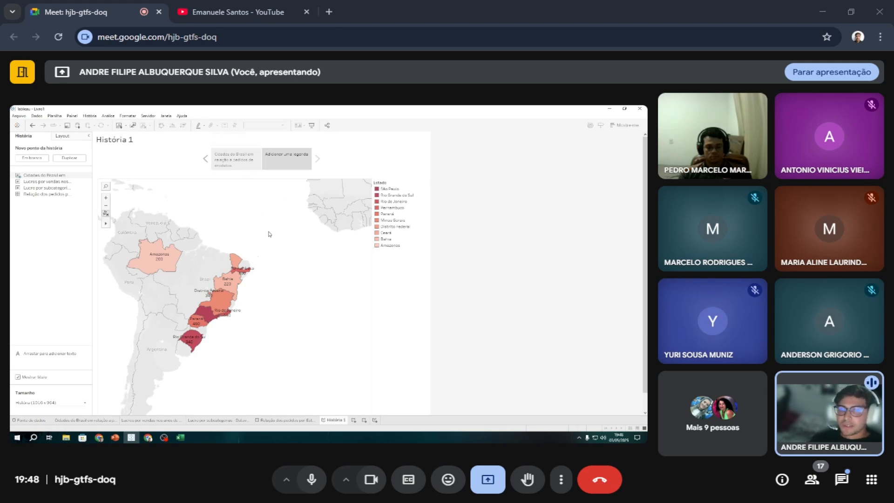
{"action": "mouse_move", "coordinate": [216, 308]}
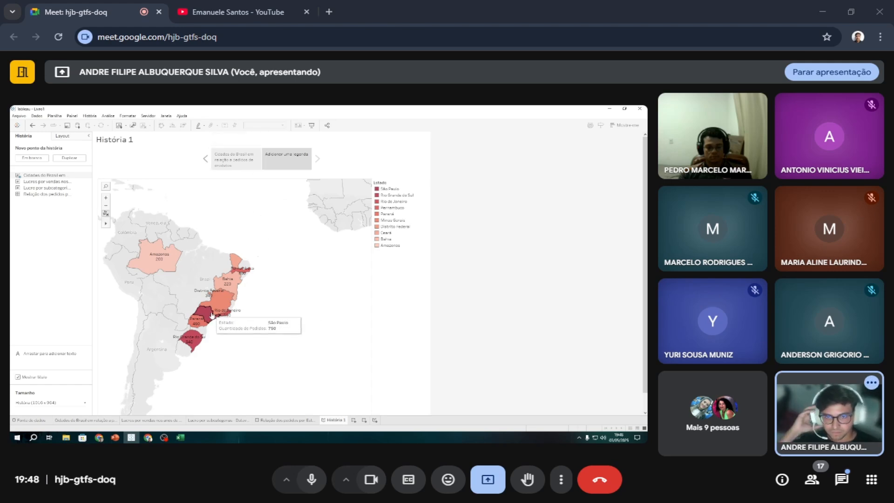
{"action": "scroll", "coordinate": [212, 314], "scroll_direction": "up", "scroll_amount": 1}
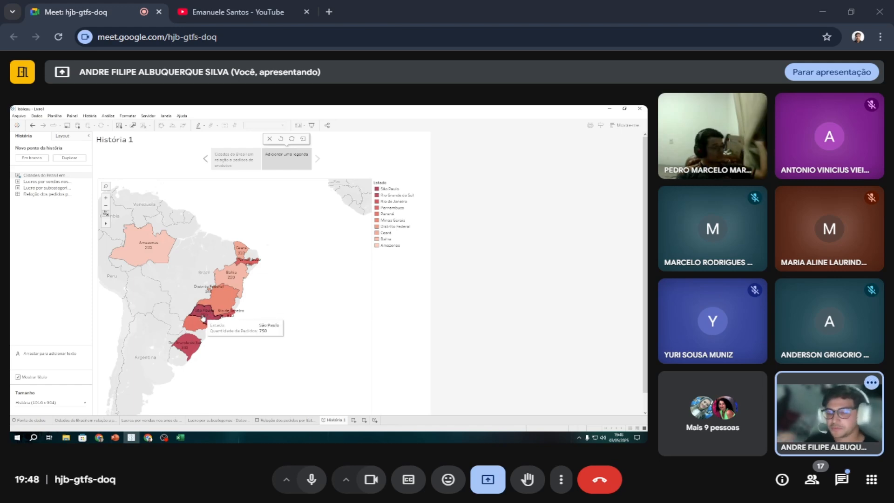
Keep only São Paulo on the second story point's map and zoom the map in on that state.
{"action": "left_click", "coordinate": [205, 313]}
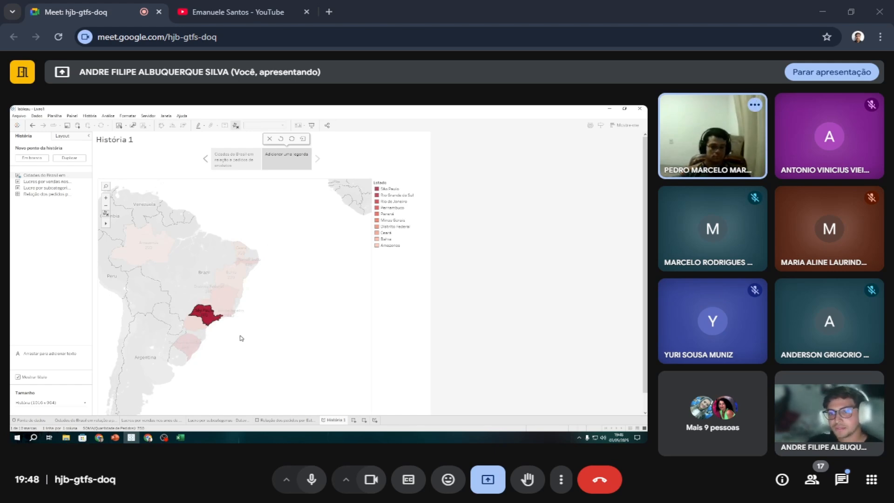
{"action": "mouse_move", "coordinate": [210, 318]}
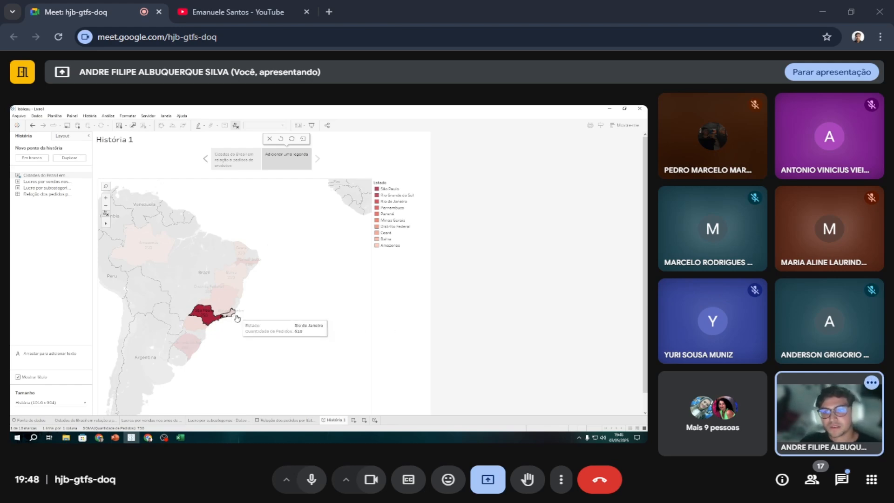
{"action": "right_click", "coordinate": [206, 319]}
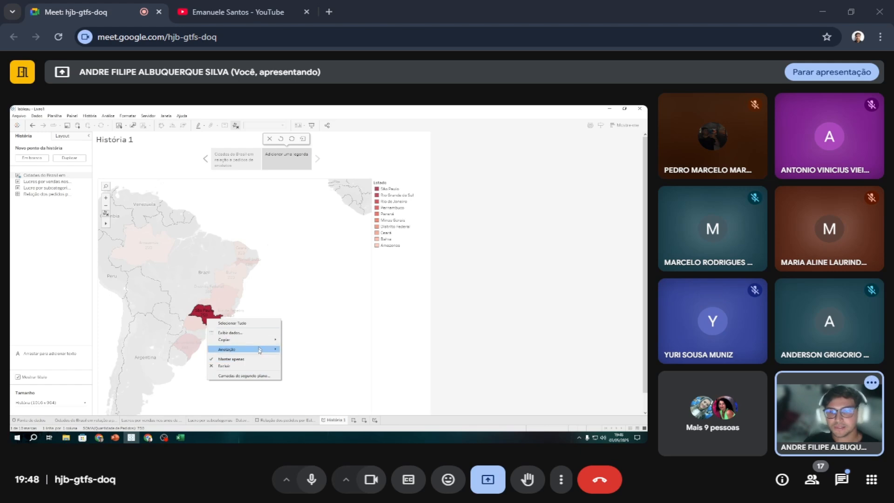
{"action": "left_click", "coordinate": [231, 359]}
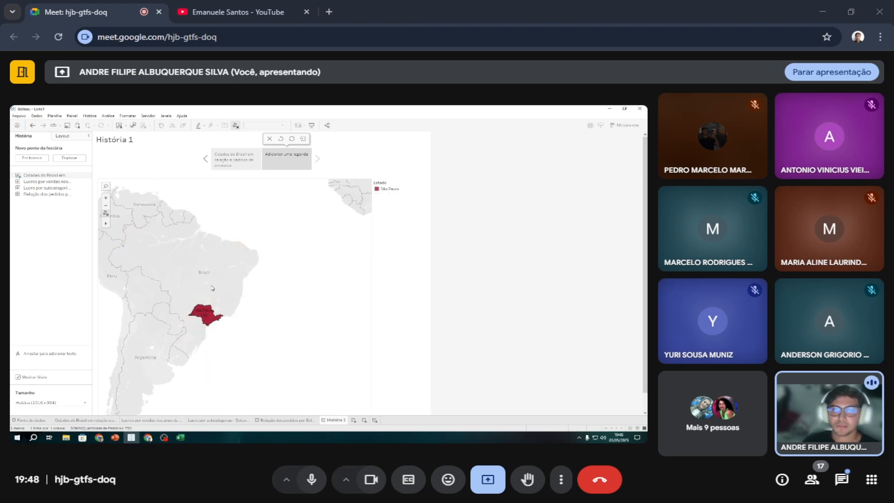
{"action": "scroll", "coordinate": [212, 288], "scroll_direction": "up", "scroll_amount": 2}
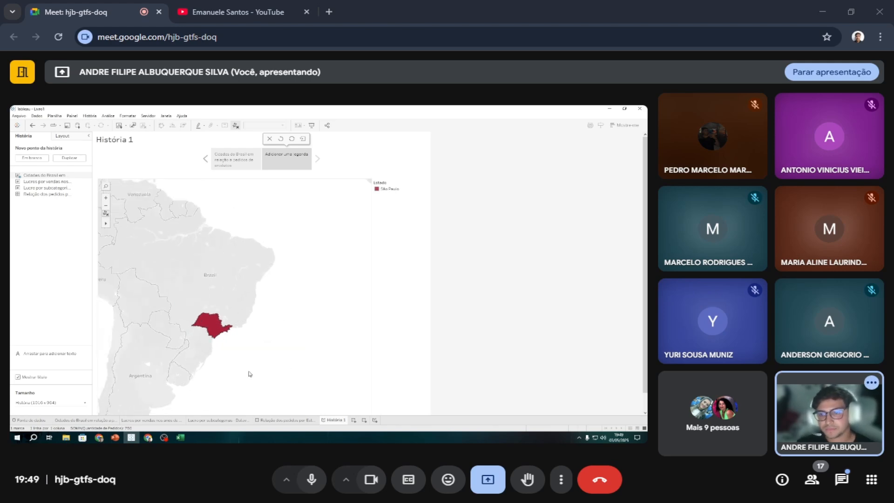
{"action": "scroll", "coordinate": [211, 347], "scroll_direction": "up", "scroll_amount": 2}
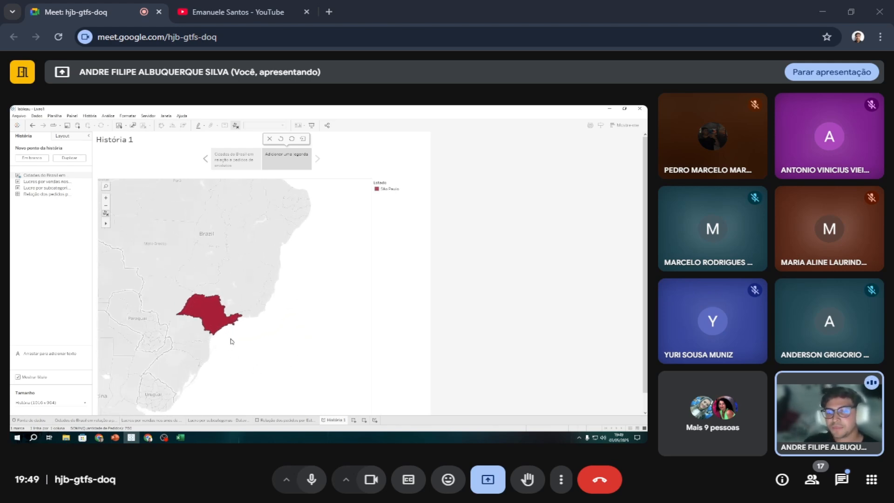
Caption the second story point "São Paulo e Estado que tem a maior quantidade de pedidos".
{"action": "left_click", "coordinate": [274, 162]}
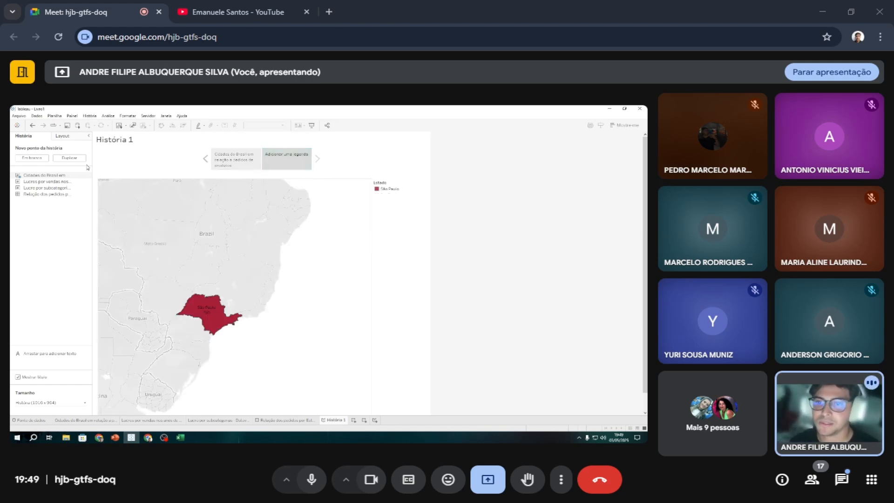
{"action": "double_click", "coordinate": [282, 158]}
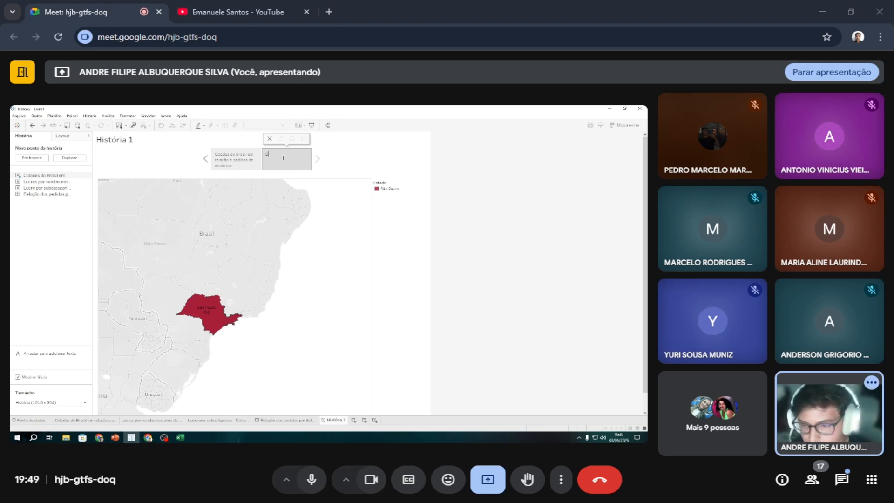
{"action": "type", "text": "S"}
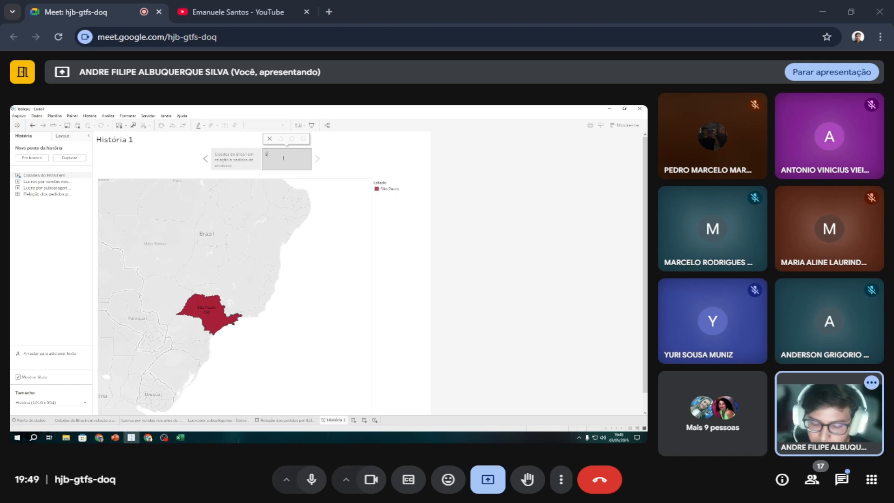
{"action": "type", "text": "ão"}
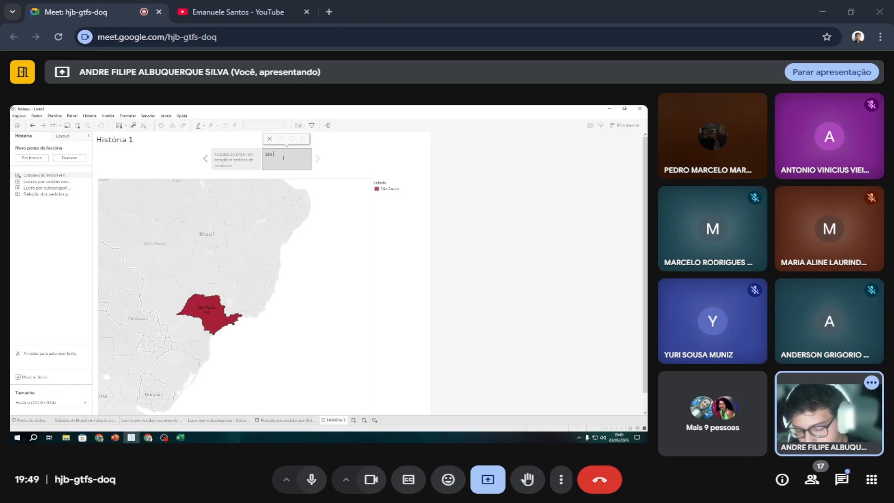
{"action": "type", "text": "m aulo e Es"}
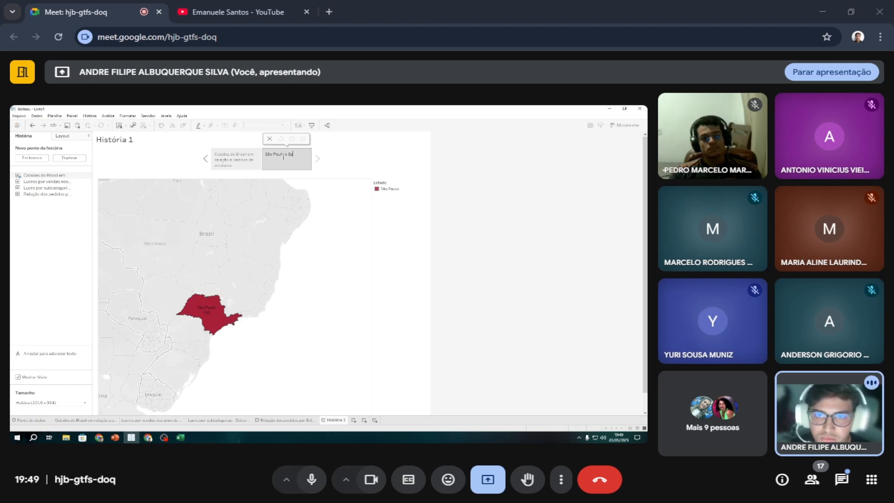
{"action": "type", "text": "tado qu"}
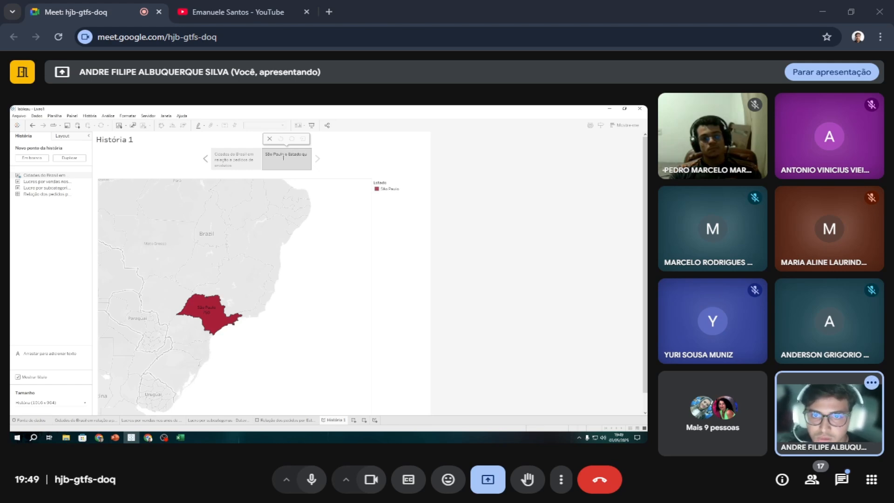
{"action": "type", "text": "e"}
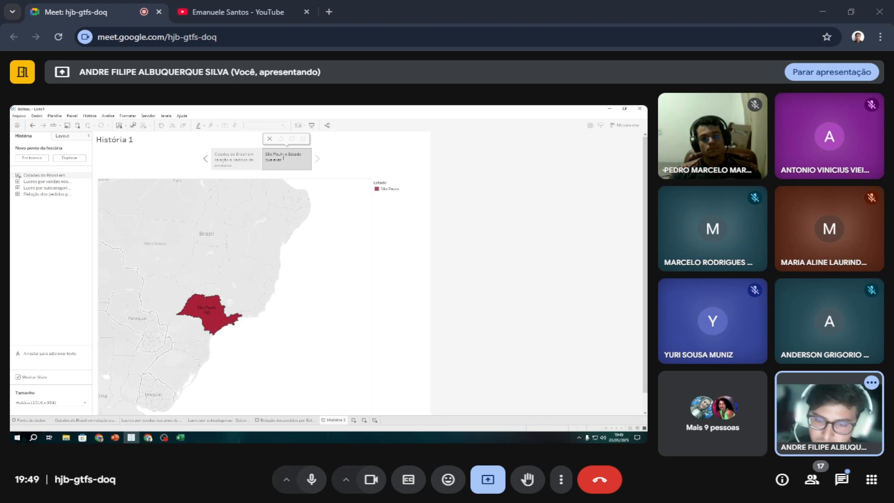
{"action": "type", "text": " tem"}
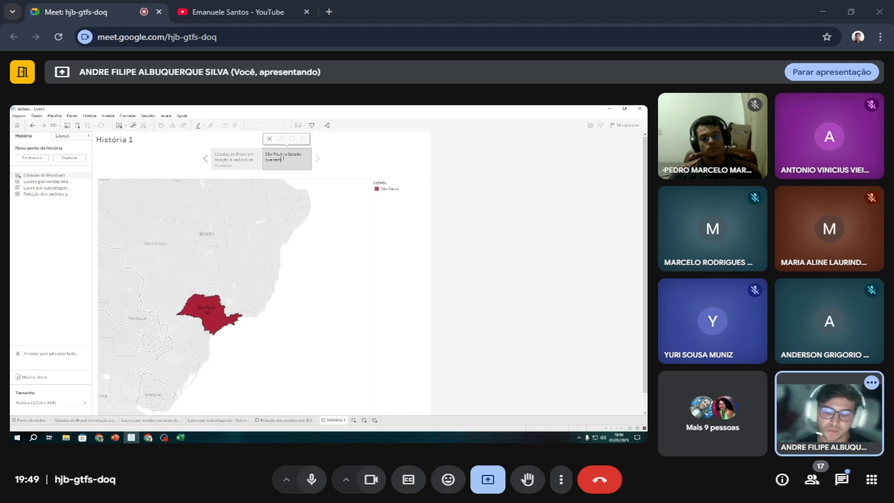
{"action": "type", "text": " maior"}
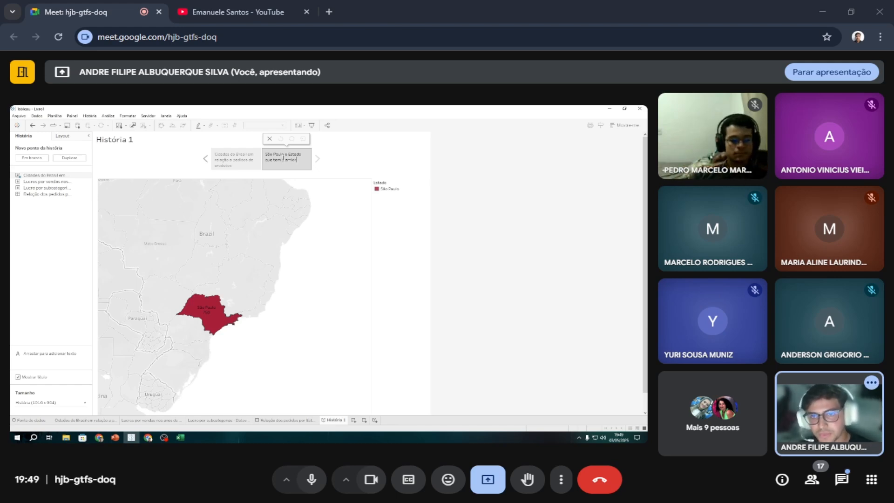
{"action": "key", "text": "BackSpace"}
{"action": "key", "text": "BackSpace"}
{"action": "key", "text": "BackSpace"}
{"action": "type", "text": "i"}
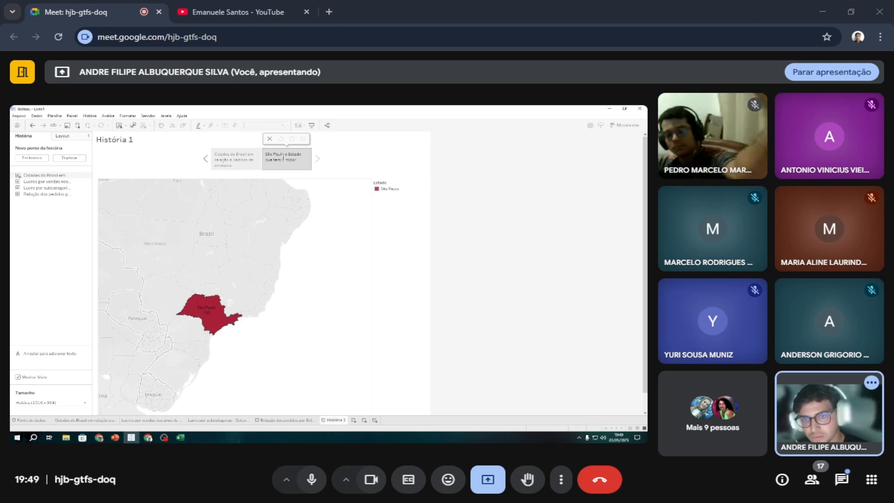
{"action": "type", "text": "or"}
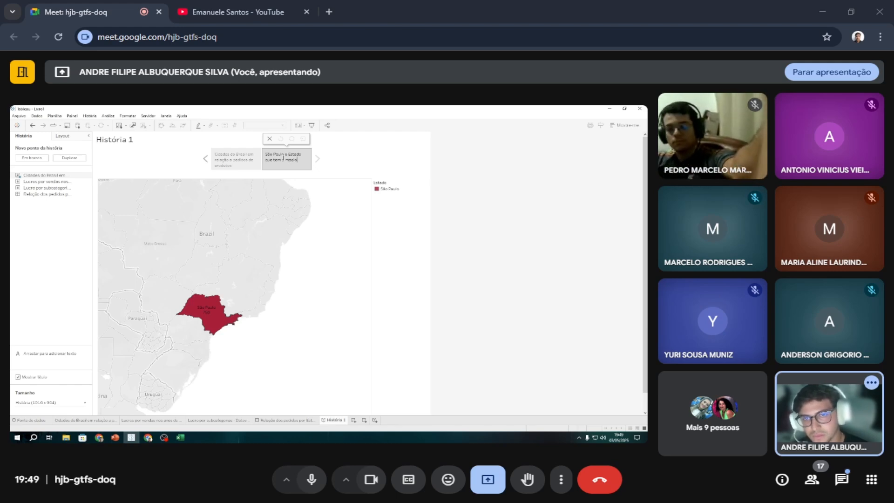
{"action": "type", "text": " qu"}
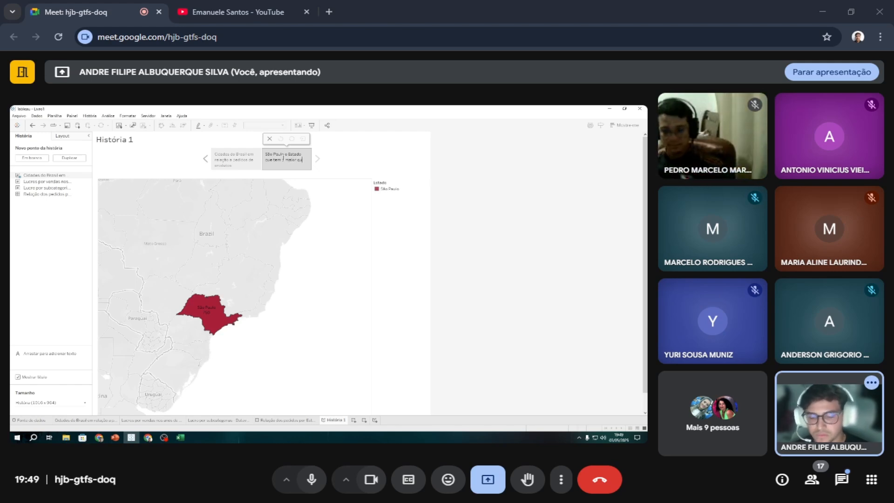
{"action": "type", "text": "antidade de pedi"}
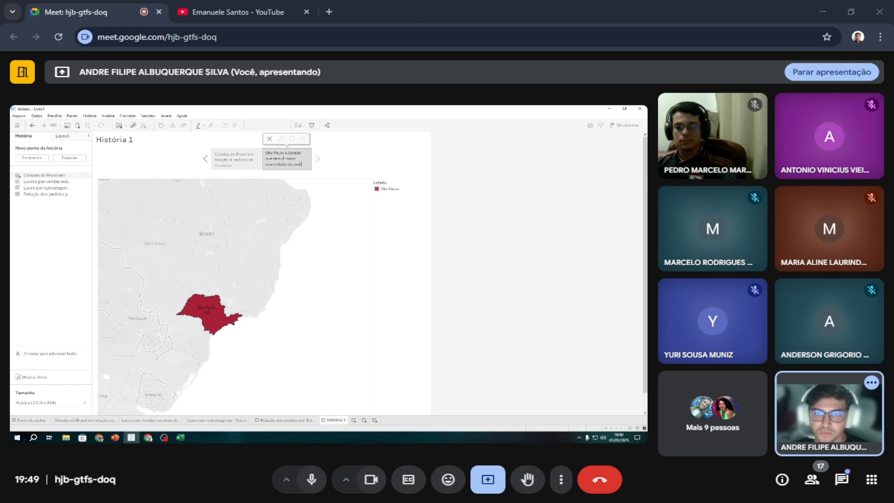
{"action": "type", "text": "dos"}
{"action": "key", "text": "Return"}
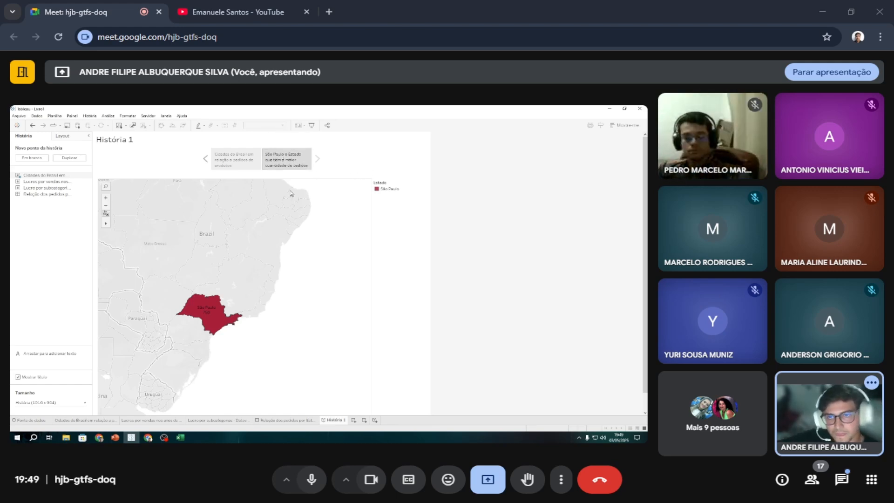
Switch back and forth between the full Brazil map and São Paulo story points to compare them.
{"action": "left_click", "coordinate": [238, 166]}
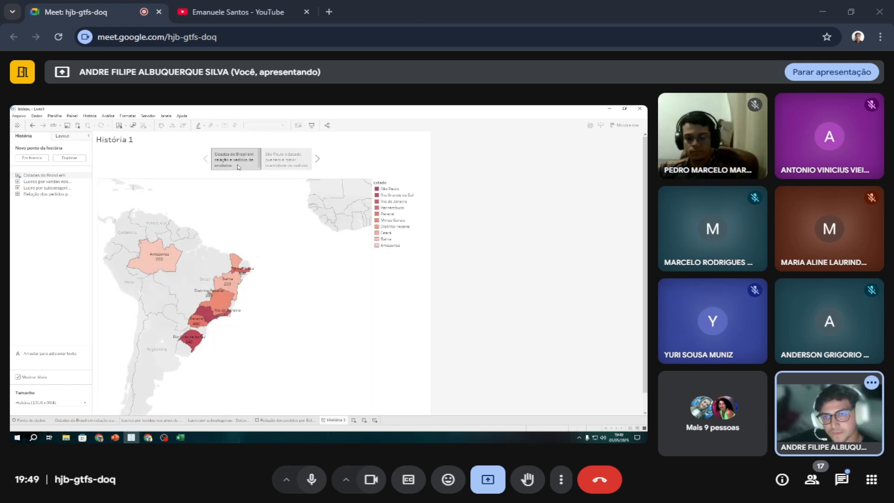
{"action": "left_click", "coordinate": [305, 165]}
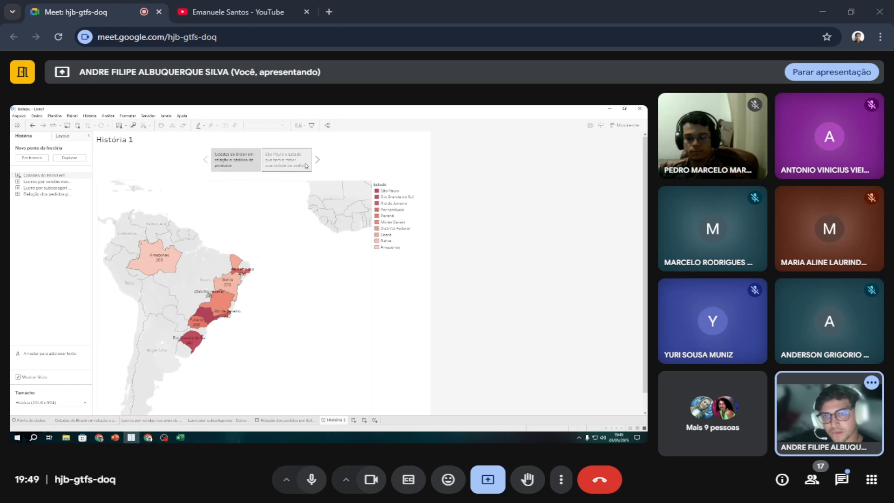
{"action": "mouse_move", "coordinate": [232, 168]}
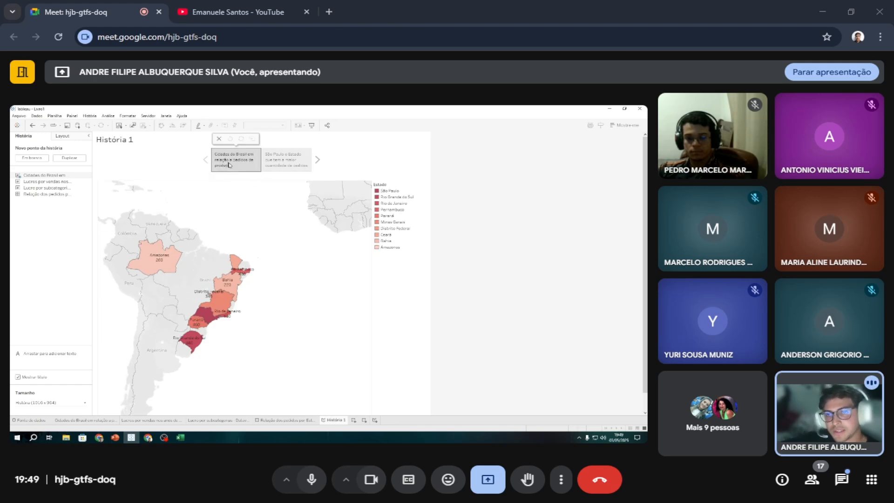
{"action": "left_click", "coordinate": [277, 164]}
{"action": "left_click", "coordinate": [240, 163]}
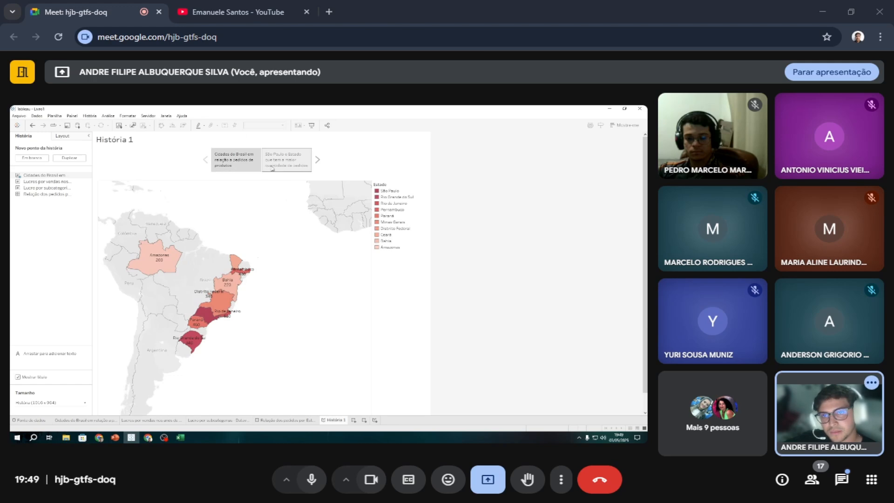
{"action": "left_click", "coordinate": [272, 168]}
{"action": "left_click", "coordinate": [249, 165]}
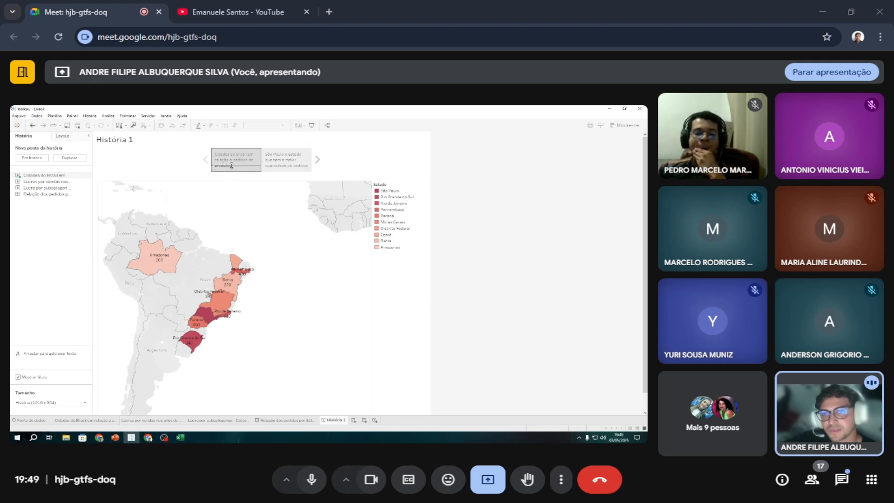
Resize the story's caption boxes, making them slightly wider and tall enough for the full captions.
{"action": "left_click_drag", "start_coordinate": [228, 169], "coordinate": [229, 165]}
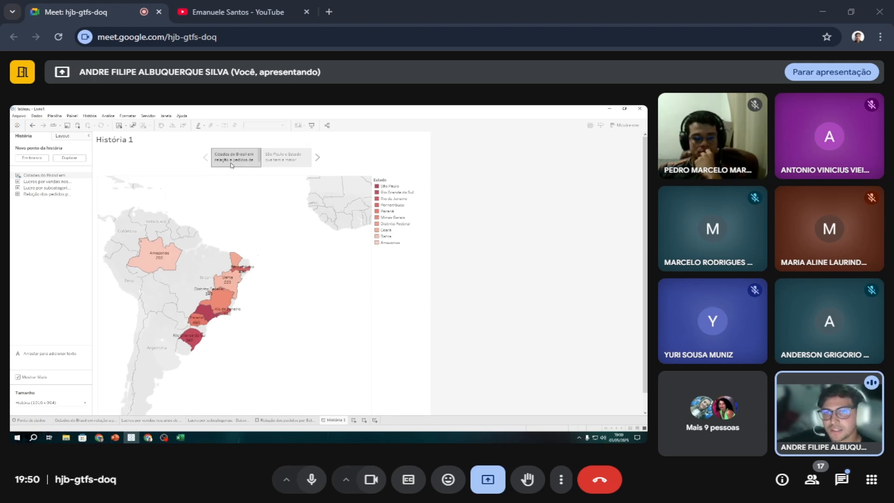
{"action": "mouse_move", "coordinate": [241, 157]}
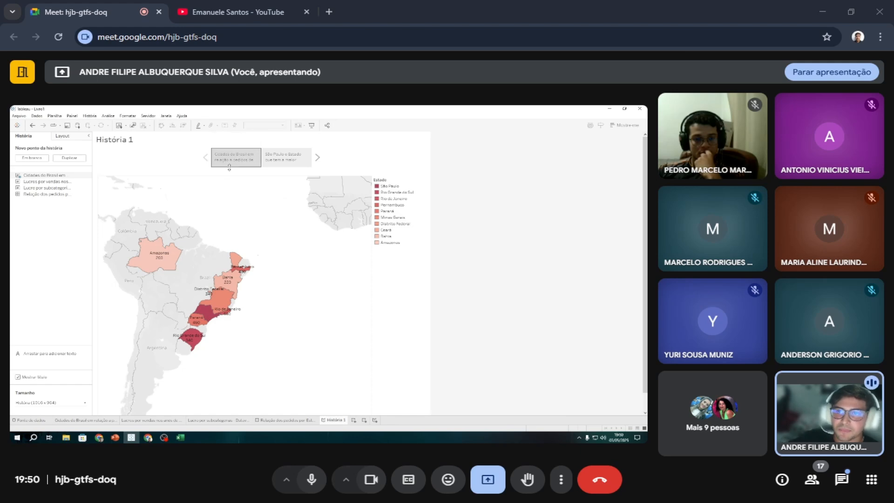
{"action": "mouse_move", "coordinate": [230, 167]}
{"action": "left_mouse_down"}
{"action": "mouse_move", "coordinate": [207, 159]}
{"action": "mouse_move", "coordinate": [222, 173]}
{"action": "left_mouse_up"}
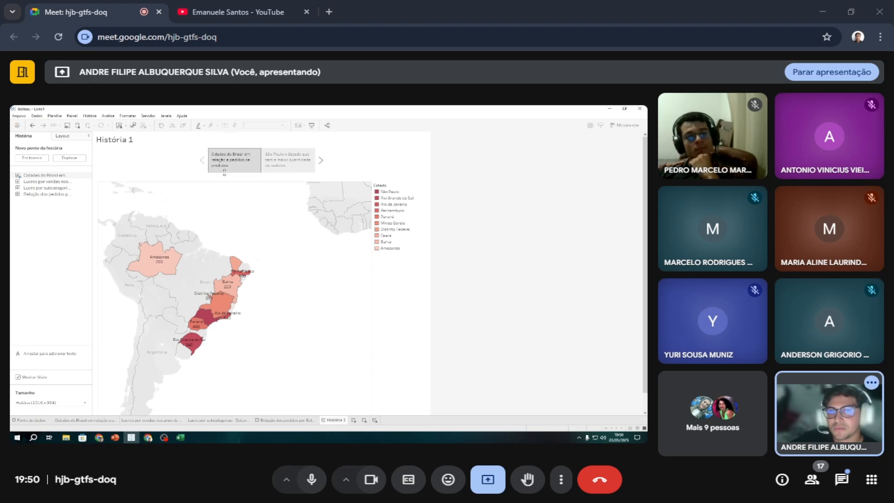
Add the sheet of profit by sales for the years 2021 to 2023 as the third story point.
{"action": "left_click", "coordinate": [285, 170]}
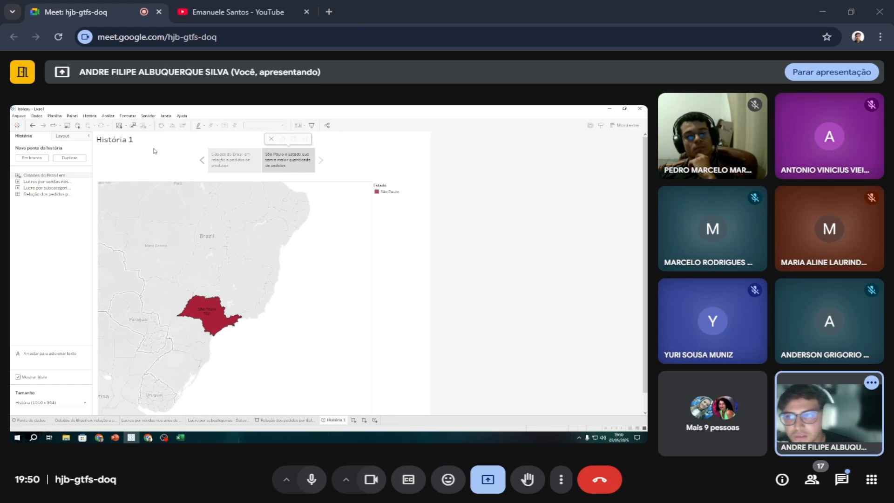
{"action": "mouse_move", "coordinate": [83, 177]}
{"action": "mouse_move", "coordinate": [34, 181]}
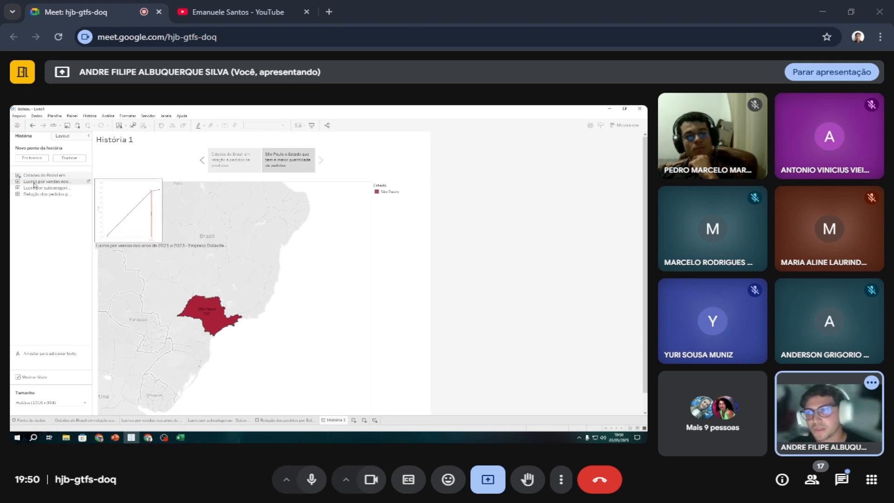
{"action": "double_click", "coordinate": [34, 181]}
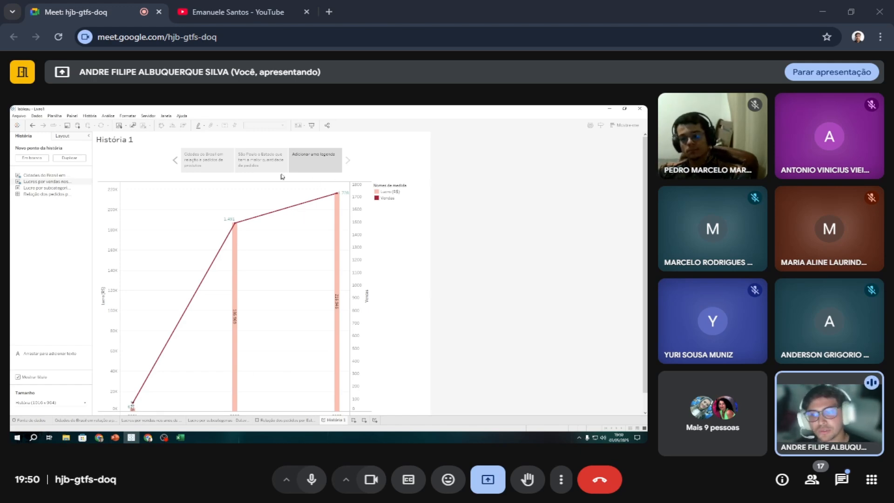
Caption the third story point "Lucro por vendas dos produtos durante os anos de 2021 a 2023".
{"action": "double_click", "coordinate": [305, 161]}
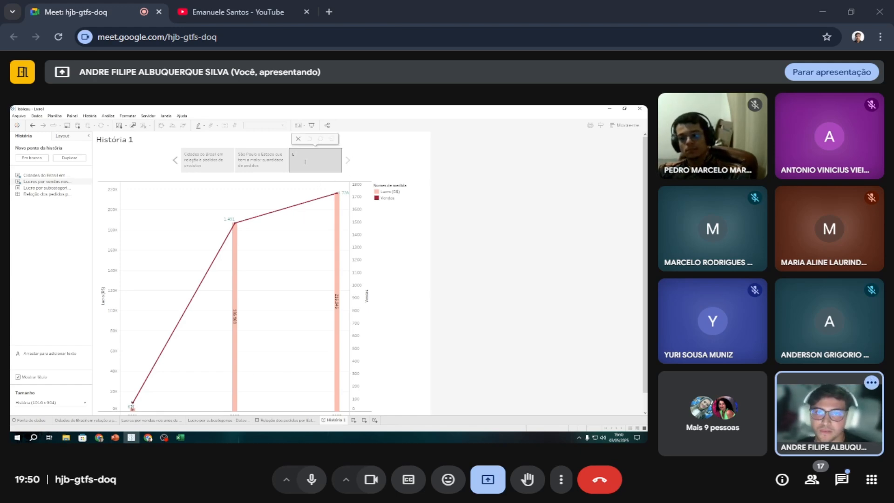
{"action": "type", "text": "Lucr"}
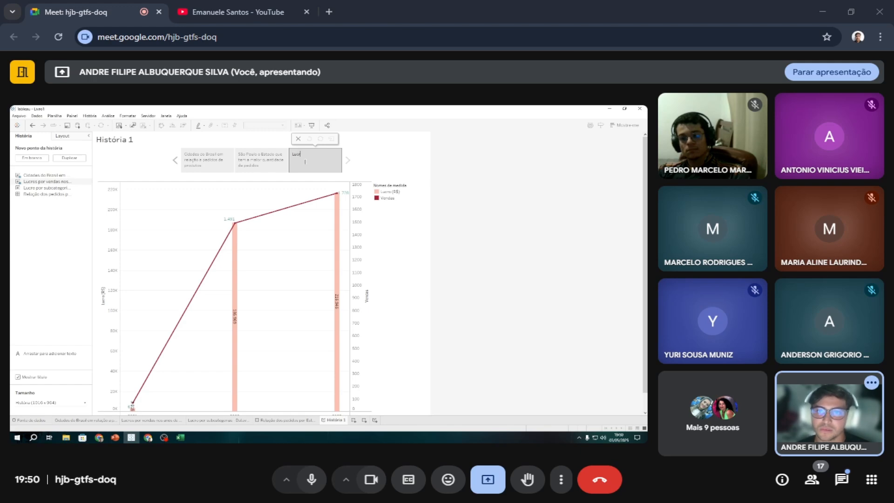
{"action": "type", "text": "o por vendas"}
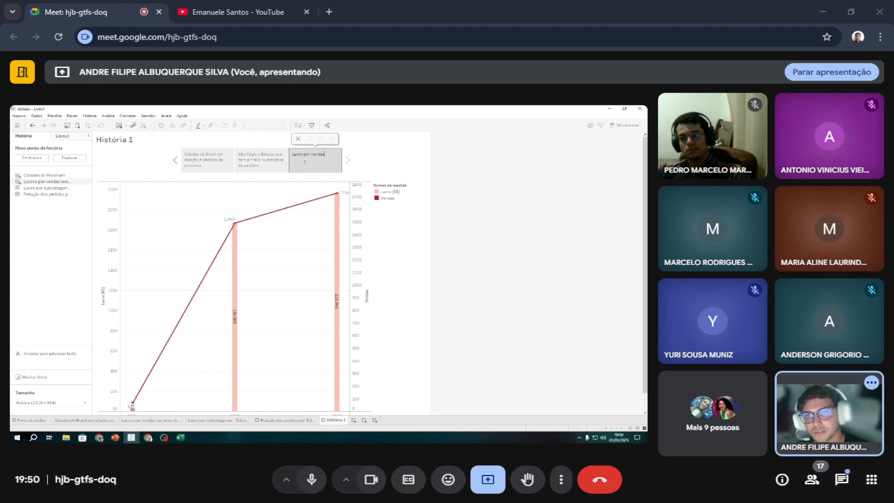
{"action": "type", "text": " dos"}
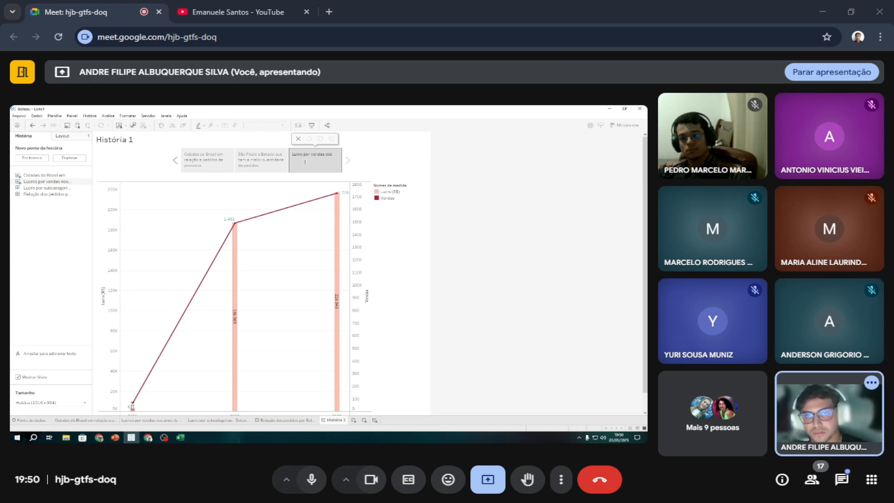
{"action": "type", "text": " produ"}
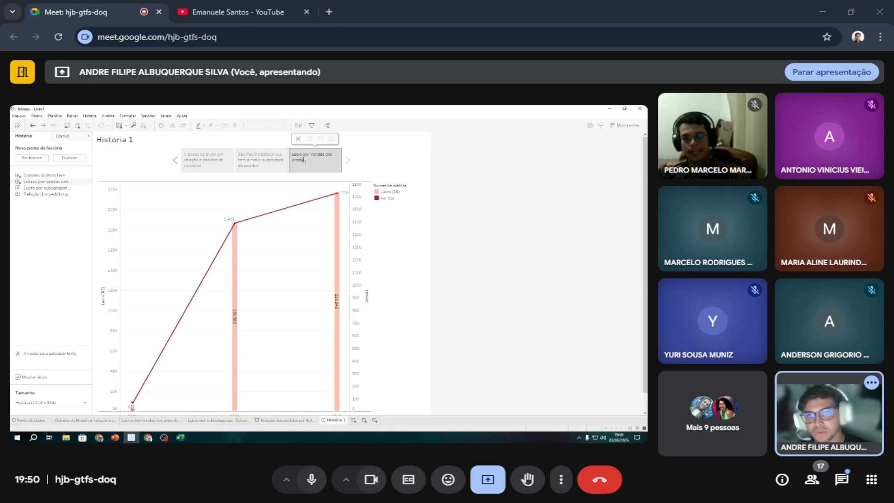
{"action": "type", "text": "tos dura"}
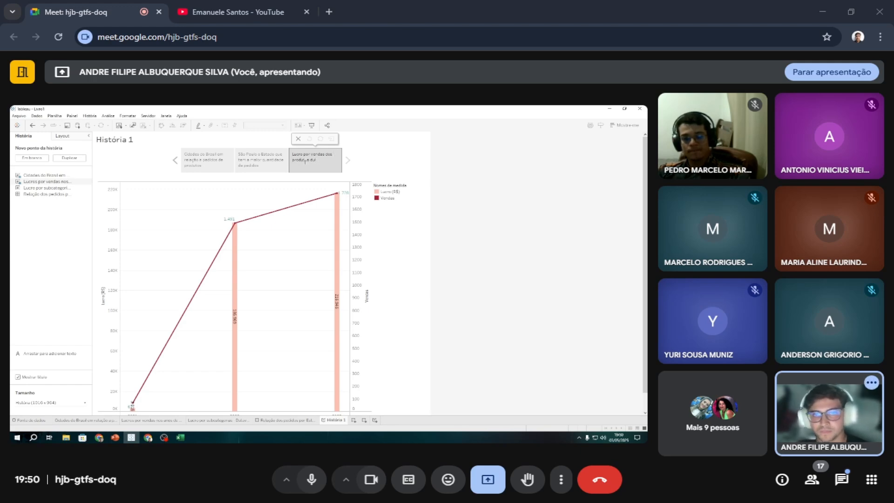
{"action": "type", "text": "nte"}
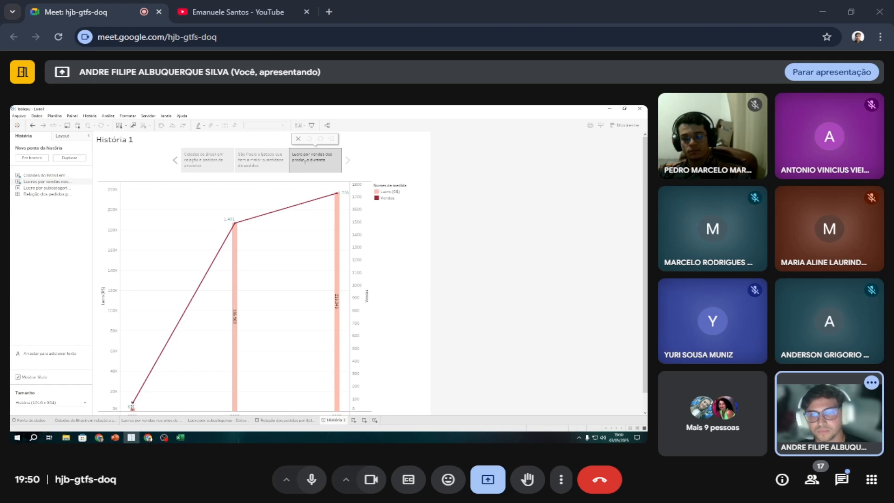
{"action": "type", "text": " os anos de"}
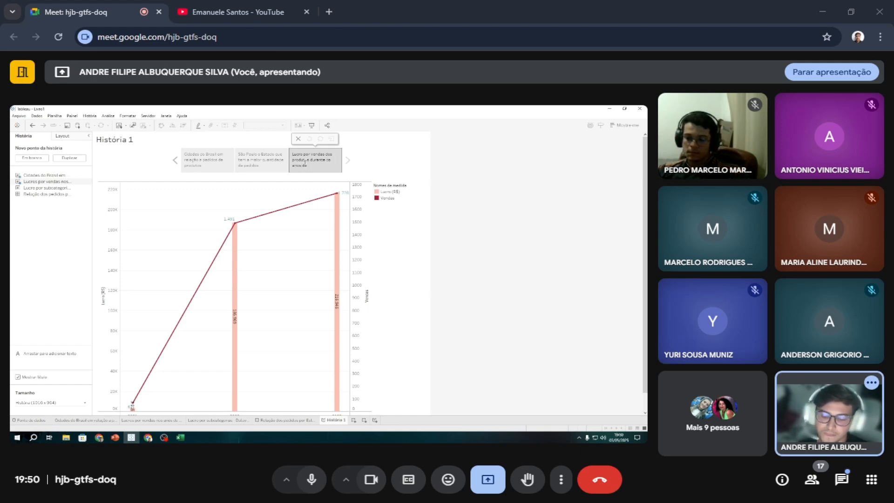
{"action": "type", "text": " 2021 a 2"}
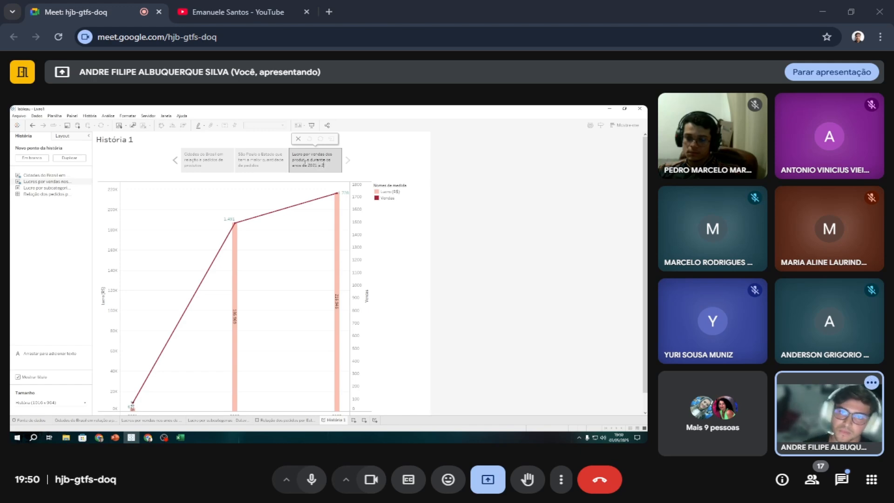
{"action": "type", "text": "023"}
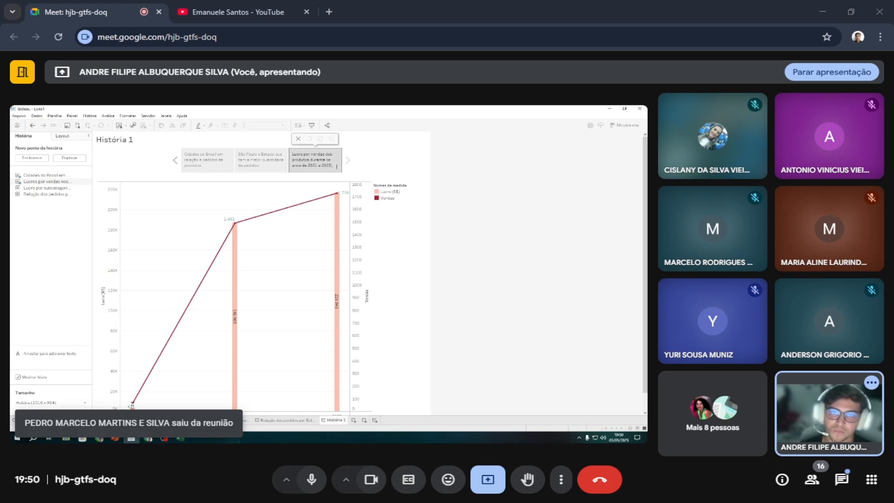
Add the profit by sales sheet again as the fourth story point and highlight its 2023 profit bar.
{"action": "double_click", "coordinate": [65, 182]}
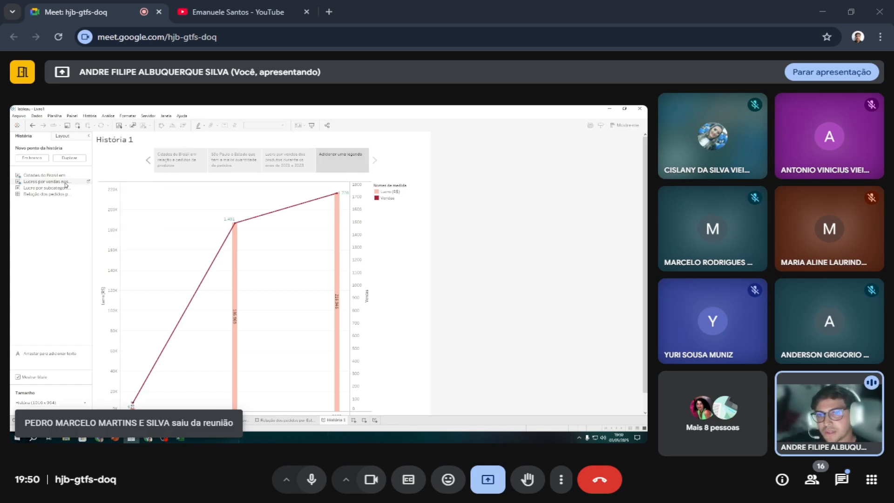
{"action": "left_click", "coordinate": [337, 247]}
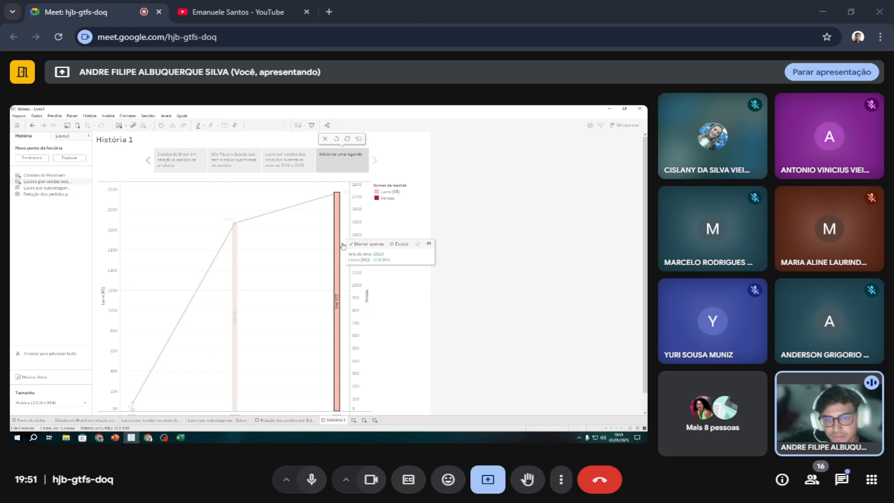
Try keeping only the 2023 profit bar in the fourth story point's chart, and undo that filter.
{"action": "right_click", "coordinate": [336, 240]}
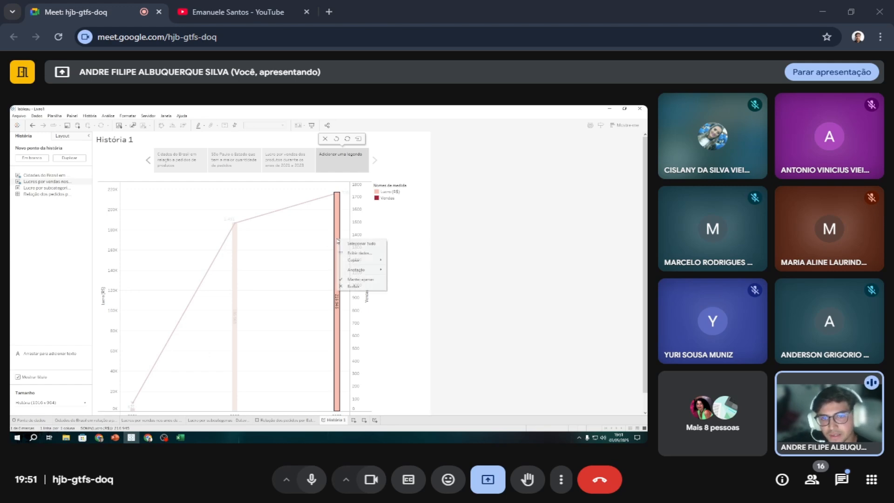
{"action": "left_click", "coordinate": [362, 279]}
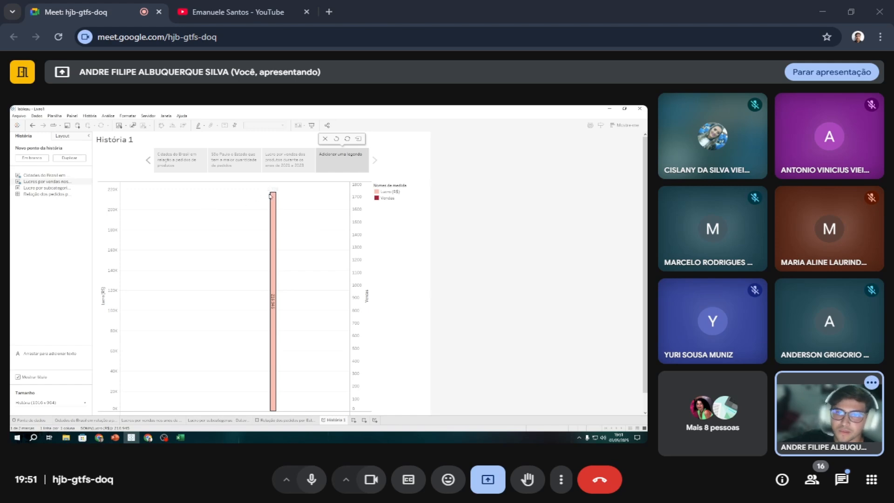
{"action": "mouse_move", "coordinate": [272, 196]}
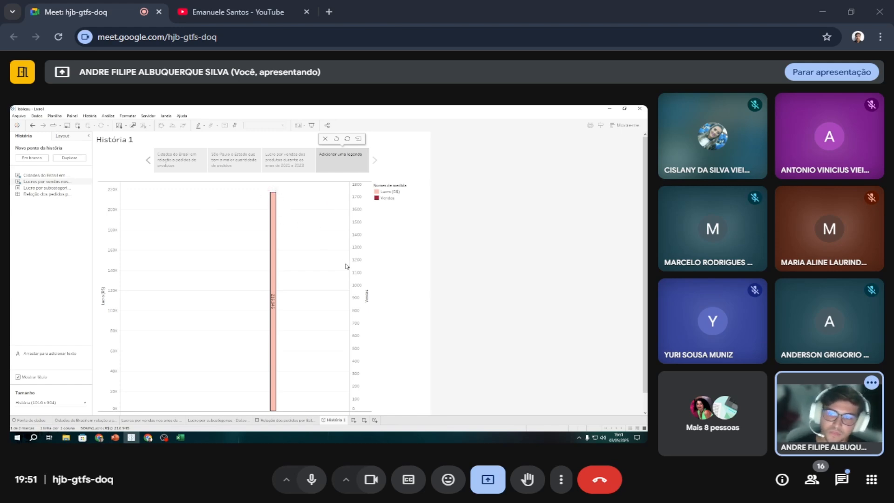
{"action": "key", "text": "ctrl+z"}
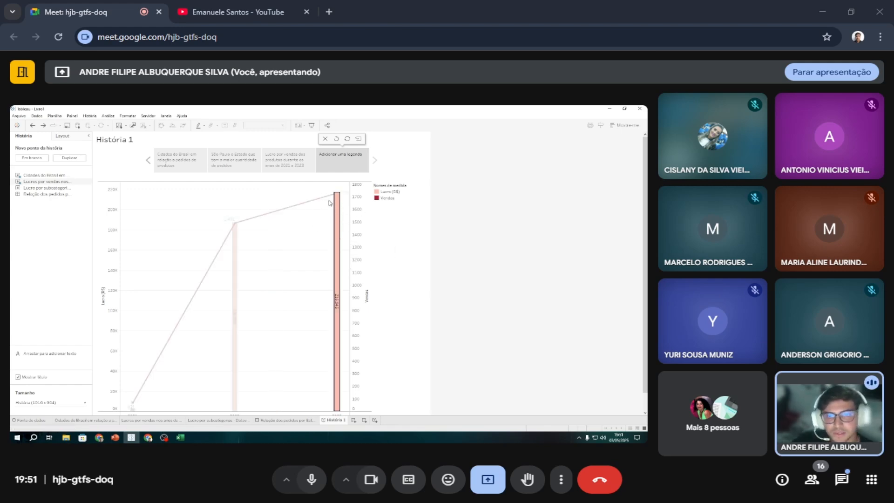
Caption the fourth story point "O ano de 2023 foi o ano com maior lucro por vendas".
{"action": "double_click", "coordinate": [340, 155]}
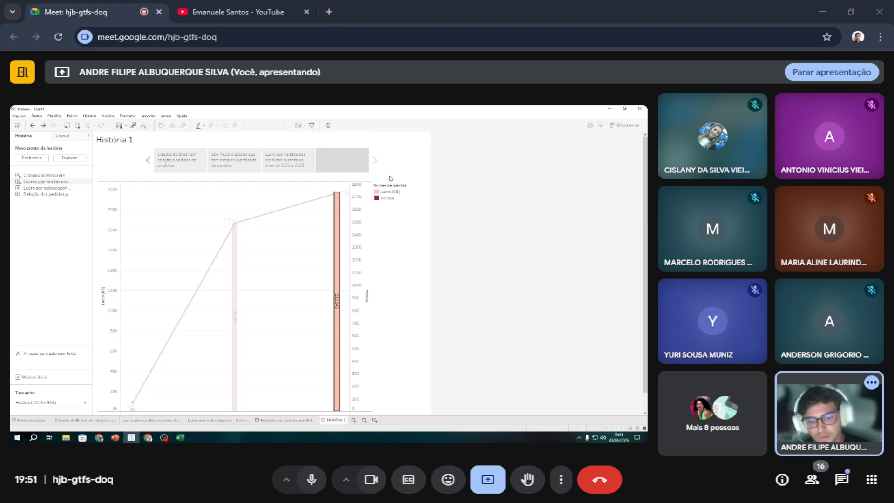
{"action": "type", "text": "O ano"}
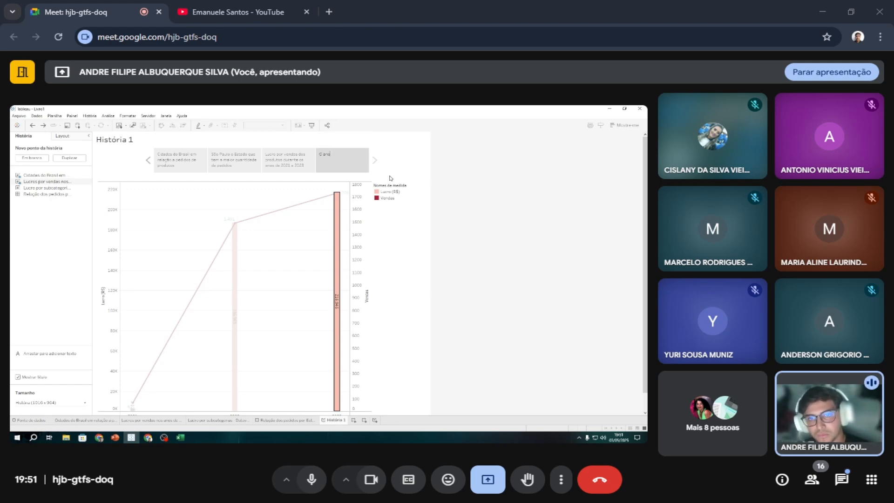
{"action": "type", "text": " com maior"}
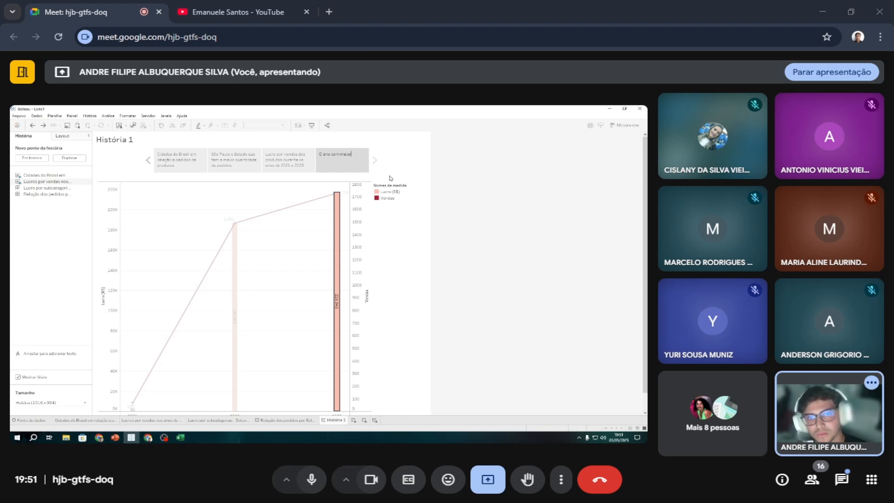
{"action": "type", "text": " luc"}
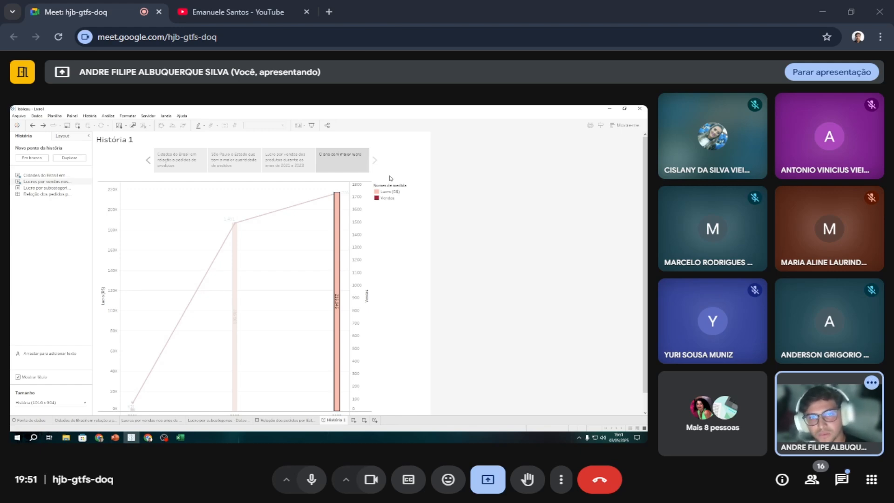
{"action": "type", "text": "ro"}
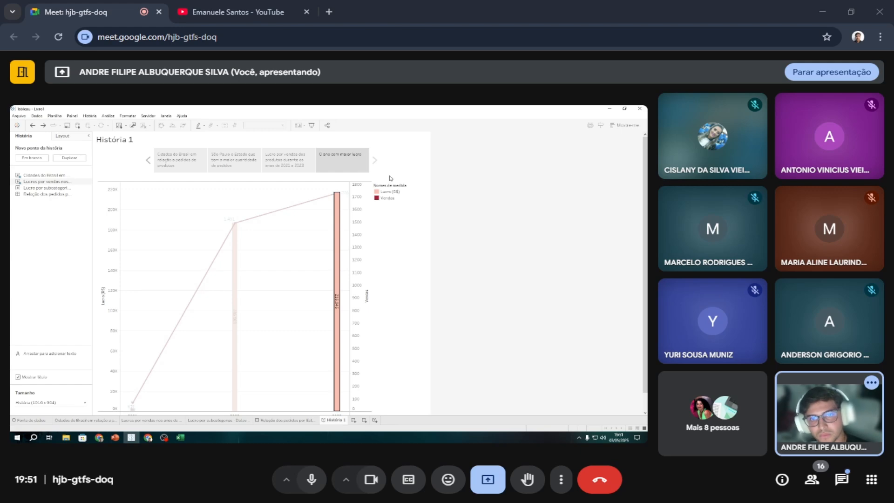
{"action": "key", "text": "BackSpace"}
{"action": "key", "text": "BackSpace"}
{"action": "key", "text": "BackSpace"}
{"action": "key", "text": "BackSpace"}
{"action": "key", "text": "BackSpace"}
{"action": "key", "text": "BackSpace"}
{"action": "key", "text": "BackSpace"}
{"action": "key", "text": "BackSpace"}
{"action": "key", "text": "BackSpace"}
{"action": "key", "text": "BackSpace"}
{"action": "key", "text": "BackSpace"}
{"action": "key", "text": "BackSpace"}
{"action": "key", "text": "BackSpace"}
{"action": "key", "text": "BackSpace"}
{"action": "key", "text": "BackSpace"}
{"action": "type", "text": "de 20"}
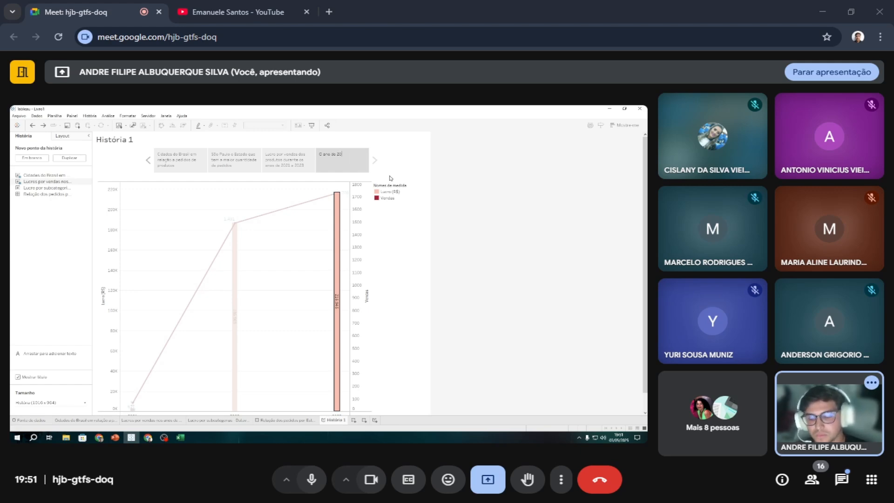
{"action": "type", "text": "23 foi o an"}
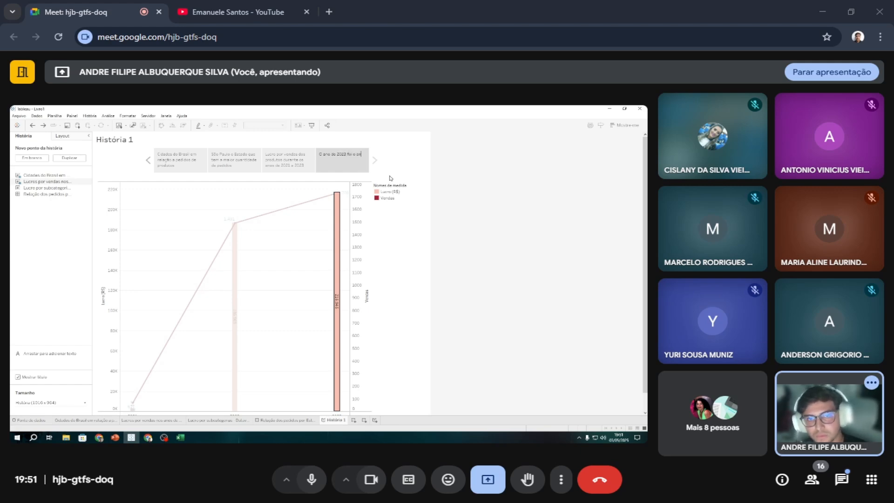
{"action": "type", "text": "o com maior"}
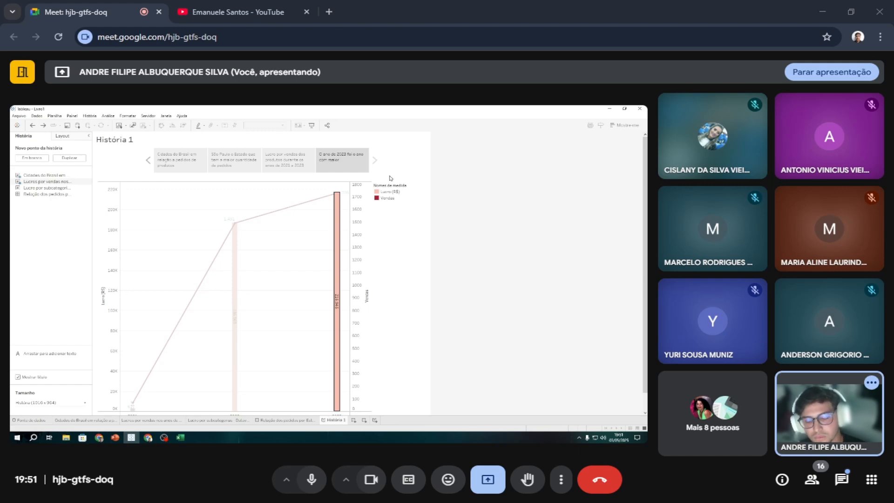
{"action": "type", "text": " lucro por"}
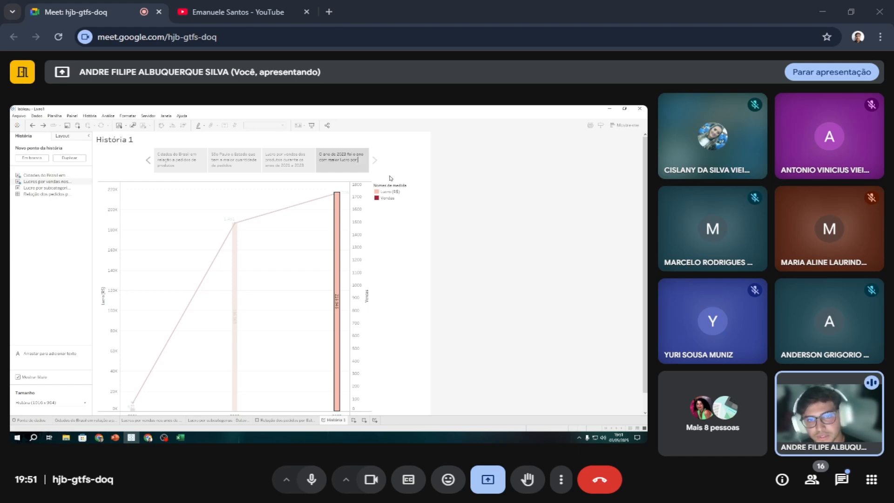
{"action": "type", "text": " vendas"}
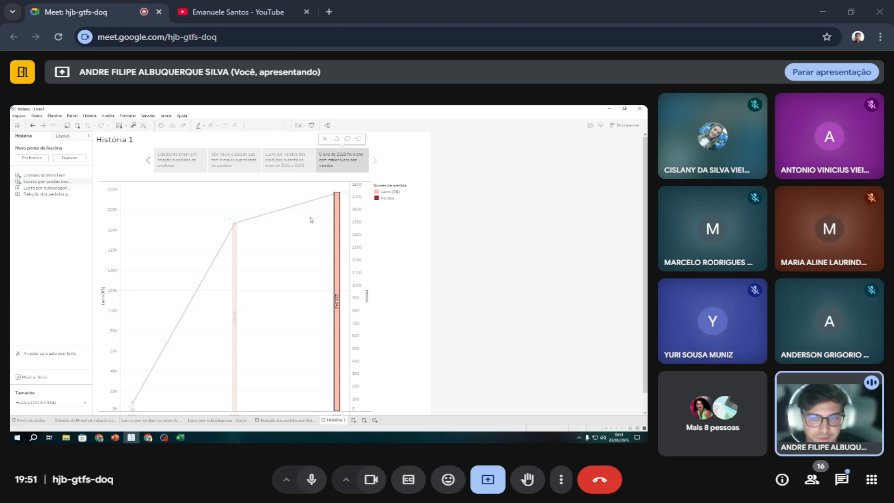
Add the subcategory profit sheet as the fifth story point and caption it "Relação de subcategorias com sua lucratividade".
{"action": "double_click", "coordinate": [48, 191]}
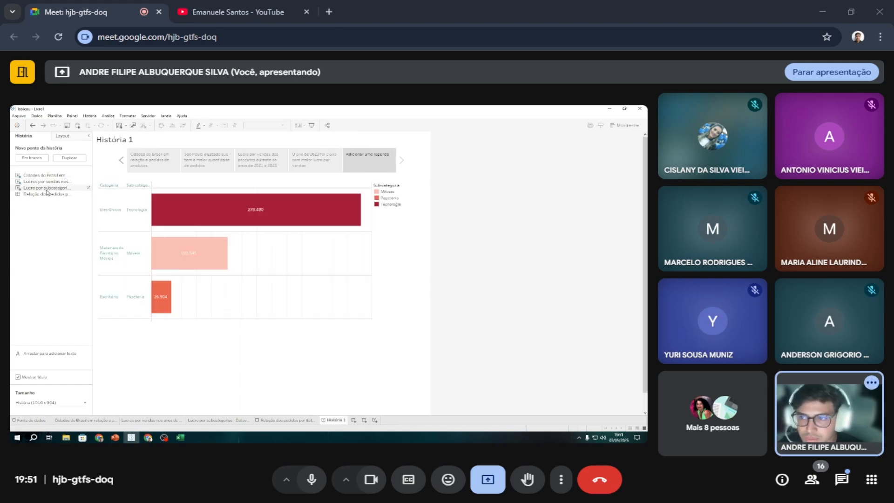
{"action": "mouse_move", "coordinate": [251, 210]}
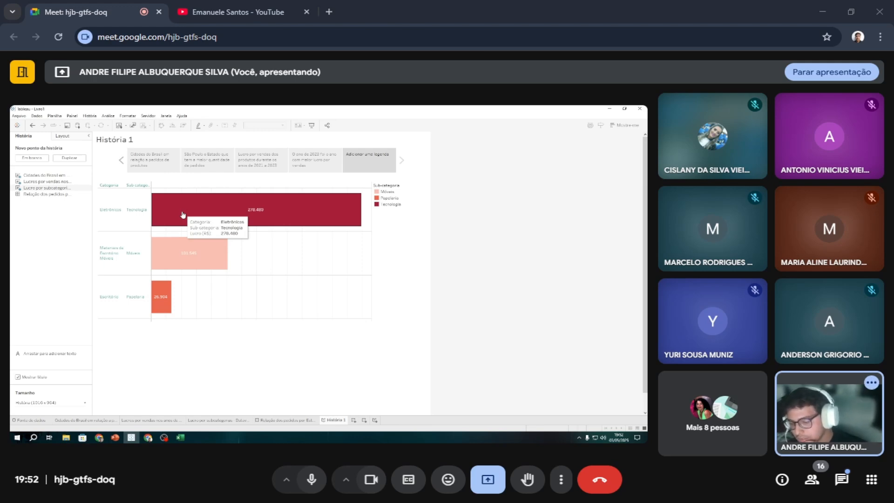
{"action": "double_click", "coordinate": [373, 159]}
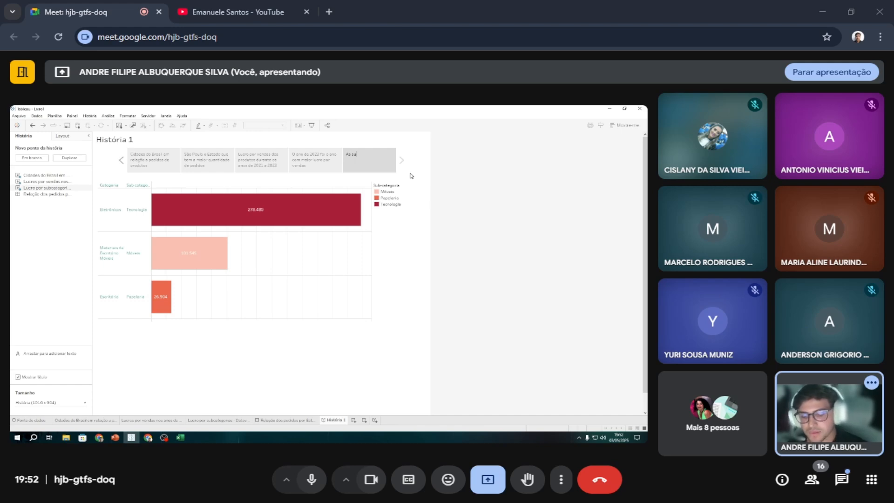
{"action": "type", "text": "As subcate"}
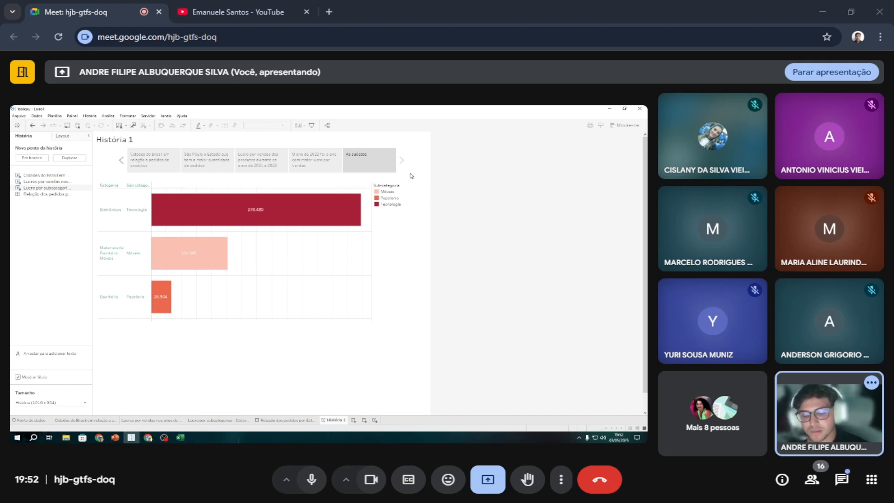
{"action": "key", "text": "BackSpace"}
{"action": "key", "text": "BackSpace"}
{"action": "key", "text": "BackSpace"}
{"action": "key", "text": "BackSpace"}
{"action": "key", "text": "BackSpace"}
{"action": "key", "text": "BackSpace"}
{"action": "key", "text": "BackSpace"}
{"action": "key", "text": "BackSpace"}
{"action": "key", "text": "BackSpace"}
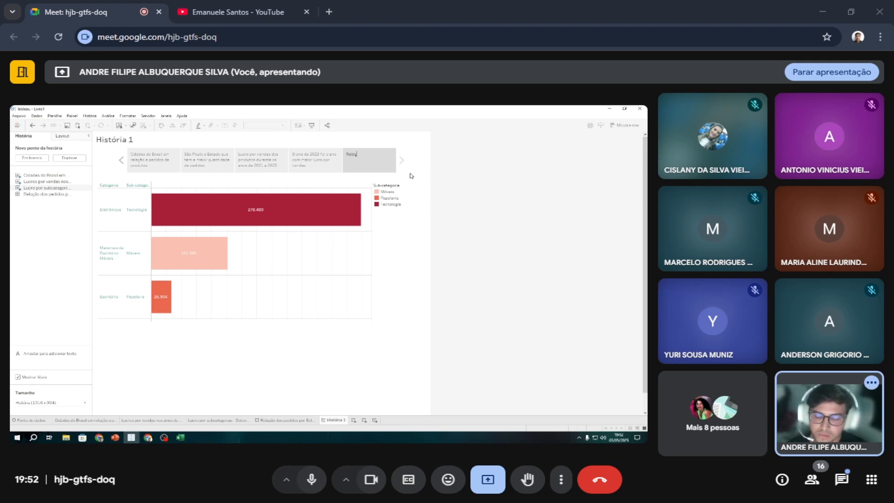
{"action": "type", "text": "Relação "}
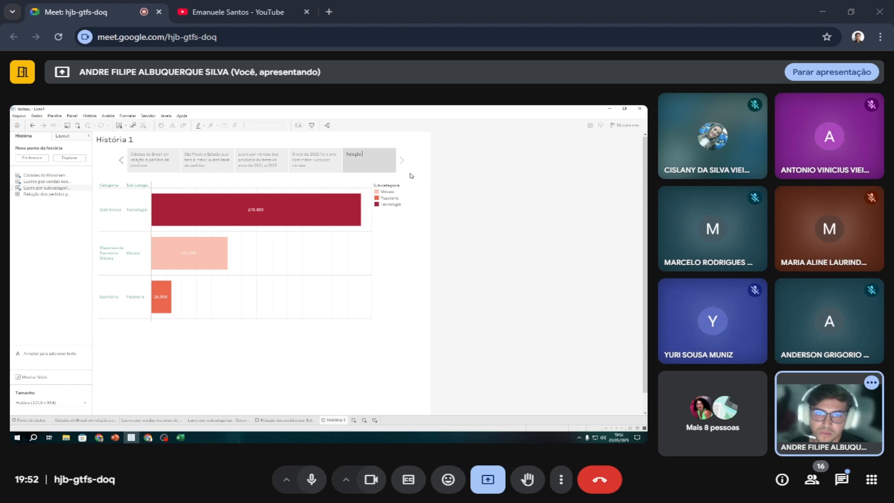
{"action": "type", "text": "de subcatego"}
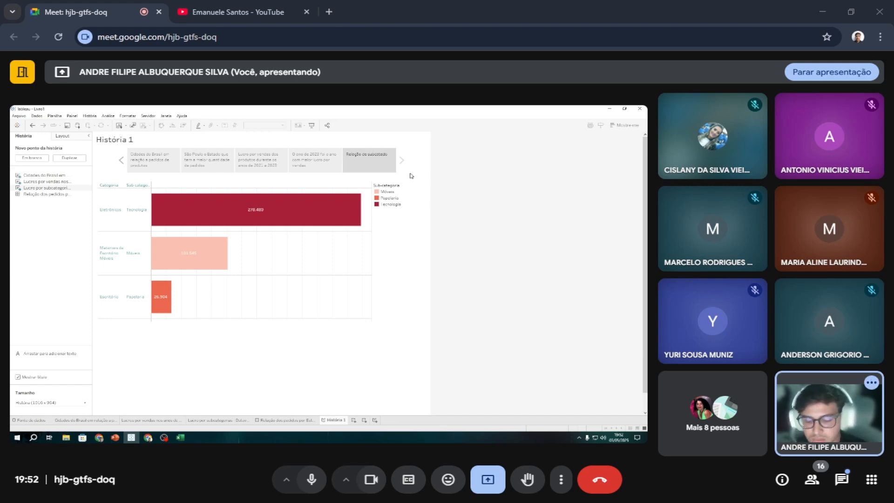
{"action": "type", "text": "s com"}
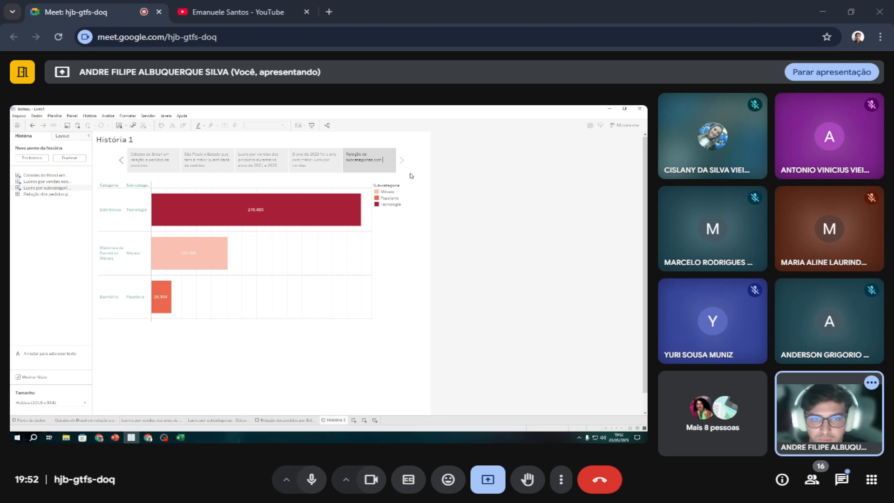
{"action": "type", "text": " sua lucr"}
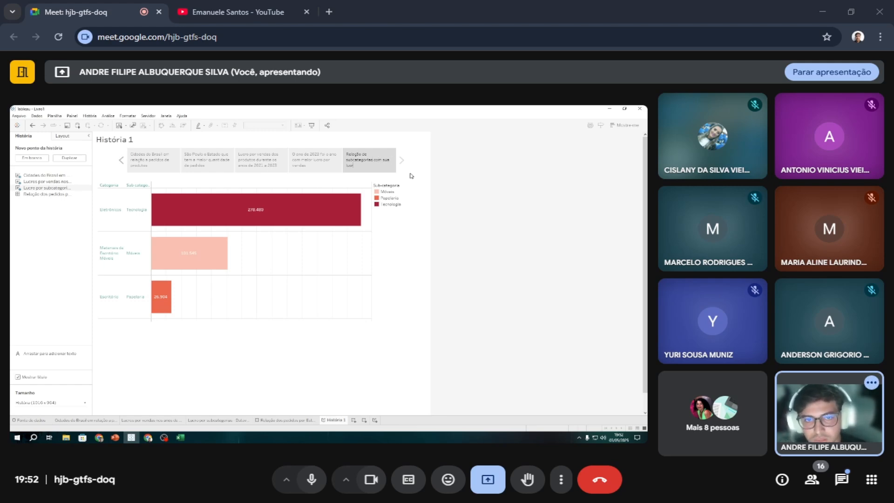
{"action": "type", "text": "atividade"}
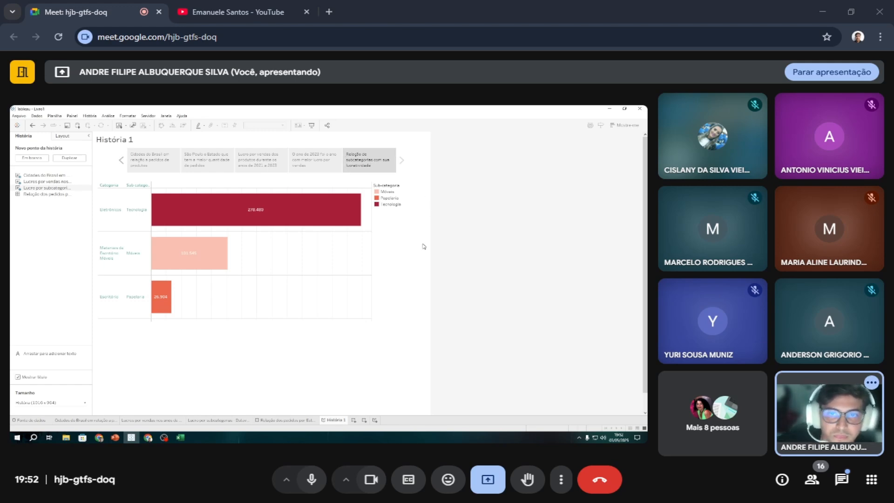
Add the subcategory profit sheet again as the sixth story point and keep only its Tecnologia bar.
{"action": "double_click", "coordinate": [58, 189]}
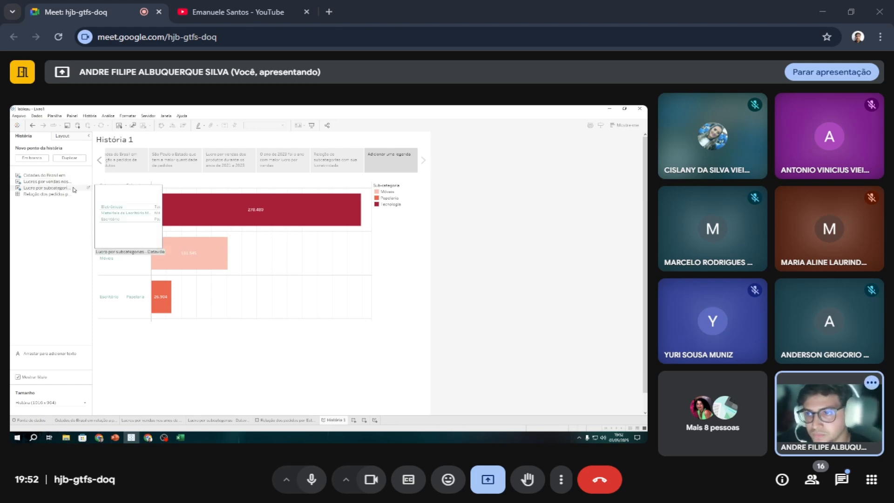
{"action": "double_click", "coordinate": [387, 153]}
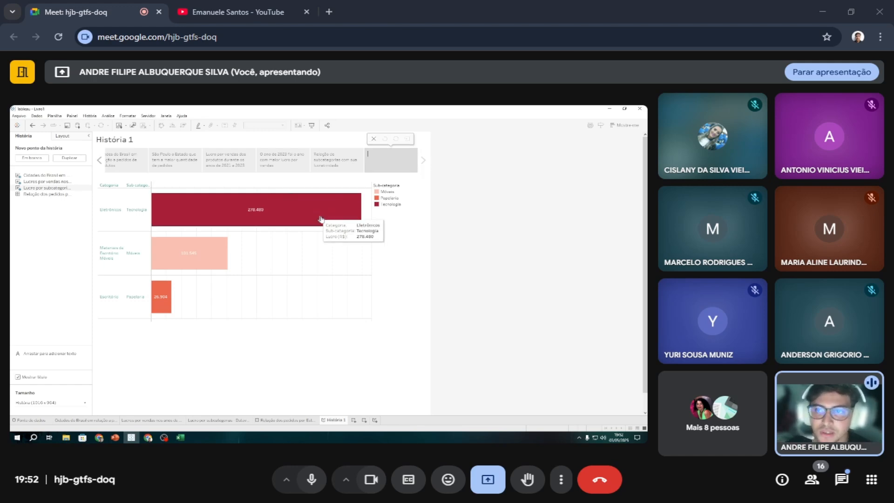
{"action": "left_click", "coordinate": [324, 219]}
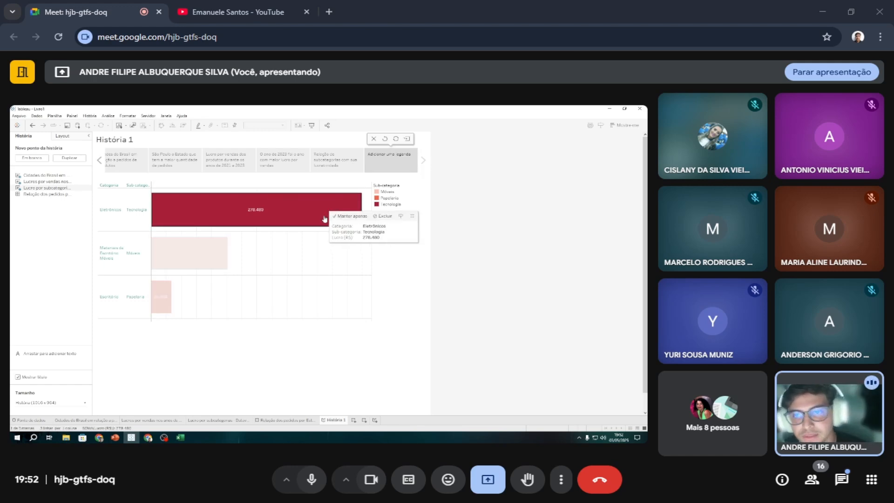
{"action": "mouse_move", "coordinate": [249, 223]}
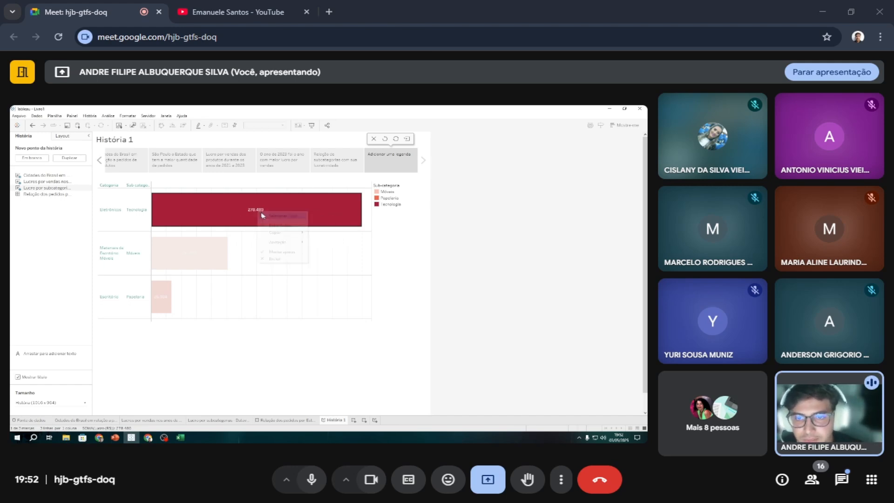
{"action": "right_click", "coordinate": [257, 212]}
{"action": "right_click", "coordinate": [217, 220]}
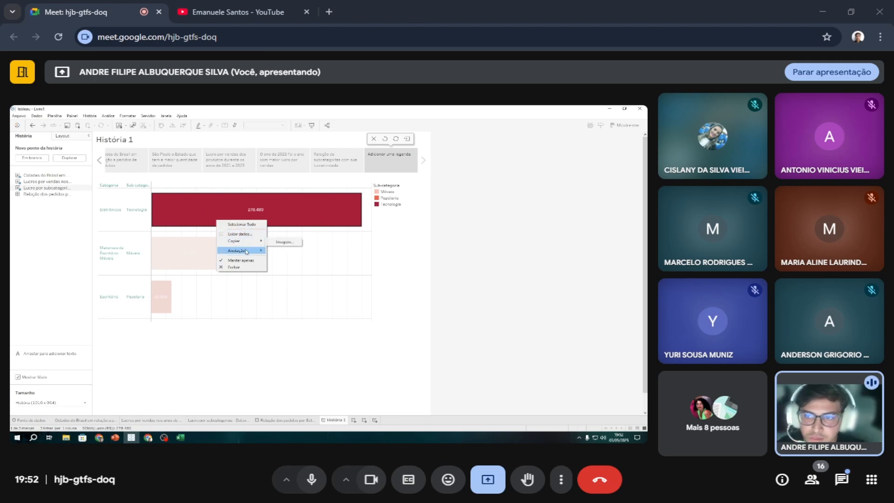
{"action": "mouse_move", "coordinate": [246, 251]}
{"action": "right_click", "coordinate": [302, 200]}
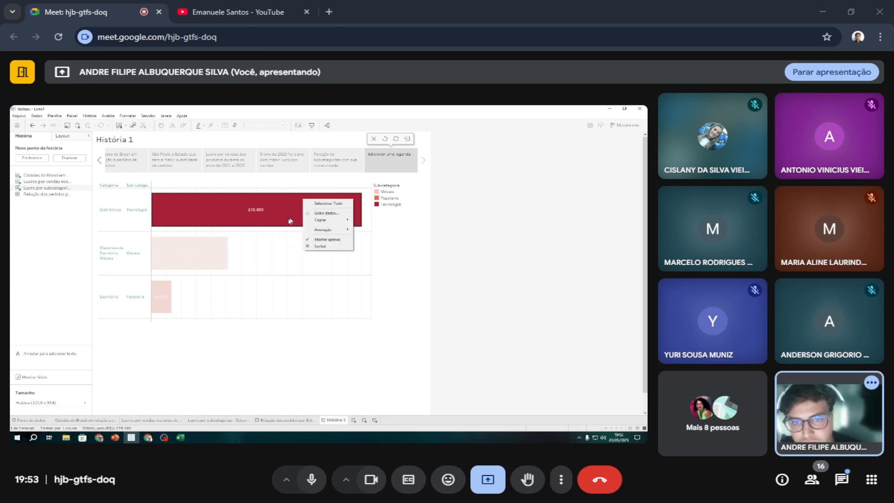
{"action": "left_click", "coordinate": [318, 244]}
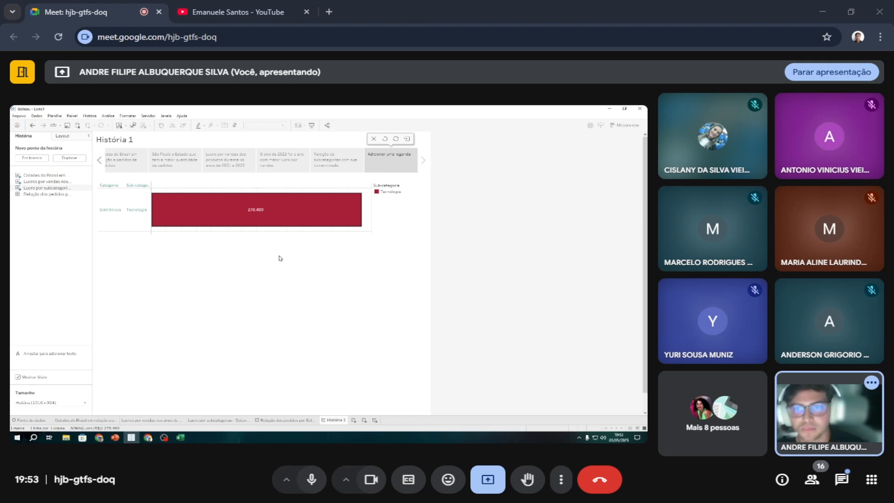
Caption the sixth story point "A subcategoria tecnologia foi a com maior destaque de lucratividade".
{"action": "left_click", "coordinate": [388, 155]}
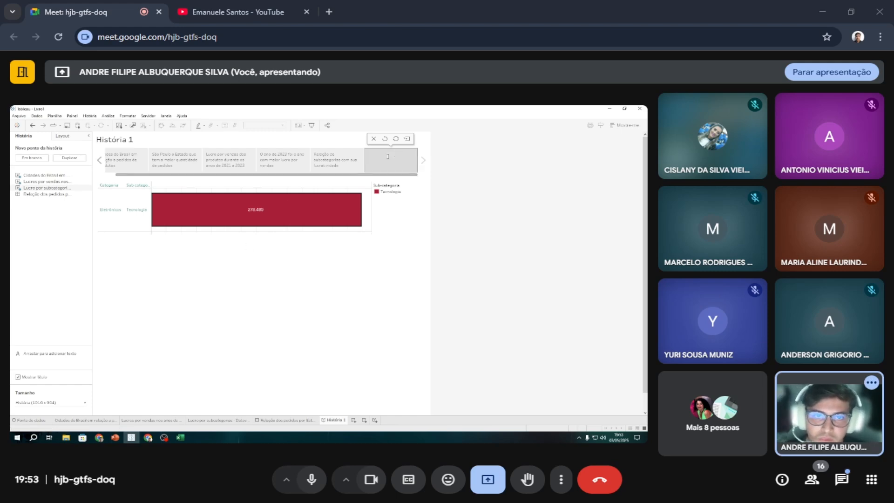
{"action": "type", "text": "A subcategor"}
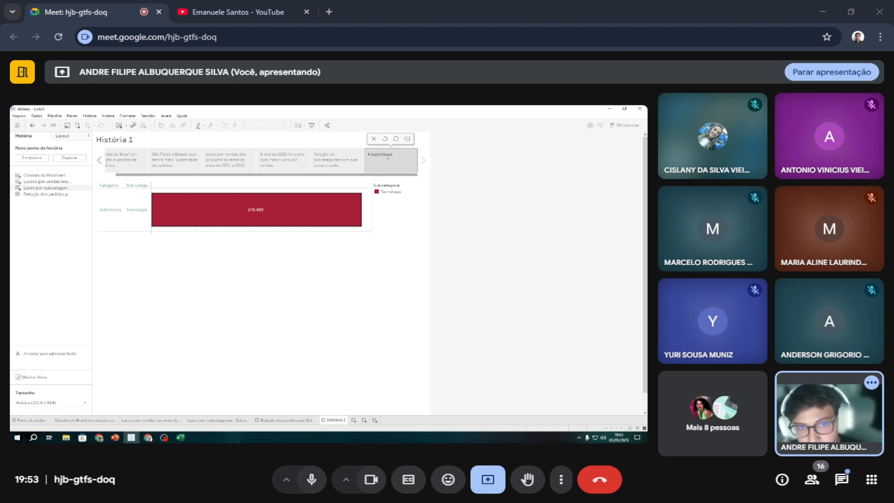
{"action": "type", "text": "ia tec"}
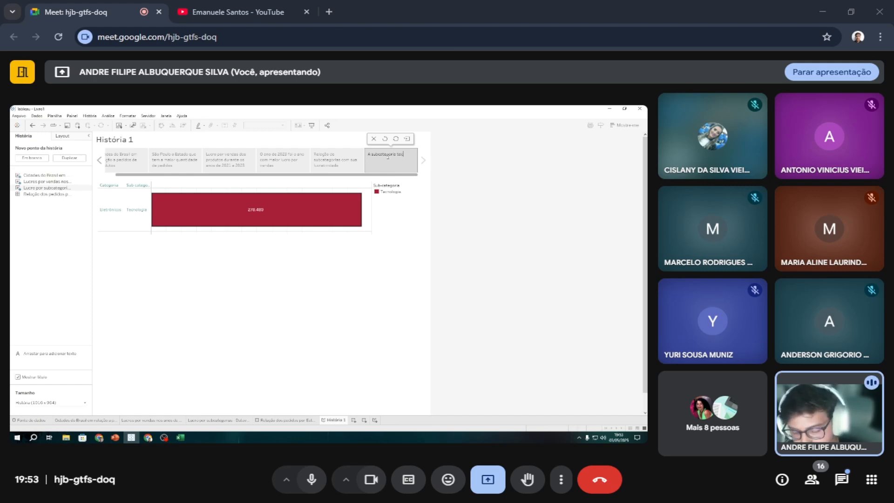
{"action": "type", "text": "nolo"}
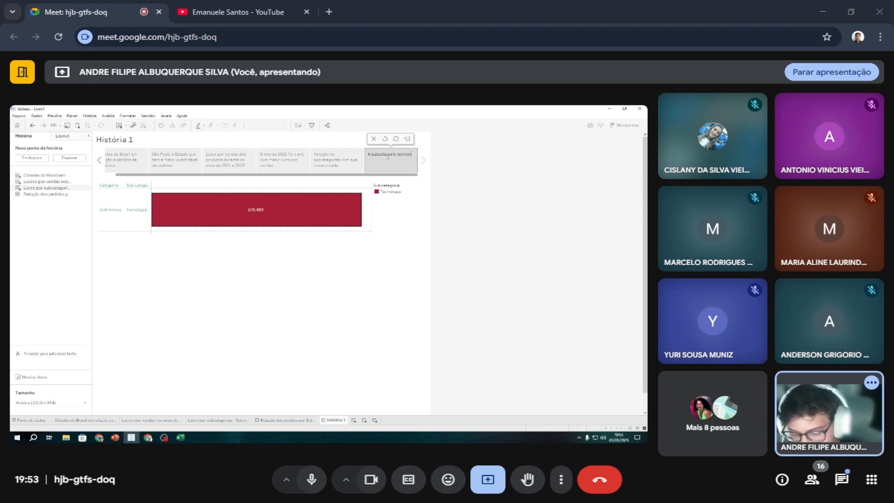
{"action": "type", "text": "gia foi"}
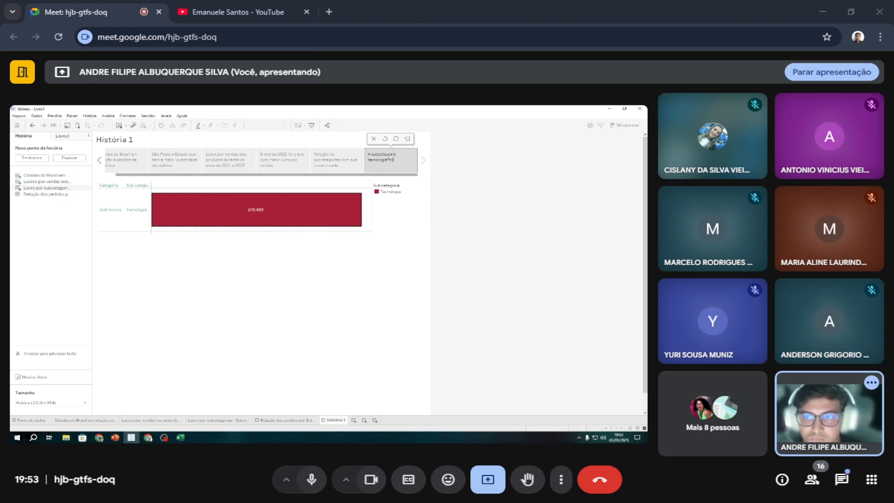
{"action": "type", "text": " a com m"}
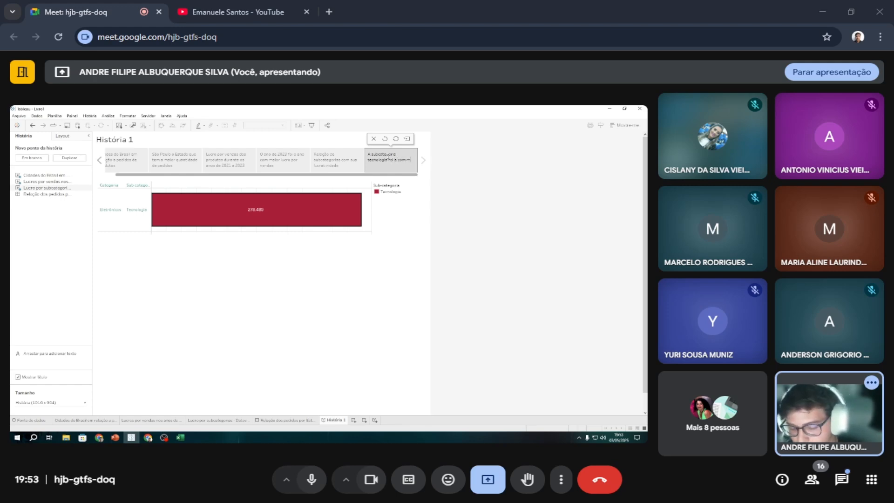
{"action": "type", "text": "aior desta"}
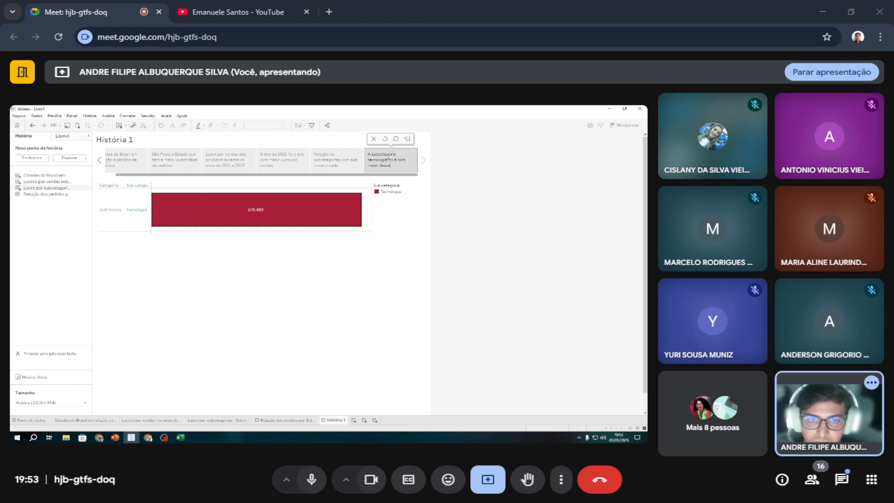
{"action": "type", "text": "que de"}
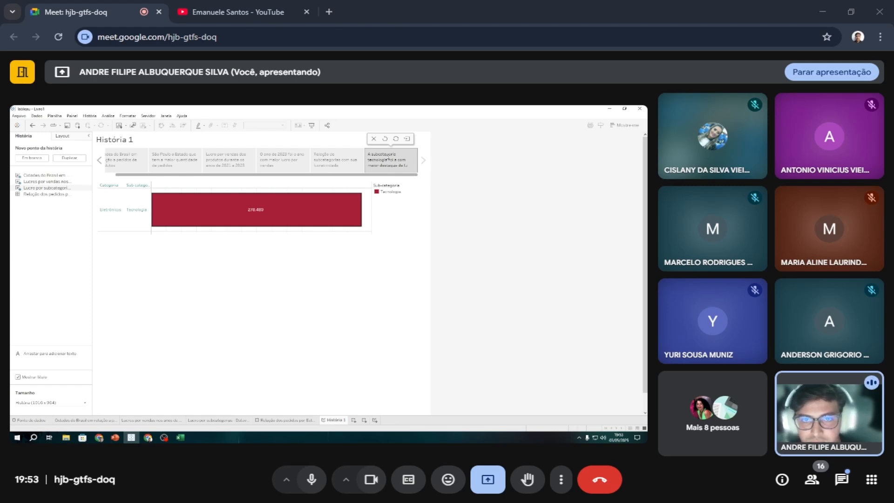
{"action": "type", "text": " lucratividade"}
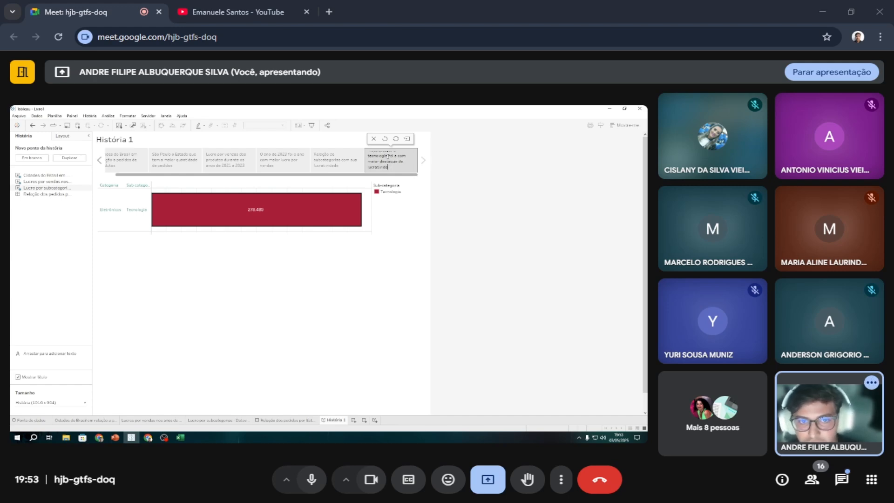
{"action": "key", "text": "BackSpace"}
{"action": "key", "text": "BackSpace"}
{"action": "type", "text": "de"}
{"action": "key", "text": "Return"}
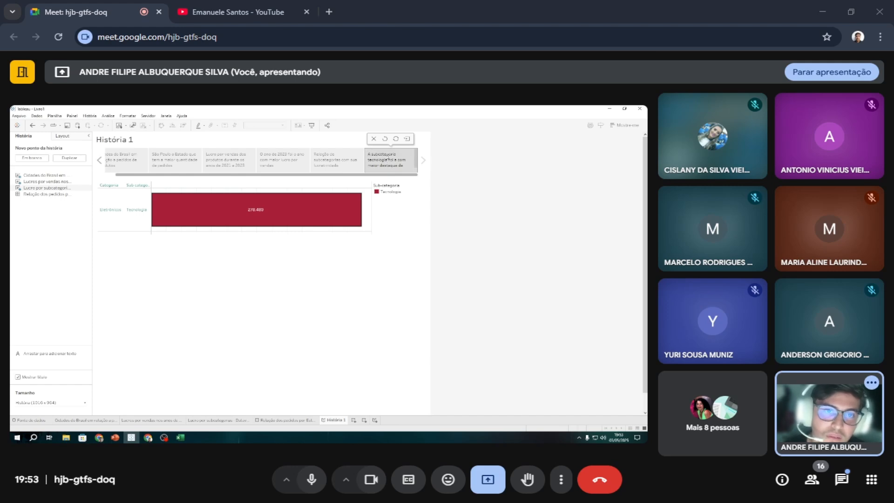
Add the orders and profit dashboard as the seventh story point, highlighting São Paulo, the 2023 point on the profit line and the Tecnologia bar.
{"action": "double_click", "coordinate": [66, 196]}
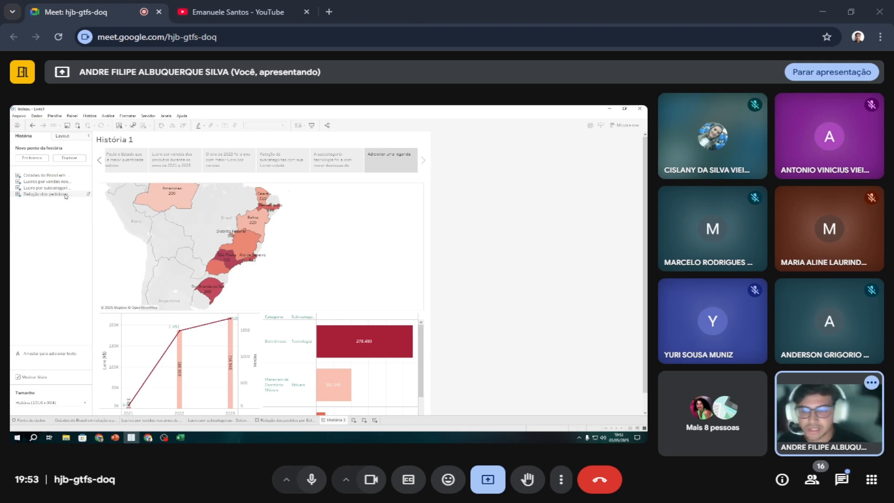
{"action": "left_click", "coordinate": [222, 258]}
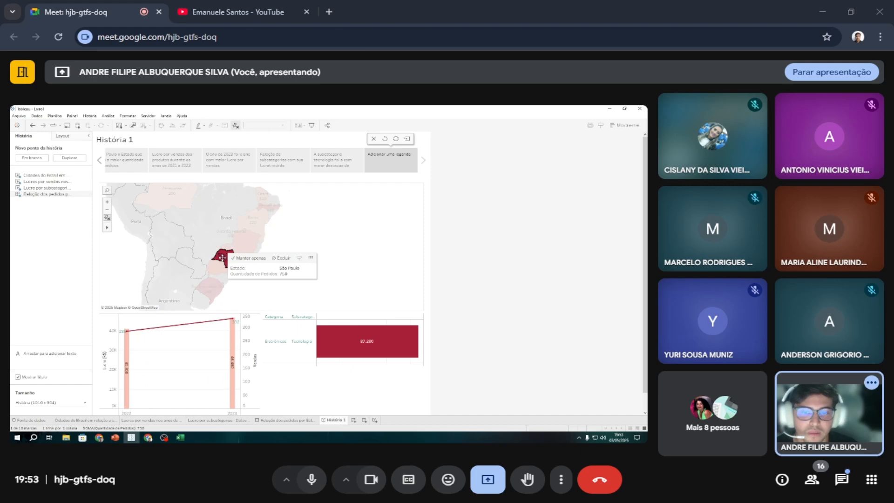
{"action": "left_click", "coordinate": [234, 343]}
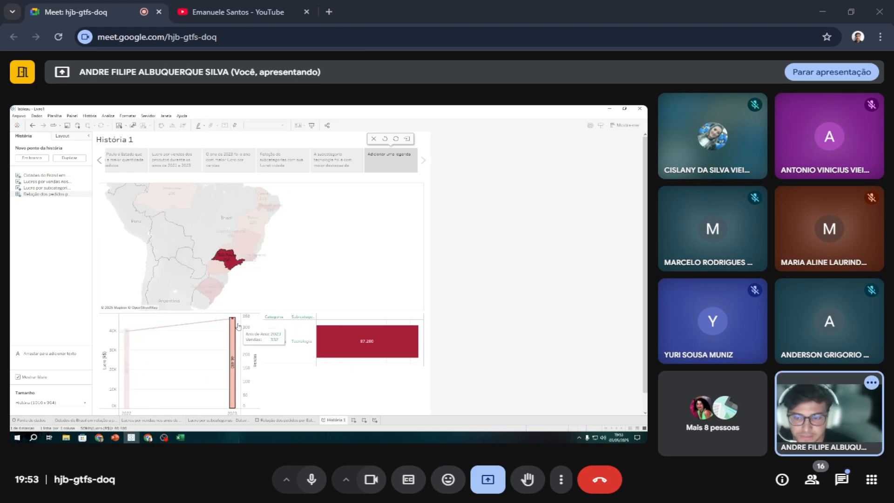
{"action": "left_click", "coordinate": [338, 349]}
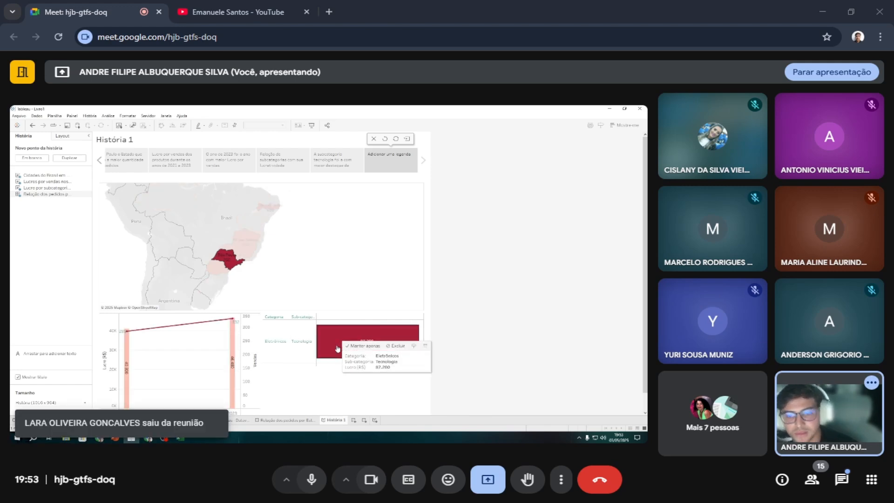
{"action": "left_click", "coordinate": [232, 318]}
{"action": "left_click", "coordinate": [399, 369]}
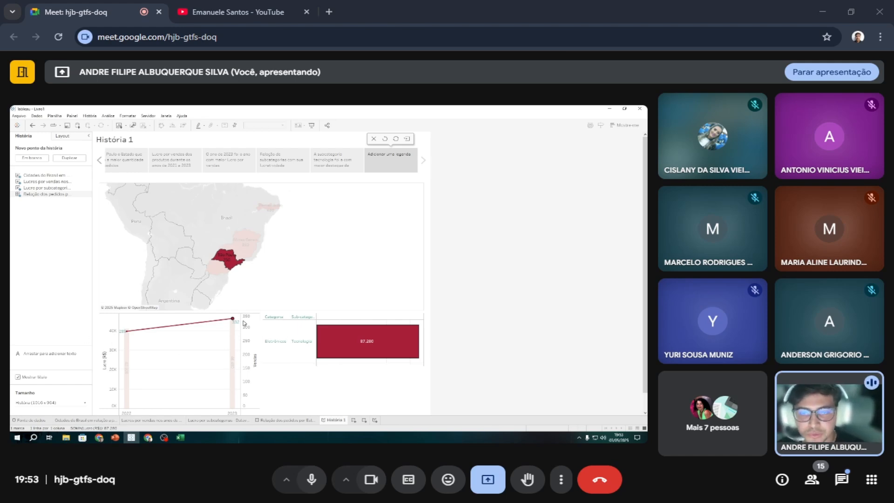
{"action": "mouse_move", "coordinate": [232, 260]}
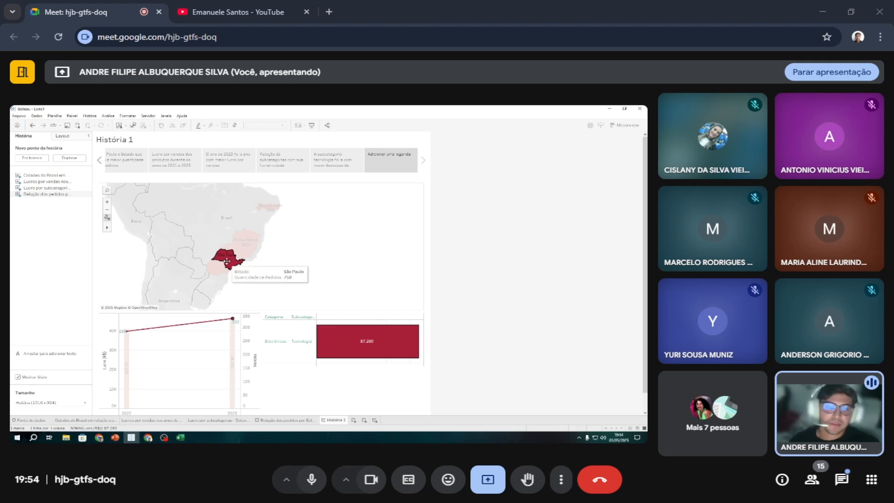
Caption the seventh story point "O Estado de São Paulo foi o Estado que mais se destacou em pedidos vendas e subcategorias" and heighten the caption boxes.
{"action": "left_click", "coordinate": [387, 158]}
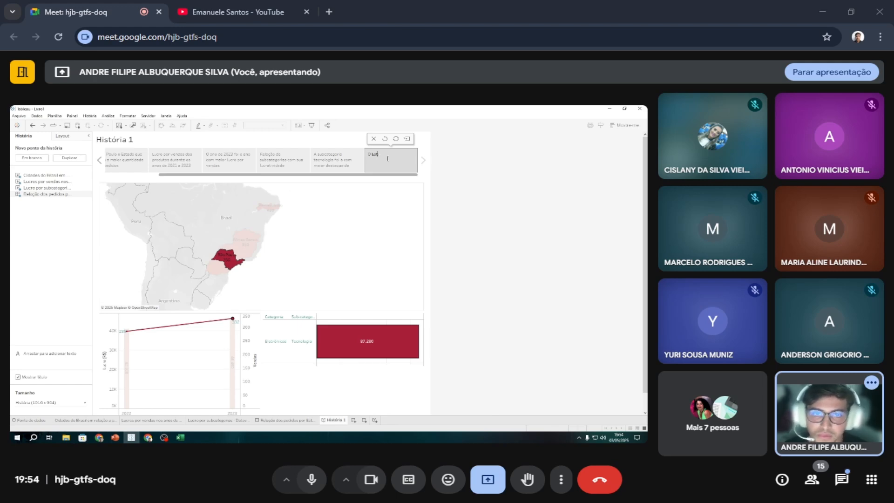
{"action": "type", "text": "O Estado"}
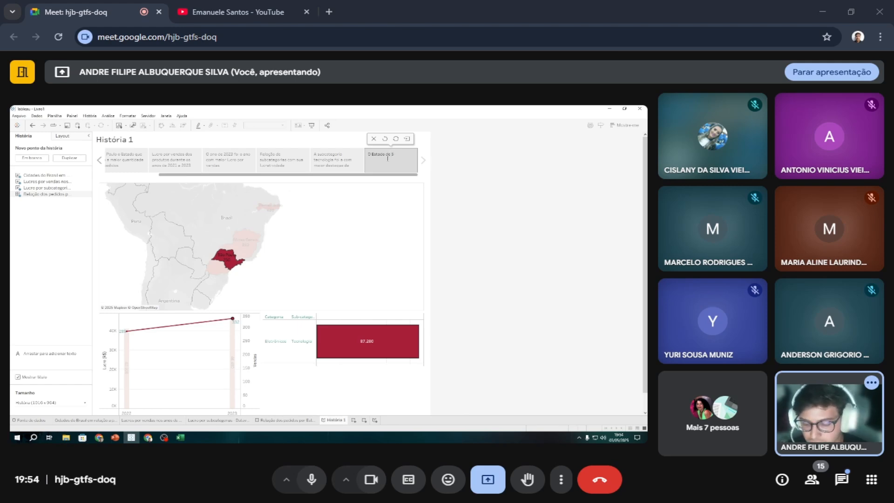
{"action": "type", "text": "de São Pa"}
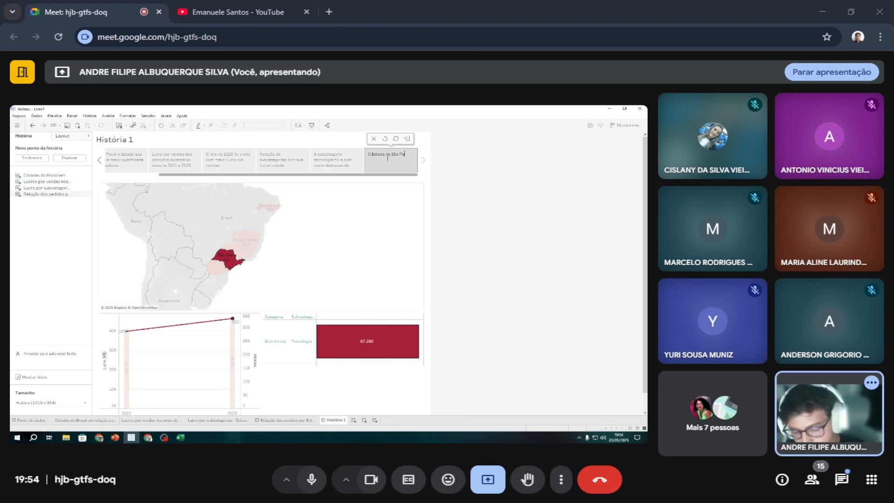
{"action": "type", "text": "ulo fo"}
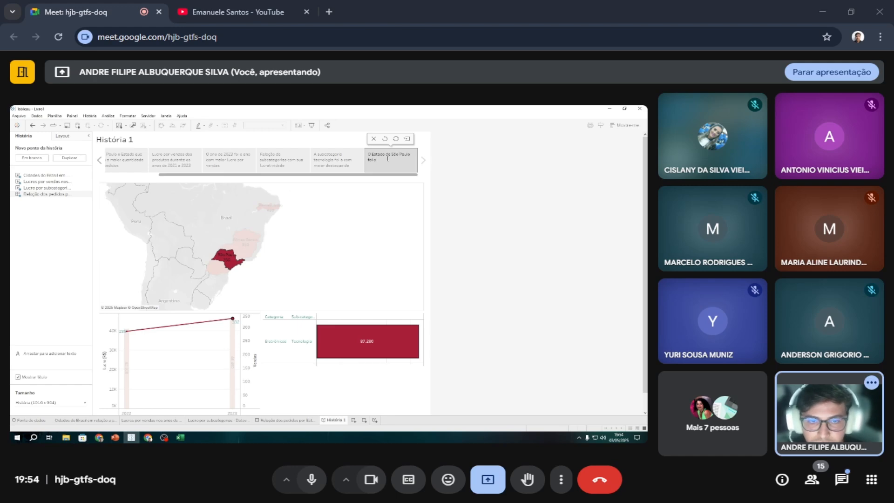
{"action": "type", "text": "i o Estado que"}
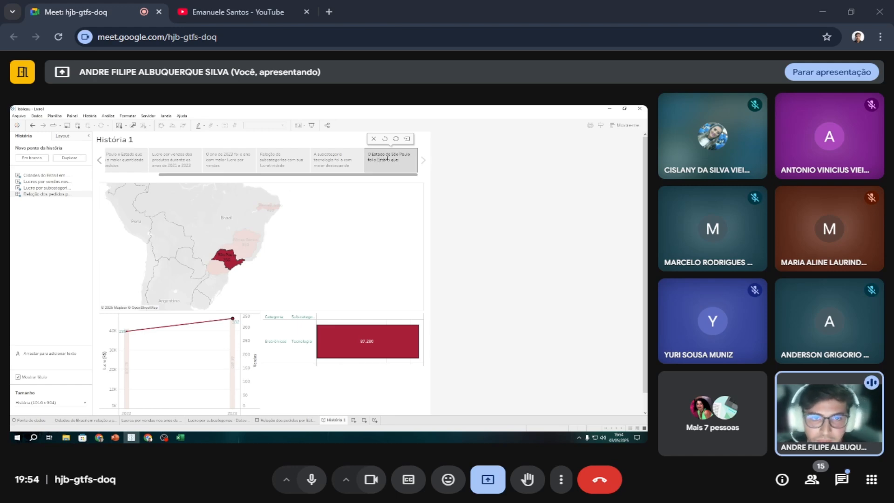
{"action": "type", "text": " mais se"}
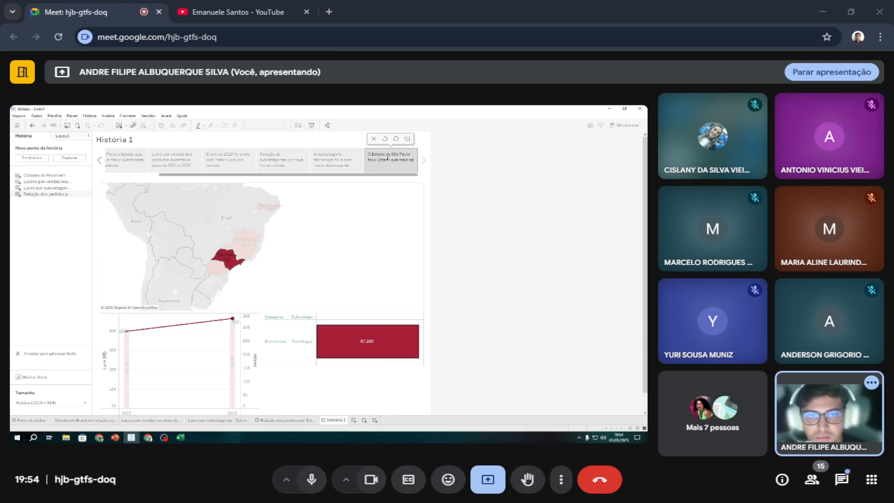
{"action": "type", "text": " destacou em pedid"}
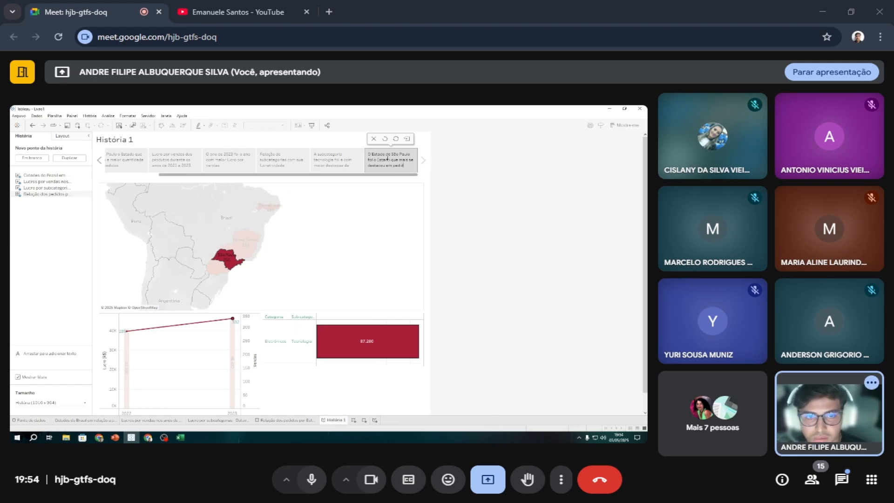
{"action": "type", "text": "os vendas"}
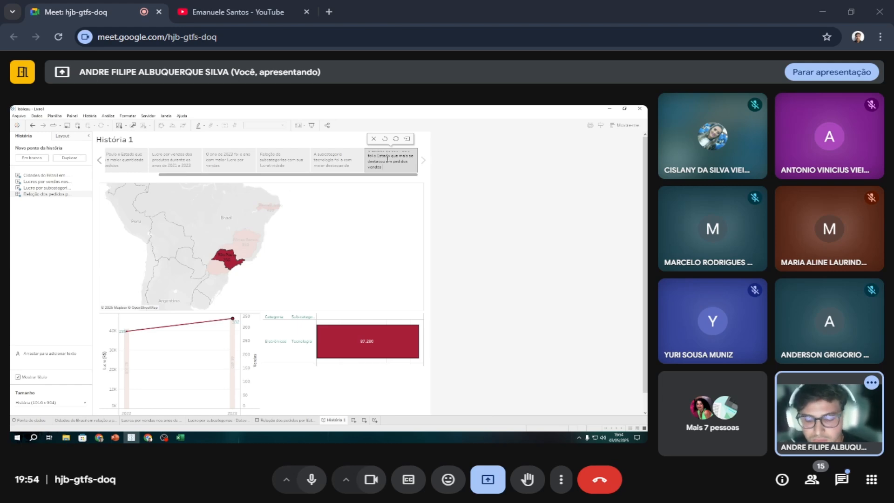
{"action": "type", "text": " e "}
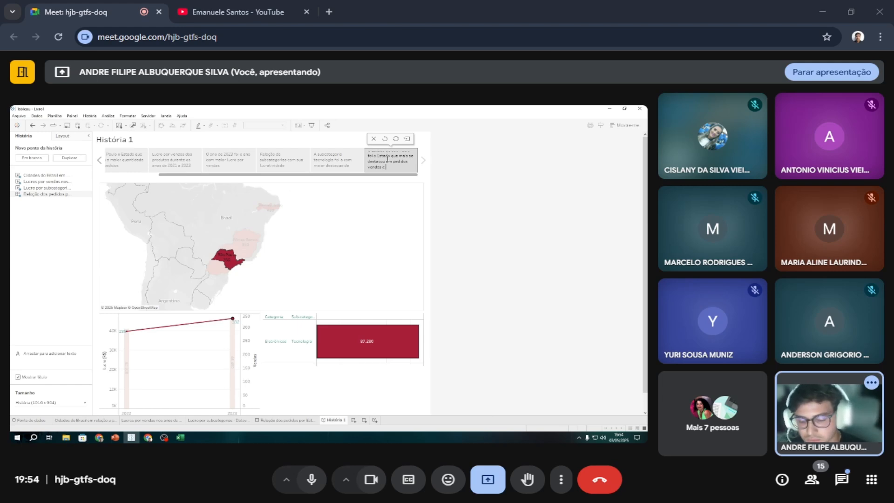
{"action": "type", "text": "suacategoria"}
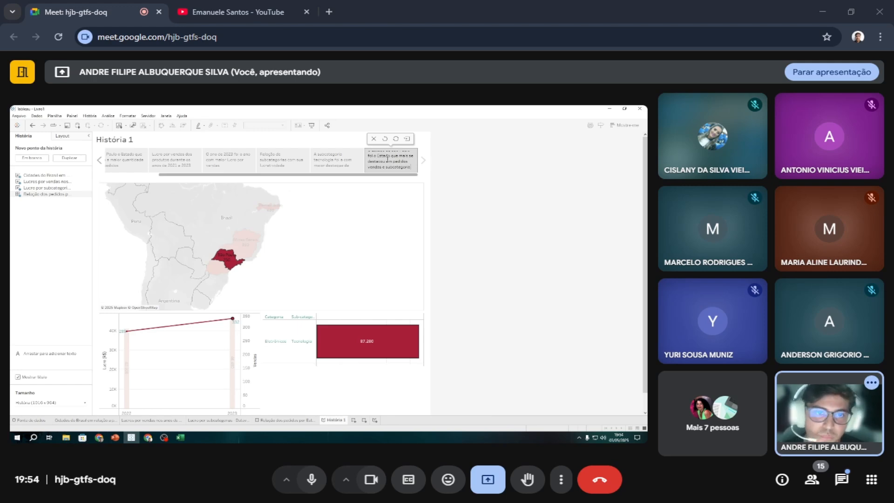
{"action": "scroll", "coordinate": [387, 159], "scroll_direction": "up", "scroll_amount": 1}
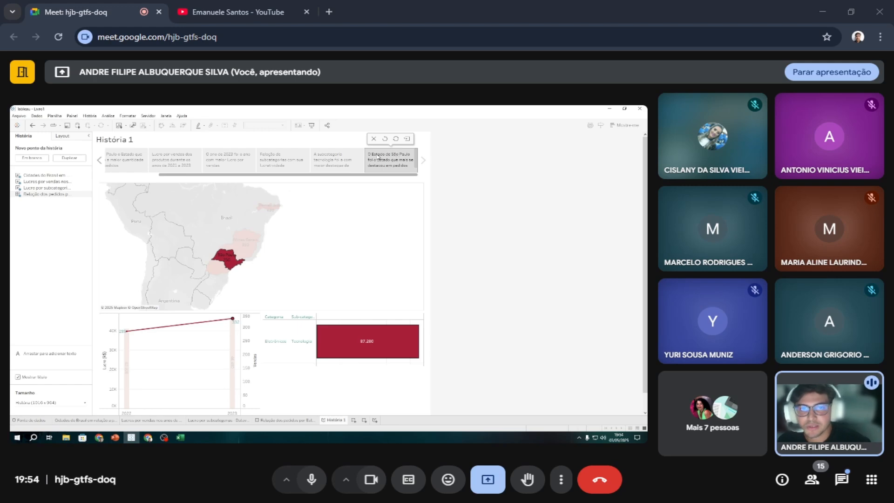
{"action": "left_click_drag", "start_coordinate": [397, 172], "coordinate": [397, 179]}
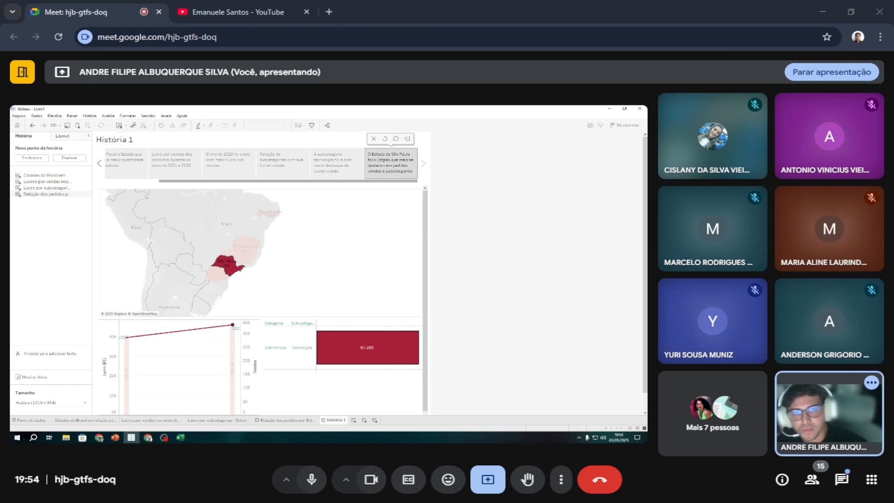
Rename the story sheet with the copied caption "O Estado de São Paulo foi o Estado que mais se destacou em pedidos vendas e subcategorias".
{"action": "double_click", "coordinate": [383, 162]}
{"action": "left_click_drag", "start_coordinate": [367, 153], "coordinate": [414, 173]}
{"action": "key", "text": "ctrl+c"}
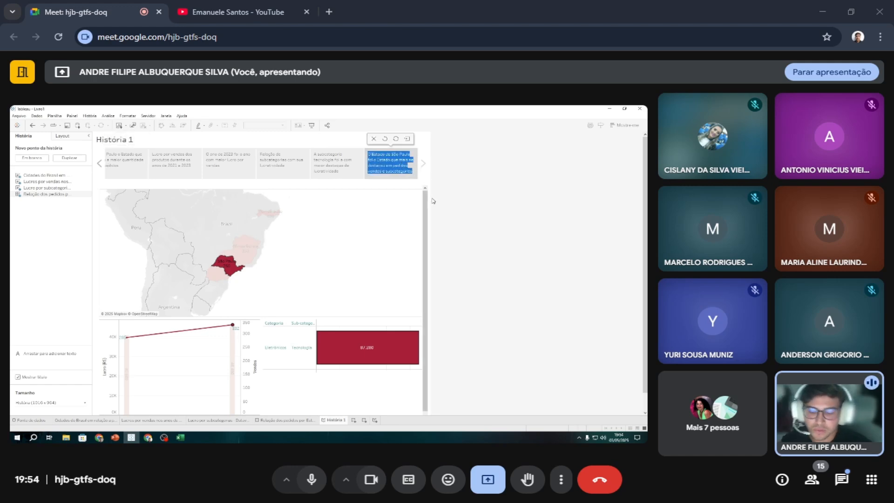
{"action": "double_click", "coordinate": [336, 420]}
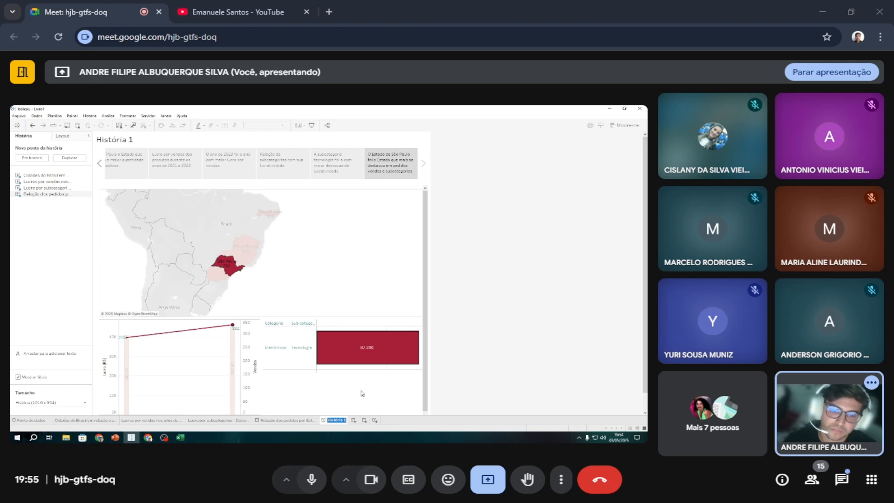
{"action": "key", "text": "ctrl+v"}
{"action": "key", "text": "Return"}
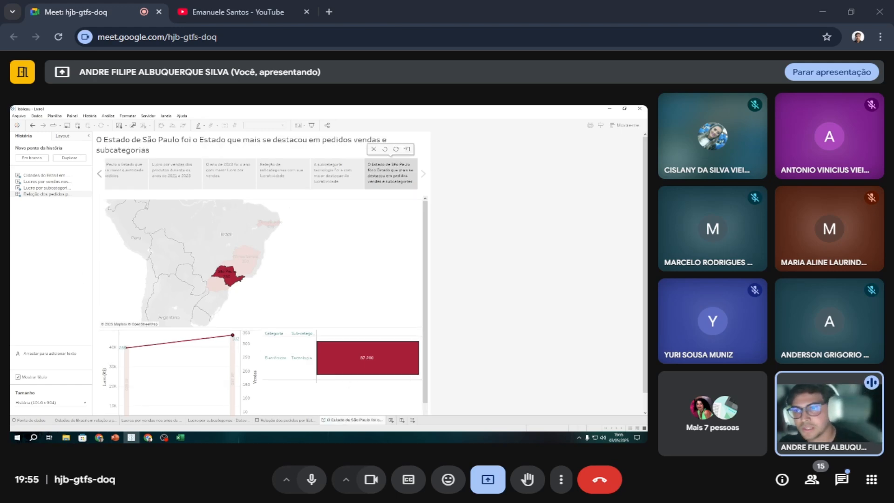
Center the story title and change its font color to teal green.
{"action": "double_click", "coordinate": [134, 143]}
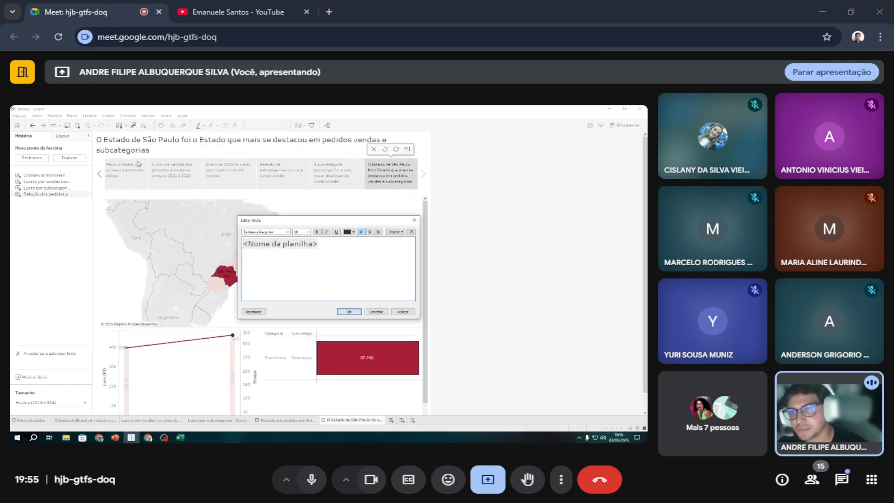
{"action": "left_click", "coordinate": [370, 231]}
{"action": "double_click", "coordinate": [328, 244]}
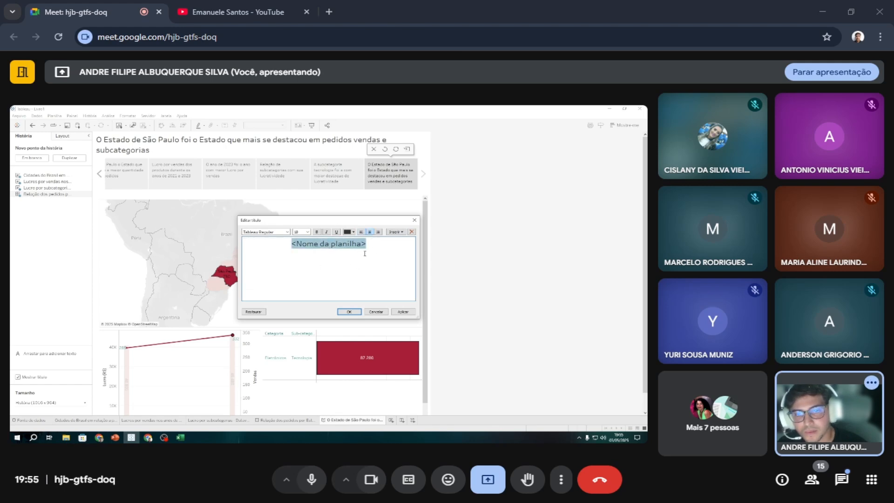
{"action": "left_click", "coordinate": [353, 233]}
{"action": "left_click", "coordinate": [391, 254]}
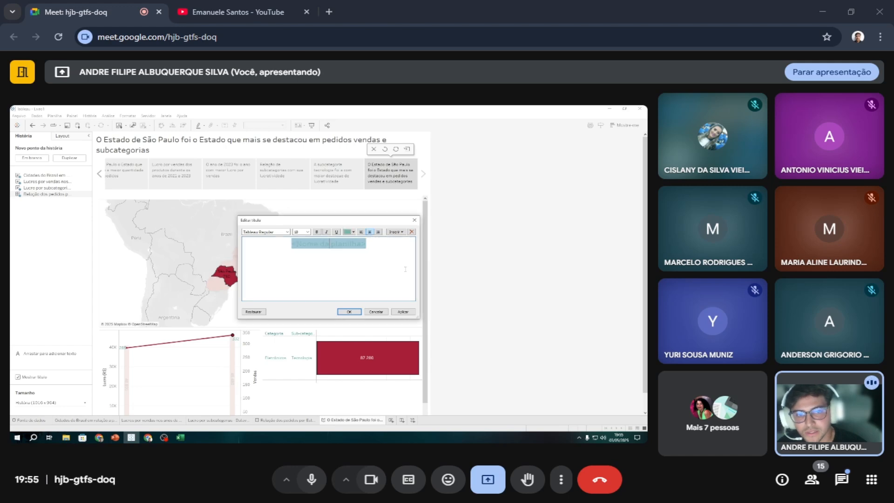
{"action": "left_click", "coordinate": [403, 310]}
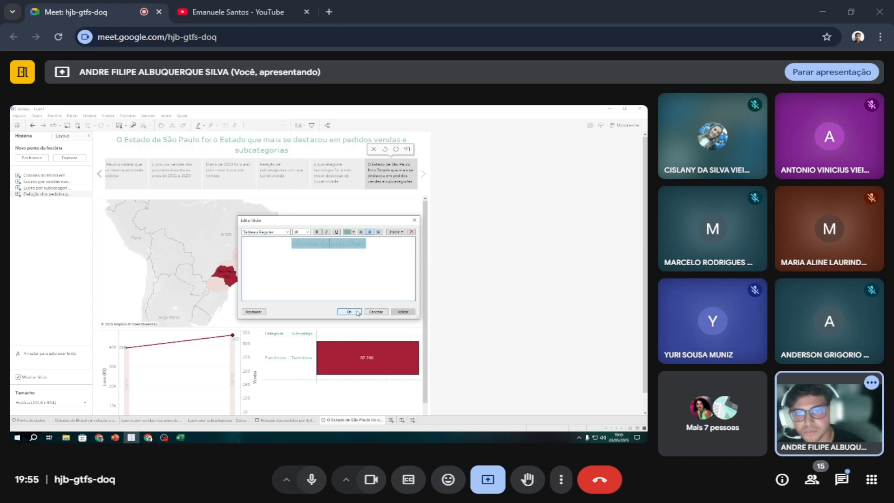
{"action": "left_click", "coordinate": [348, 311]}
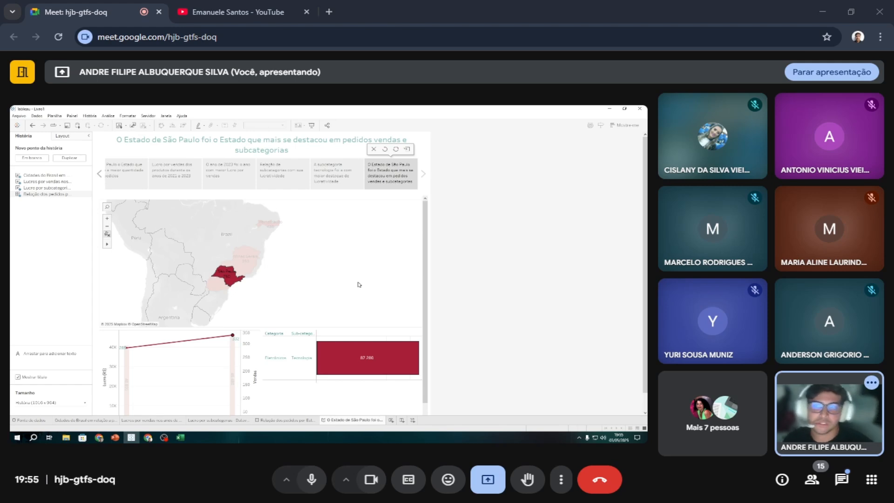
Review the story points from the first to the seventh, refitting the states map in the first one.
{"action": "left_click", "coordinate": [134, 172]}
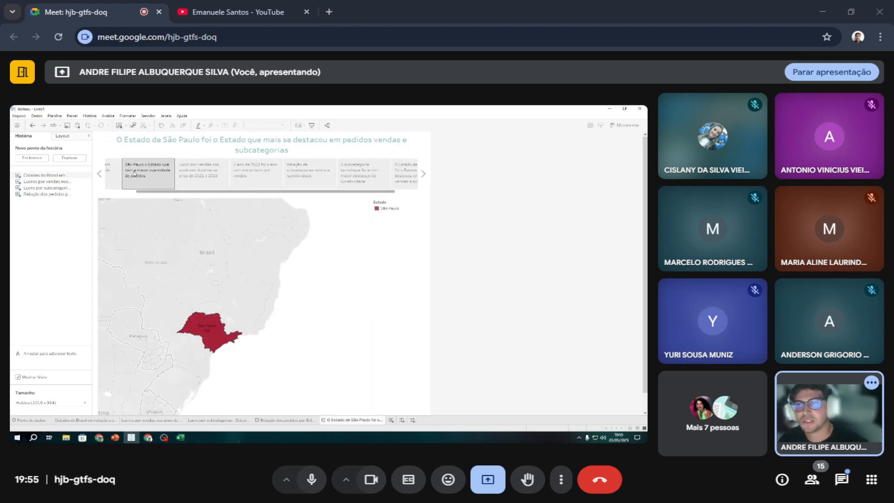
{"action": "left_click", "coordinate": [112, 174]}
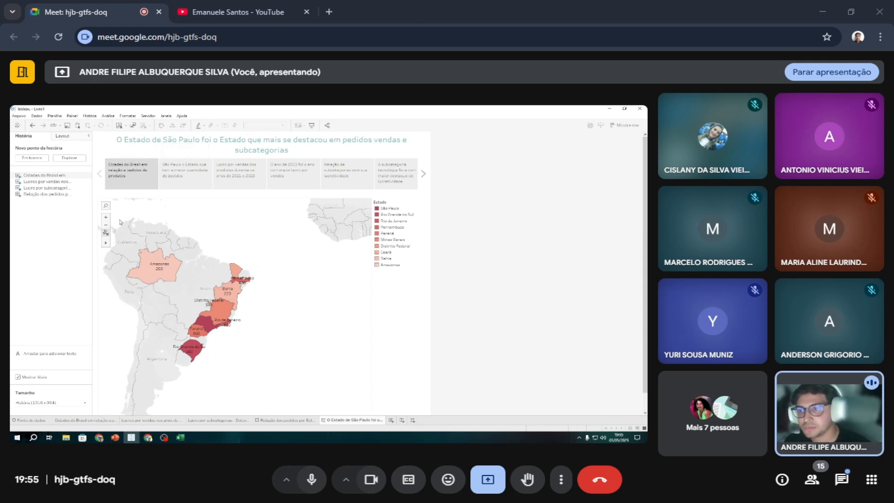
{"action": "left_click", "coordinate": [106, 233]}
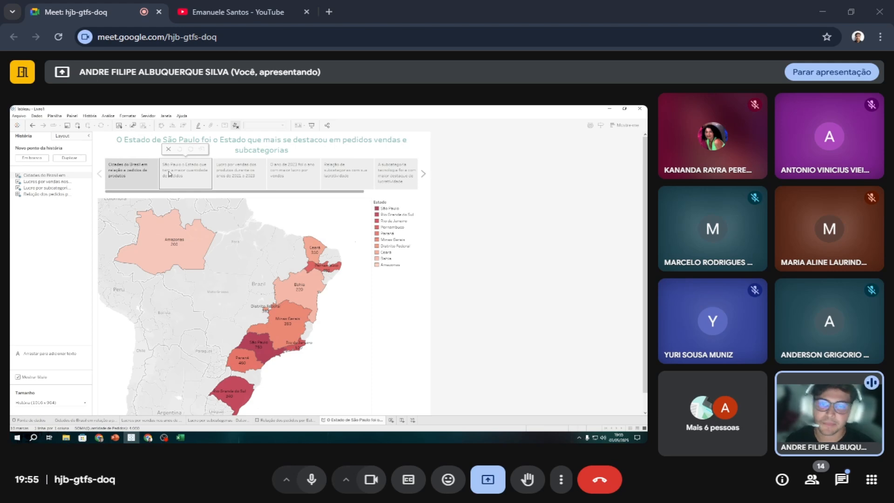
{"action": "left_click", "coordinate": [424, 174]}
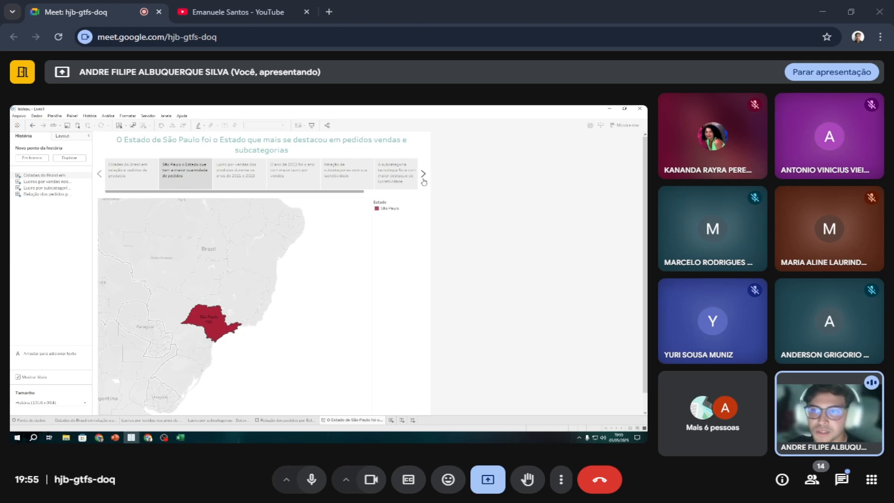
{"action": "left_click", "coordinate": [266, 181]}
{"action": "left_click", "coordinate": [316, 184]}
{"action": "left_click", "coordinate": [369, 186]}
{"action": "left_click", "coordinate": [388, 174]}
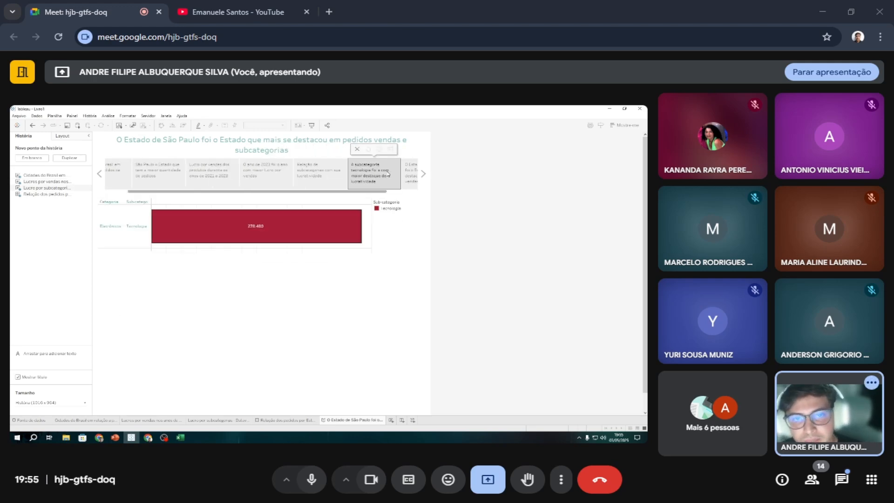
{"action": "left_click", "coordinate": [409, 173]}
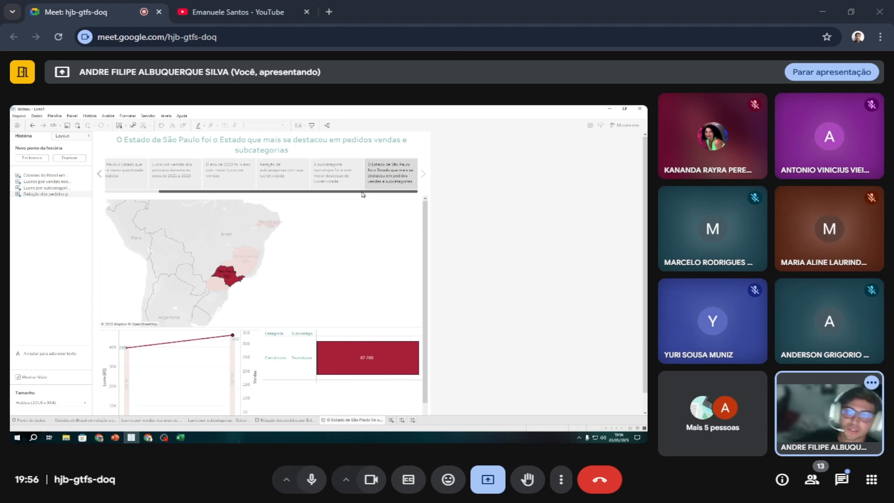
{"action": "mouse_move", "coordinate": [337, 182]}
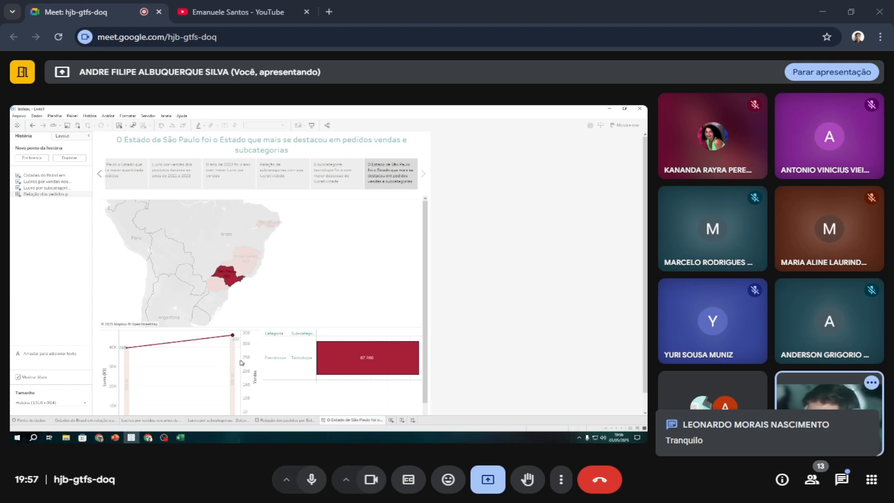
Switch to YouTube and copy the web address of the open channel's videos page.
{"action": "left_click", "coordinate": [251, 17]}
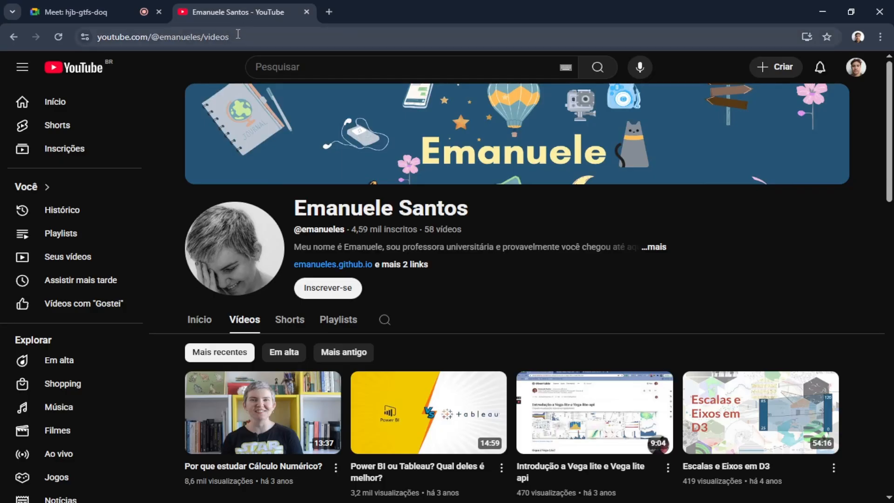
{"action": "double_click", "coordinate": [265, 37]}
{"action": "double_click", "coordinate": [189, 36]}
{"action": "left_click", "coordinate": [189, 36]}
{"action": "key", "text": "ctrl+c"}
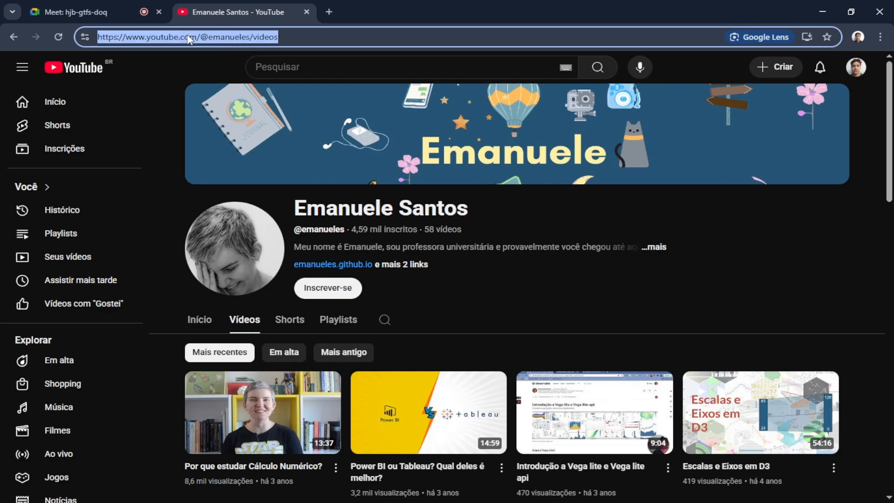
Return to the Google Meet call and send the copied channel link in the meeting chat.
{"action": "left_click", "coordinate": [124, 6]}
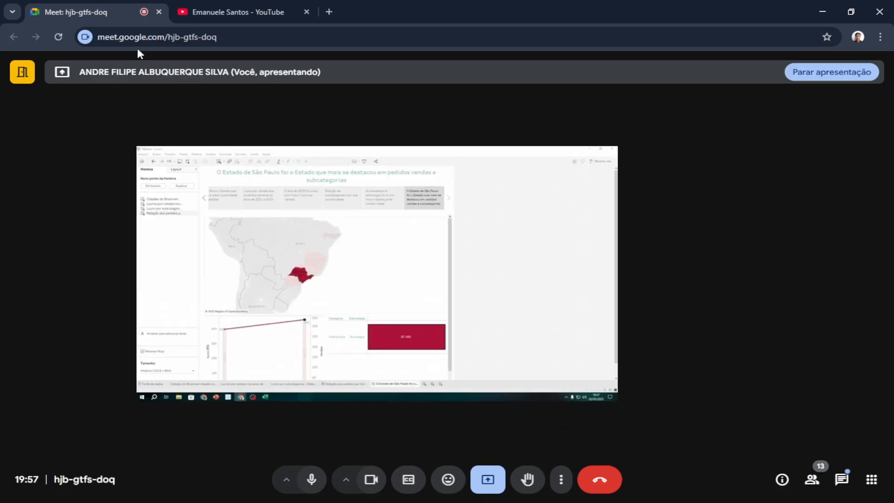
{"action": "mouse_move", "coordinate": [287, 203]}
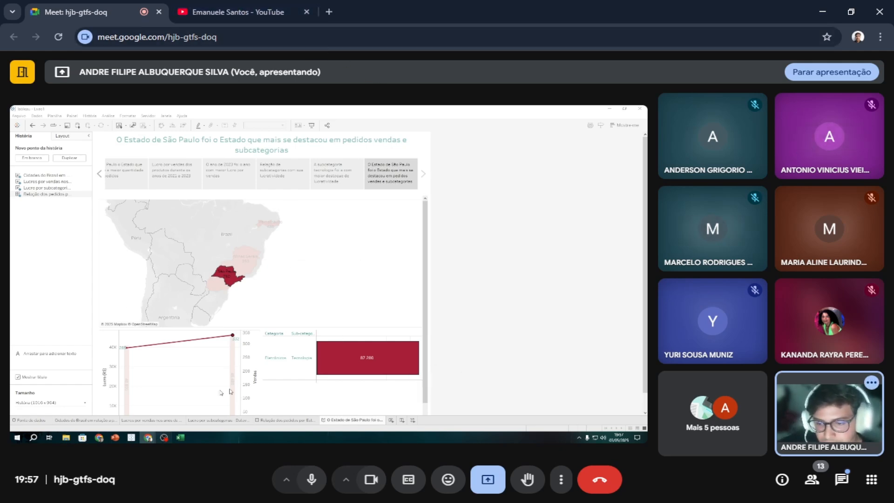
{"action": "left_click", "coordinate": [841, 479]}
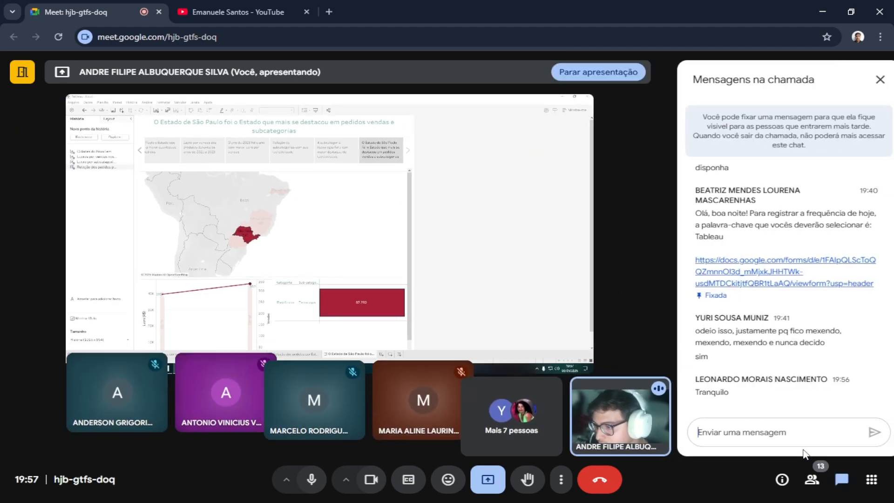
{"action": "key", "text": "ctrl+v"}
{"action": "key", "text": "Return"}
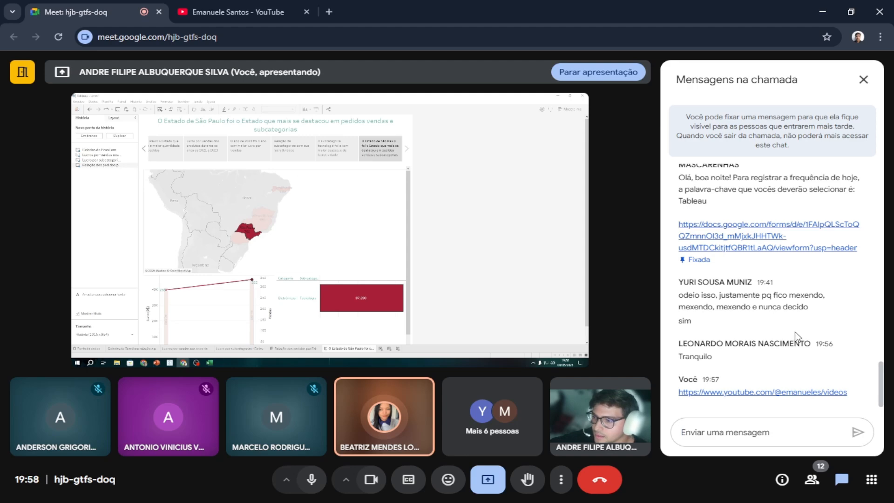
Look through the earlier and latest messages in the meeting chat, including the attendance form link, and close the chat.
{"action": "scroll", "coordinate": [790, 333], "scroll_direction": "up", "scroll_amount": 4}
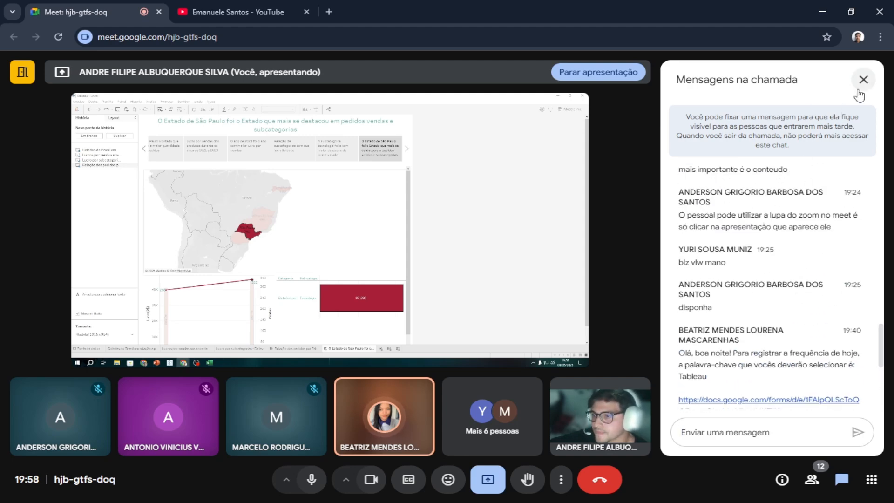
{"action": "scroll", "coordinate": [839, 200], "scroll_direction": "down", "scroll_amount": 5}
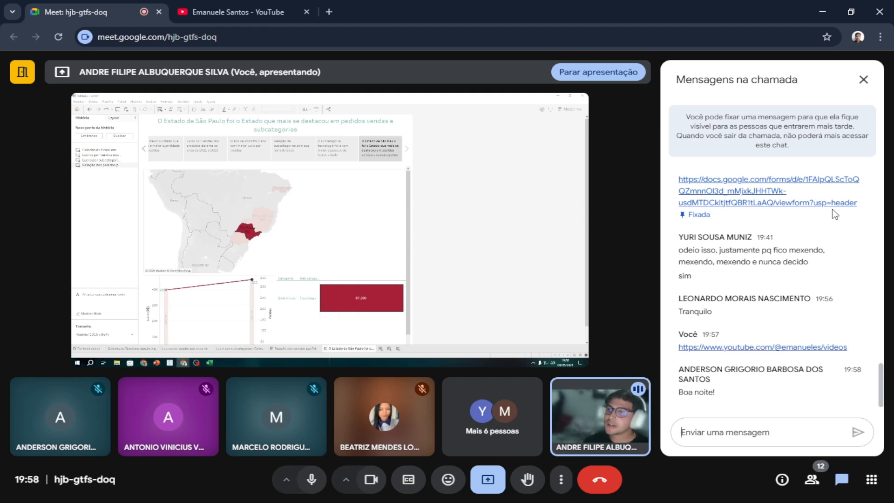
{"action": "scroll", "coordinate": [749, 286], "scroll_direction": "up", "scroll_amount": 2}
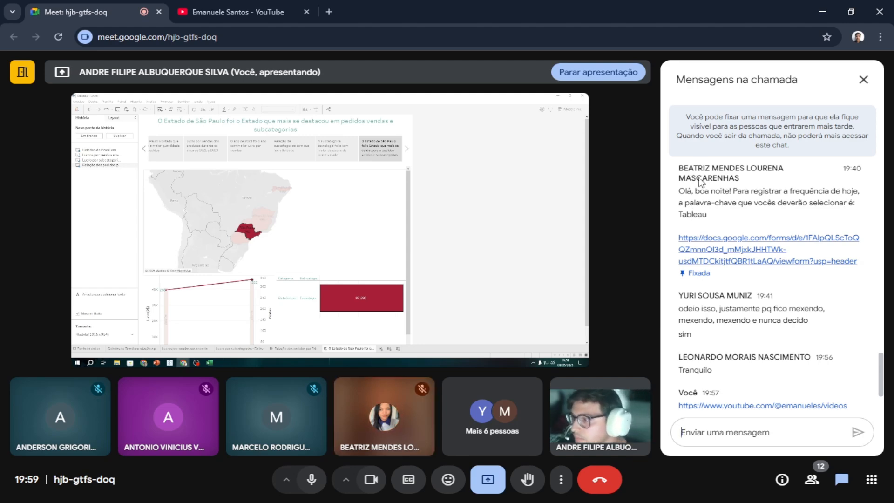
{"action": "left_click", "coordinate": [864, 80]}
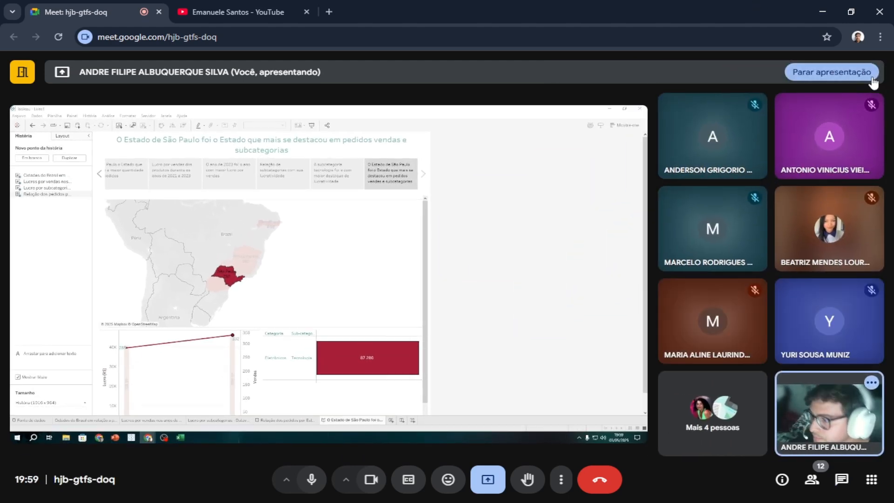